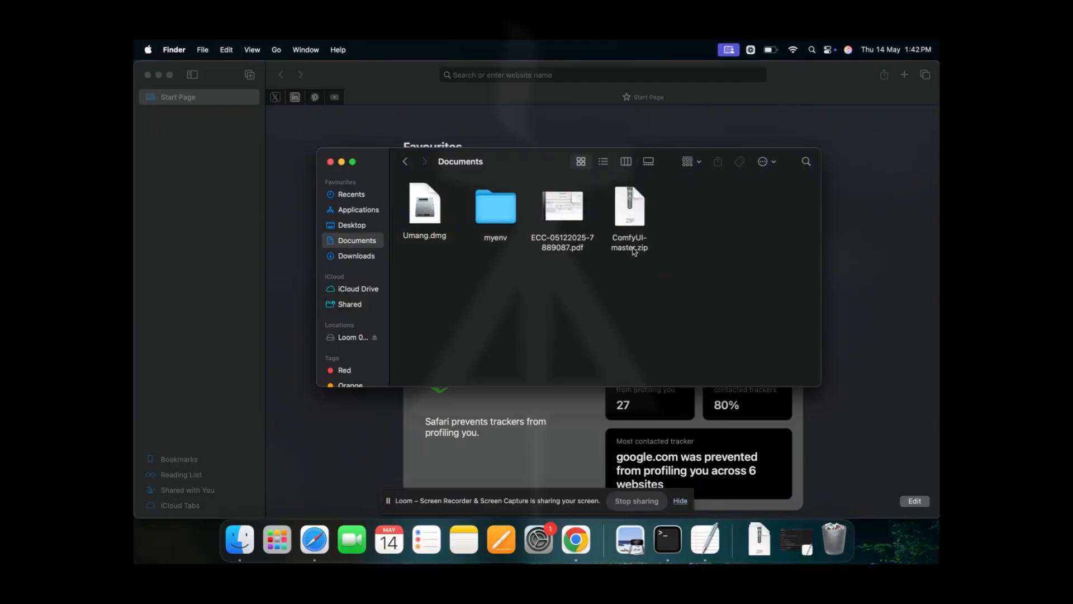
pyautogui.click(639, 220)
pyautogui.rightClick(639, 219)
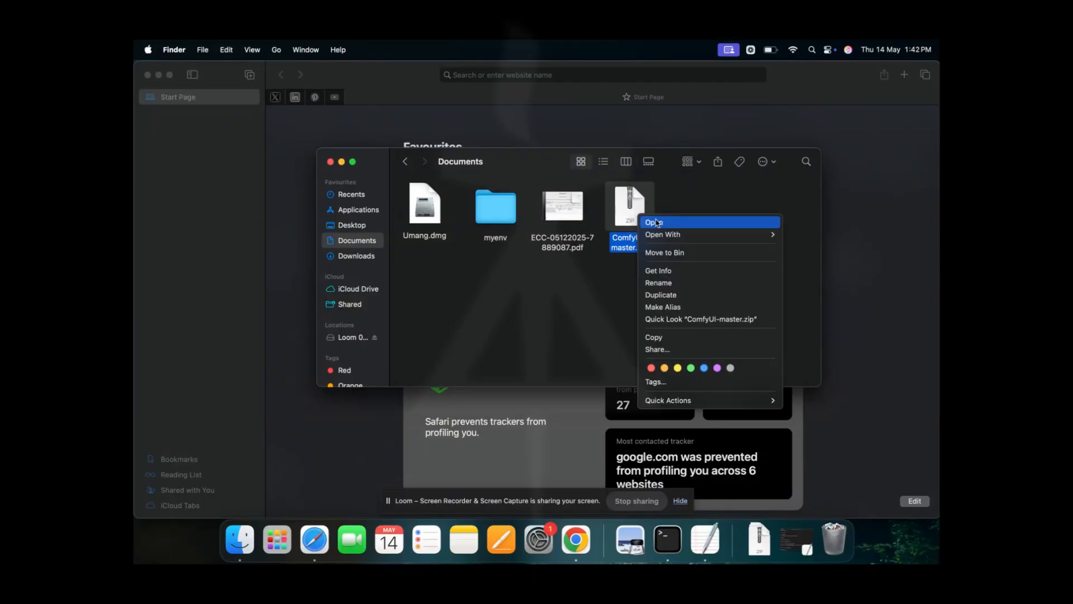
pyautogui.moveTo(766, 234)
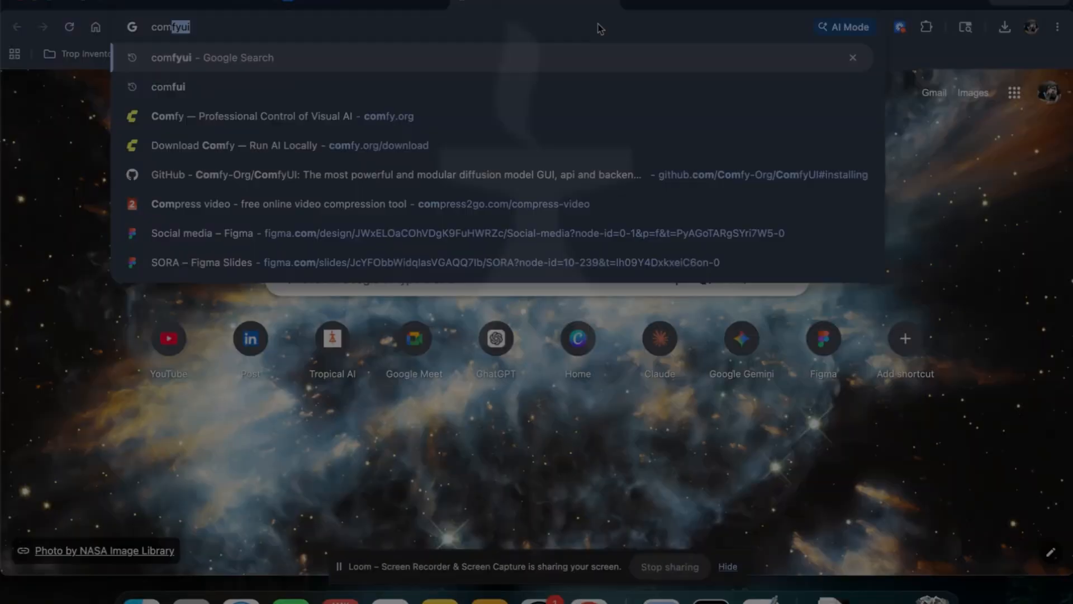
# Search Google for comfyui and open the install-from-GitHub page through comfy.org's local download page
pyautogui.press('Return')
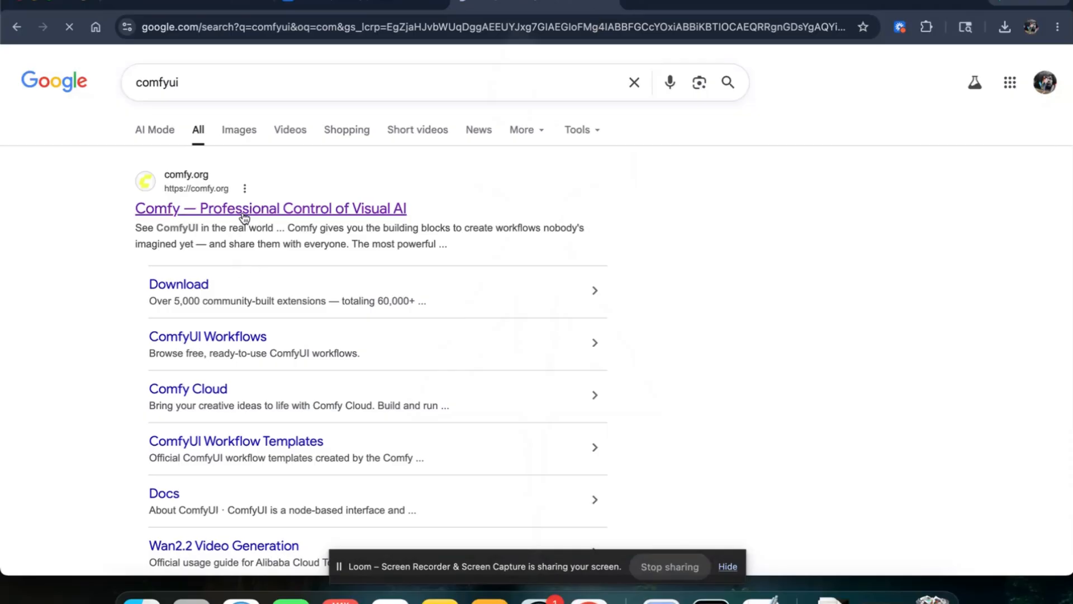
pyautogui.click(242, 210)
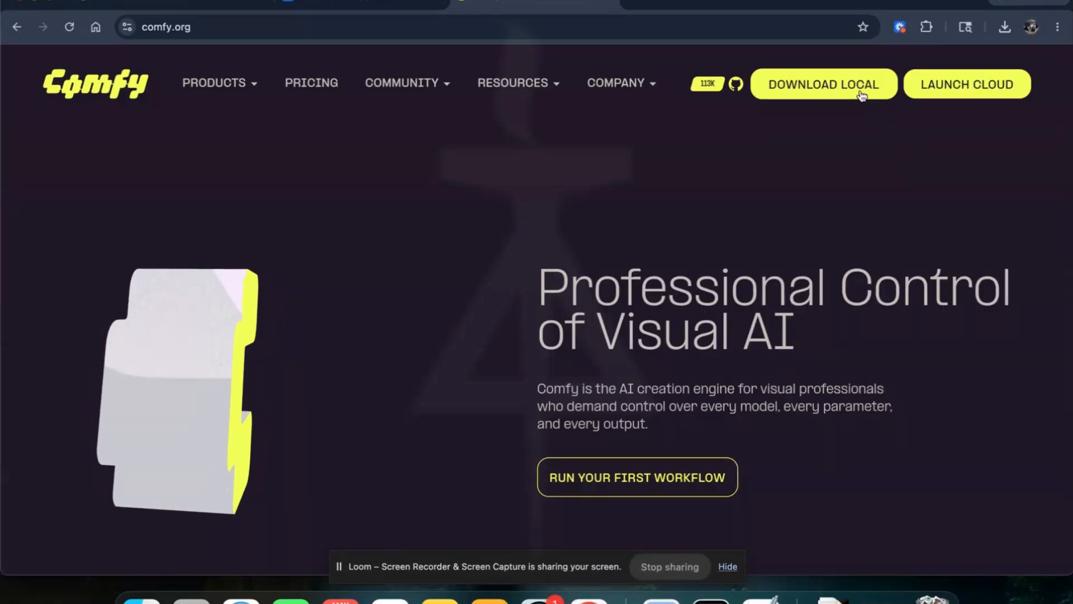
pyautogui.click(793, 87)
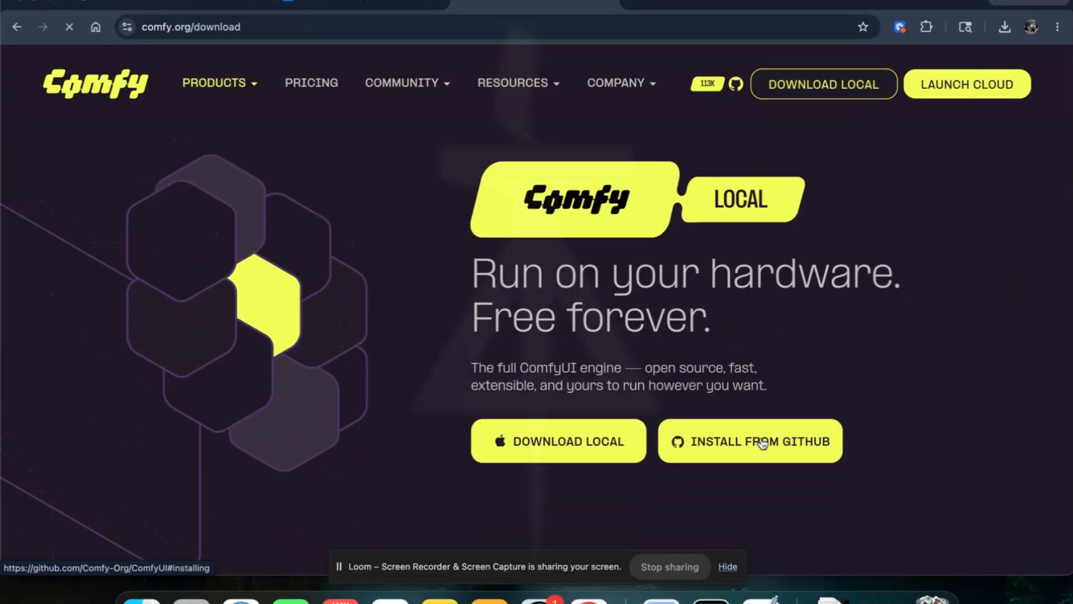
pyautogui.click(765, 439)
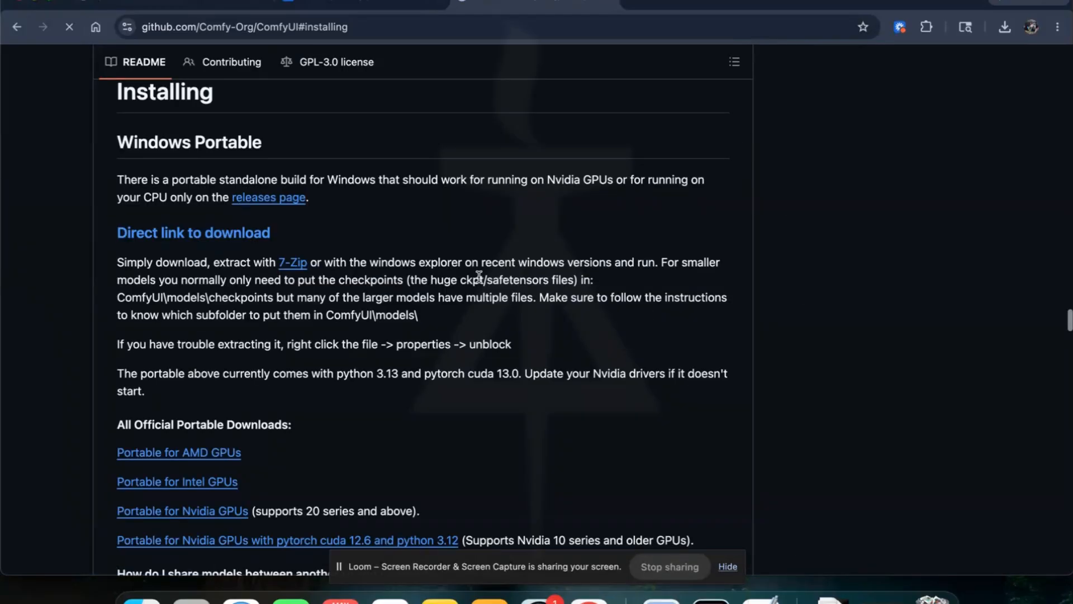
# Open the Accelerated PyTorch training on Mac guide, linked in the README's Apple Mac silicon section, in a new browser tab
pyautogui.scroll(-7, 480, 276)
pyautogui.scroll(3, 479, 277)
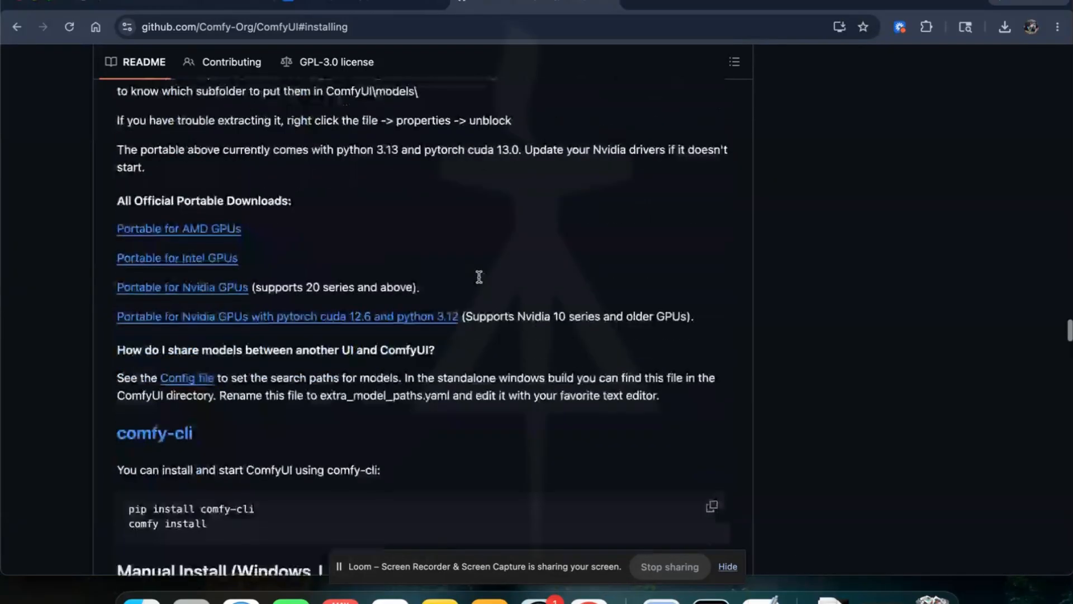
pyautogui.scroll(-15, 479, 276)
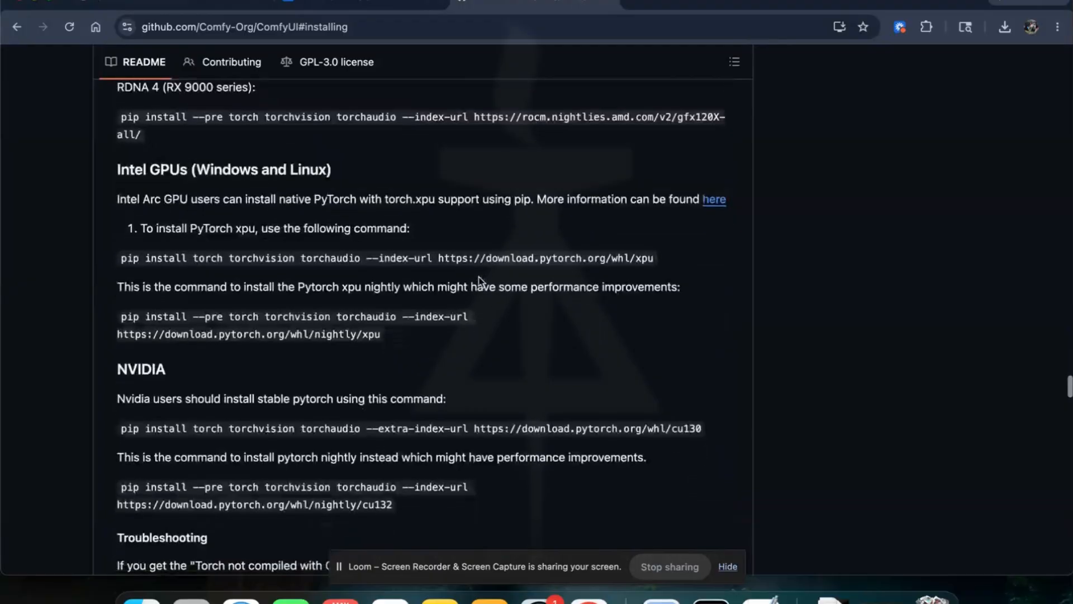
pyautogui.scroll(-15, 479, 280)
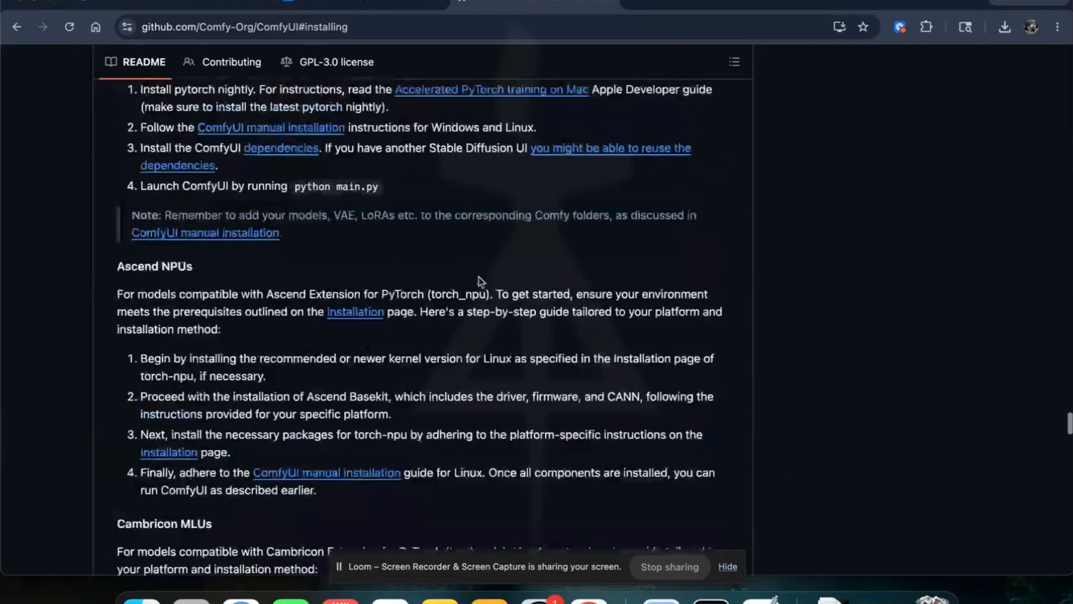
pyautogui.scroll(3, 479, 280)
pyautogui.rightClick(475, 198)
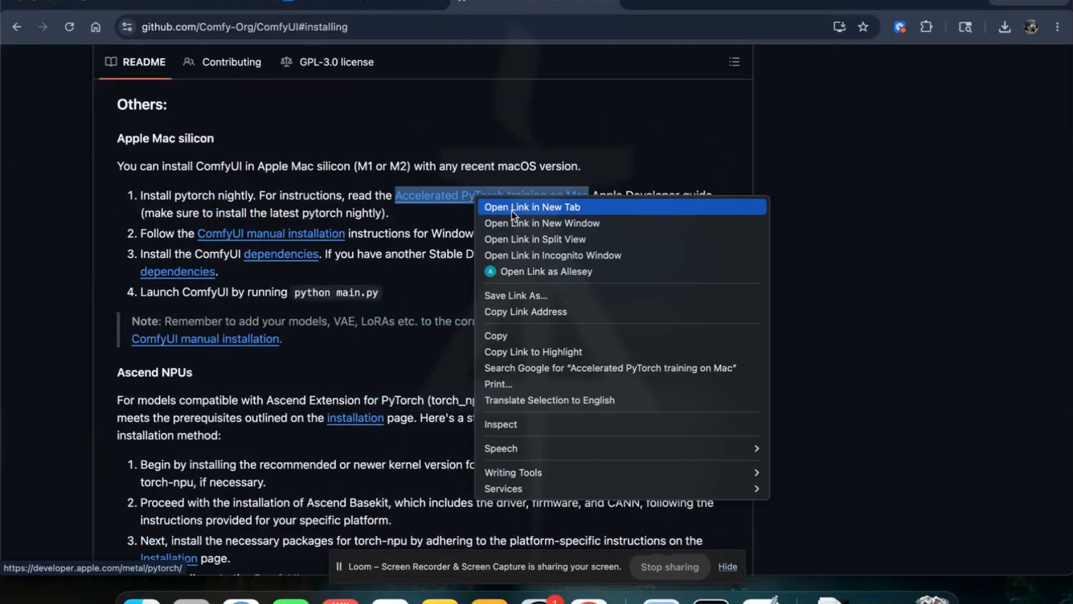
pyautogui.click(533, 207)
pyautogui.click(738, 4)
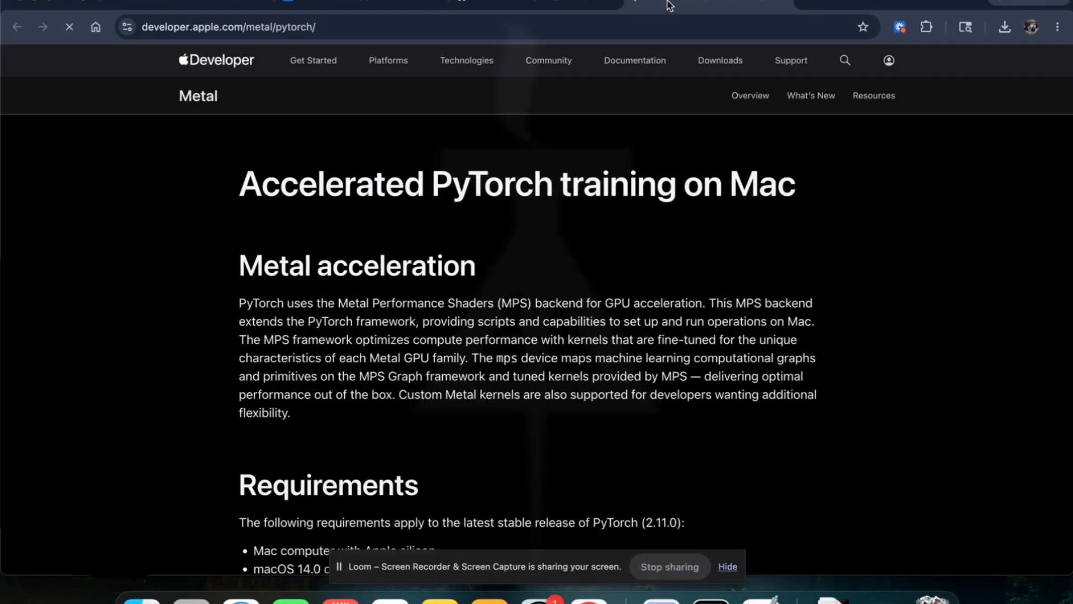
pyautogui.scroll(-6, 639, 428)
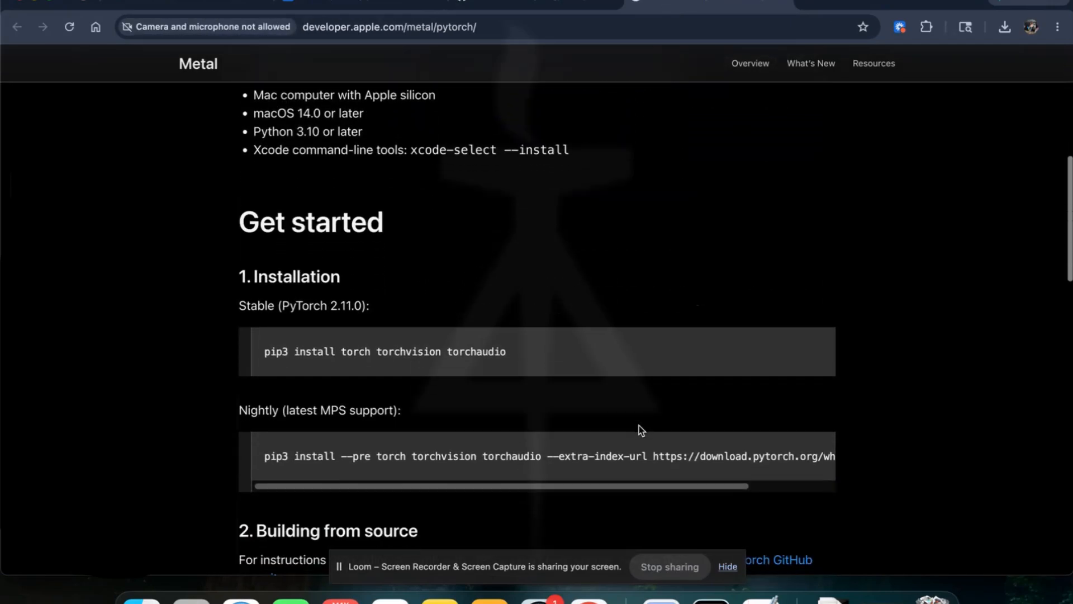
pyautogui.scroll(-2, 805, 268)
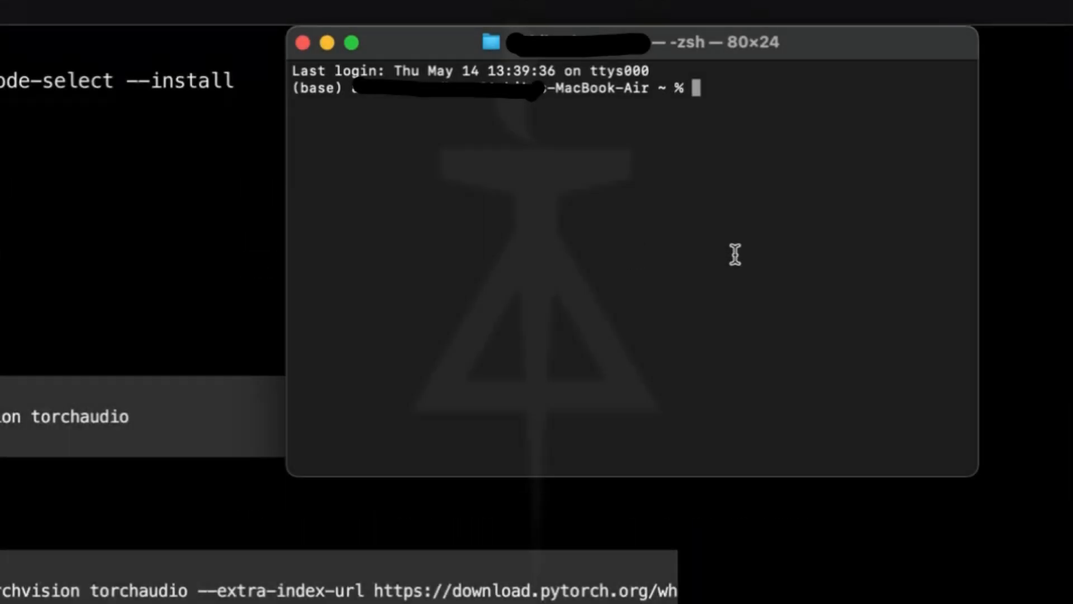
# In Terminal, change to the Documents folder and create a Python virtual environment with python3 -m venv myenv
pyautogui.write('cd Doc')
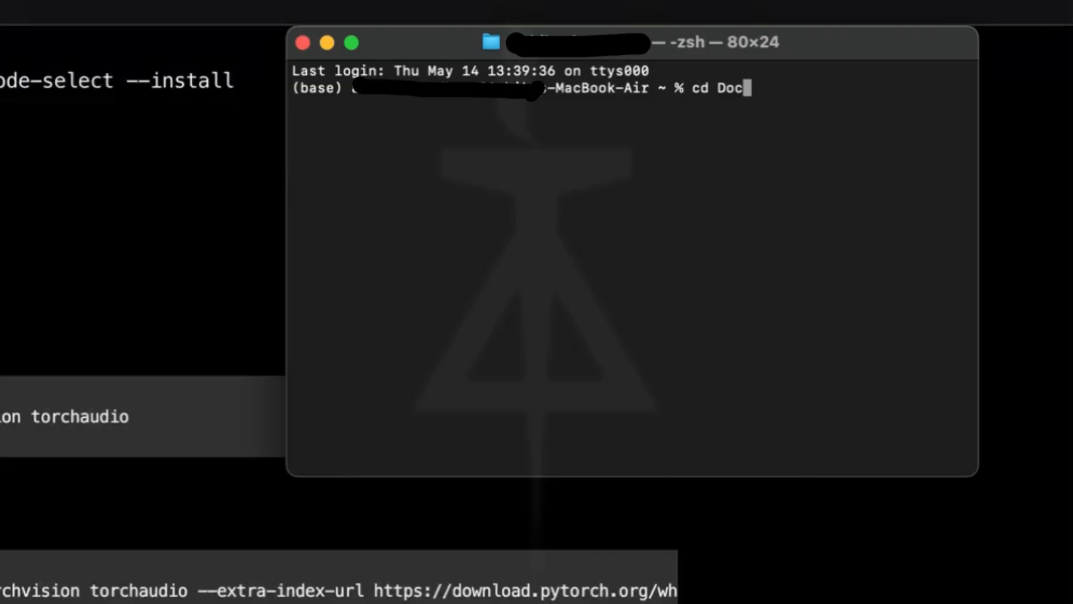
pyautogui.press('Tab')
pyautogui.press('Return')
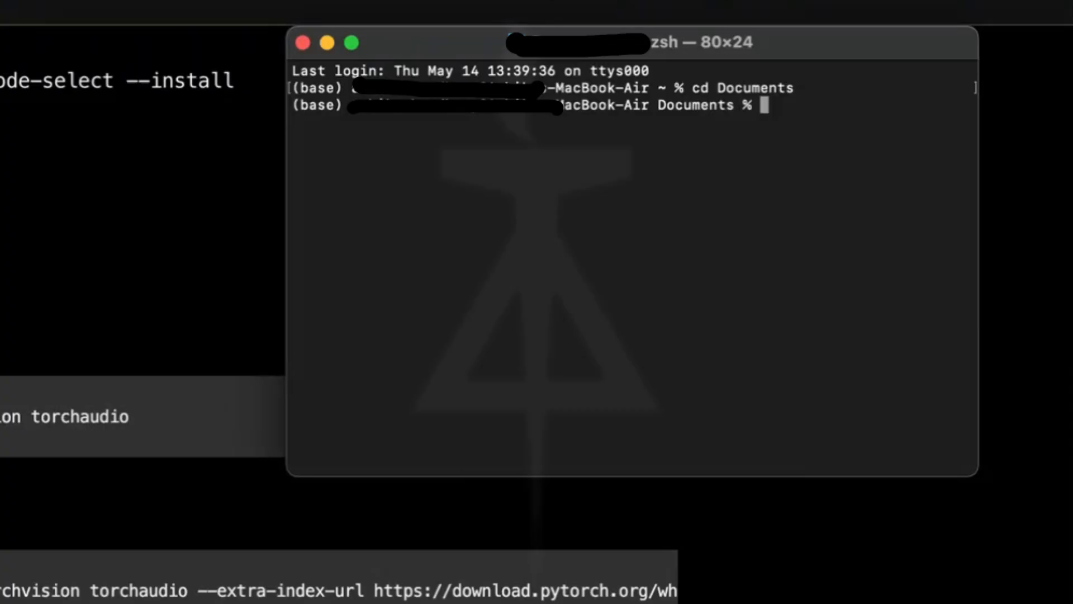
pyautogui.write('python3')
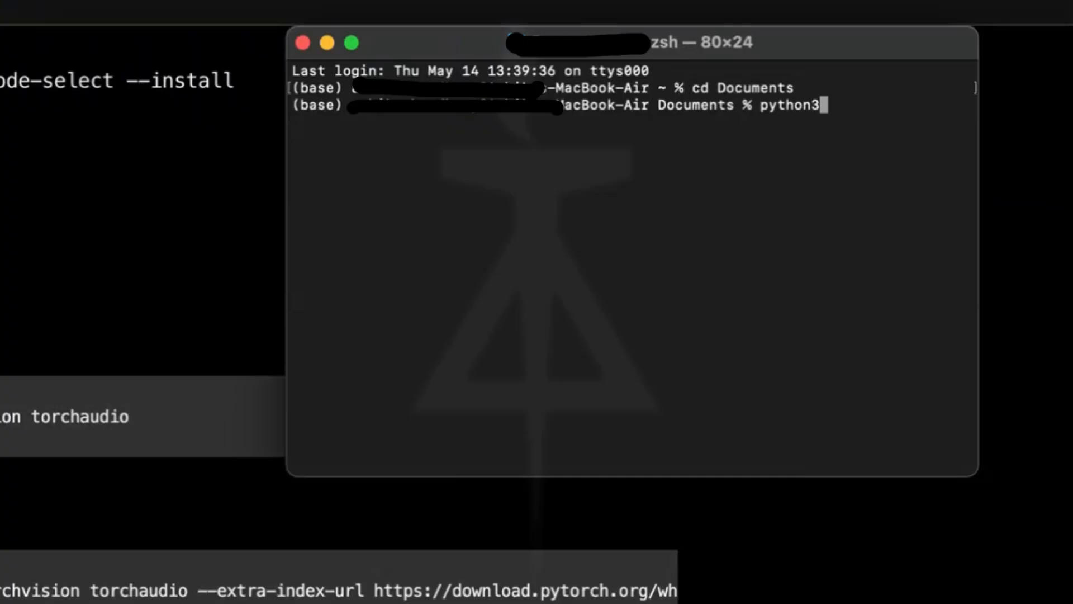
pyautogui.write(' -m venv ')
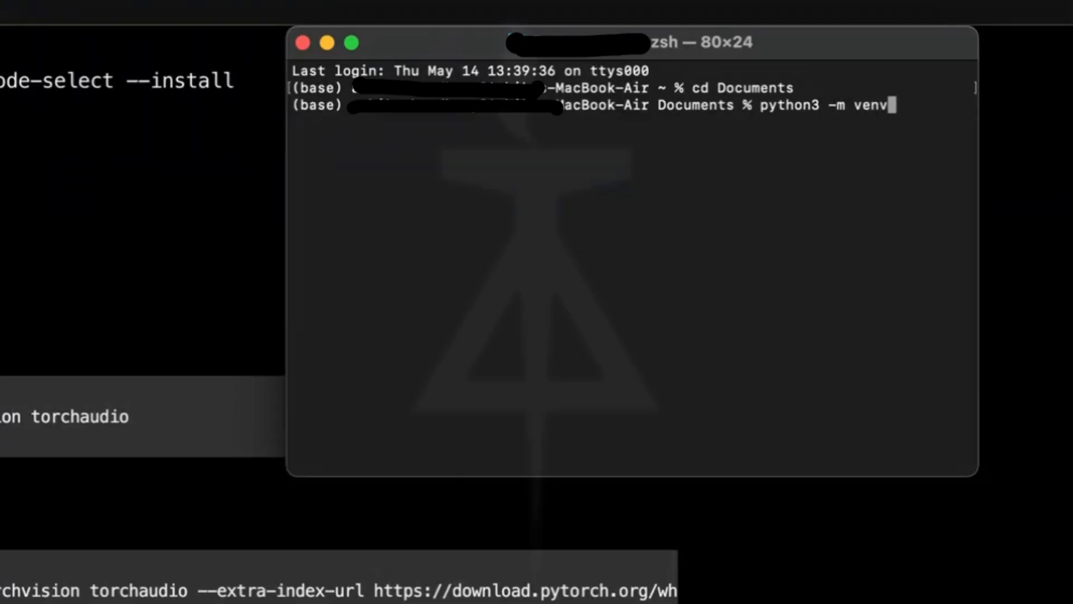
pyautogui.write('myenv')
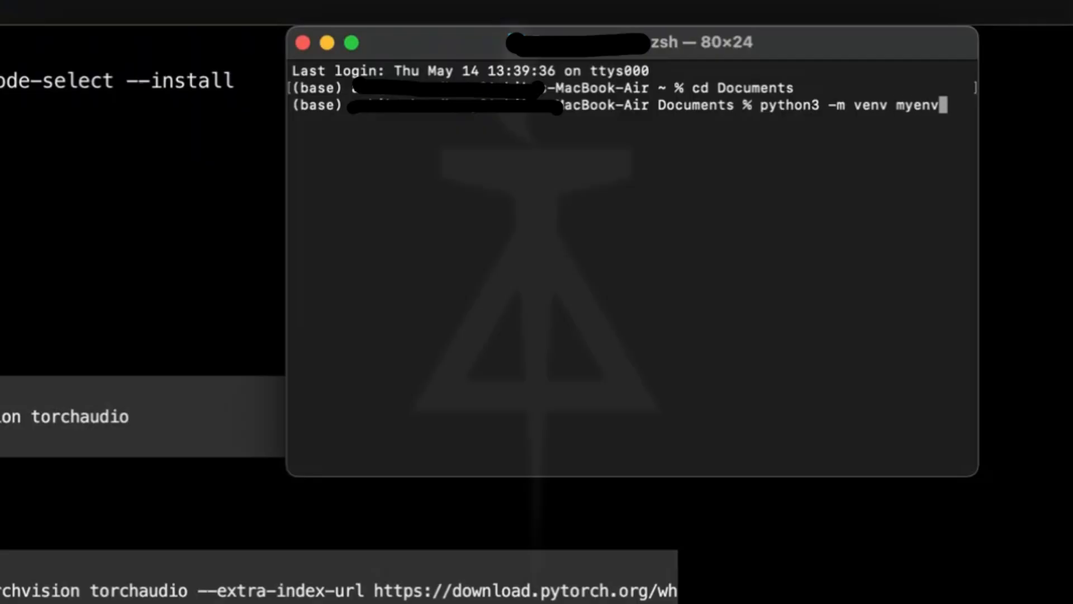
pyautogui.press('Return')
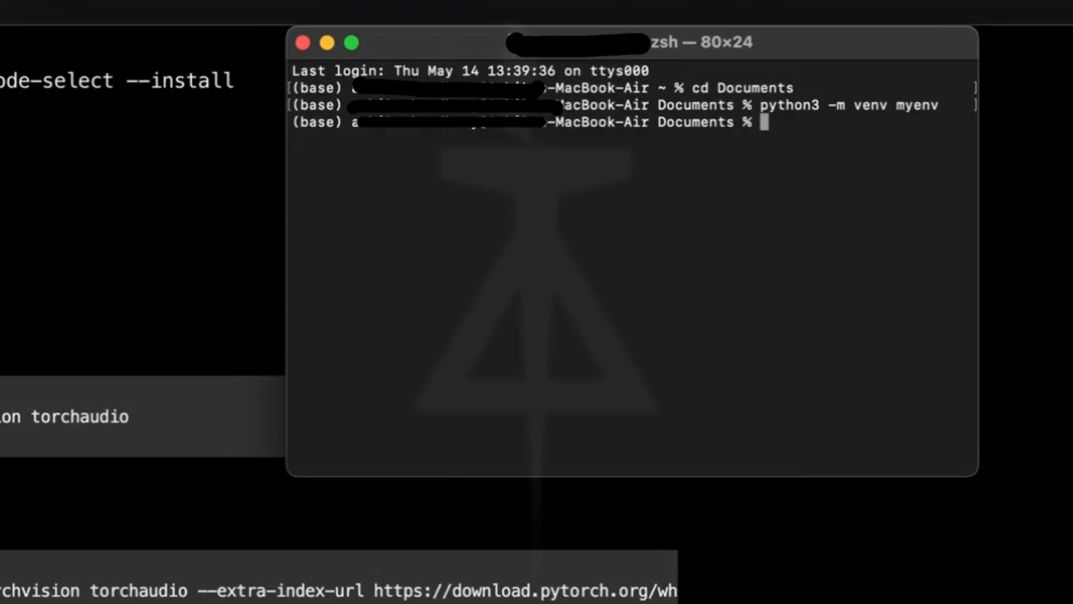
# Activate the myenv virtual environment with source myenv/bin/activate
pyautogui.write('source ')
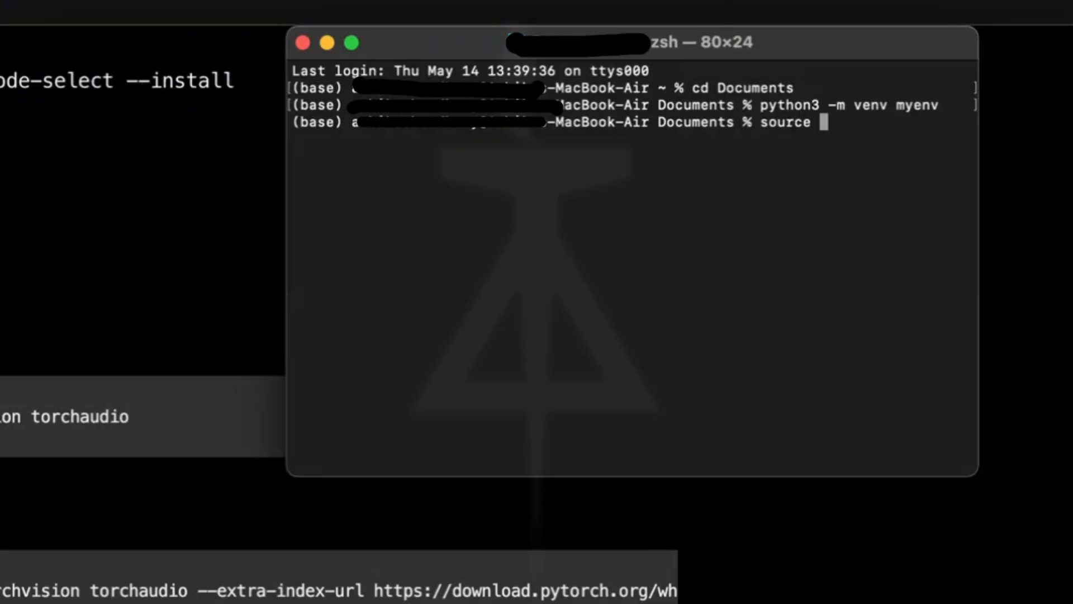
pyautogui.write('myenv')
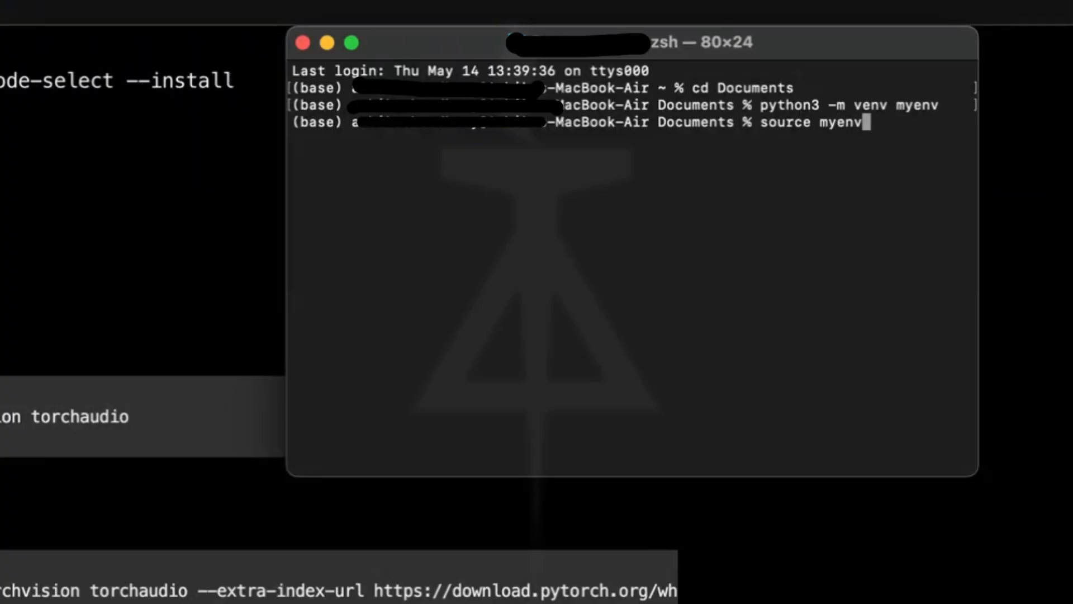
pyautogui.write('/bin/activate')
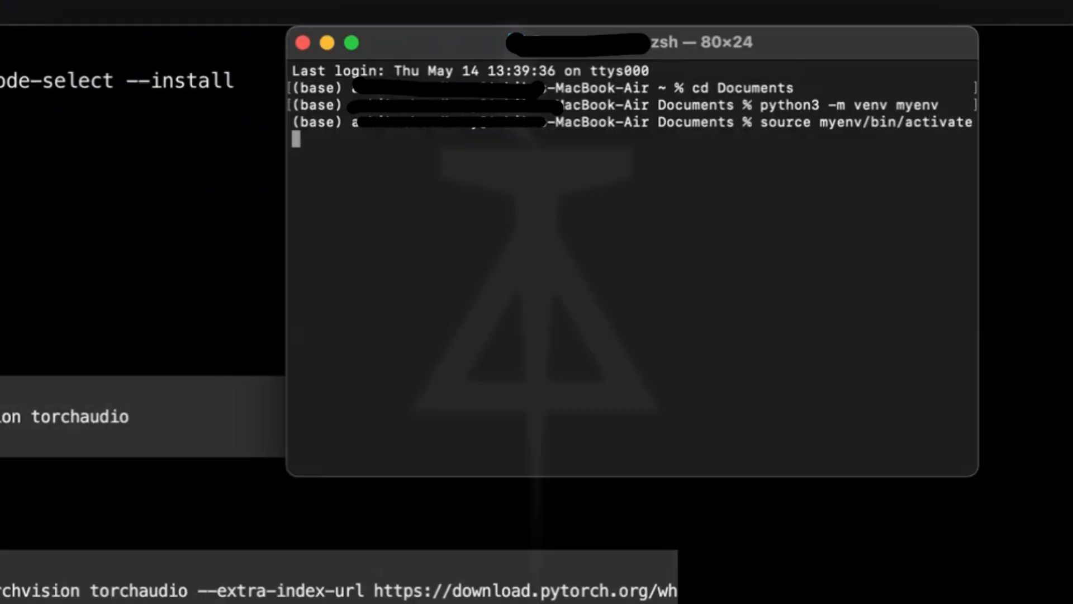
pyautogui.press('Return')
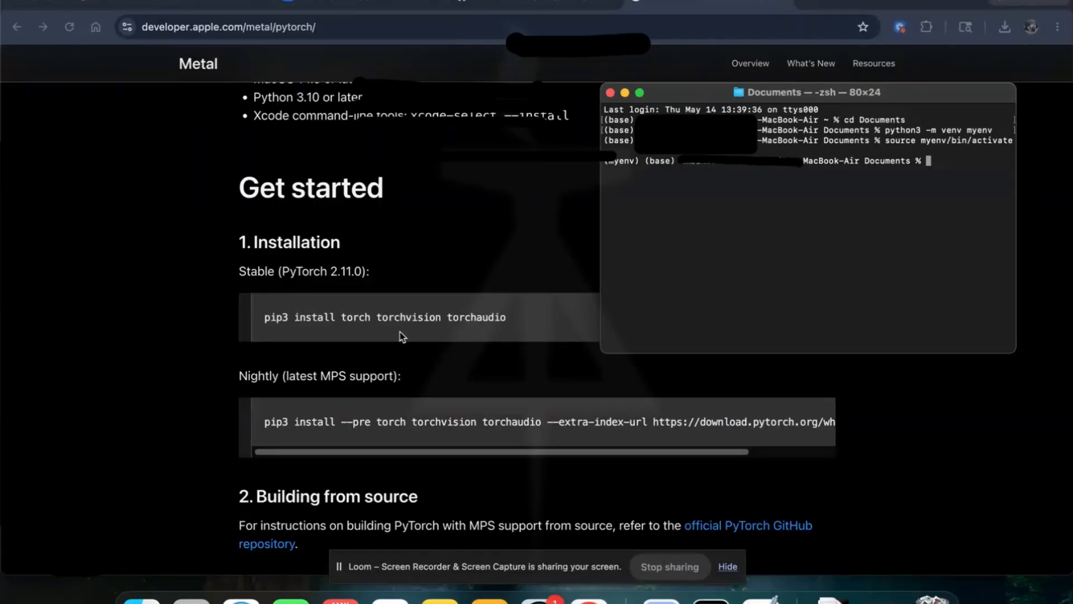
# Copy the stable PyTorch command pip3 install torch torchvision torchaudio from Apple's guide and run it in Terminal
pyautogui.doubleClick(393, 323)
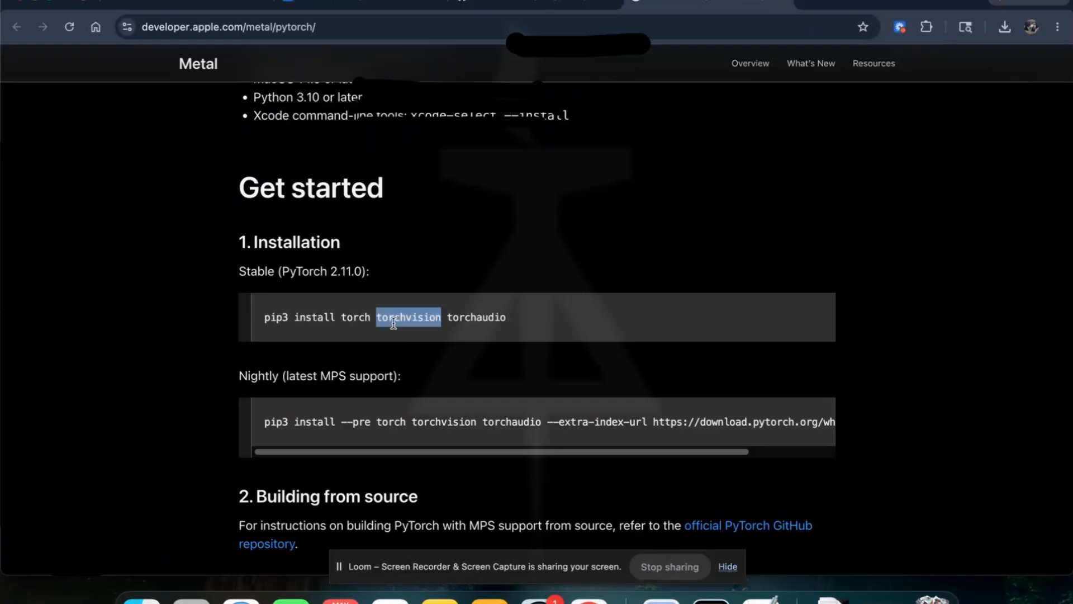
pyautogui.tripleClick(426, 314)
pyautogui.press('super+c')
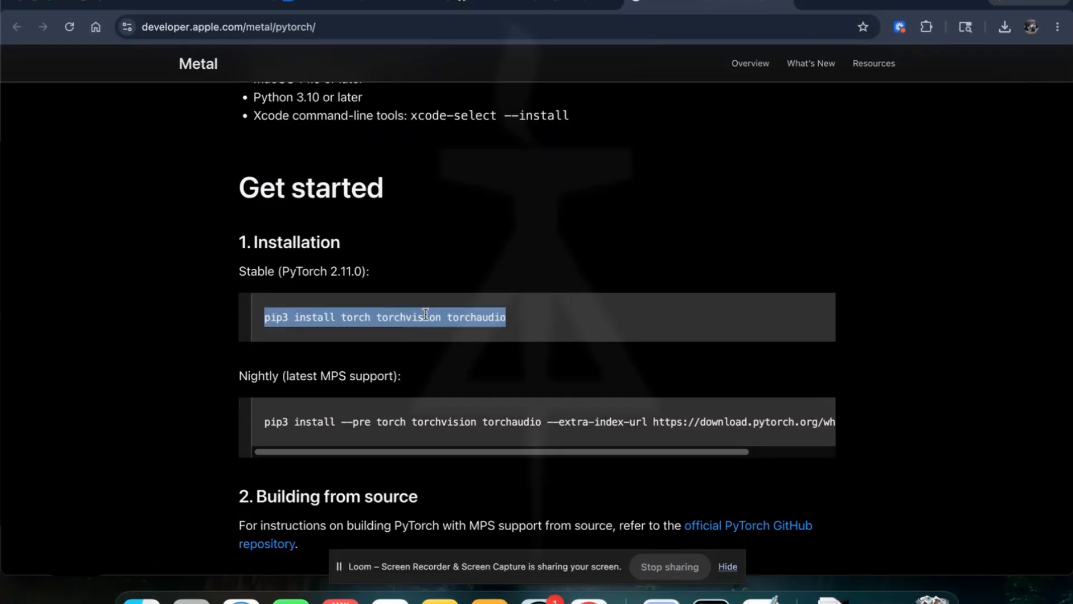
pyautogui.press('super+Tab')
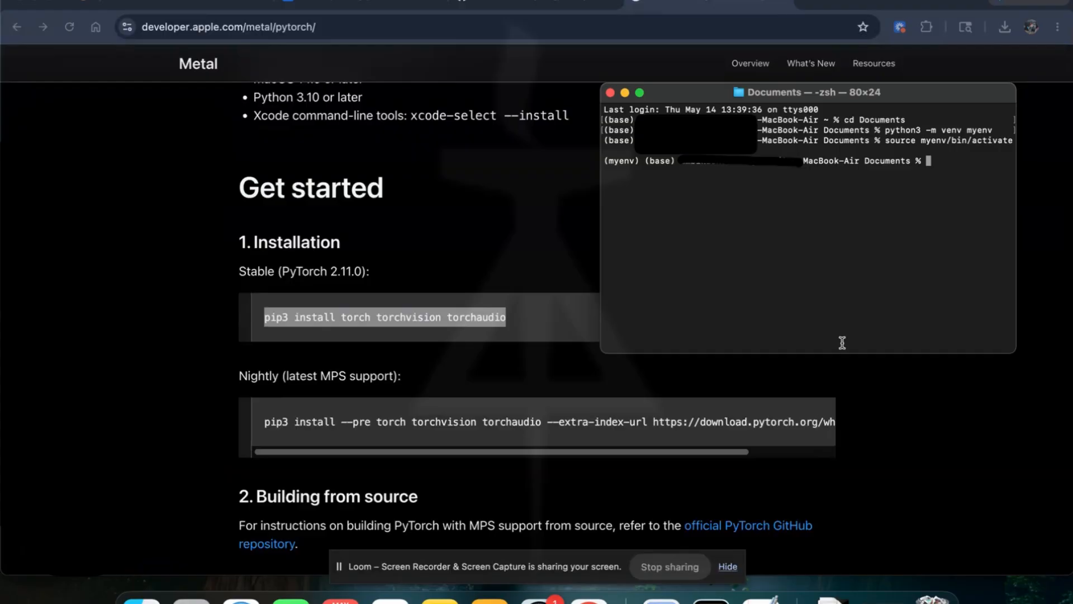
pyautogui.press('super+v')
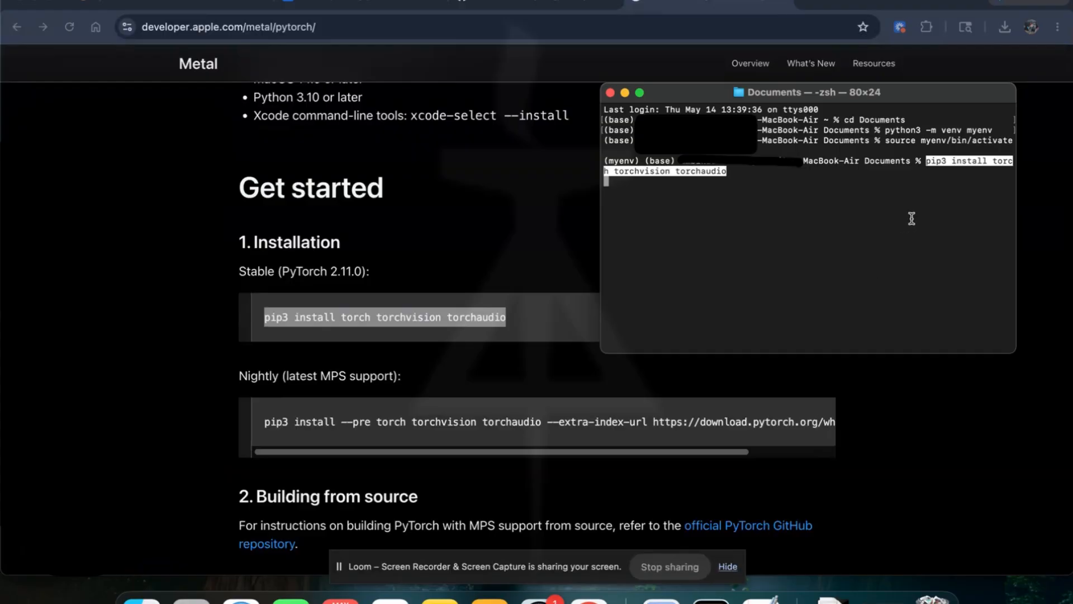
pyautogui.press('Return')
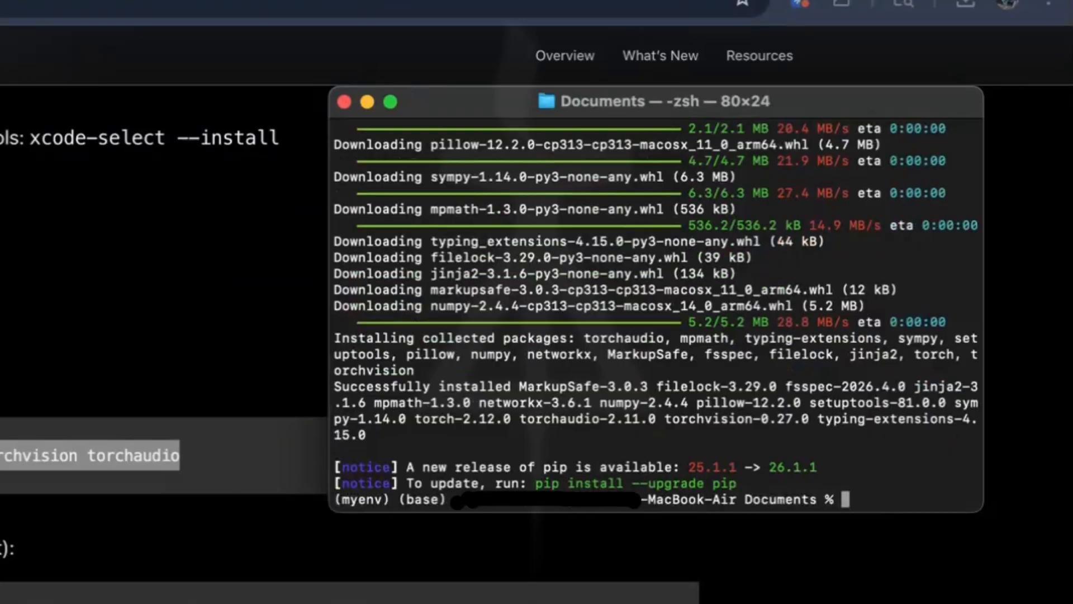
# Check the installed PyTorch package details with pip show torch
pyautogui.write('pip show tor')
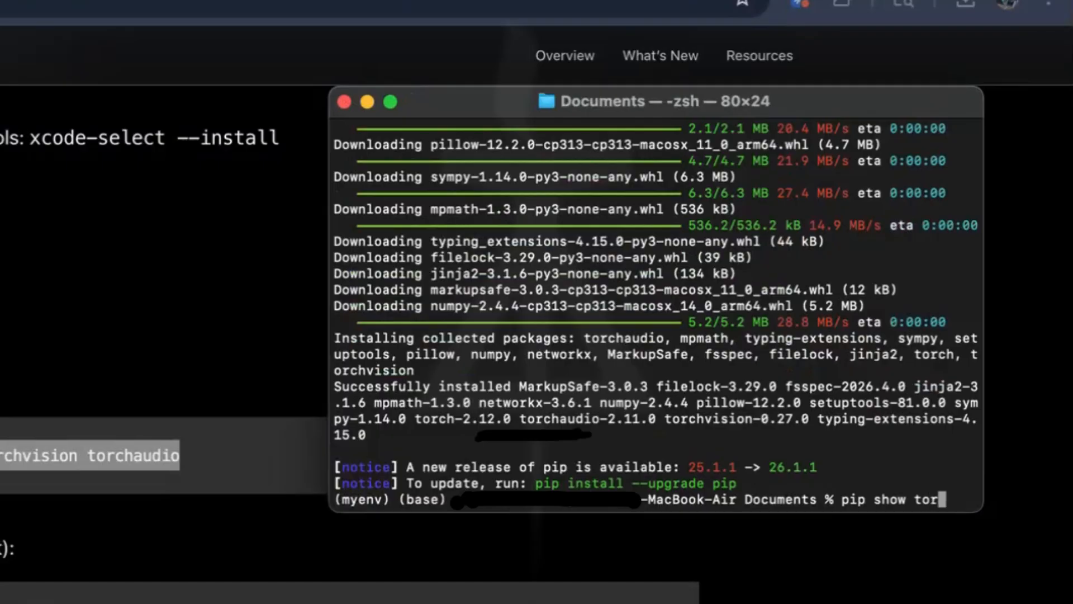
pyautogui.write('ch')
pyautogui.press('Return')
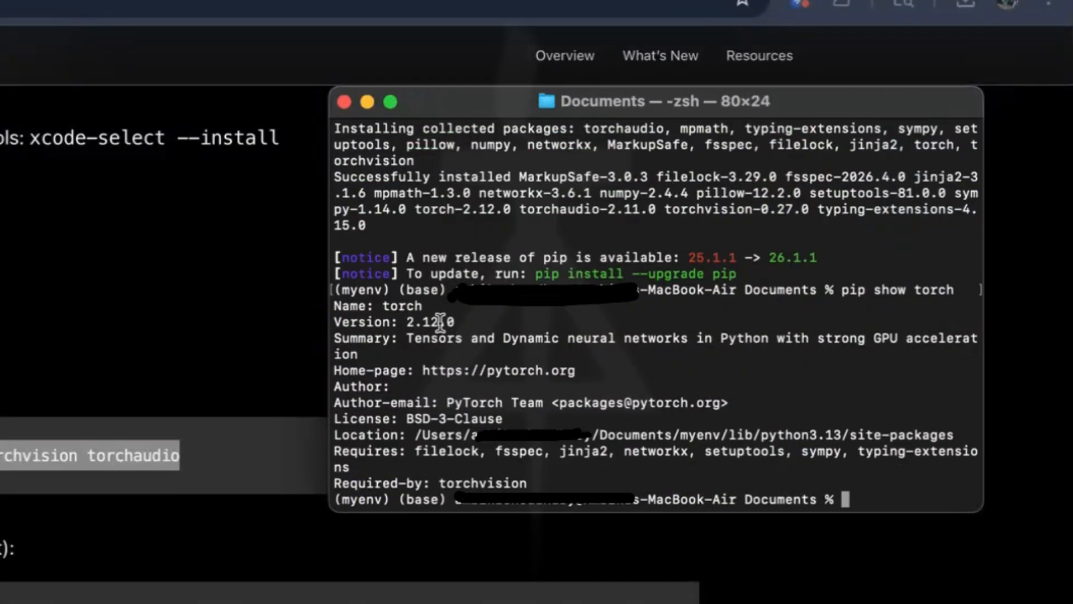
# Return to the ComfyUI GitHub repository in Chrome and download its source code as a ZIP
pyautogui.click(184, 321)
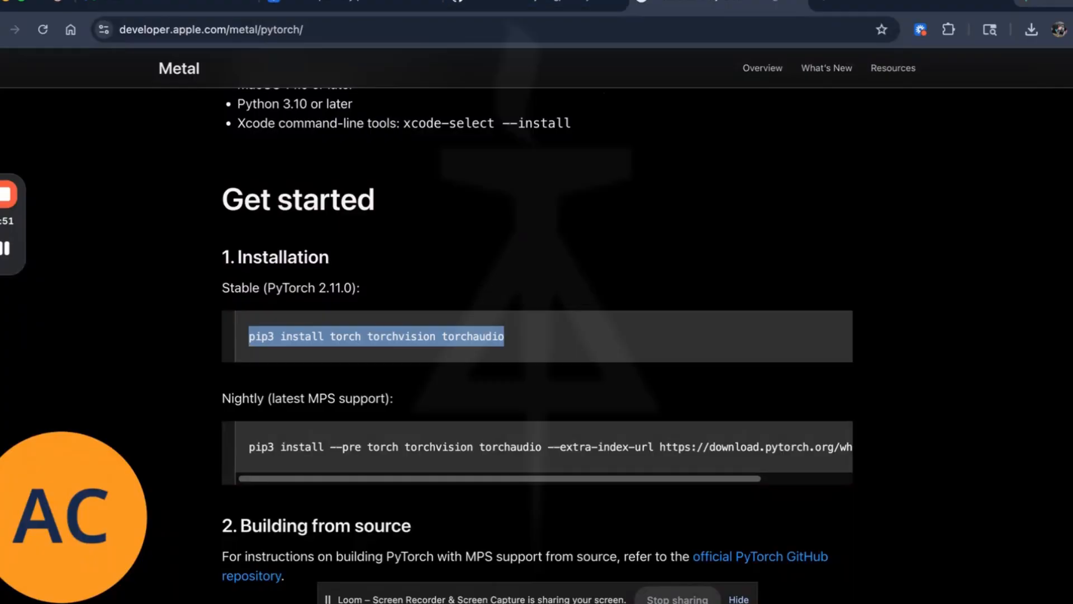
pyautogui.click(535, 6)
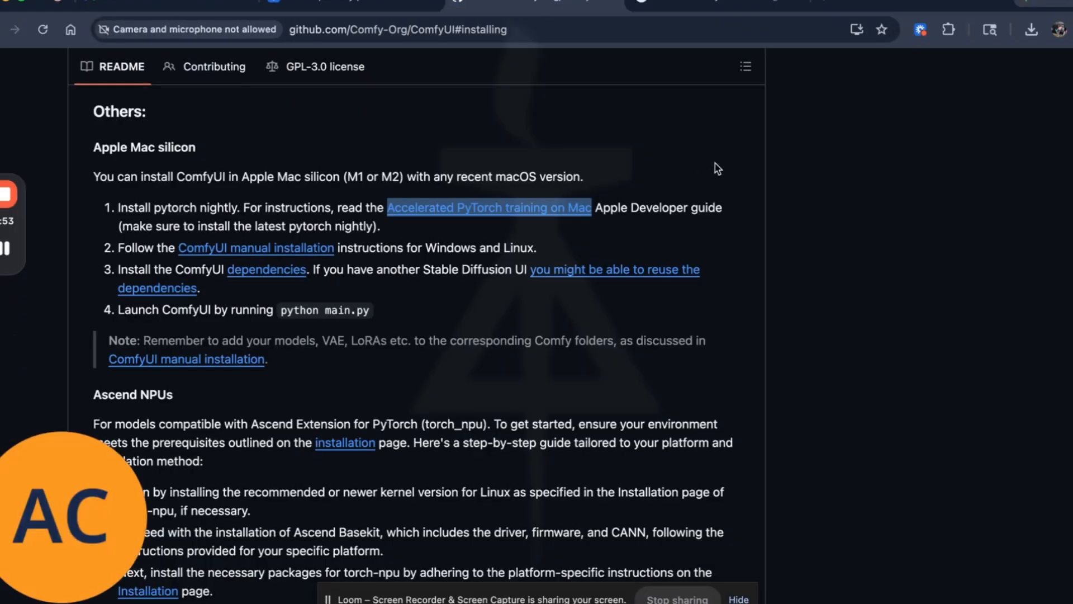
pyautogui.scroll(20, 719, 169)
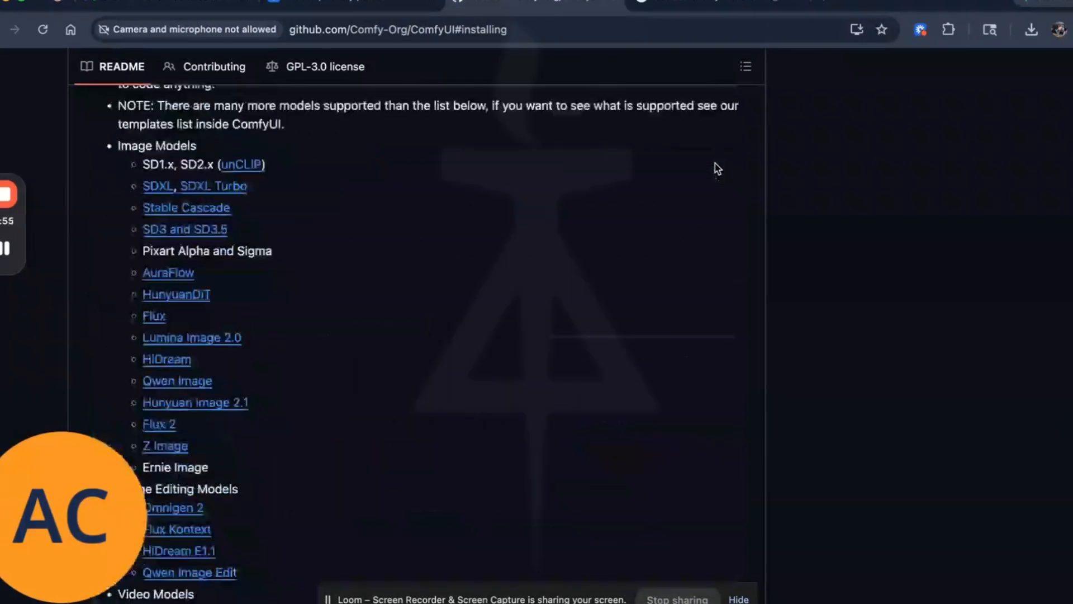
pyautogui.click(720, 216)
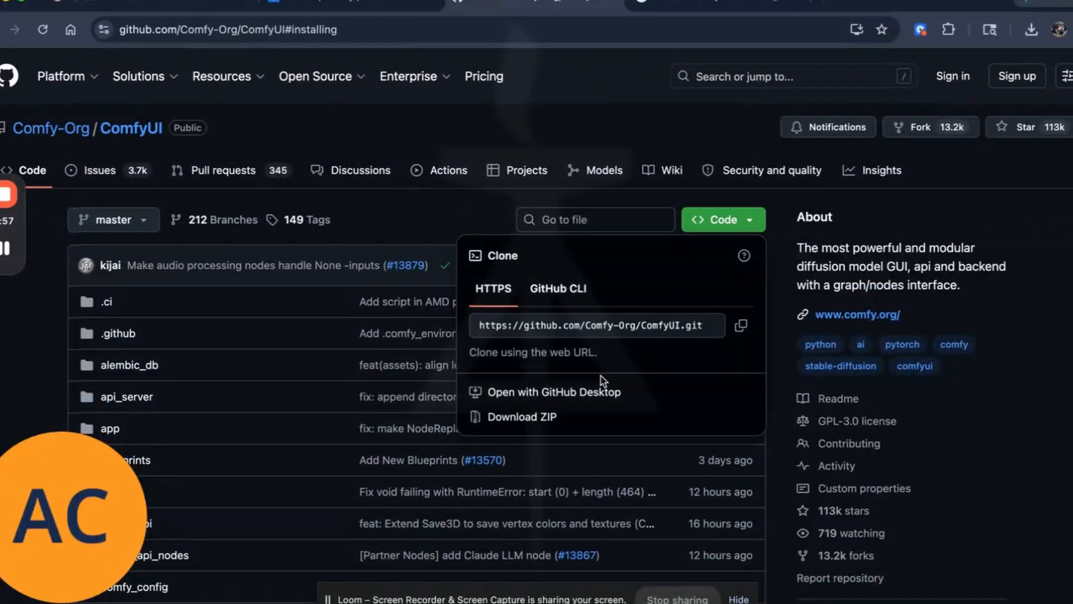
pyautogui.click(536, 419)
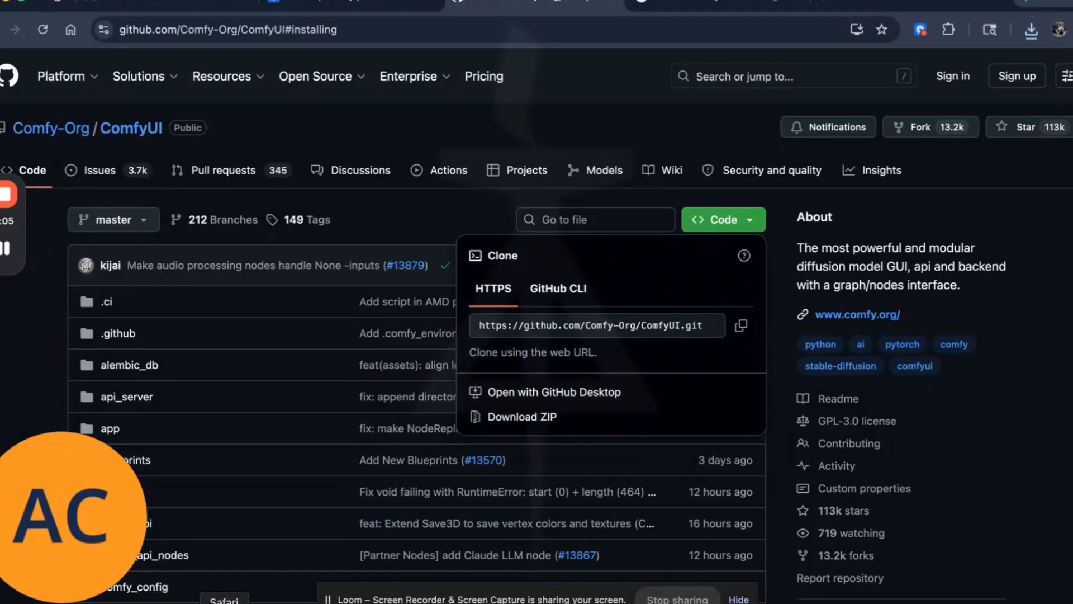
# Switch to Finder and copy ComfyUI-master.zip from the Downloads folder into the Documents folder
pyautogui.click(224, 602)
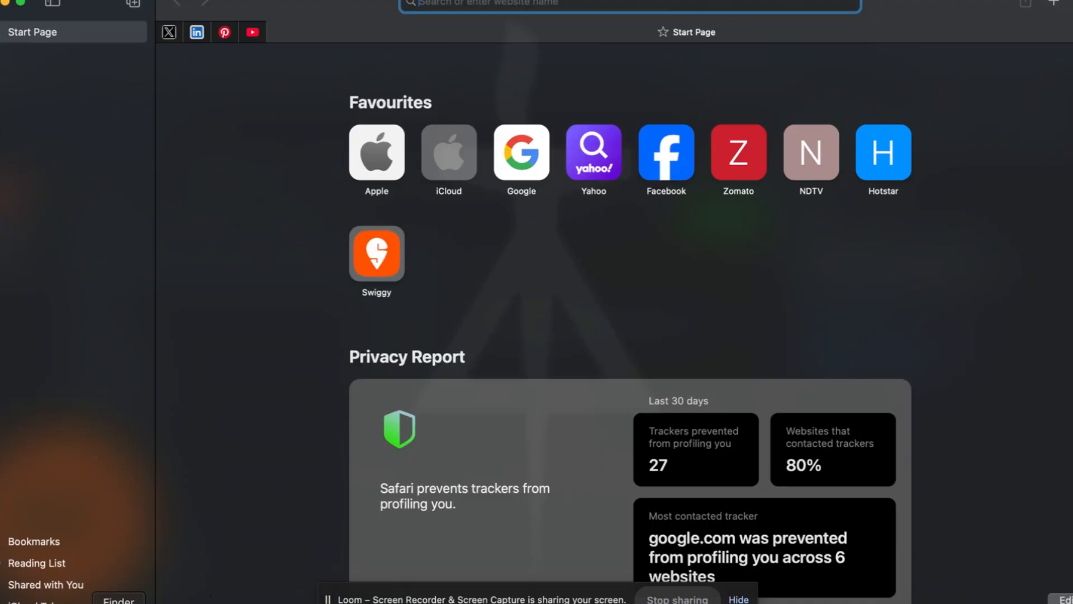
pyautogui.click(119, 602)
pyautogui.scroll(-2, 703, 360)
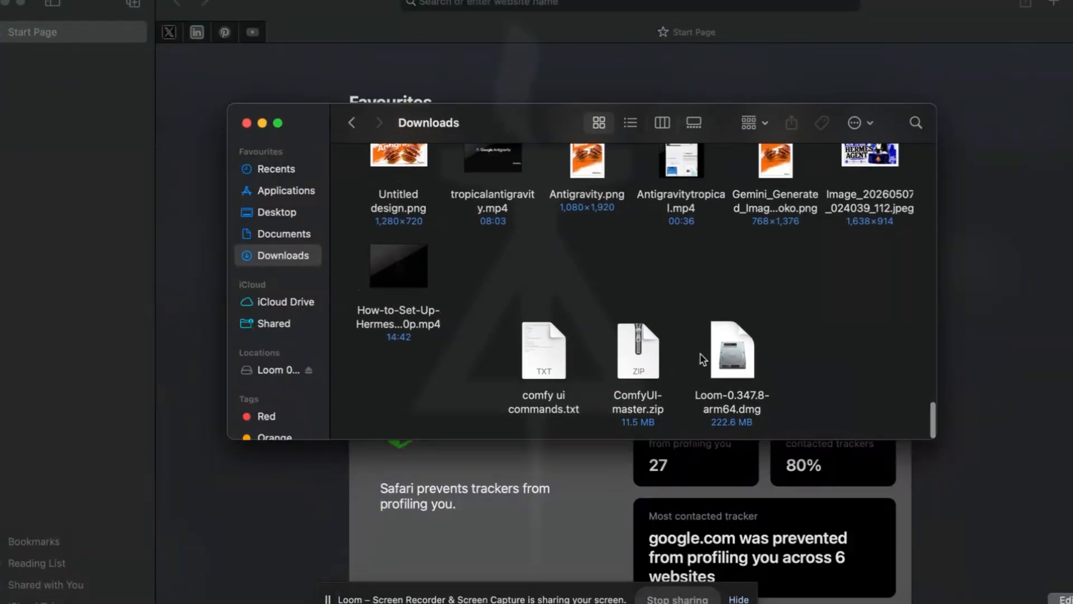
pyautogui.click(649, 358)
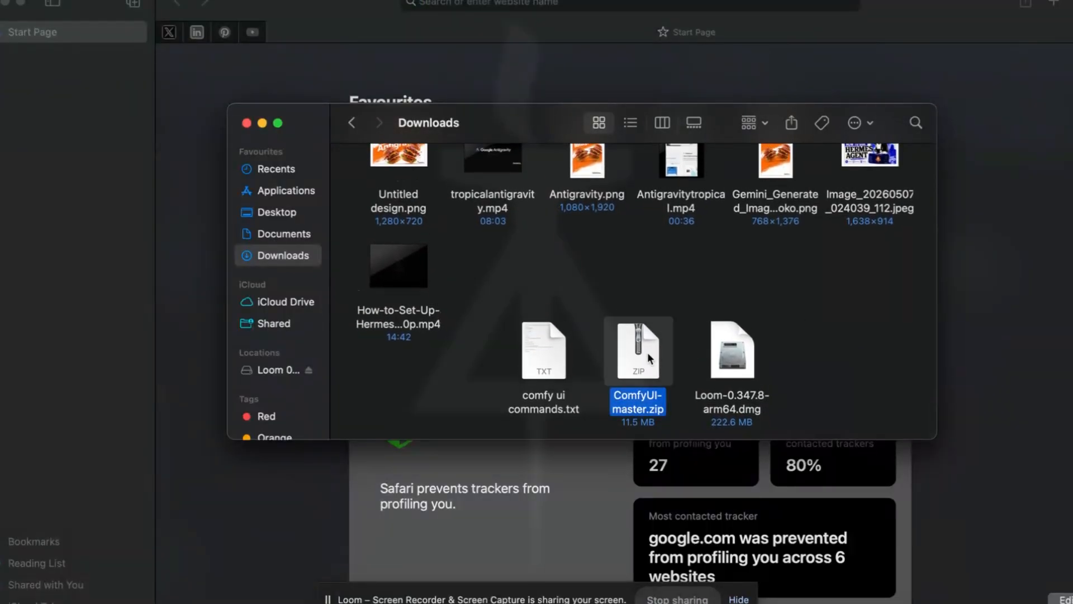
pyautogui.click(284, 234)
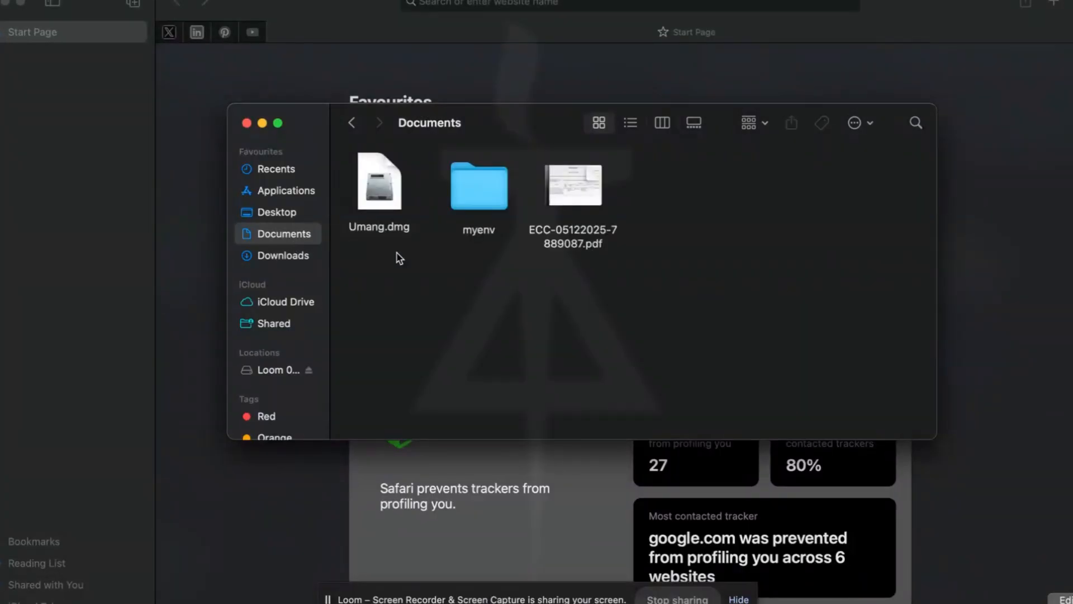
pyautogui.press('super+v')
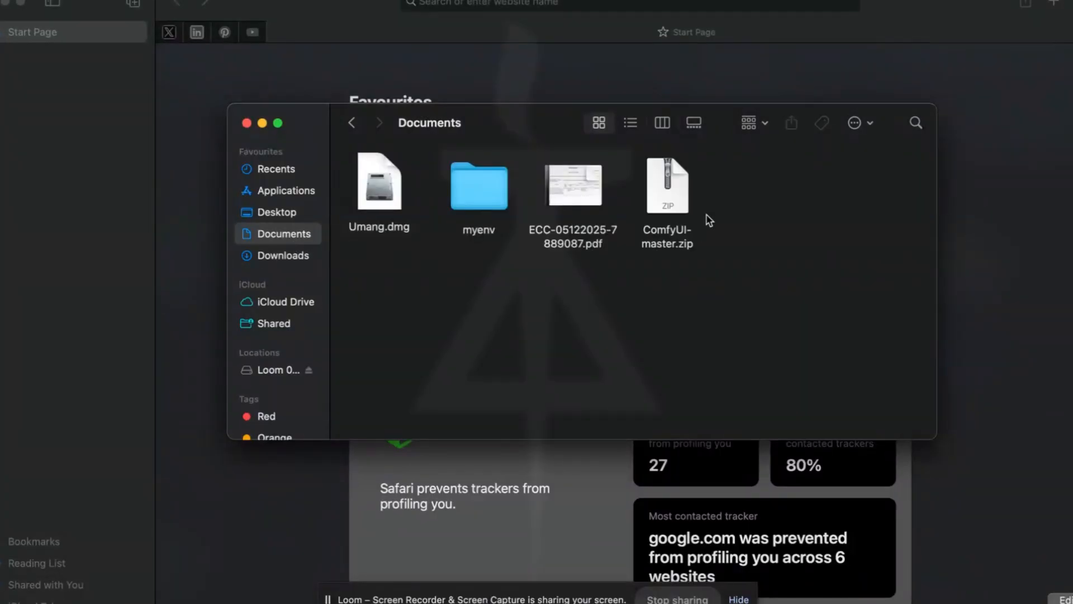
# Extract ComfyUI-master.zip in the Documents folder
pyautogui.click(680, 205)
pyautogui.rightClick(680, 202)
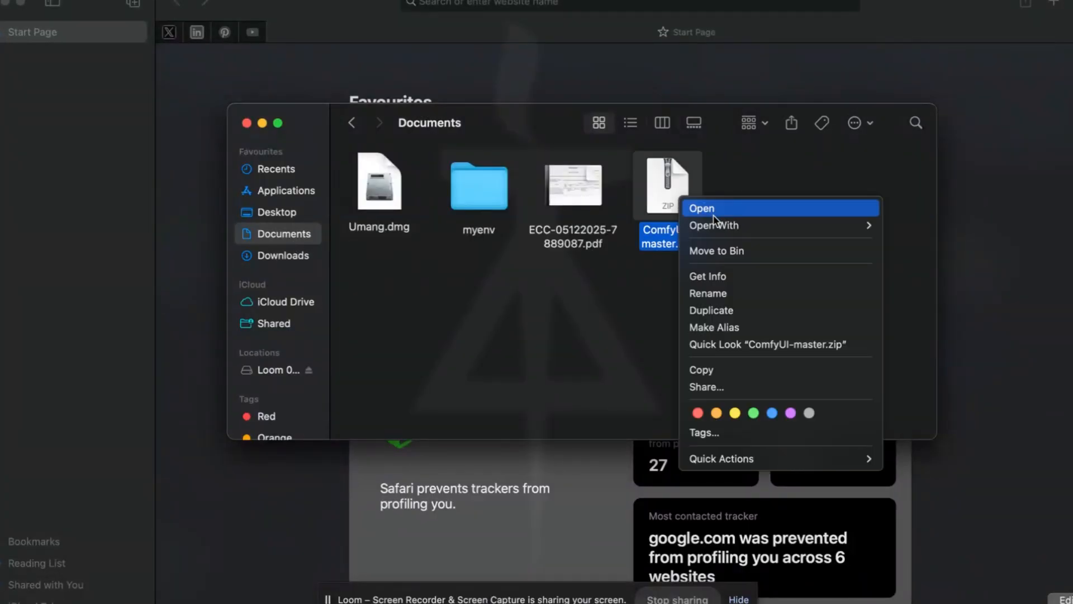
pyautogui.moveTo(716, 223)
pyautogui.click(975, 225)
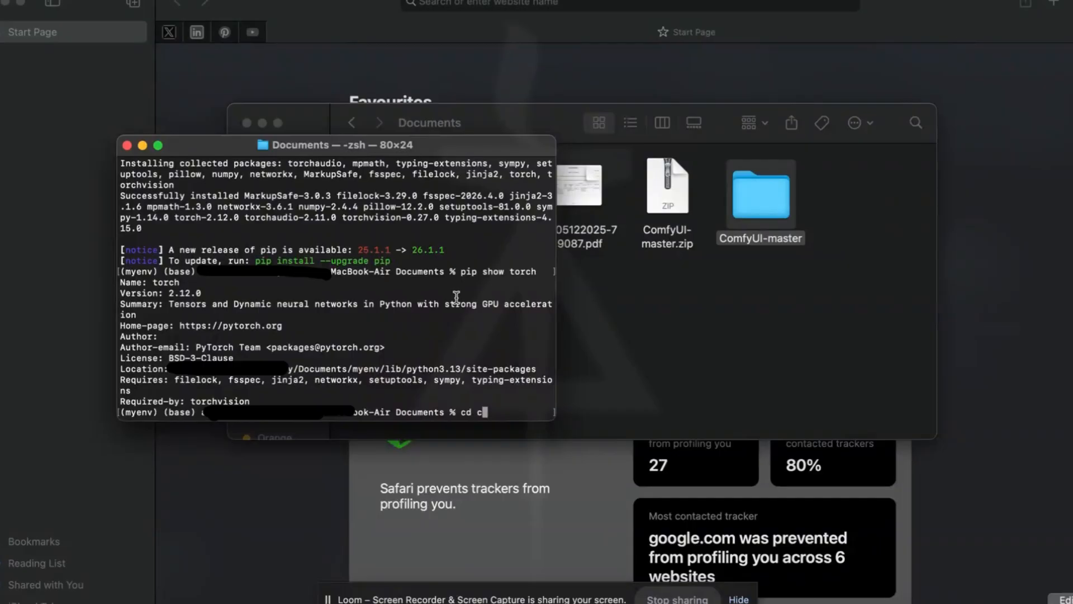
# Change Terminal's working directory to the extracted folder with cd ComfyUI-master
pyautogui.press('BackSpace')
pyautogui.write('ComfyUI-master')
pyautogui.press('Return')
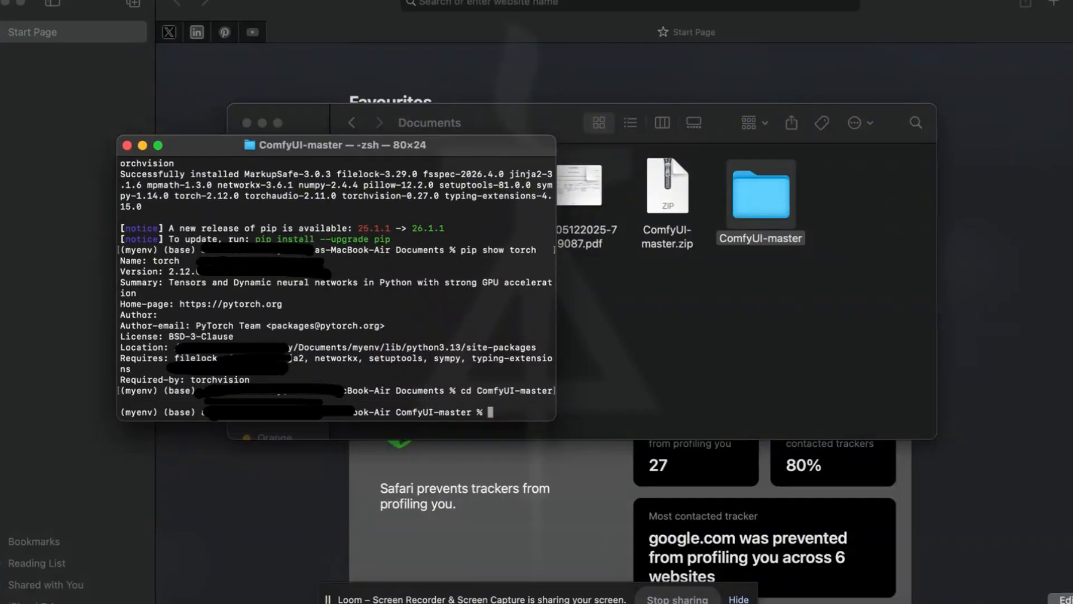
# Switch to the ComfyUI GitHub repository in Chrome and open requirements.txt to examine the listed Python dependencies
pyautogui.click(666, 476)
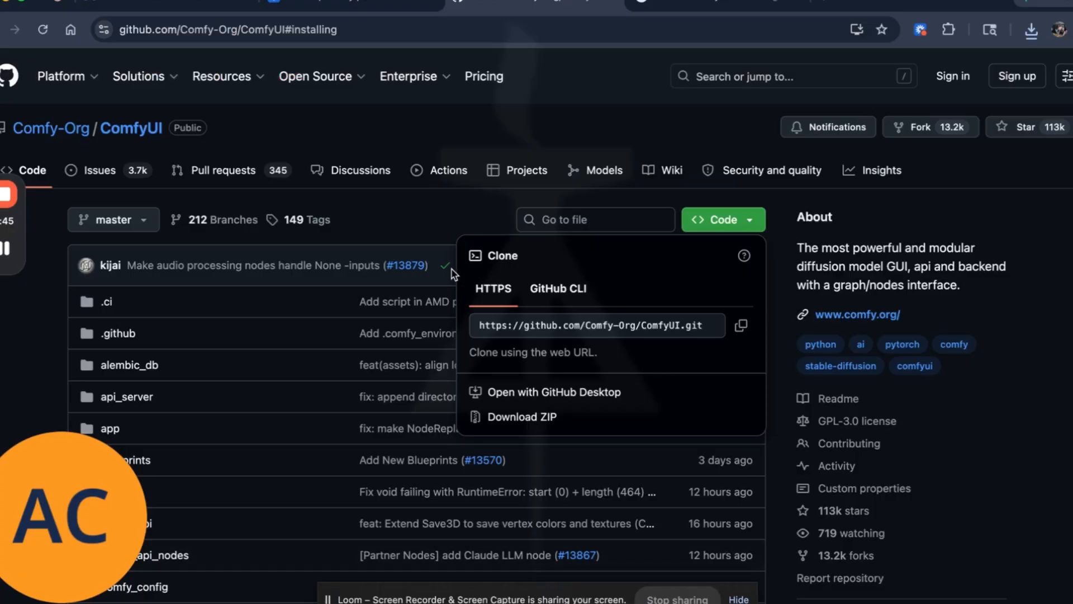
pyautogui.scroll(-10, 204, 359)
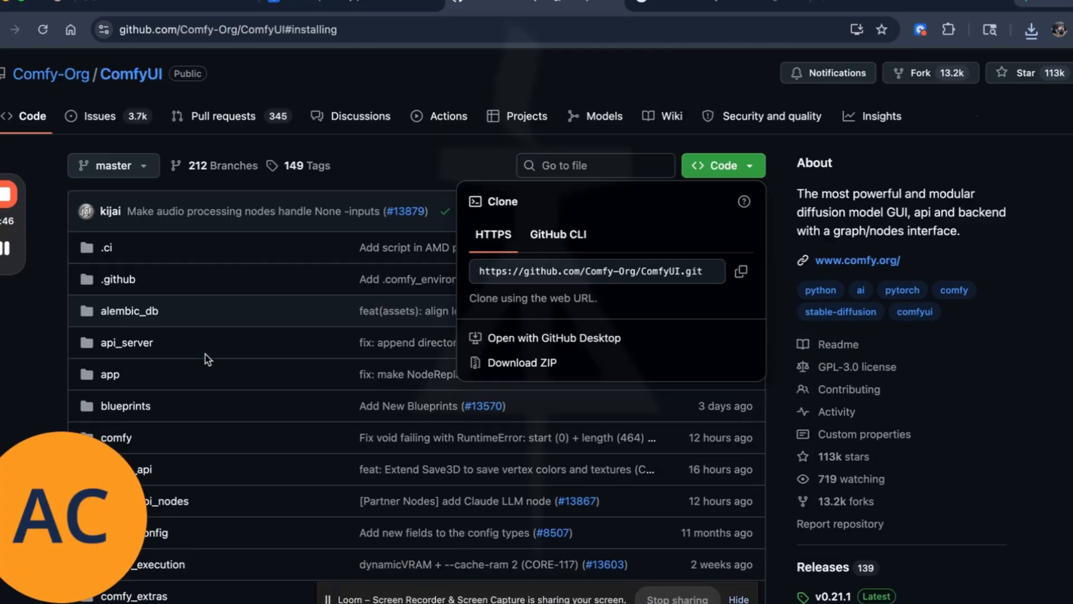
pyautogui.scroll(-15, 207, 360)
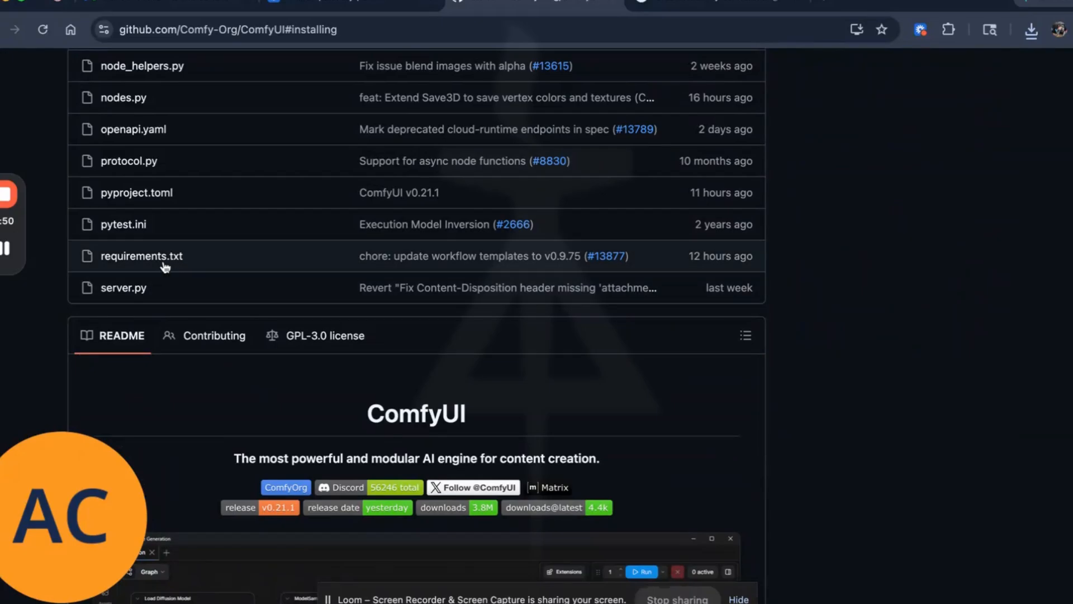
pyautogui.scroll(20, 163, 270)
pyautogui.scroll(-20, 328, 383)
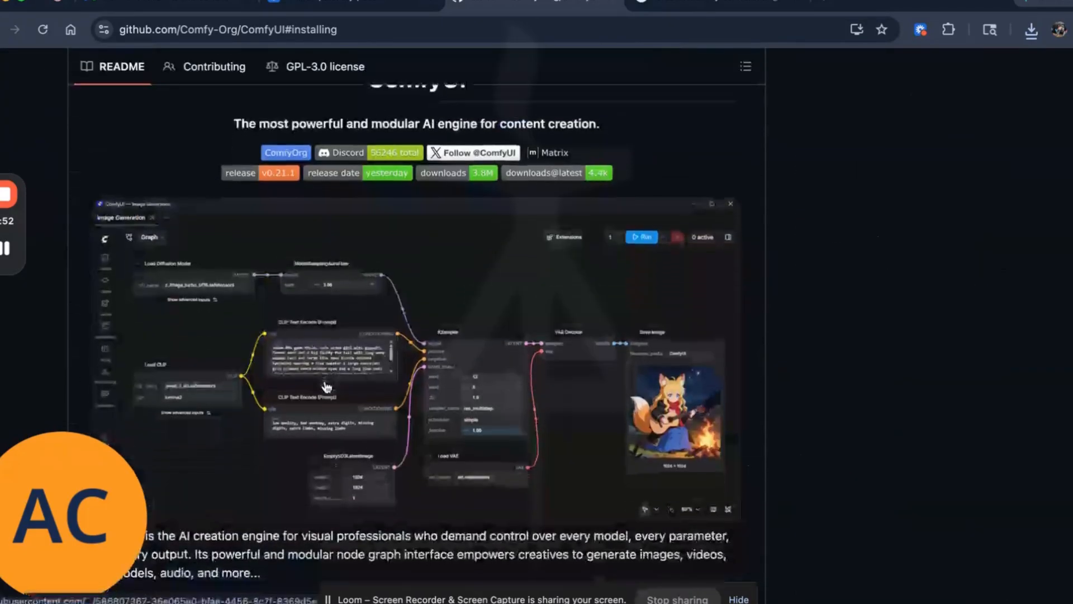
pyautogui.scroll(7, 328, 383)
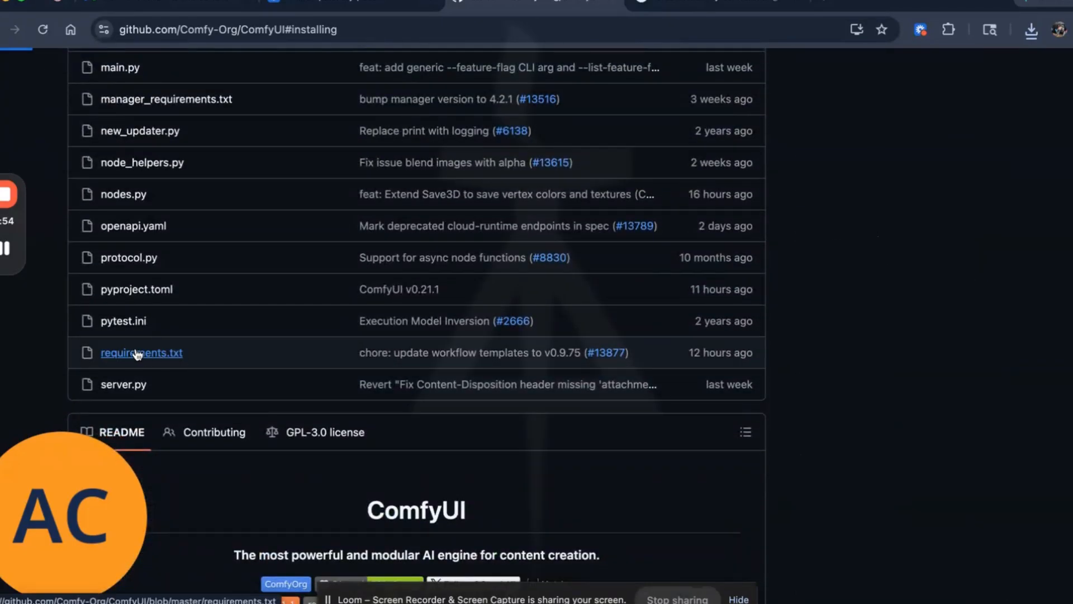
pyautogui.click(137, 354)
pyautogui.scroll(-5, 612, 377)
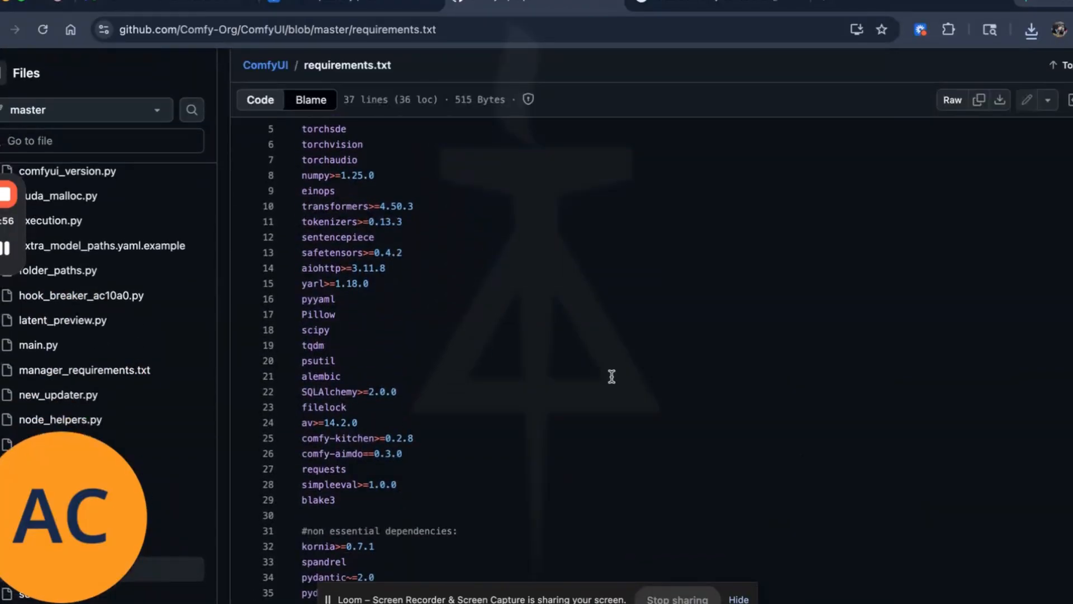
pyautogui.scroll(-1, 612, 377)
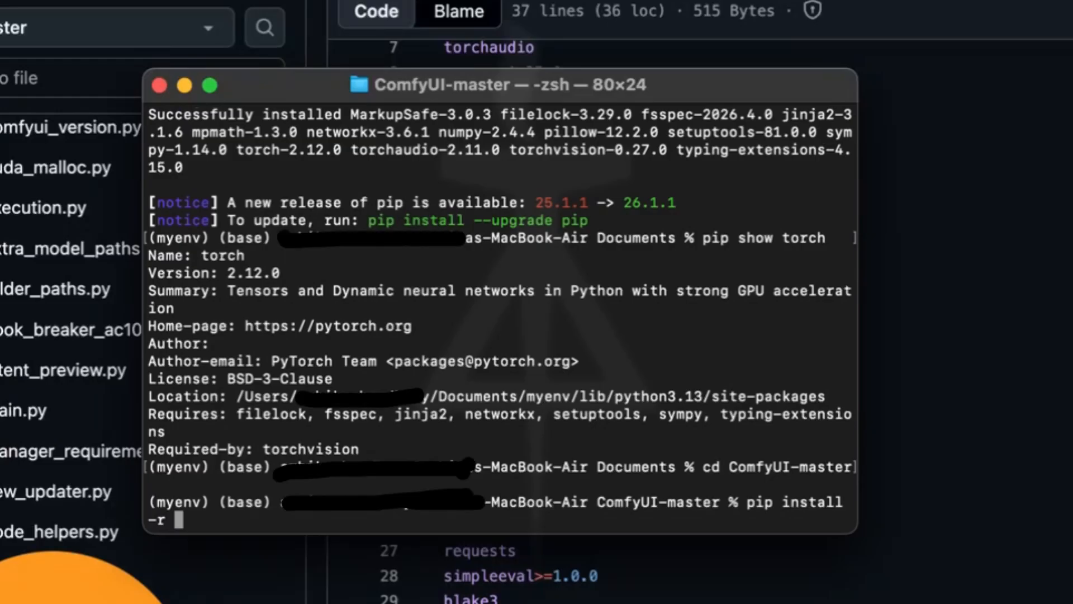
# Install ComfyUI's dependencies in Terminal with pip install -r requirements.txt
pyautogui.write('rex')
pyautogui.press('BackSpace')
pyautogui.press('BackSpace')
pyautogui.write('re')
pyautogui.press('Tab')
pyautogui.press('Return')
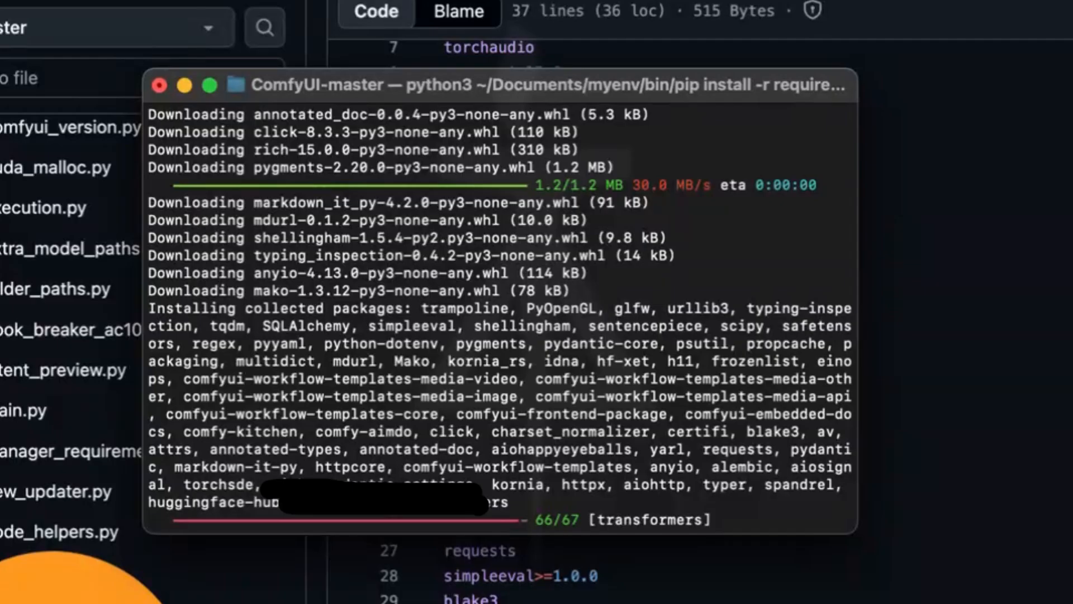
# Start the ComfyUI server by running python main.py
pyautogui.write('python main.pyu')
pyautogui.press('BackSpace')
pyautogui.press('Return')
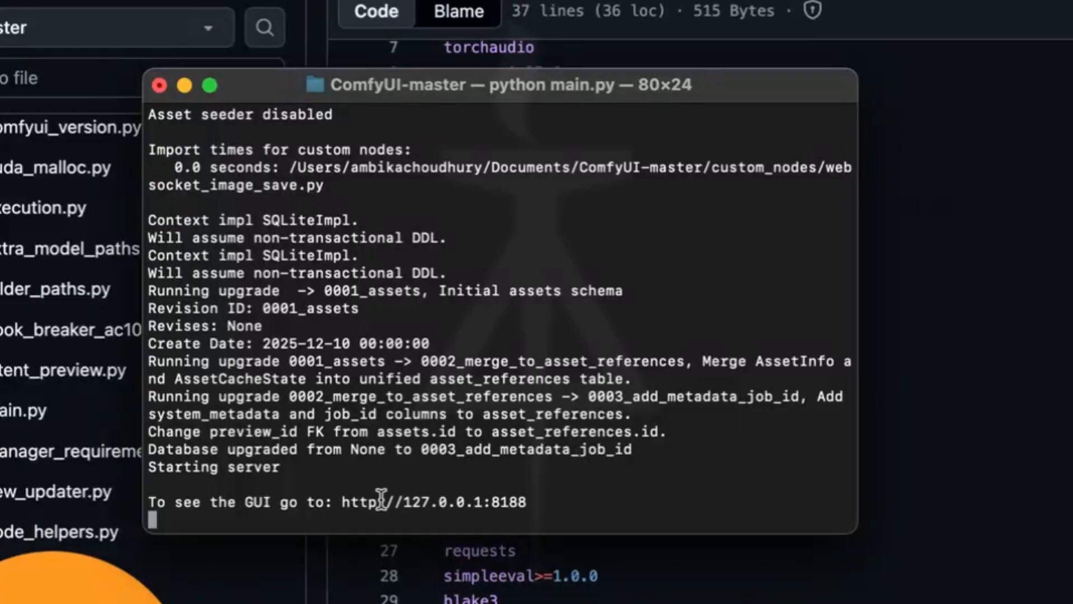
pyautogui.moveTo(343, 502); pyautogui.dragTo(547, 503)
pyautogui.press('super+c')
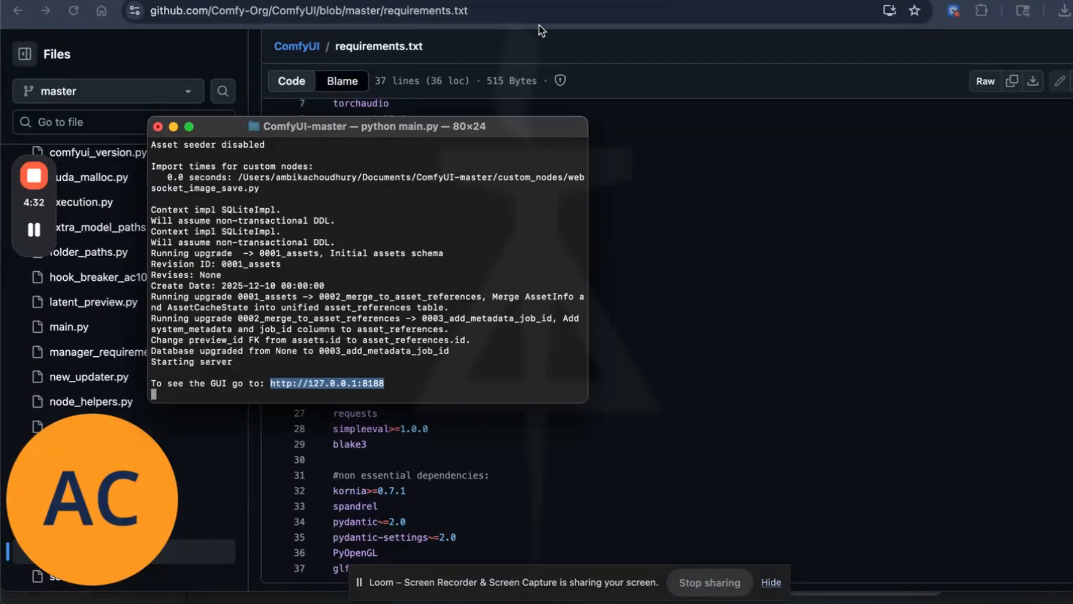
pyautogui.press('super+t')
pyautogui.press('super+v')
pyautogui.press('Return')
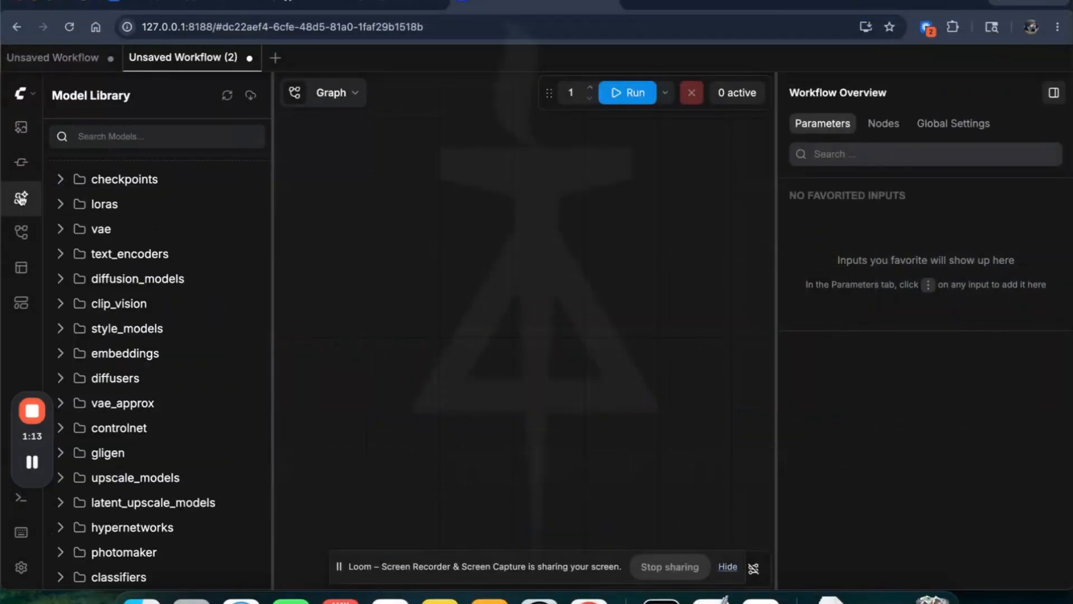
# Add the Text to Image blueprint from the node library's Image generation and editing group to the workflow canvas
pyautogui.click(21, 232)
pyautogui.click(21, 163)
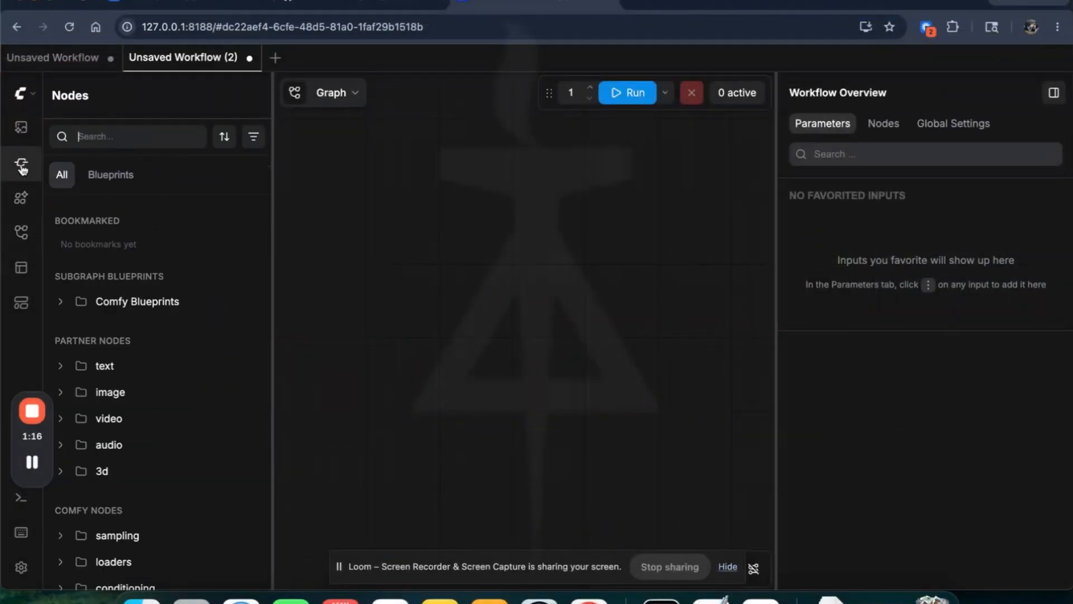
pyautogui.click(78, 241)
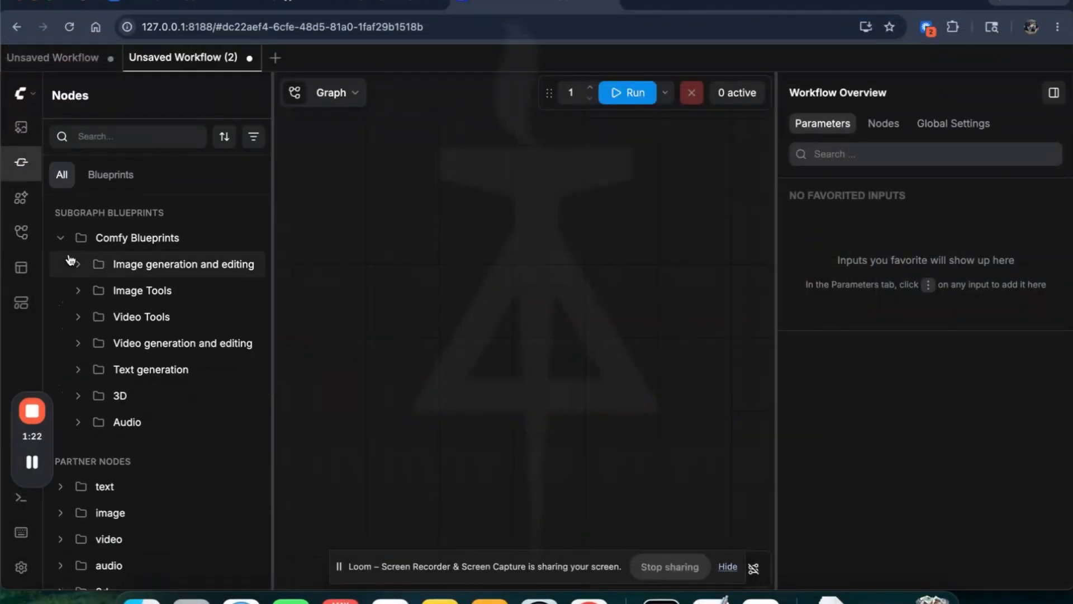
pyautogui.click(79, 263)
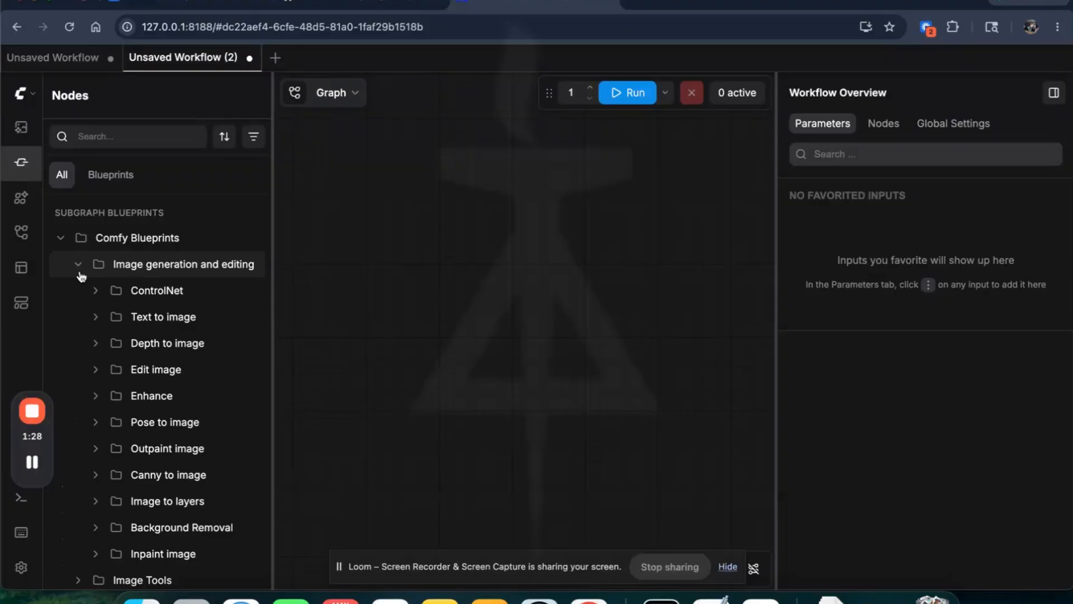
pyautogui.click(95, 316)
pyautogui.moveTo(147, 344); pyautogui.dragTo(487, 211)
# Delete the duplicate Text to Image node that overlaps the first one
pyautogui.click(360, 142)
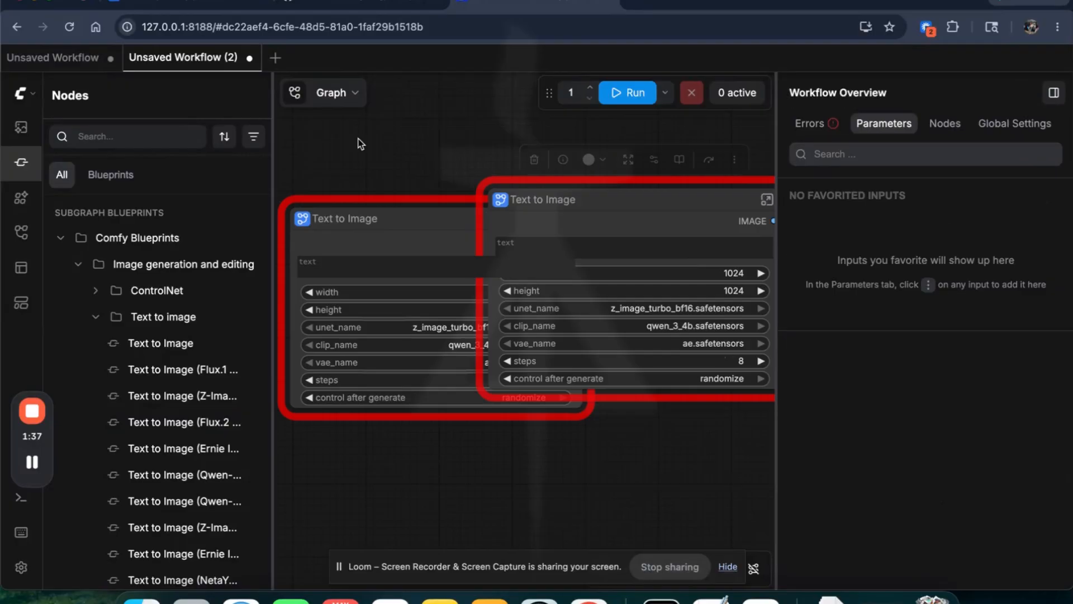
pyautogui.click(590, 213)
pyautogui.press('Delete')
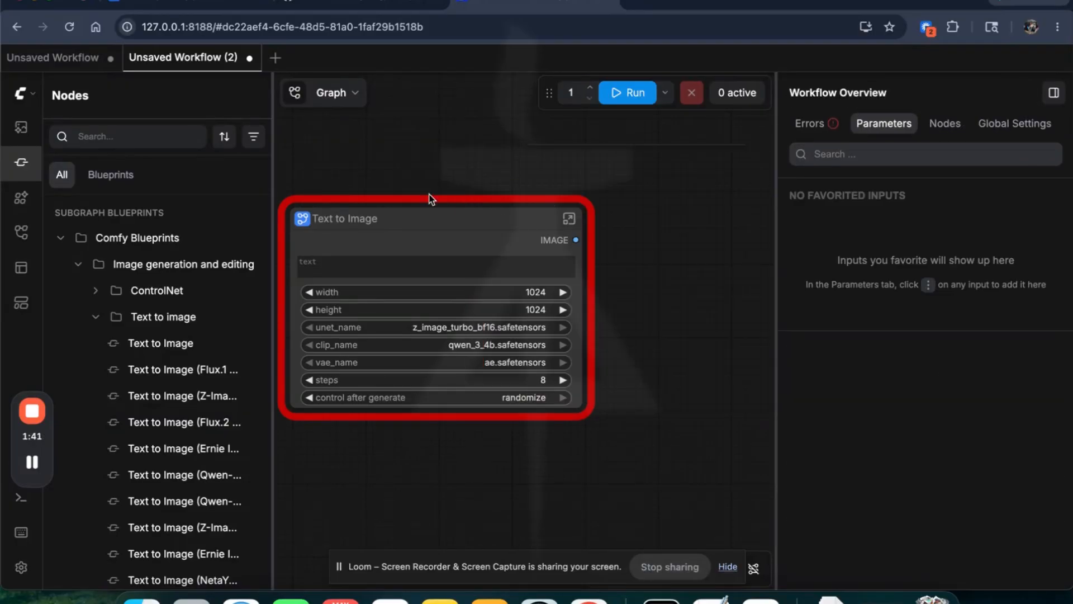
# Review the workflow errors to see which models are missing and which model folder each belongs to
pyautogui.click(809, 123)
pyautogui.scroll(-1, 880, 367)
pyautogui.scroll(1, 880, 366)
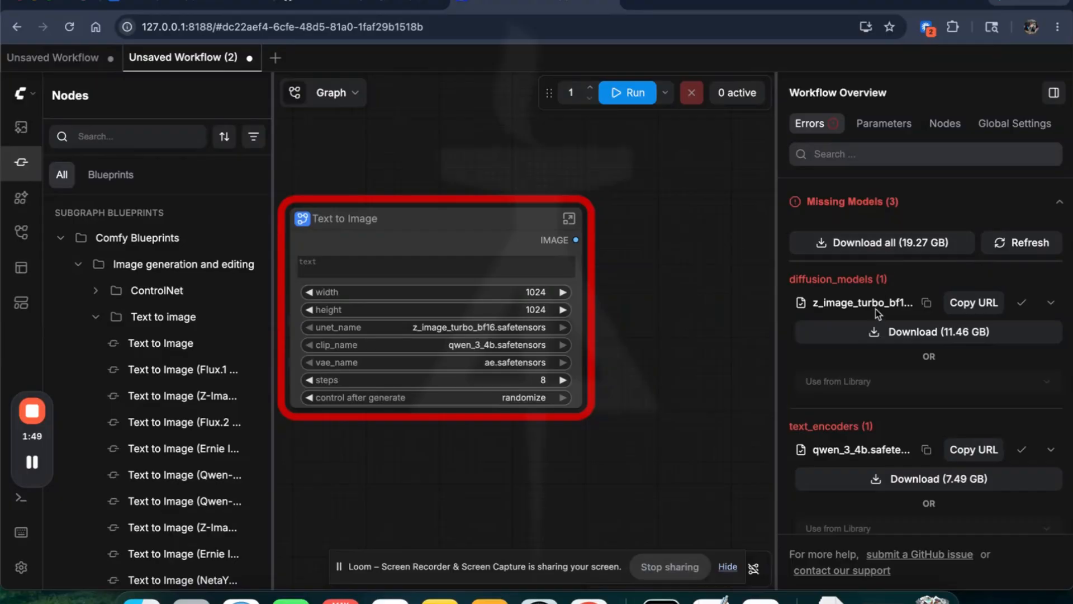
pyautogui.scroll(-2, 881, 367)
pyautogui.scroll(2, 881, 366)
pyautogui.scroll(-5, 855, 401)
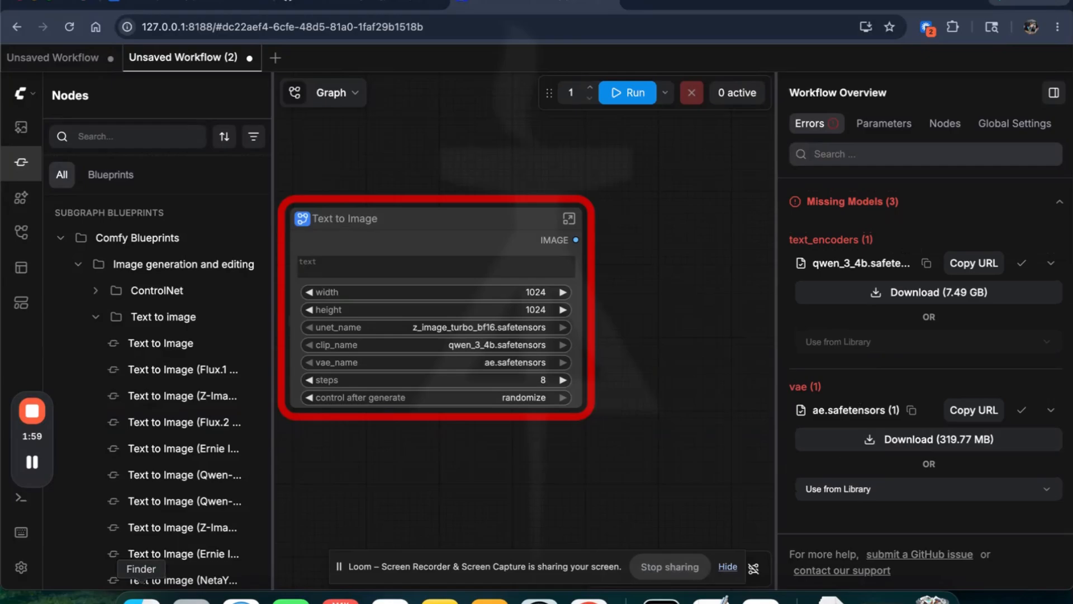
# Switch to Finder and select the downloaded z_image_turbo_bf16.safetensors model in the Downloads folder
pyautogui.click(142, 599)
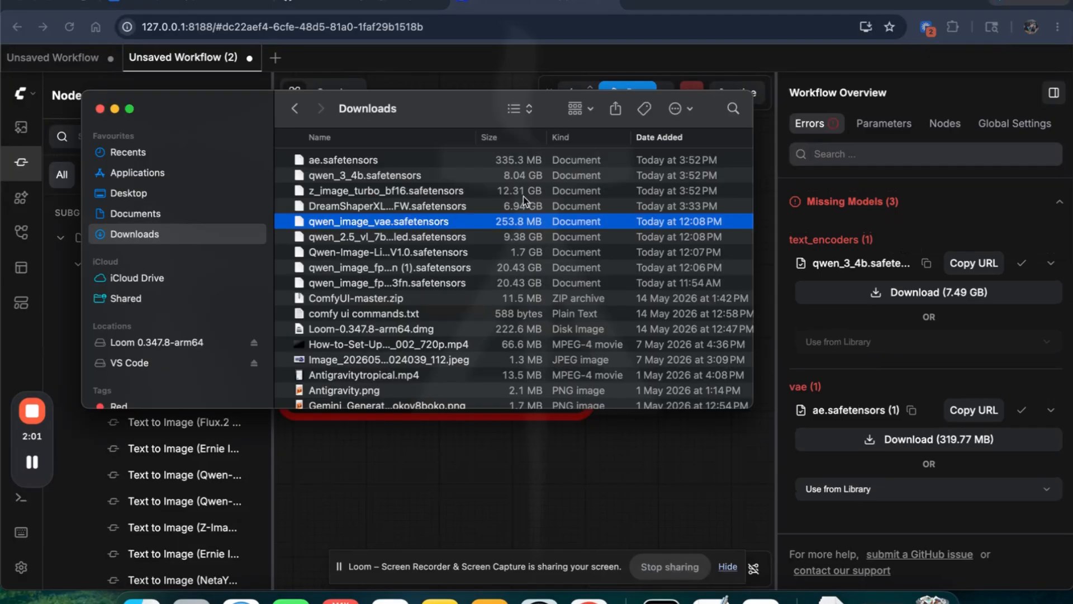
pyautogui.click(349, 161)
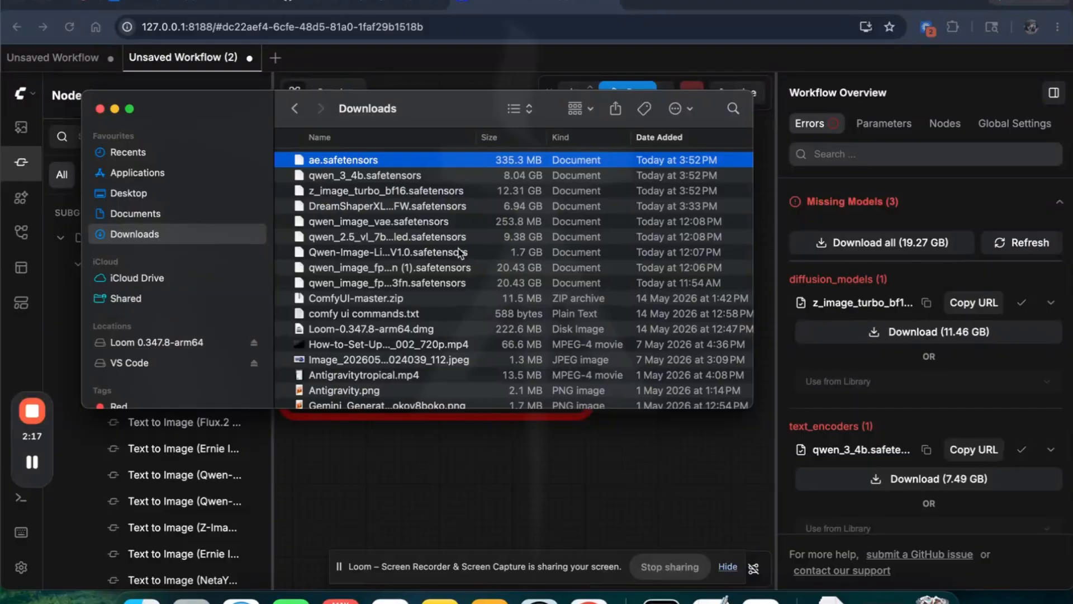
pyautogui.click(365, 191)
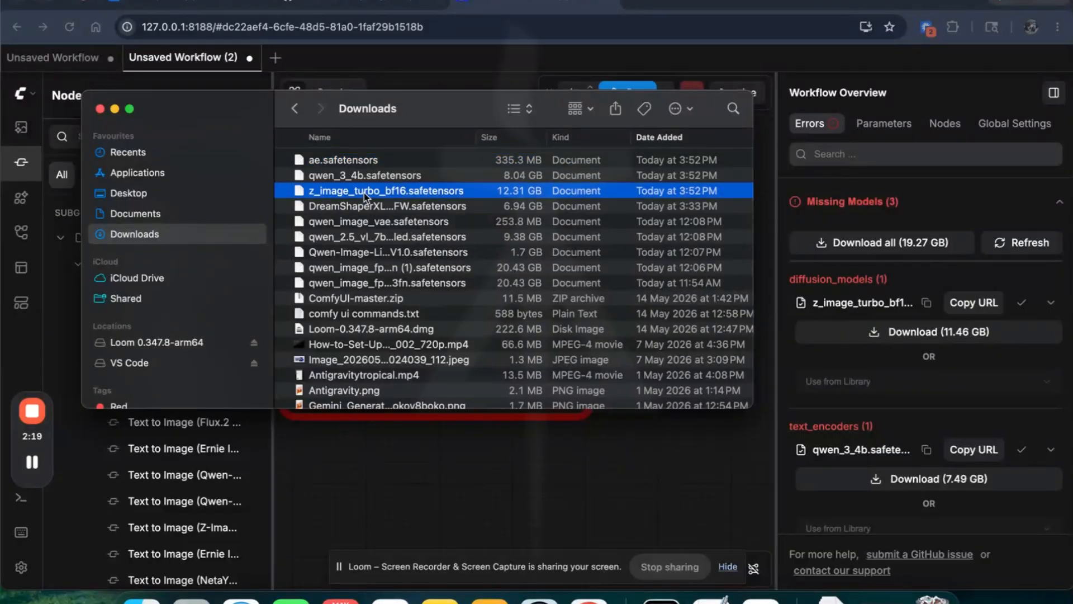
# Place a copy of z_image_turbo_bf16.safetensors in the models/diffusion_models folder of ComfyUI-master in Documents
pyautogui.click(168, 211)
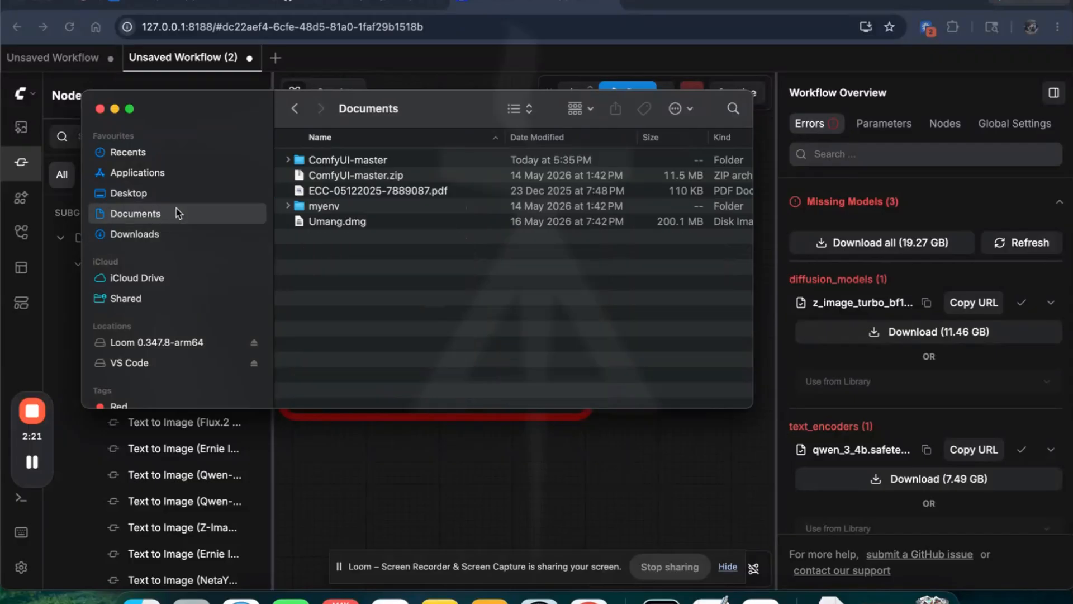
pyautogui.doubleClick(359, 160)
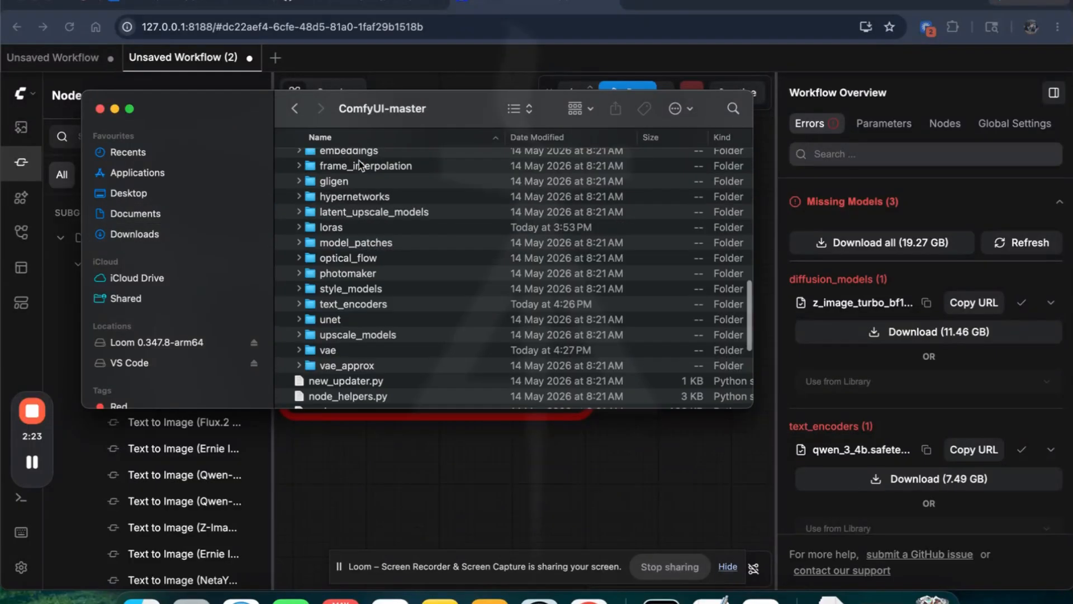
pyautogui.scroll(10, 363, 242)
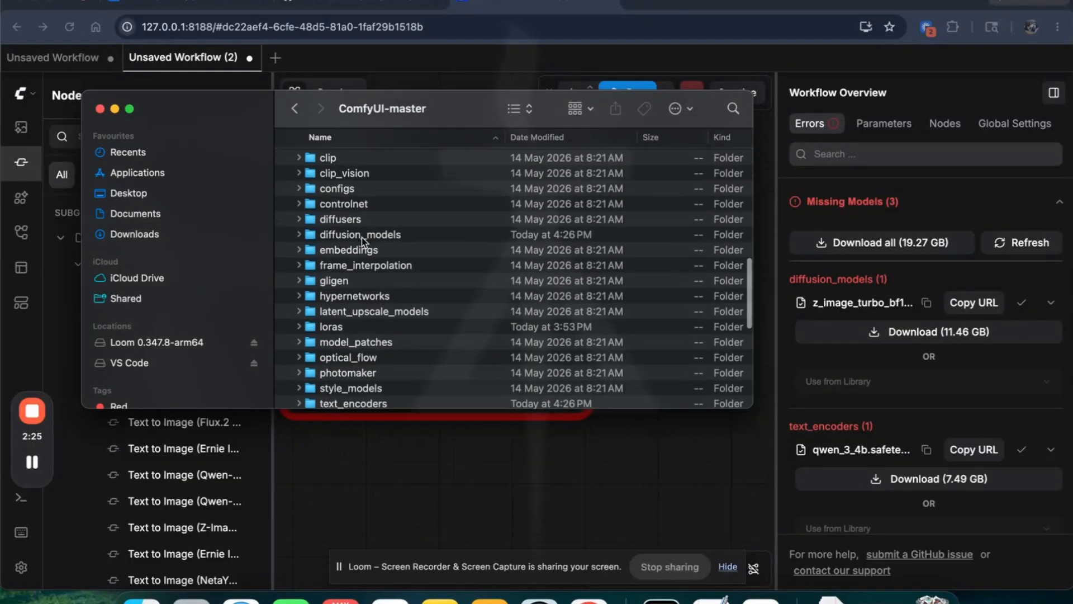
pyautogui.click(287, 243)
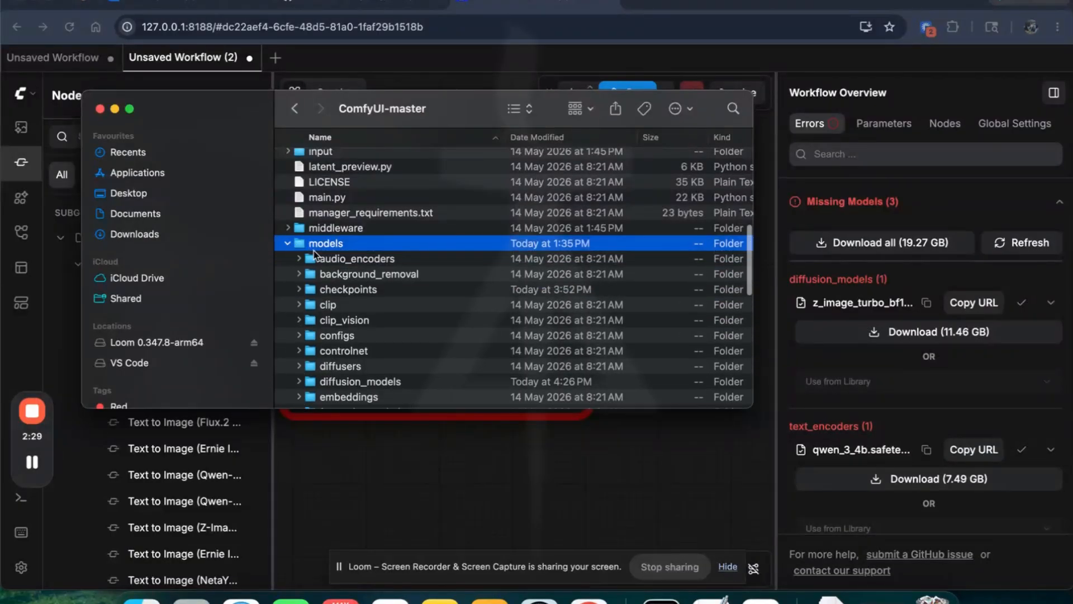
pyautogui.scroll(-5, 340, 324)
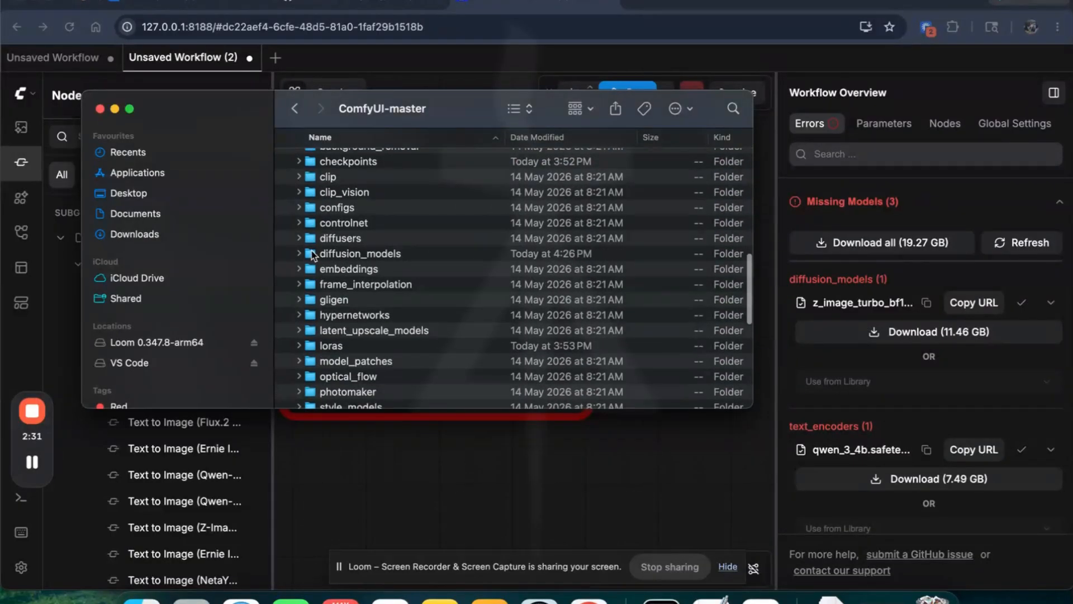
pyautogui.click(299, 239)
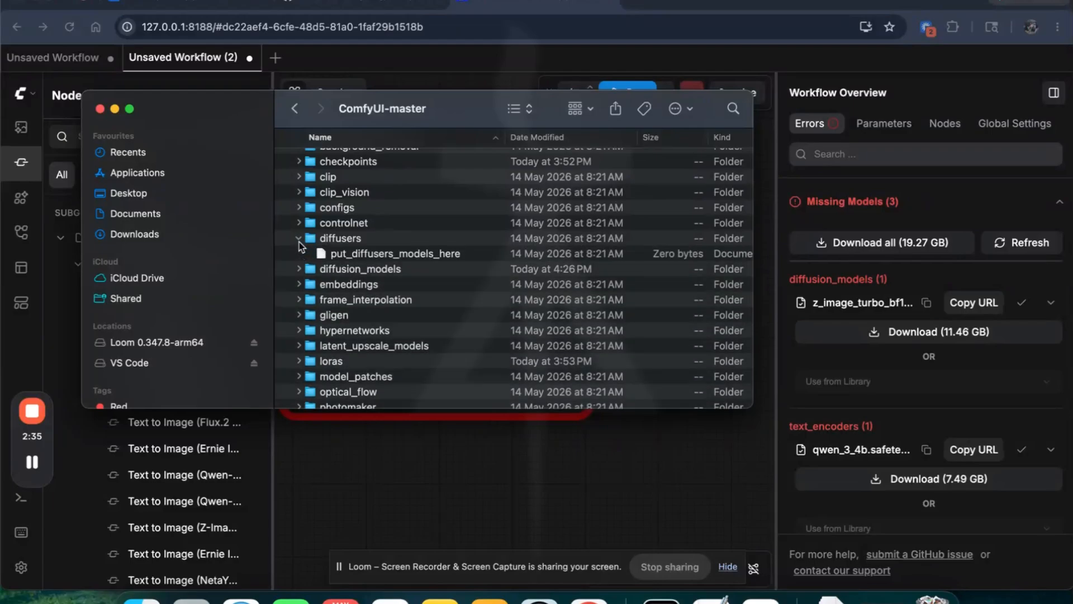
pyautogui.click(300, 241)
pyautogui.click(300, 253)
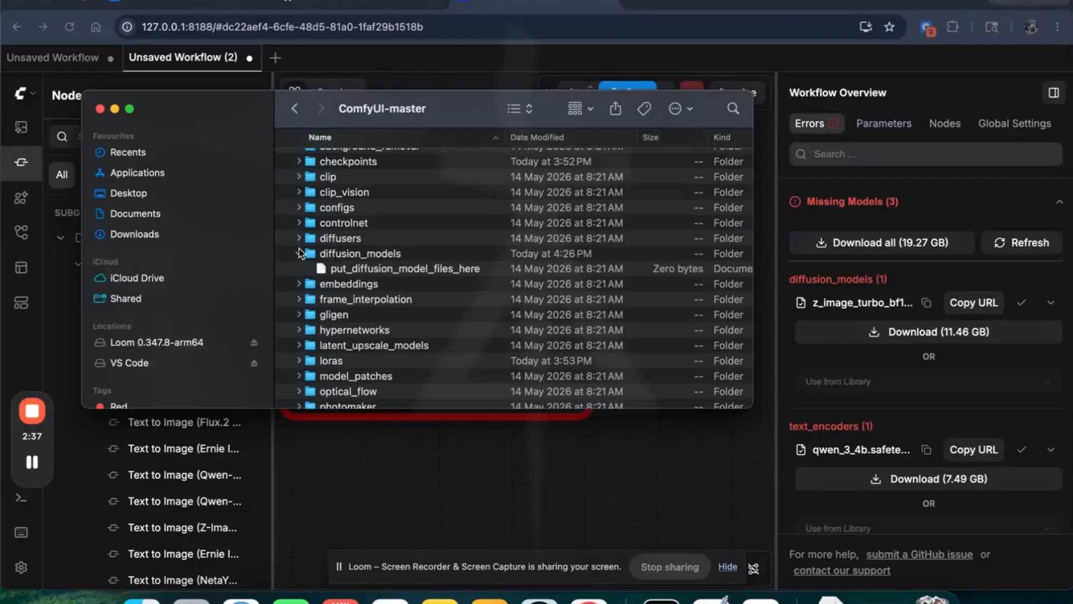
pyautogui.doubleClick(389, 253)
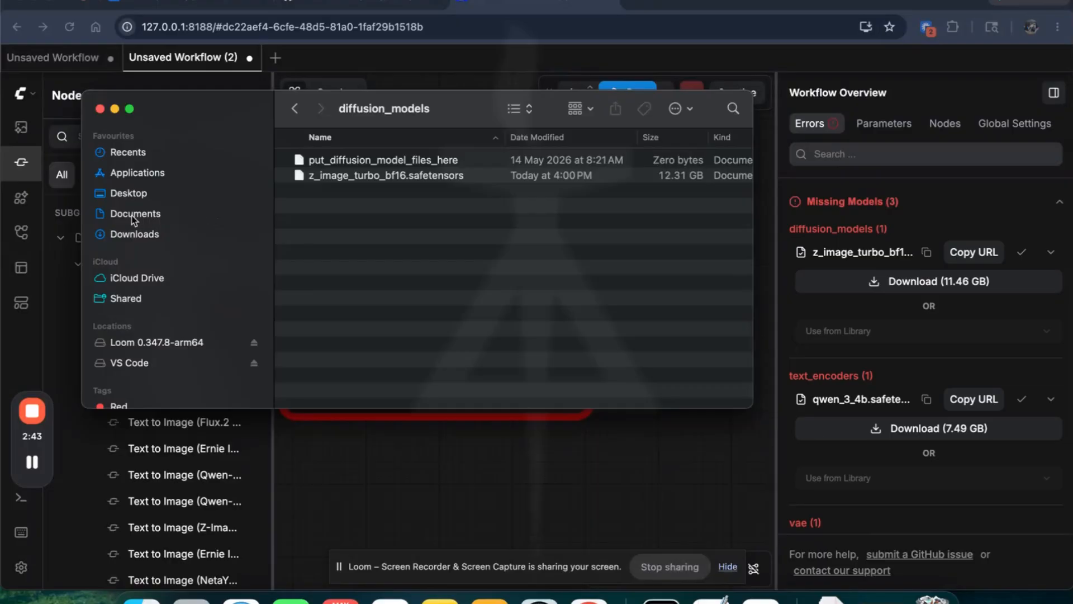
# Copy qwen_3_4b.safetensors from Downloads into the models/text_encoders folder of ComfyUI-master
pyautogui.click(130, 233)
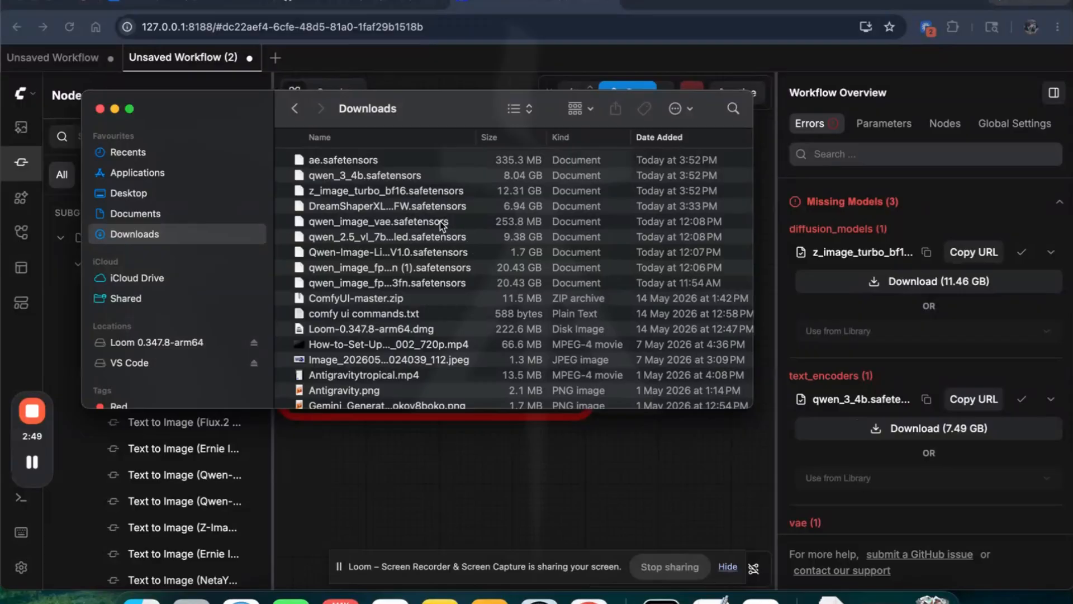
pyautogui.click(357, 181)
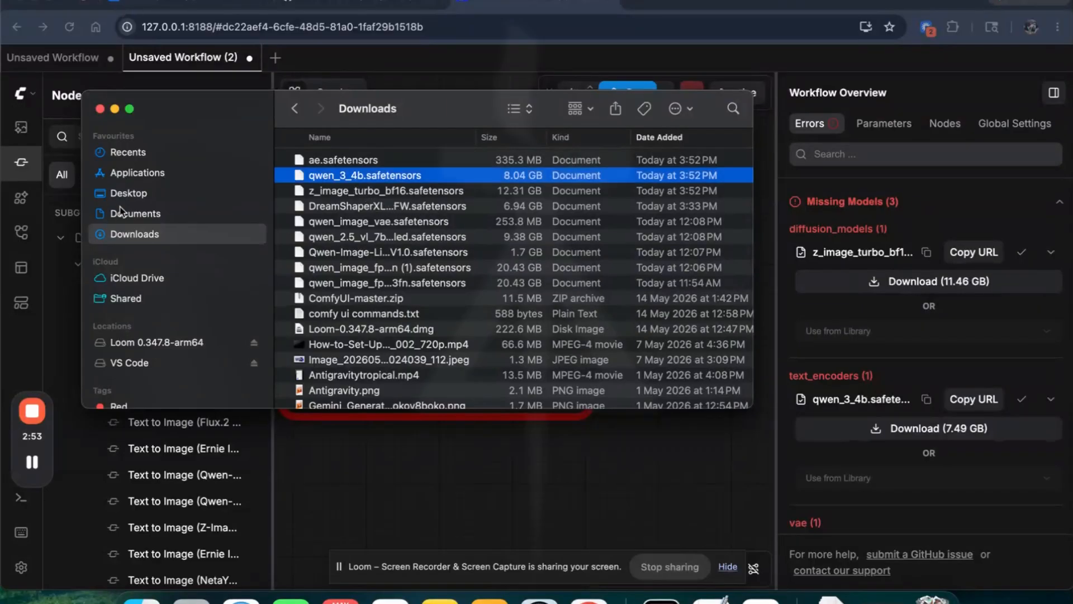
pyautogui.click(295, 109)
pyautogui.click(295, 108)
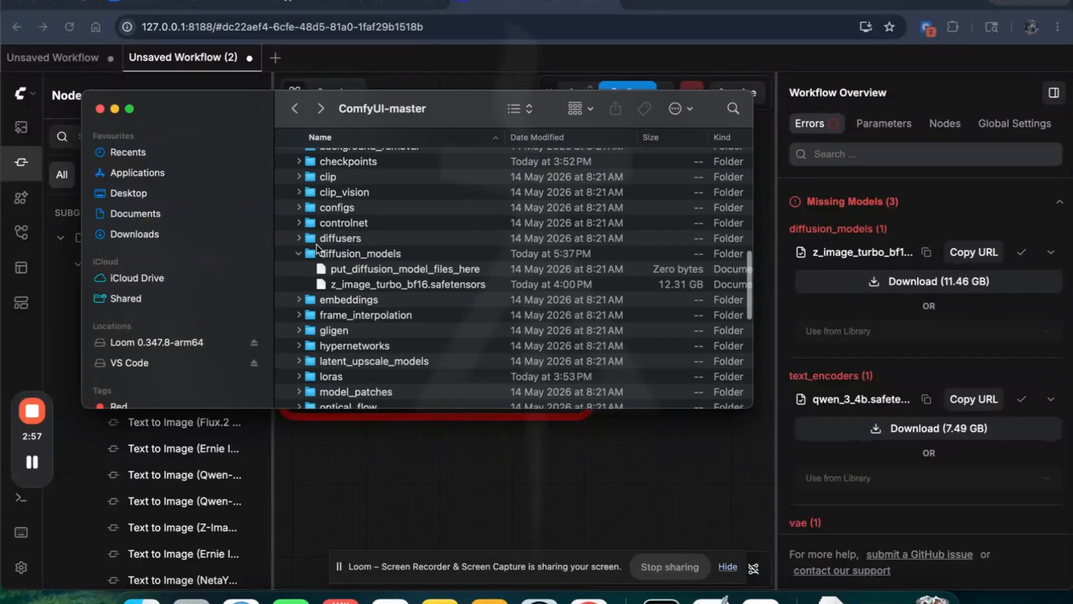
pyautogui.click(300, 254)
pyautogui.scroll(-5, 315, 284)
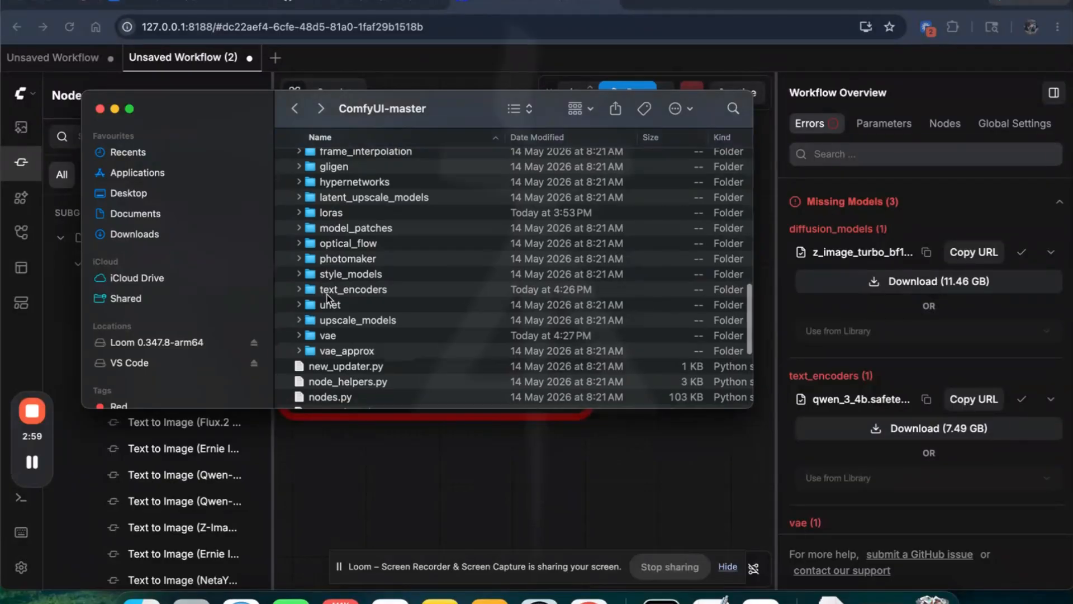
pyautogui.click(299, 288)
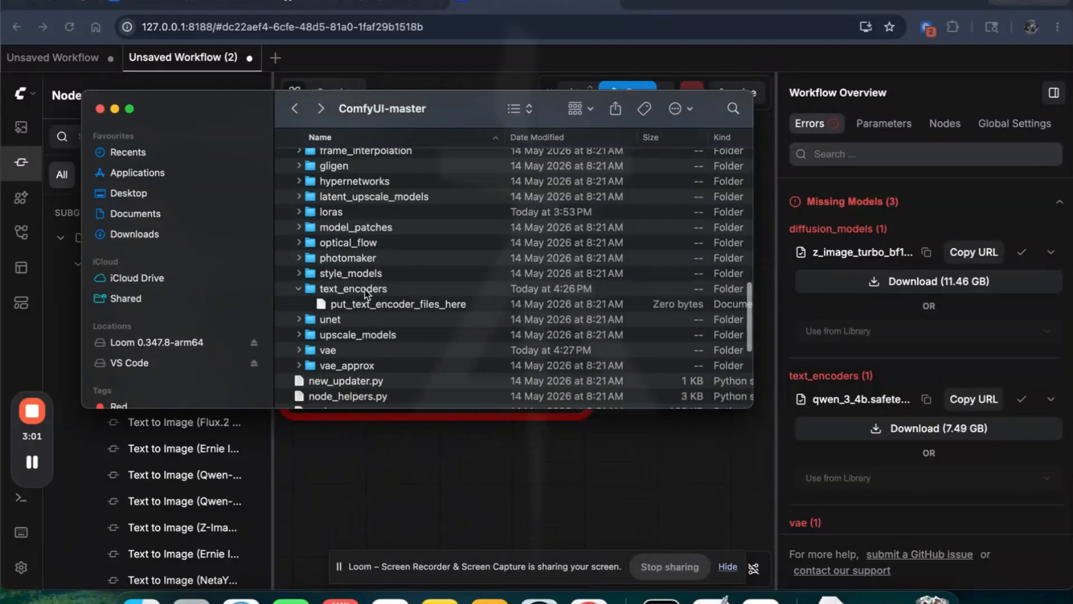
pyautogui.doubleClick(369, 288)
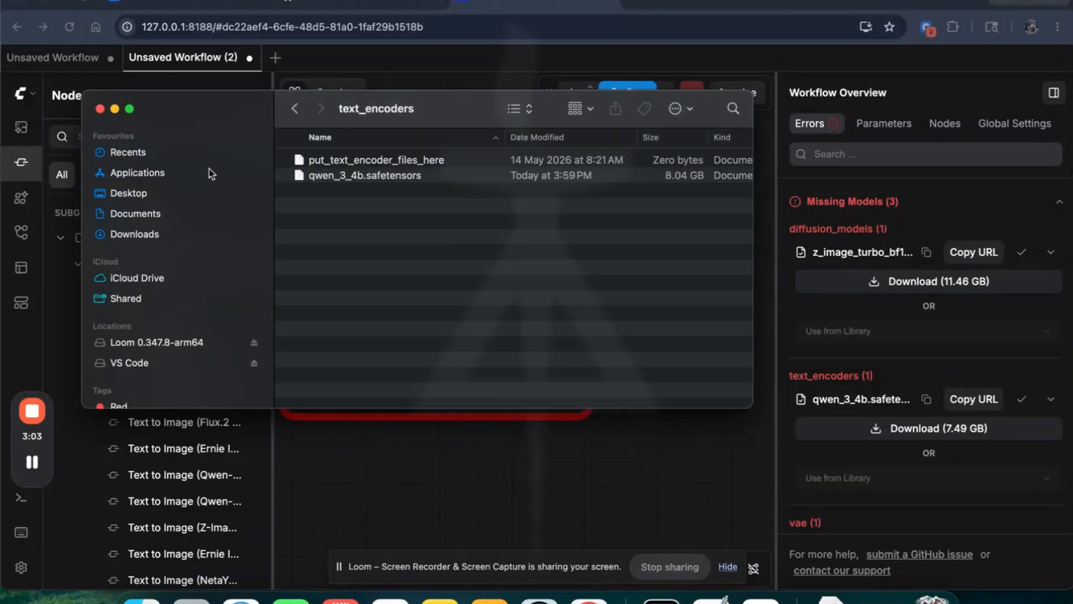
# Check the missing vae model in the workflow errors and select ae.safetensors in the Downloads folder
pyautogui.click(155, 234)
pyautogui.scroll(-3, 998, 388)
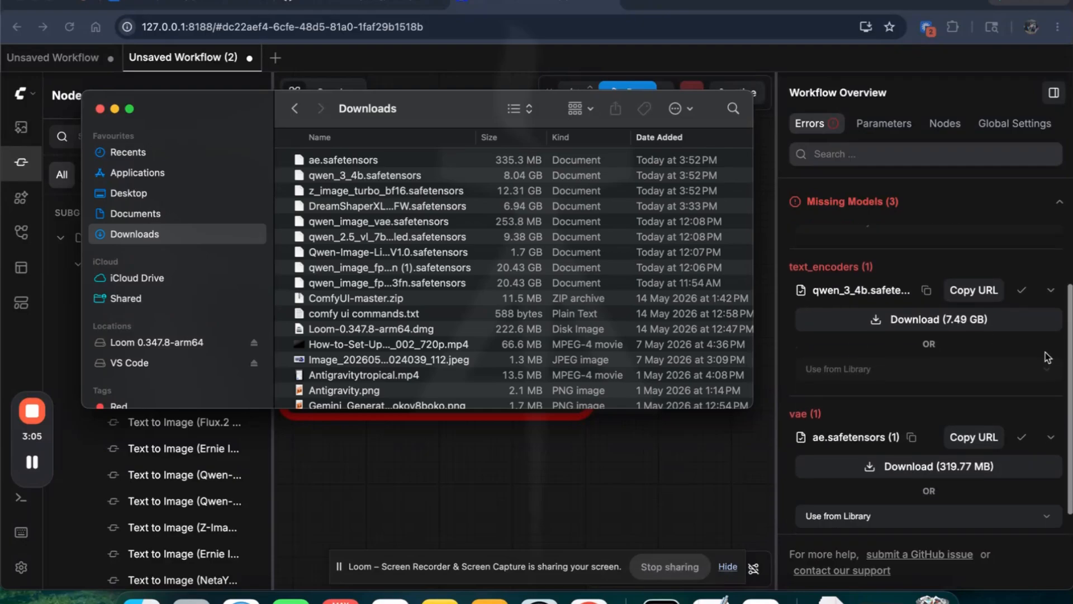
pyautogui.click(344, 160)
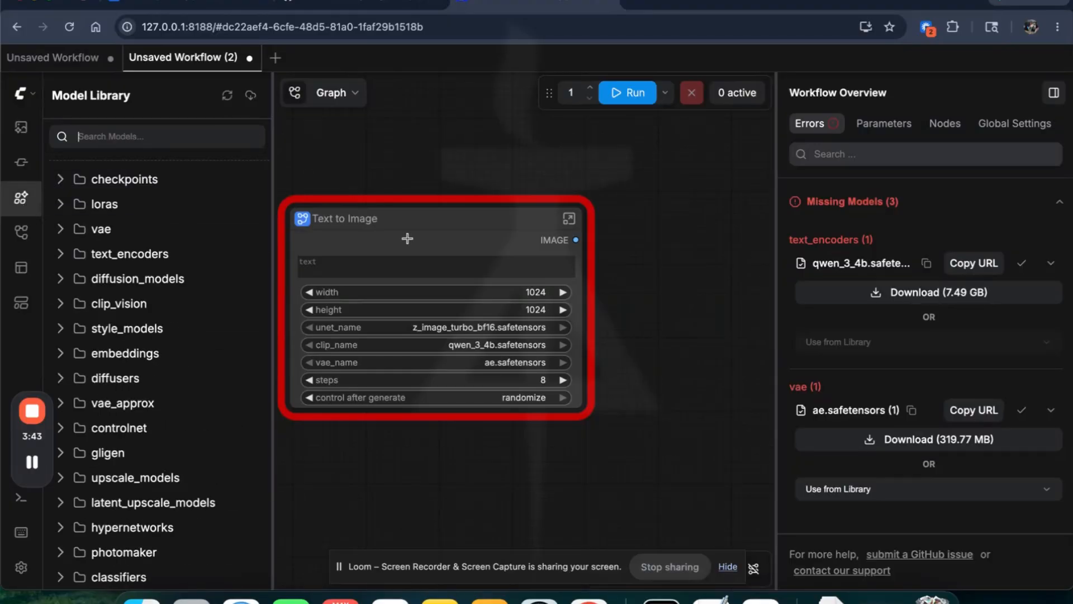
# Reload the ComfyUI page in the browser and check the vae folder in the model library
pyautogui.click(69, 26)
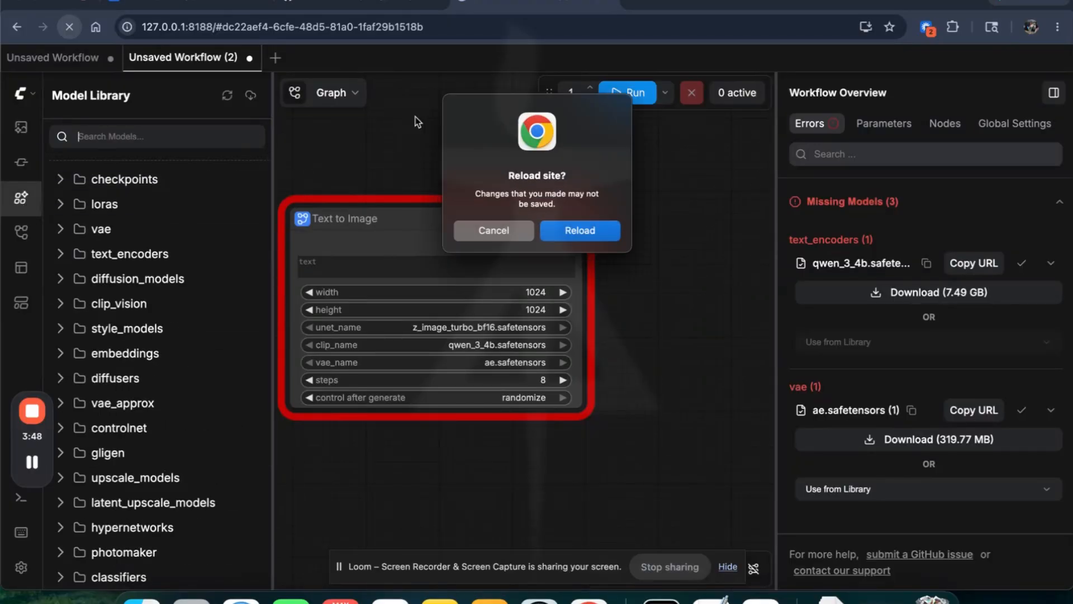
pyautogui.click(601, 229)
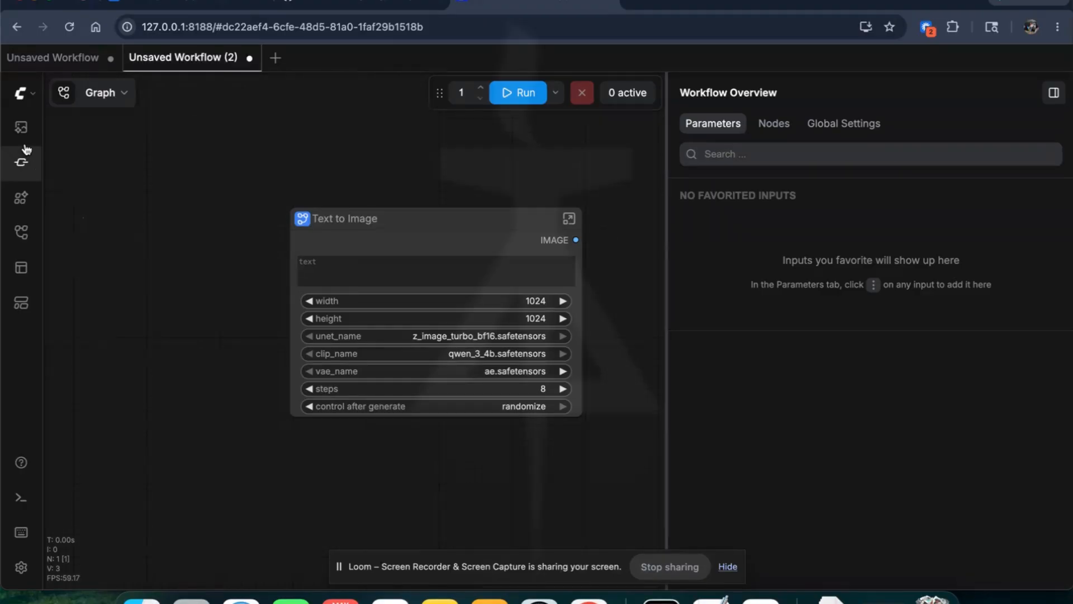
pyautogui.click(21, 142)
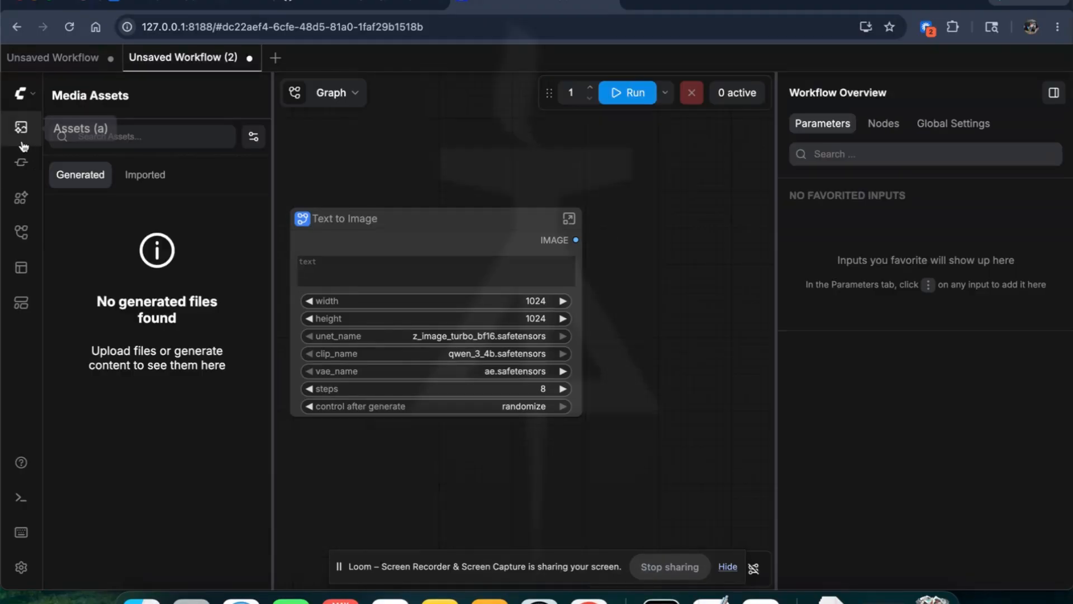
pyautogui.click(25, 166)
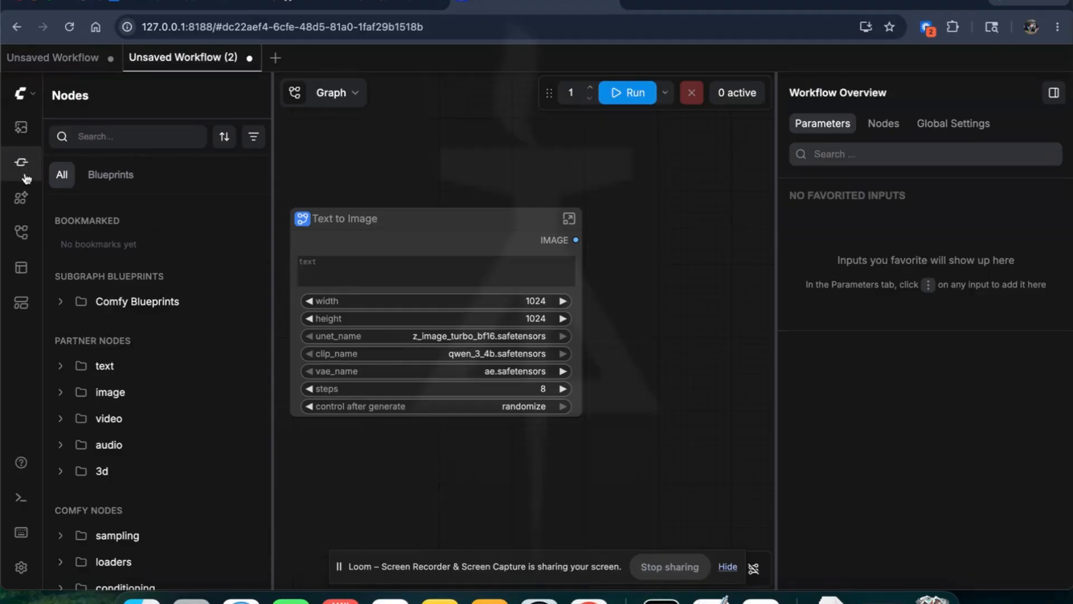
pyautogui.click(24, 197)
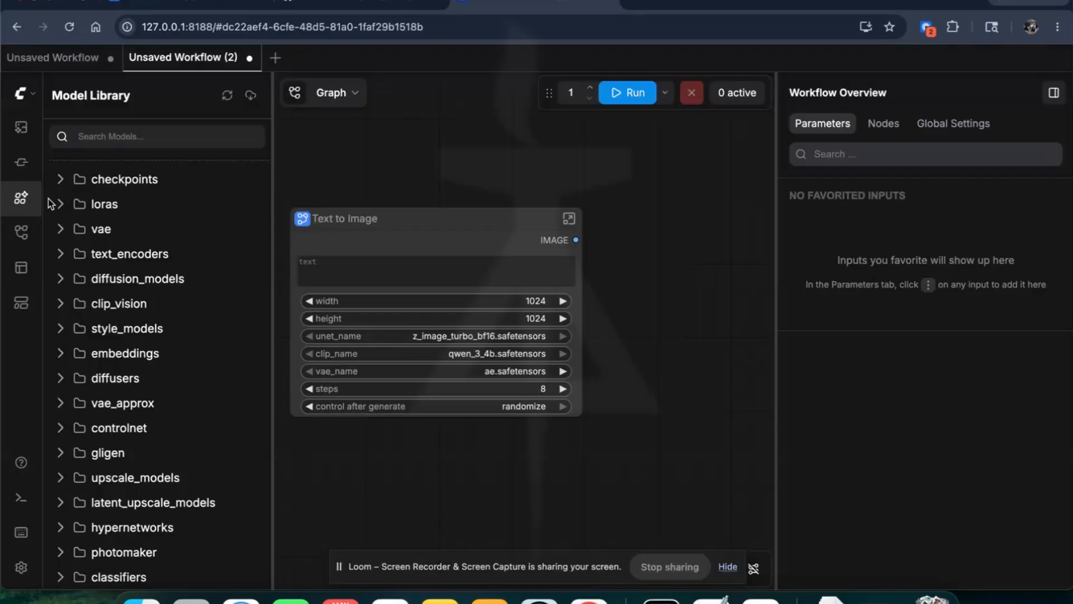
pyautogui.click(60, 230)
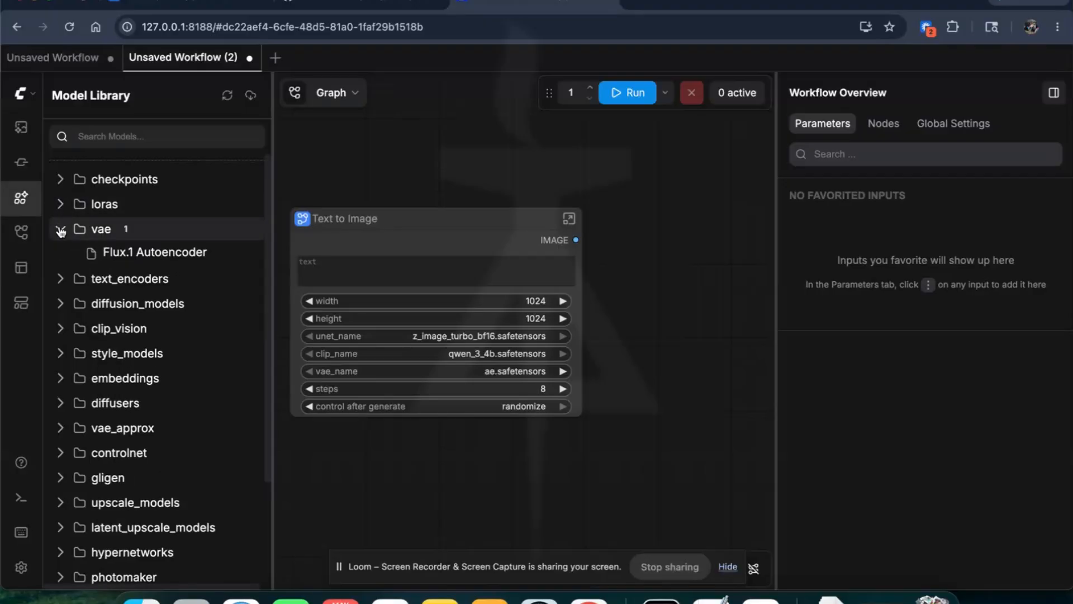
pyautogui.click(60, 229)
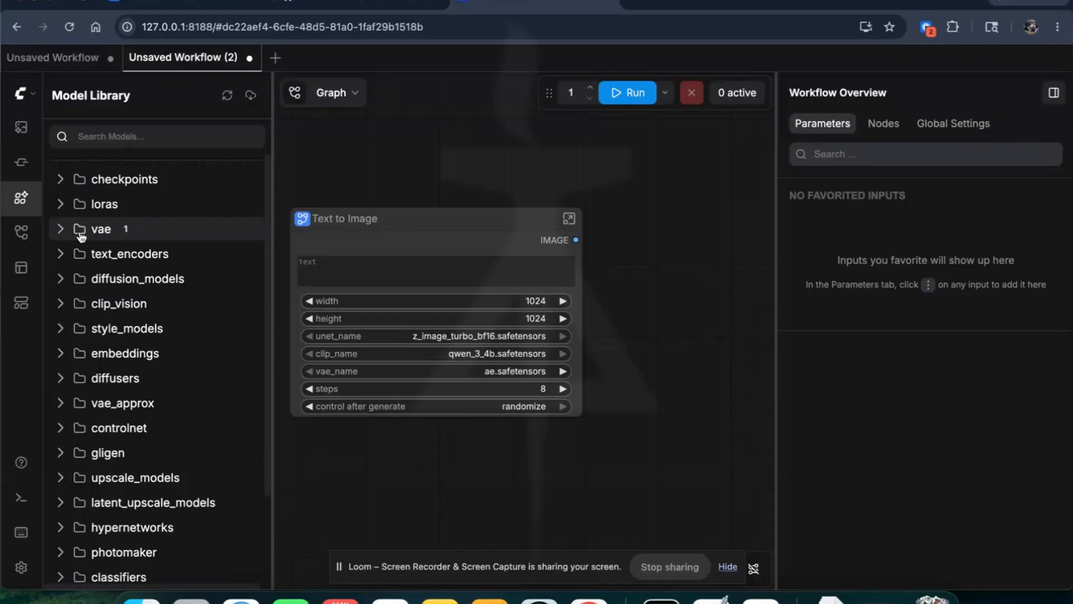
pyautogui.click(21, 162)
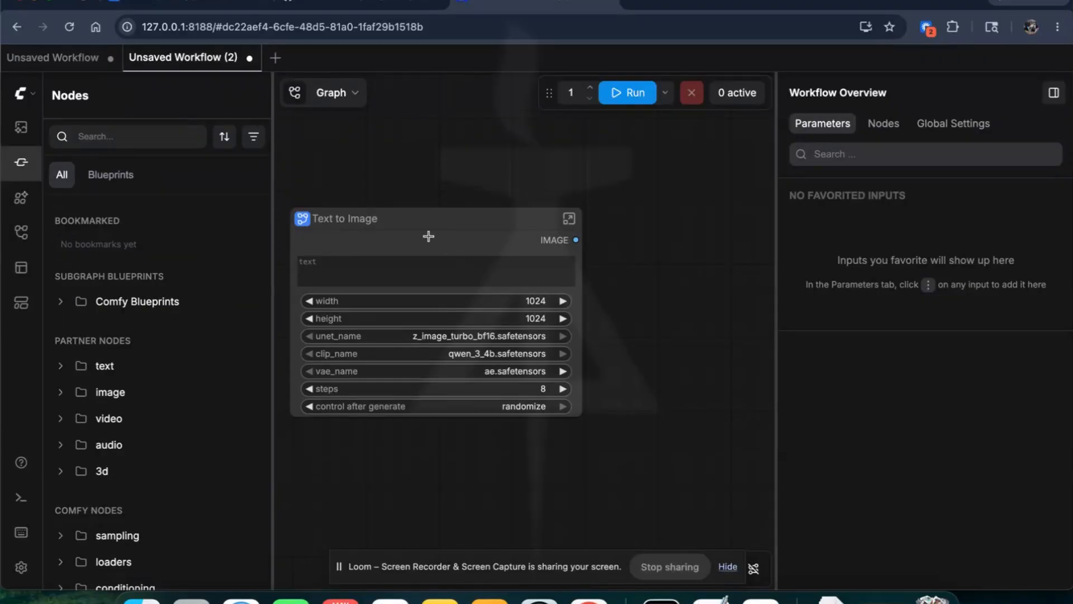
# Set both the width and the height of the Text to Image node to 512
pyautogui.click(535, 300)
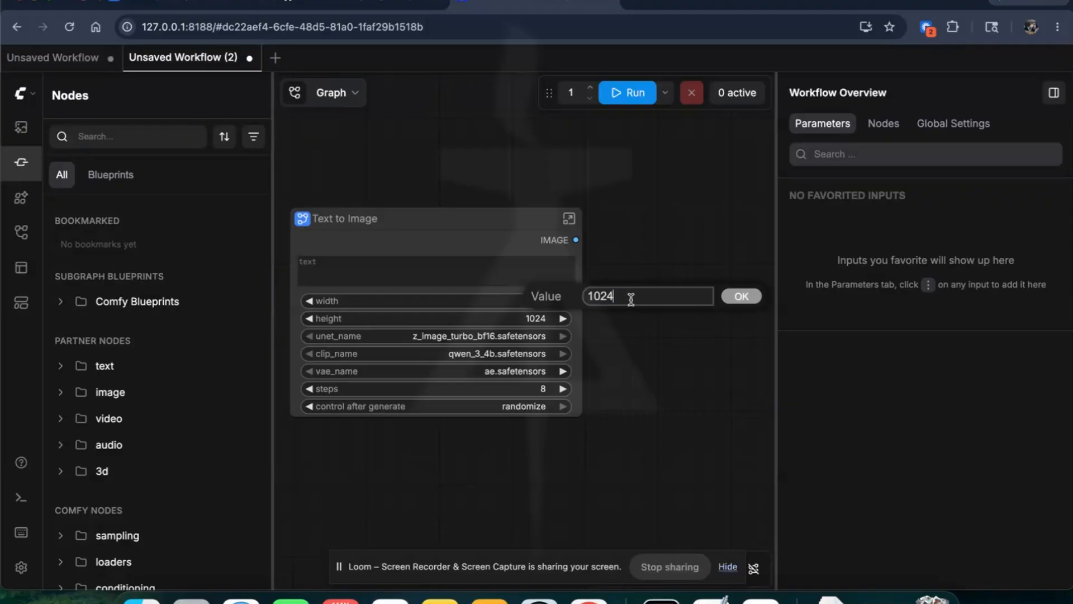
pyautogui.press('BackSpace')
pyautogui.press('BackSpace')
pyautogui.write('512')
pyautogui.click(500, 320)
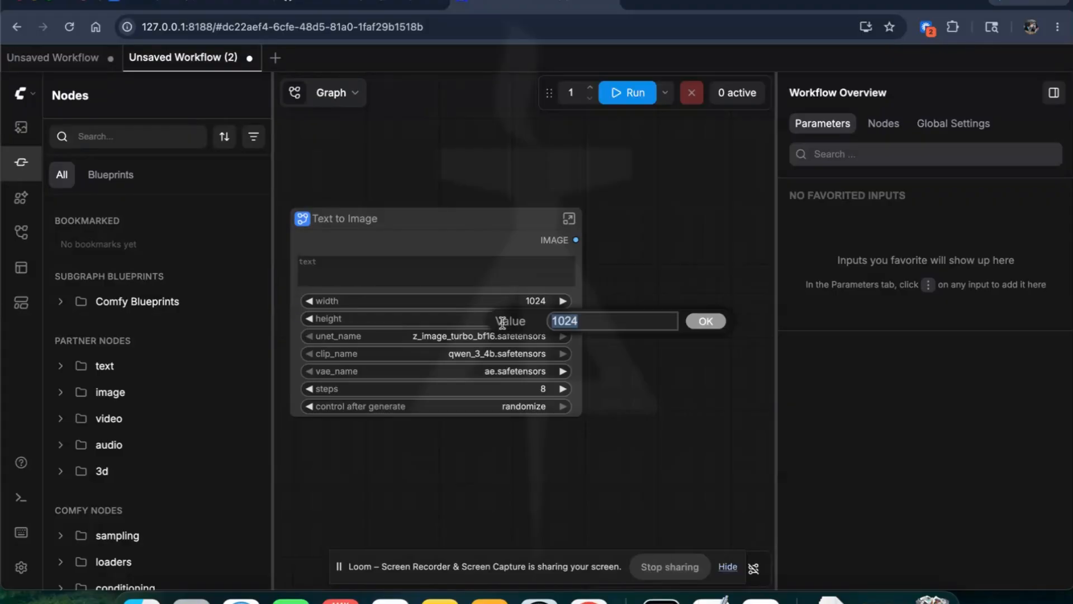
pyautogui.write('51')
pyautogui.press('Return')
pyautogui.click(529, 300)
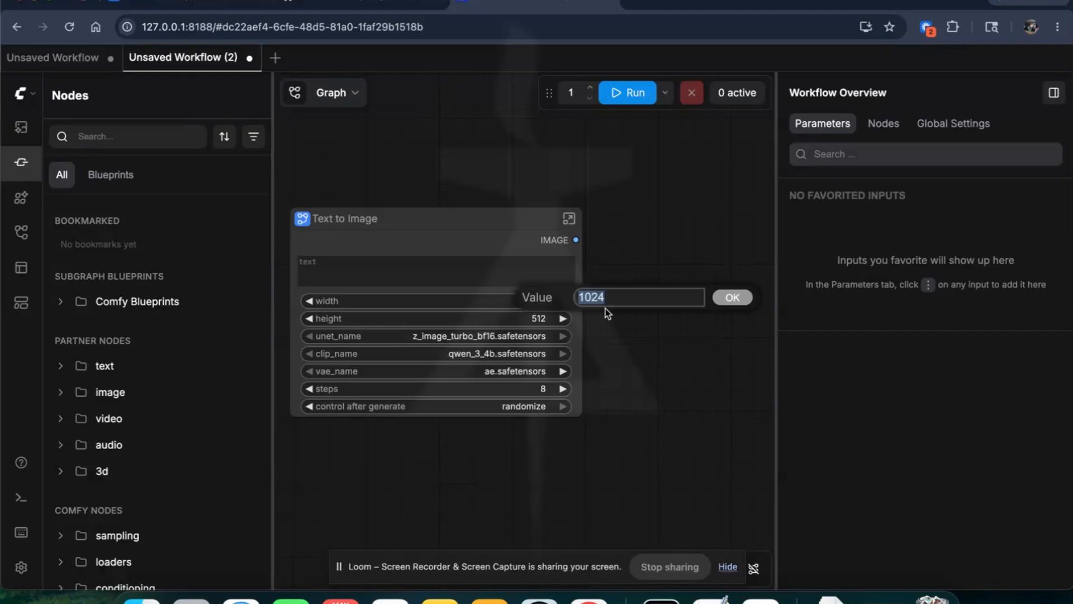
pyautogui.write('512')
pyautogui.press('Return')
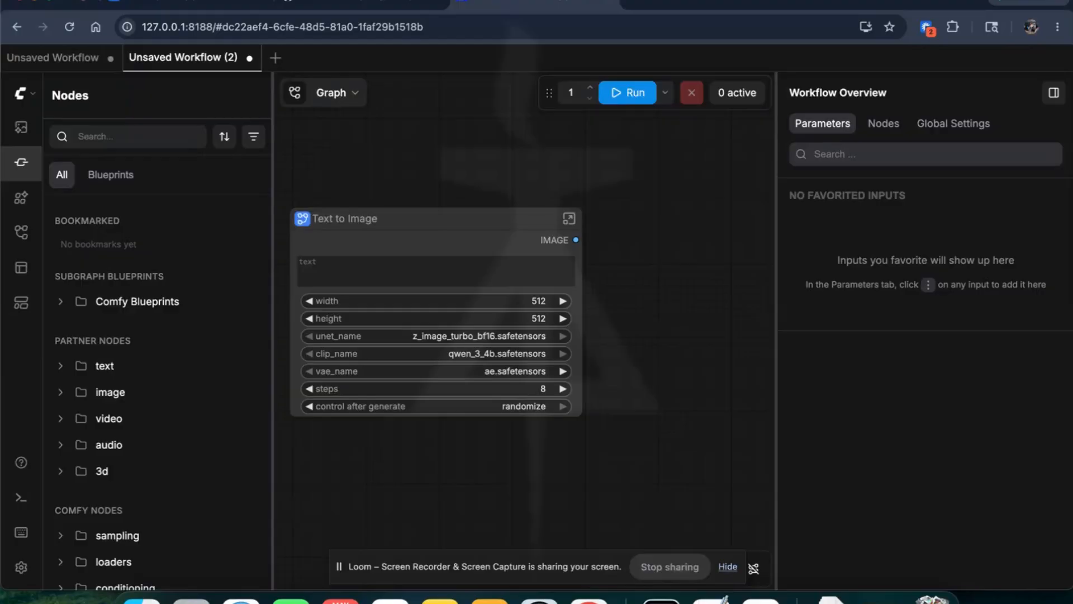
# Add a Preview Image node beside the Text to Image node and connect its images input to the IMAGE output
pyautogui.rightClick(642, 231)
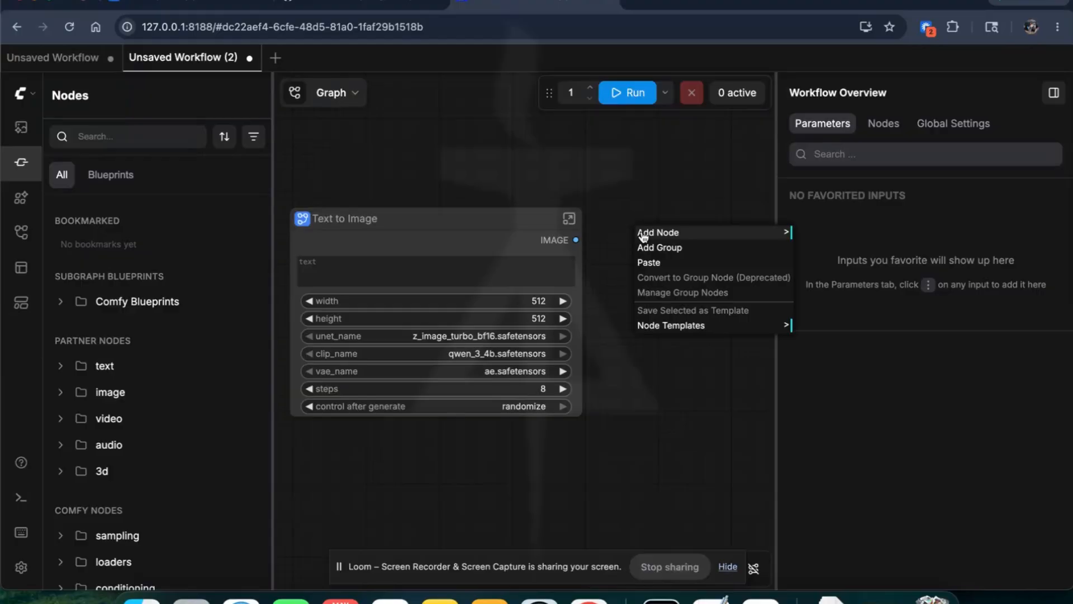
pyautogui.click(664, 234)
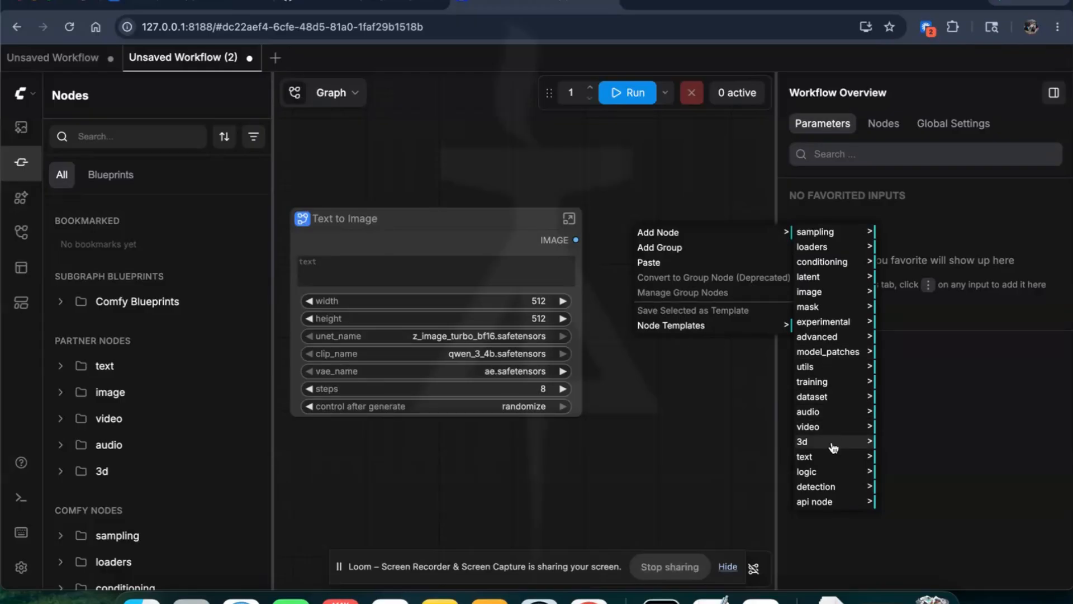
pyautogui.click(814, 292)
pyautogui.click(910, 412)
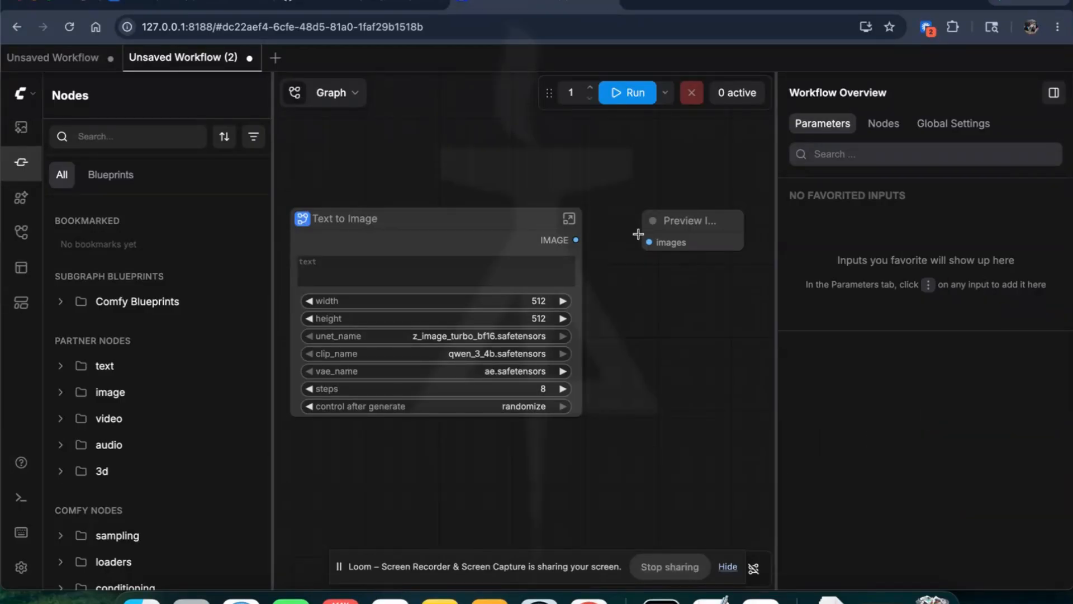
pyautogui.moveTo(649, 242); pyautogui.dragTo(576, 240)
# Enter the prompt "beach with coconut trees" in the Text to Image node, run the workflow and check the job queue
pyautogui.click(409, 281)
pyautogui.write('beach with coconut trees')
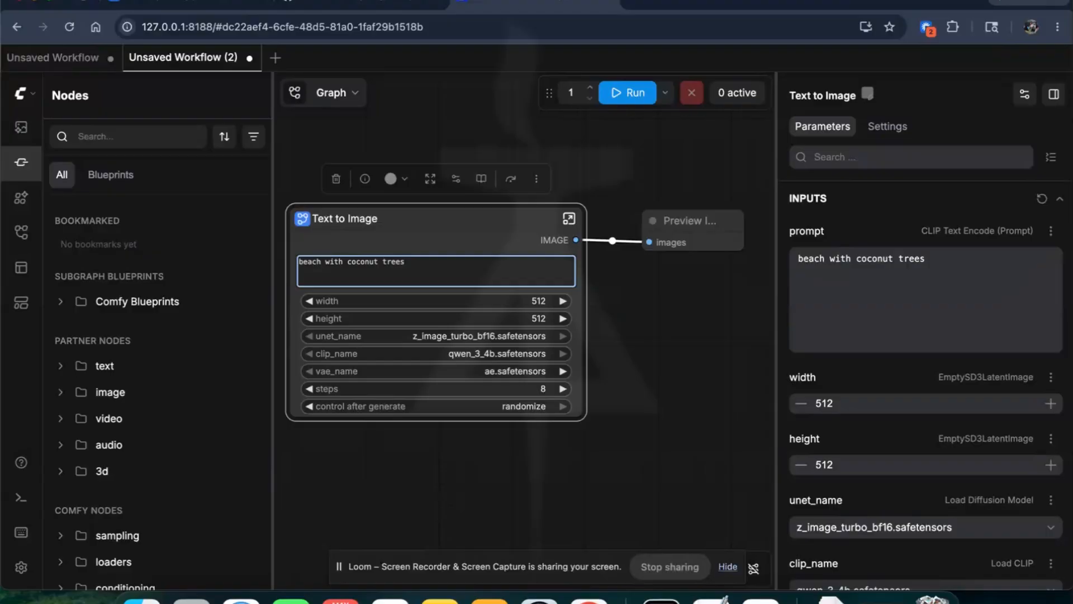
pyautogui.click(505, 222)
pyautogui.click(622, 96)
pyautogui.click(730, 97)
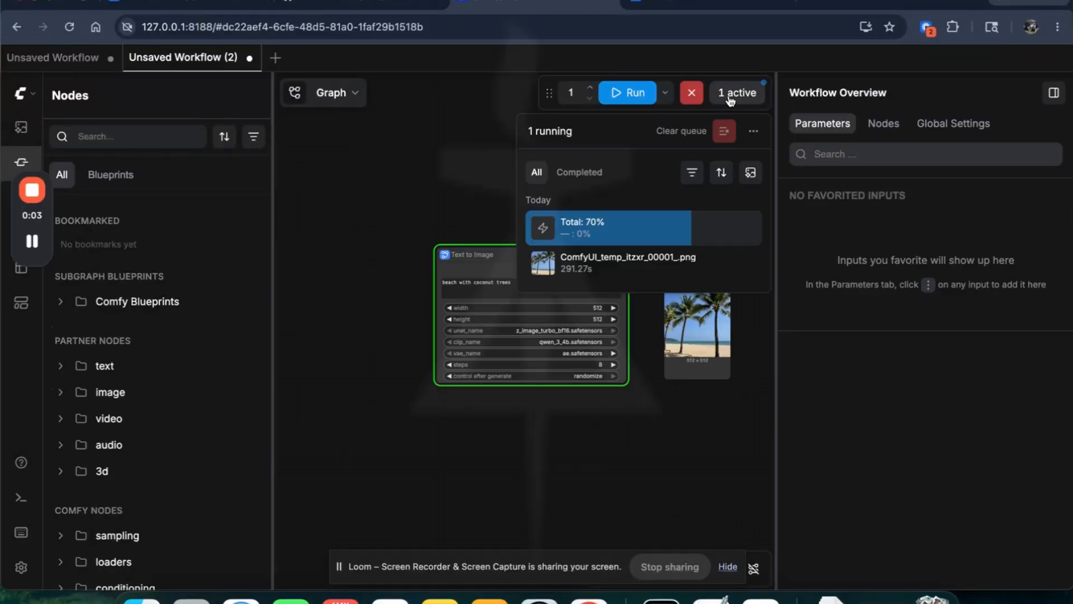
pyautogui.click(730, 98)
# Save the generated beach image from the Preview Image node and view it in the Preview app before returning to the workflow
pyautogui.scroll(2, 702, 290)
pyautogui.click(699, 291)
pyautogui.rightClick(690, 315)
pyautogui.click(703, 325)
pyautogui.click(785, 601)
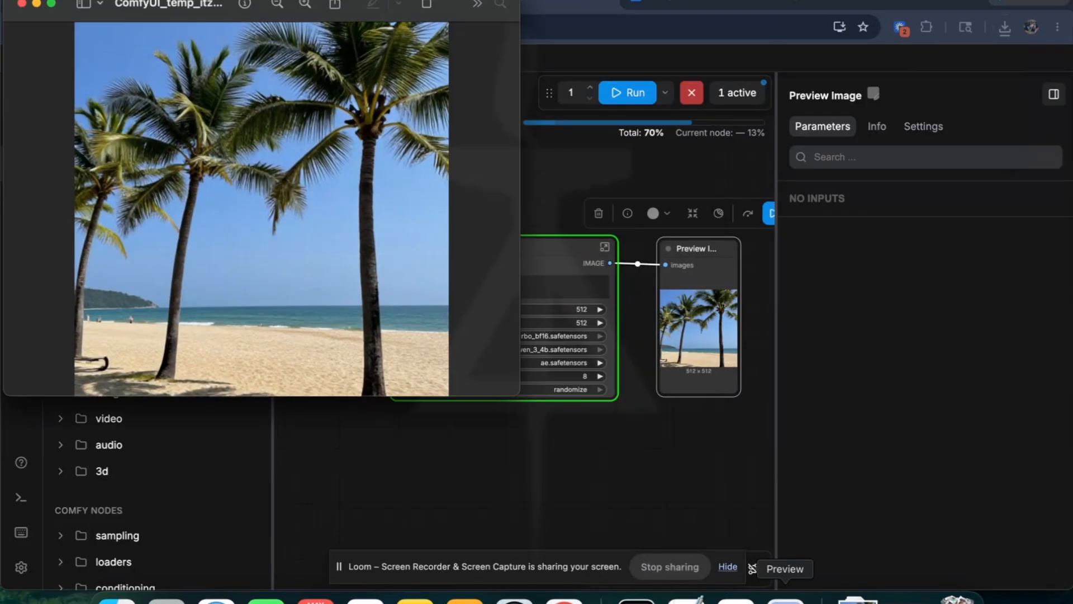
pyautogui.click(216, 459)
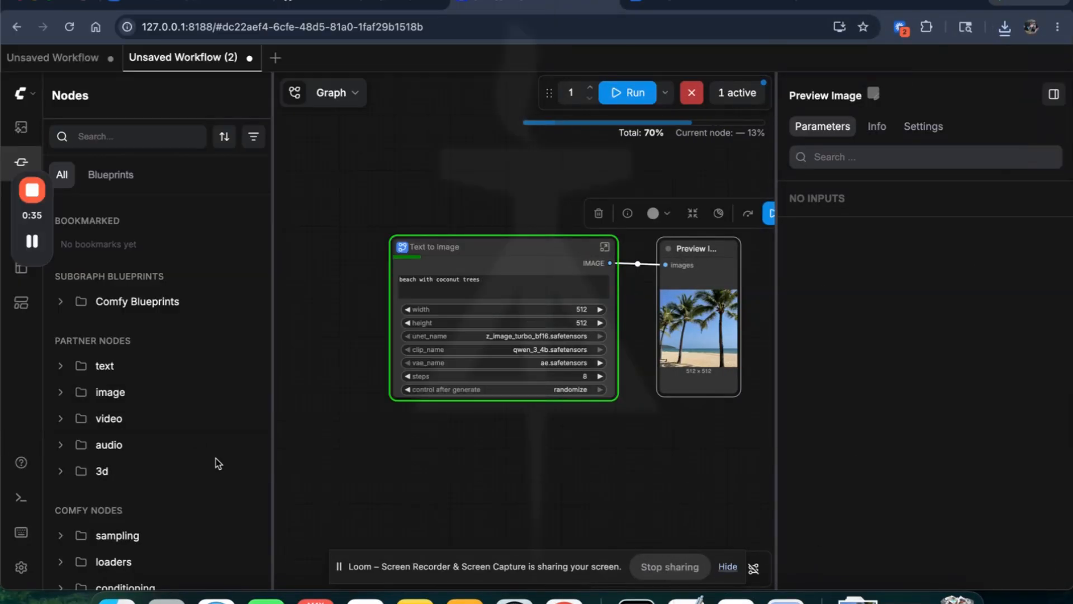
# Review the job details of the finished beach image in the job queue and close the queue
pyautogui.click(785, 601)
pyautogui.click(26, 10)
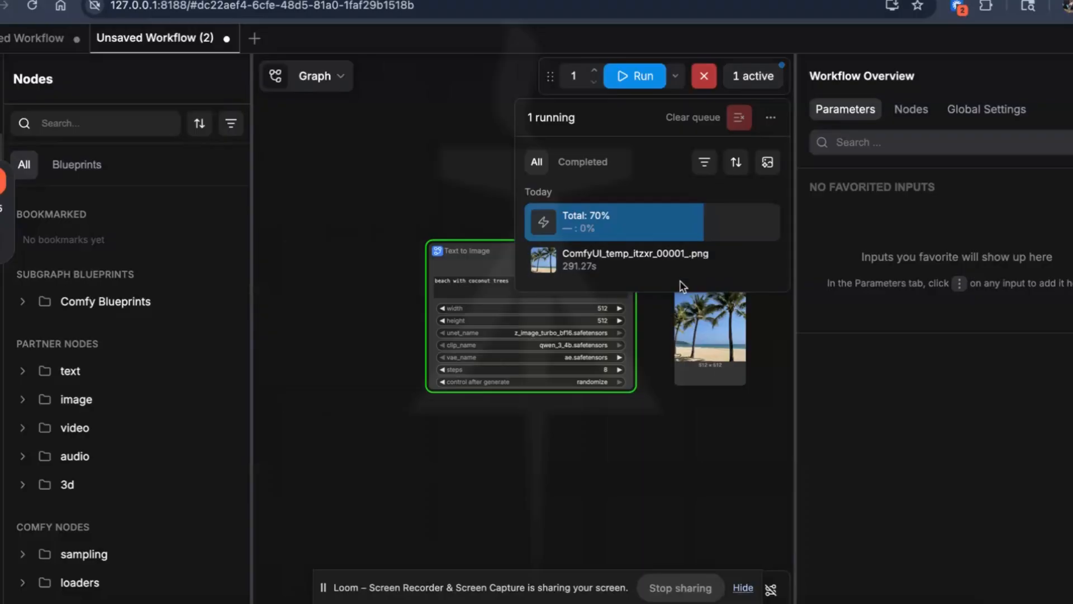
pyautogui.moveTo(676, 266)
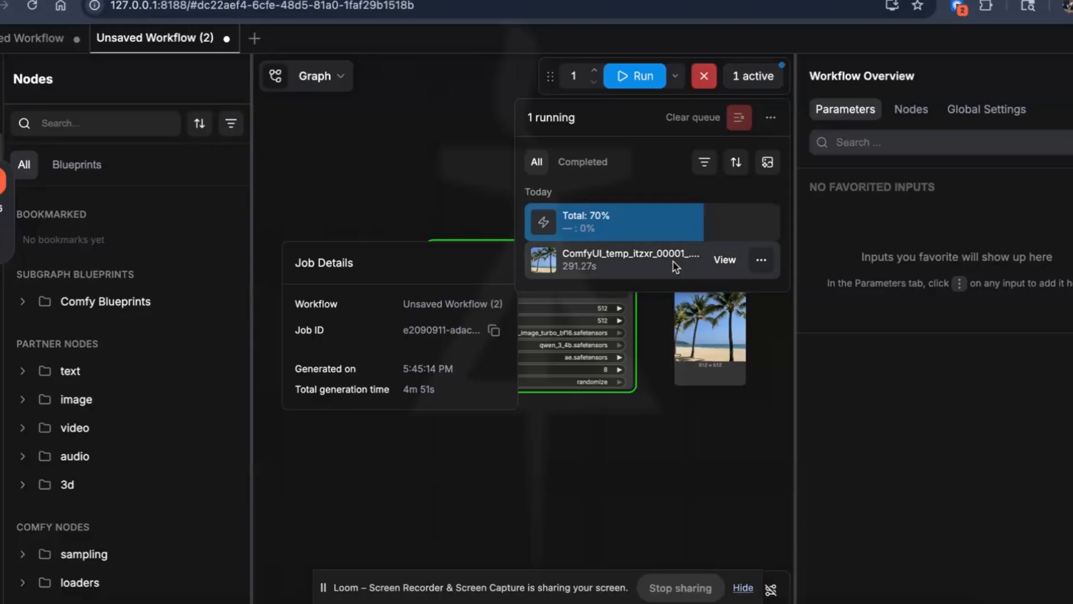
pyautogui.click(760, 84)
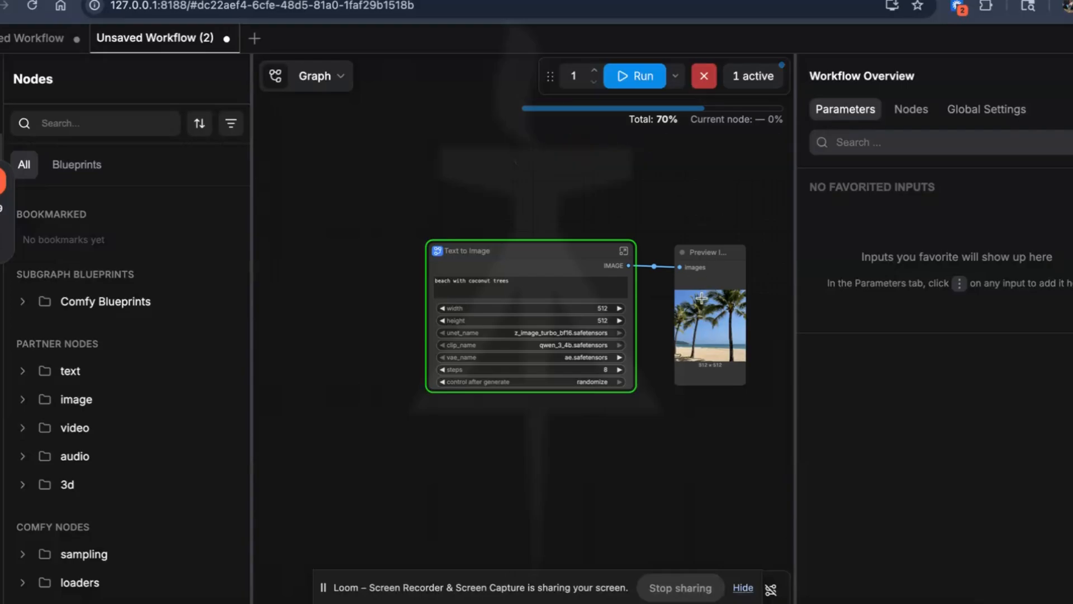
pyautogui.scroll(2, 714, 285)
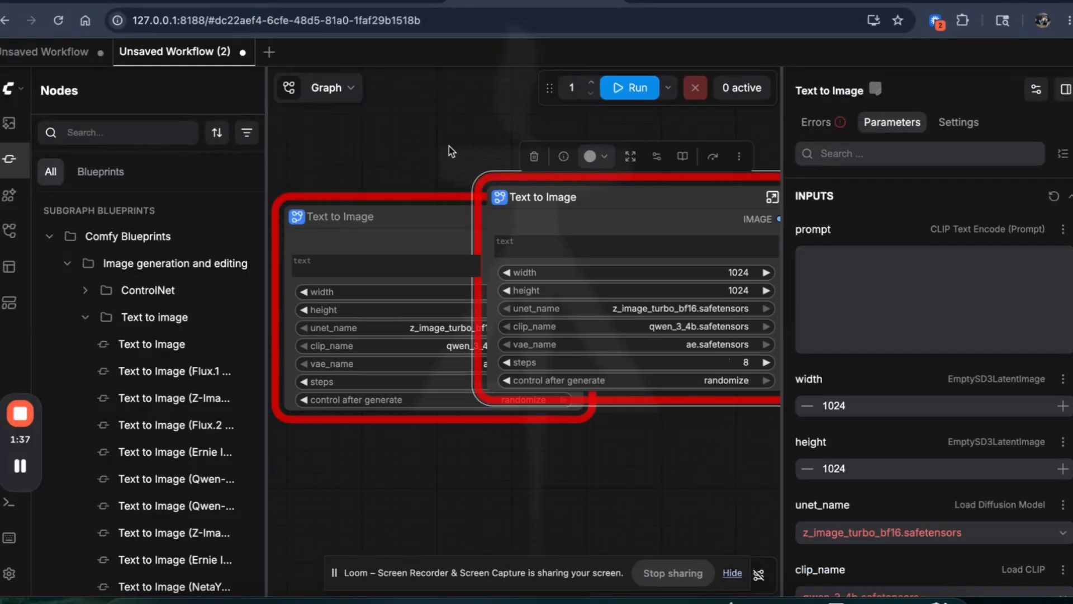
# Remove the second, overlapping Text to Image node from the canvas
pyautogui.click(451, 150)
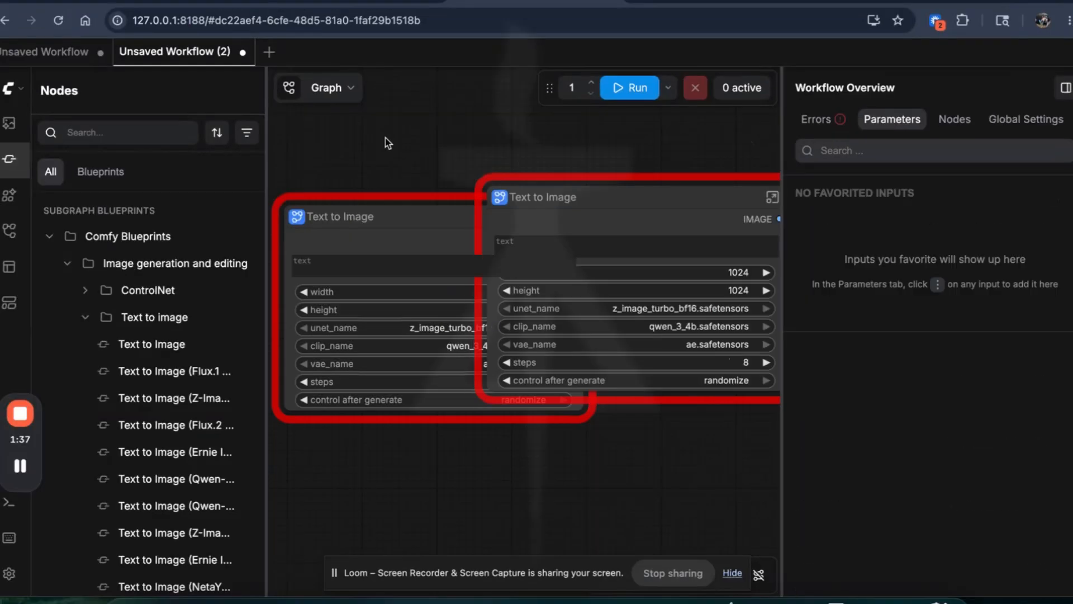
pyautogui.click(587, 206)
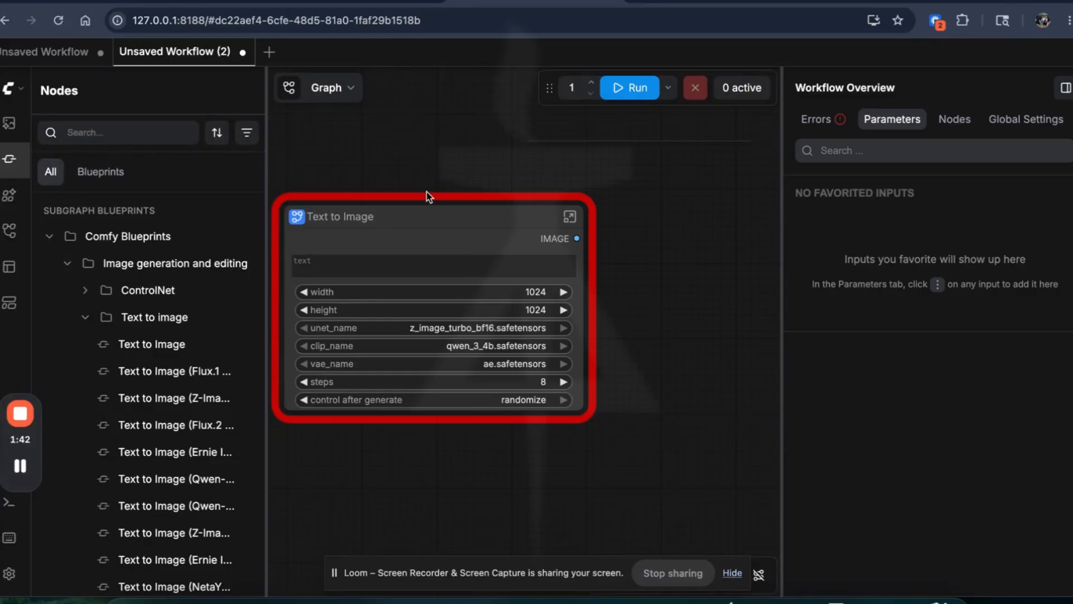
# Review the workflow's missing models and locate the downloaded ae.safetensors file in the Downloads folder in Finder
pyautogui.click(817, 119)
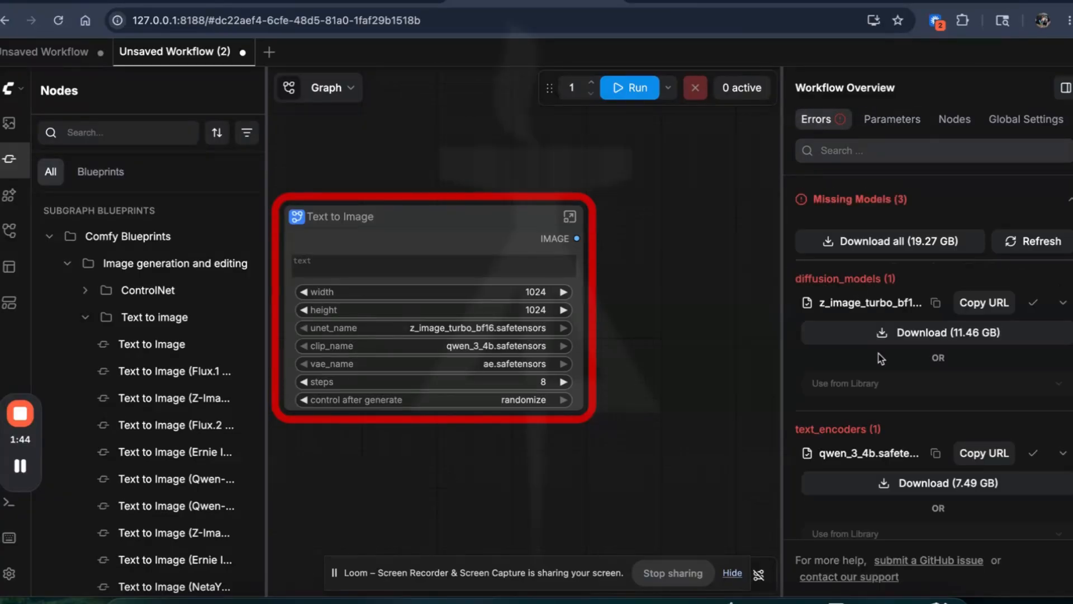
pyautogui.scroll(-1, 884, 361)
pyautogui.scroll(1, 886, 367)
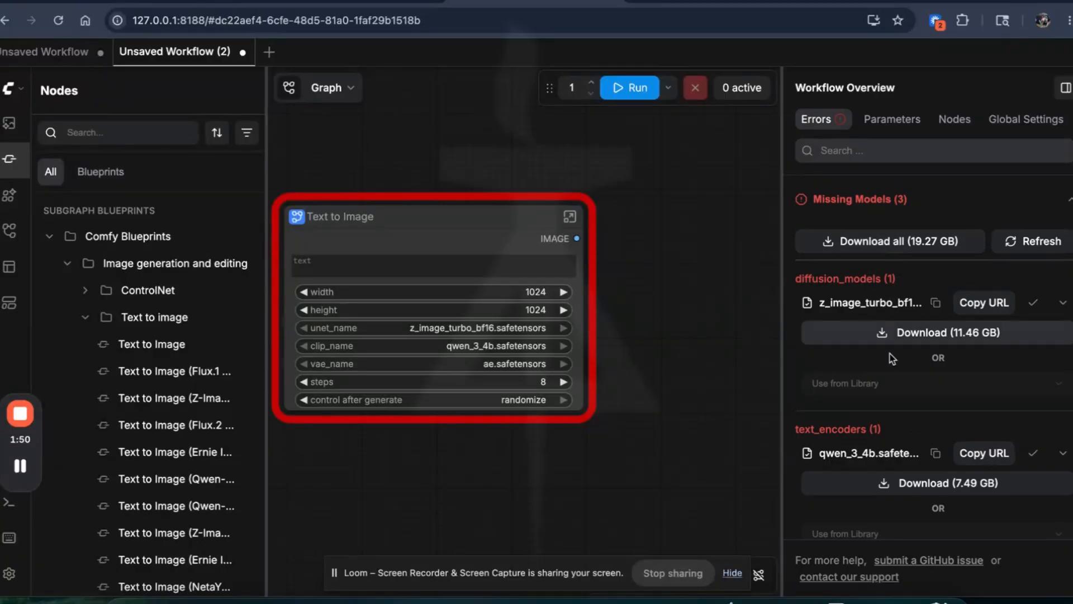
pyautogui.scroll(-1, 890, 360)
pyautogui.scroll(1, 890, 366)
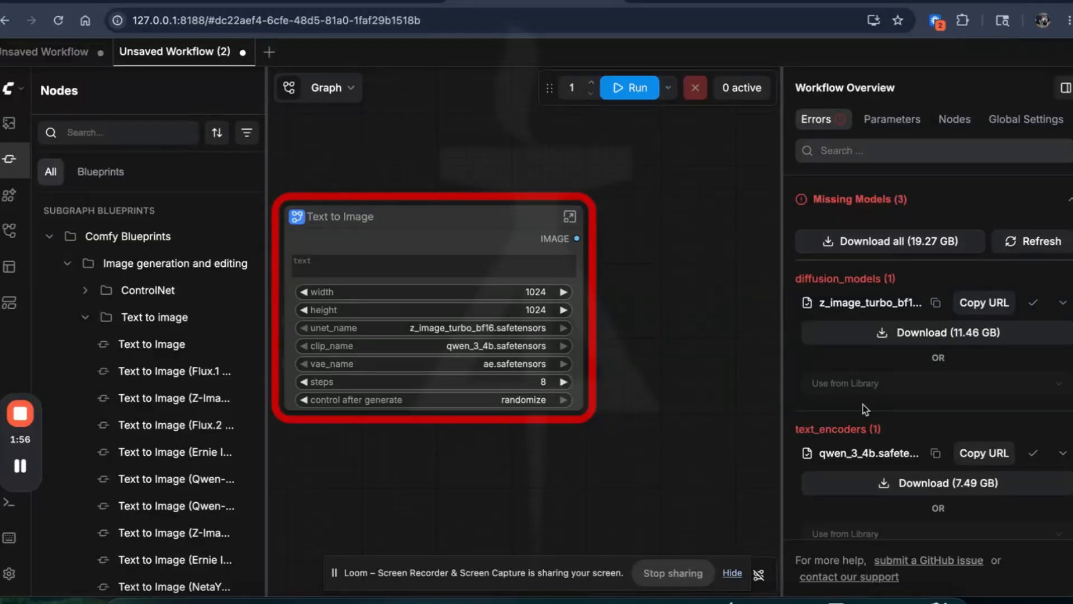
pyautogui.scroll(-3, 865, 410)
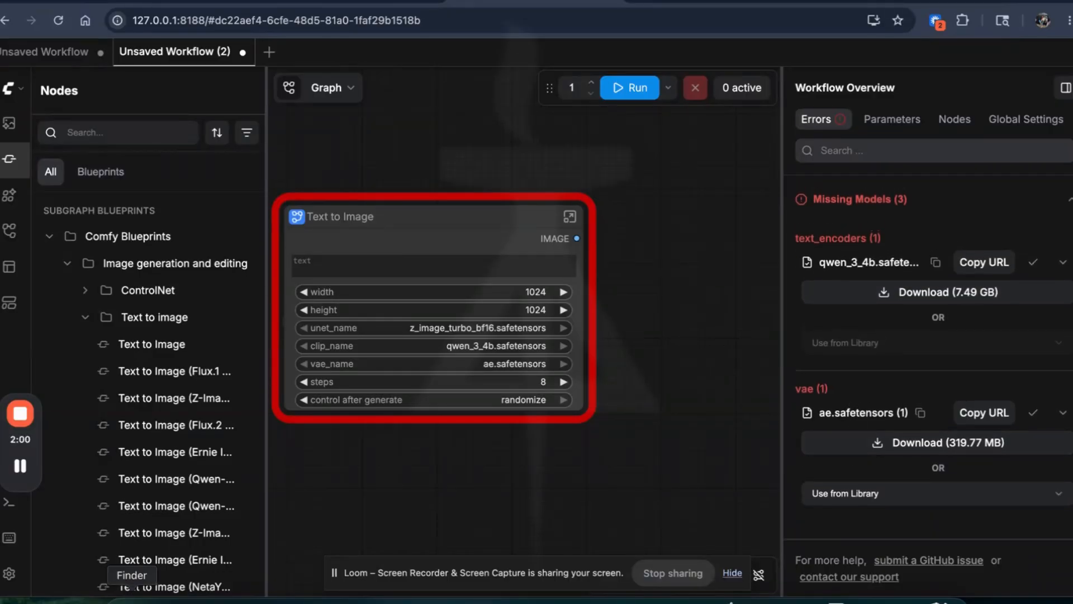
pyautogui.click(132, 600)
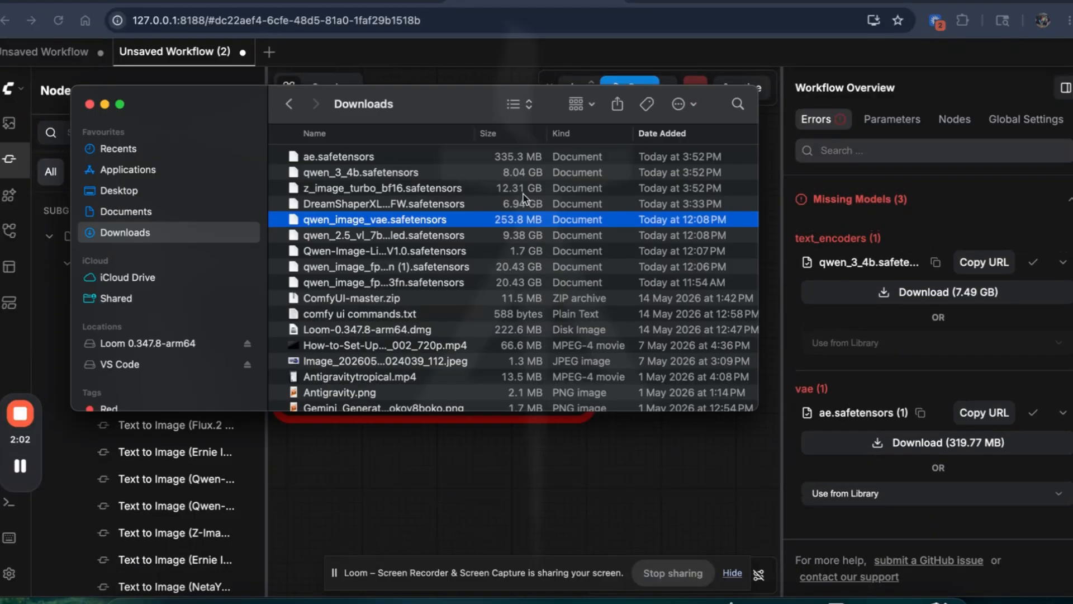
pyautogui.click(348, 159)
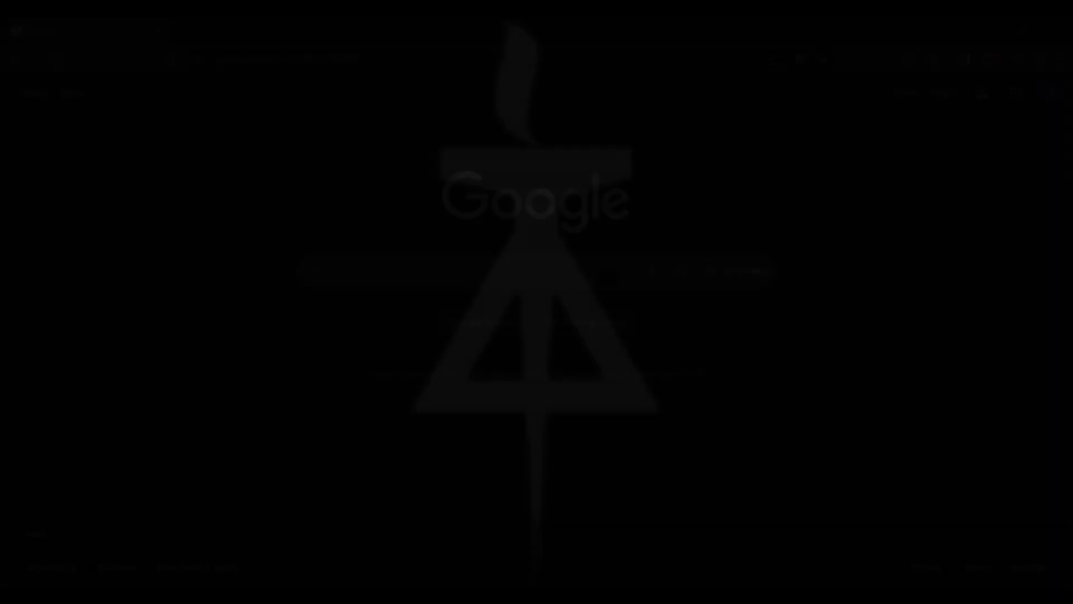
# Search Google for "comfy ui" and open the comfy.org website
pyautogui.write('comfy ui4')
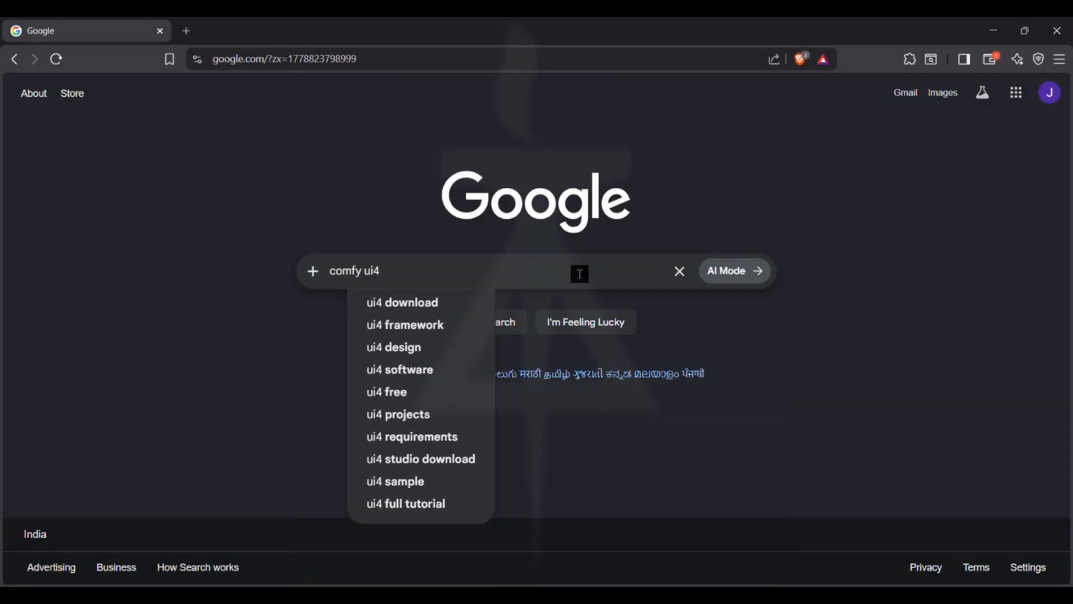
pyautogui.press('BackSpace')
pyautogui.press('Return')
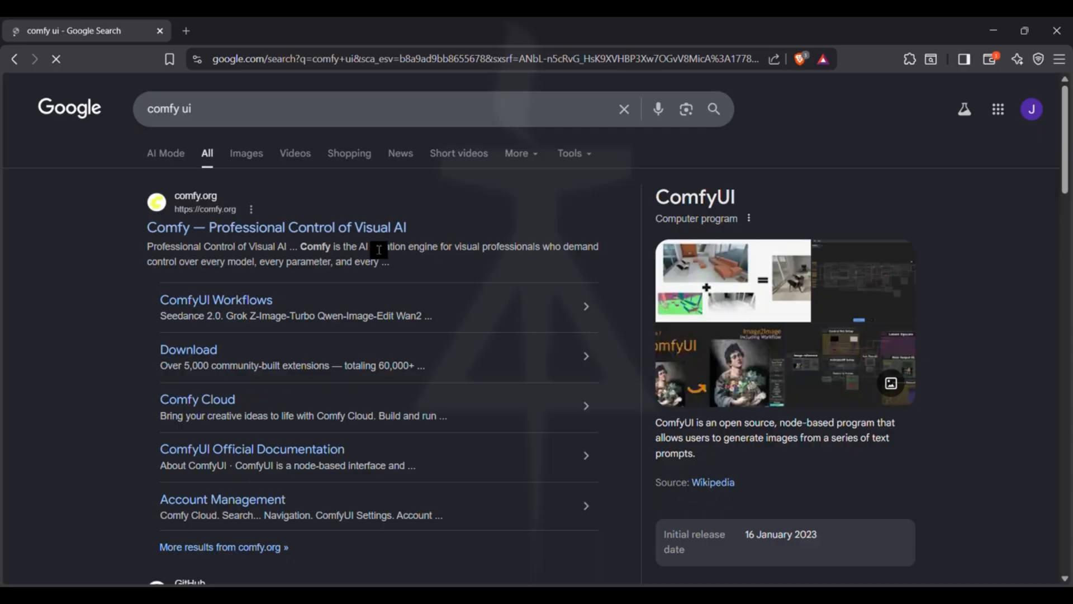
pyautogui.click(329, 230)
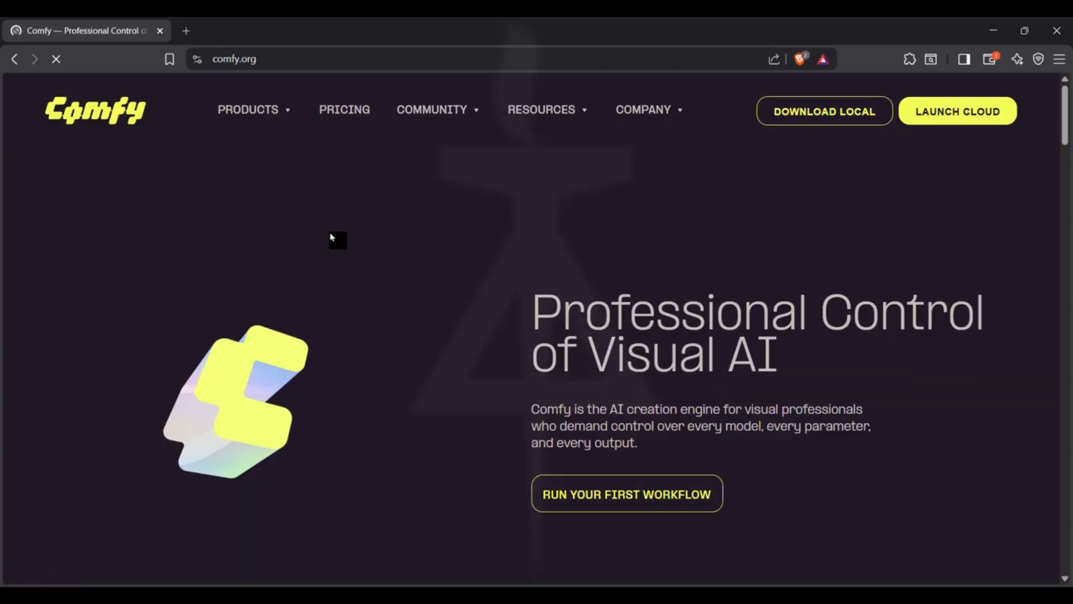
# Launch the cloud version of Comfy and log in with the Google account
pyautogui.click(922, 116)
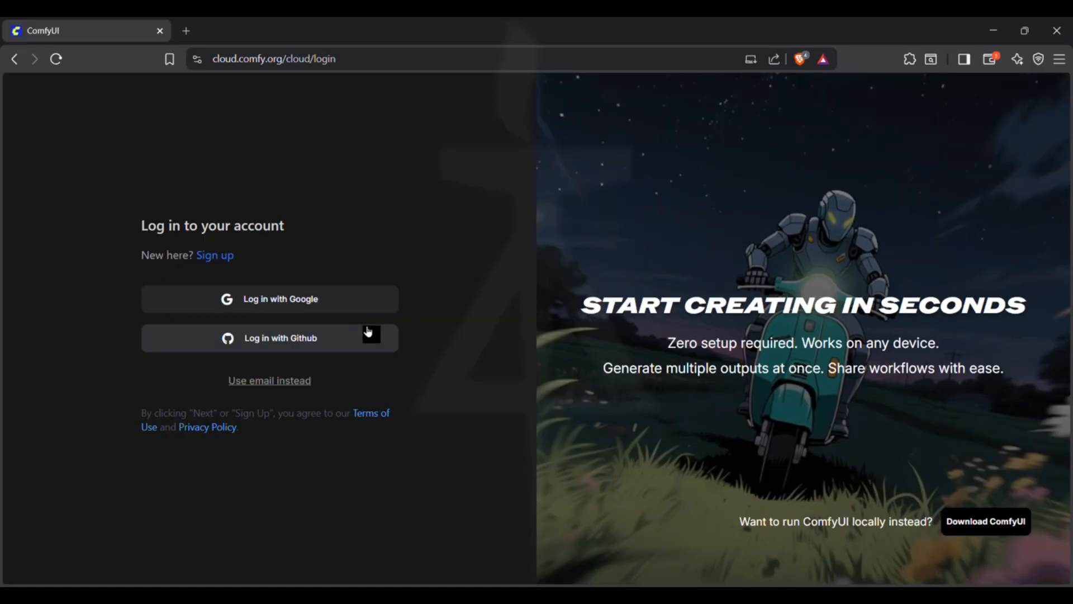
pyautogui.click(306, 300)
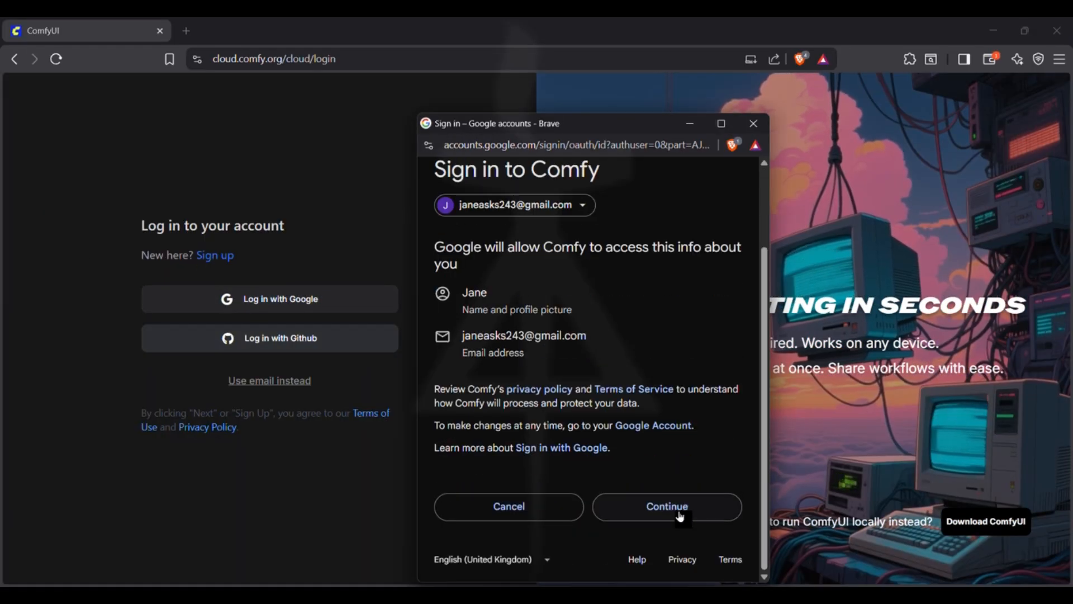
pyautogui.click(680, 517)
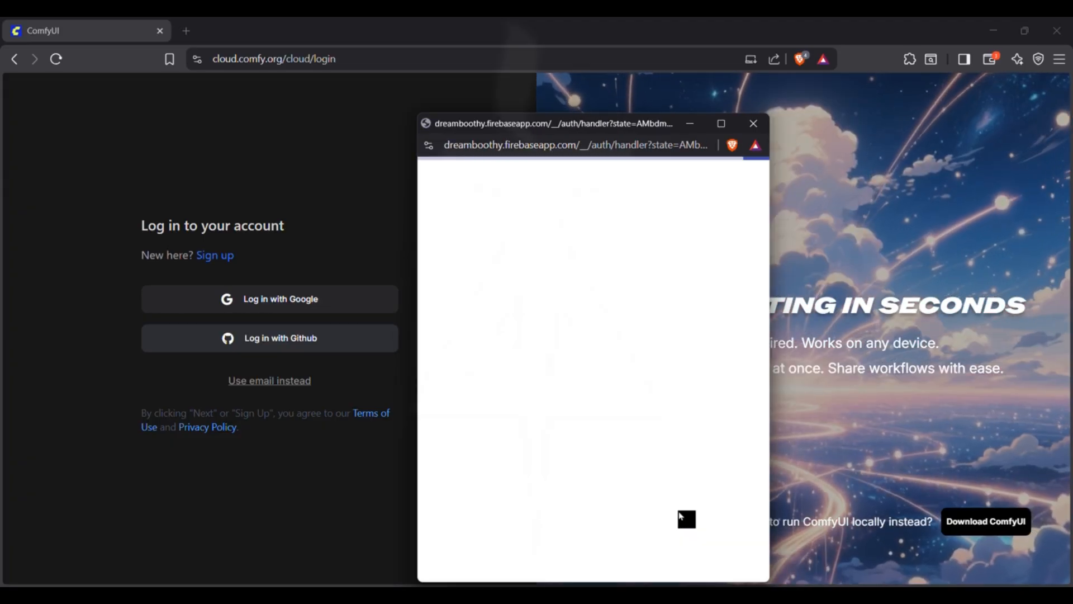
# Complete and submit the onboarding survey, choosing "New — never used it" for familiarity and "Other" for where ComfyUI was heard about
pyautogui.click(199, 207)
pyautogui.click(327, 530)
pyautogui.click(213, 207)
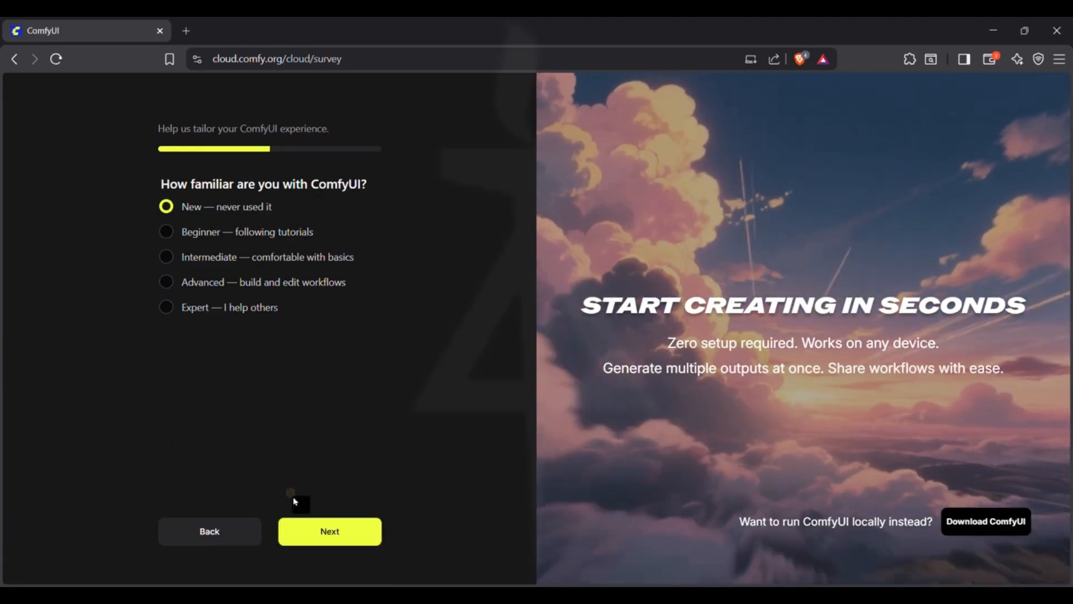
pyautogui.click(336, 532)
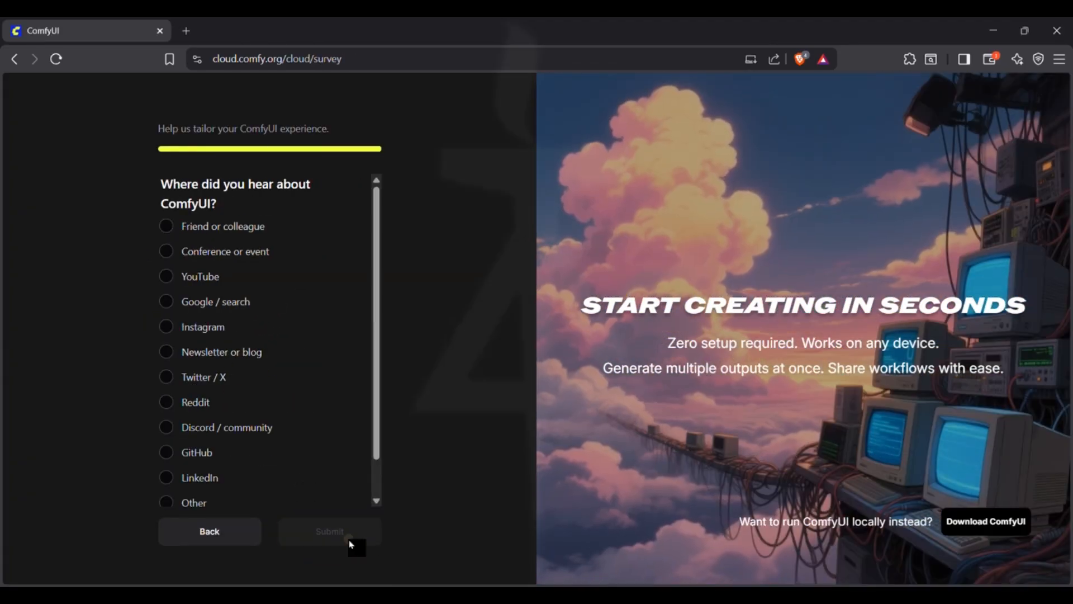
pyautogui.click(163, 501)
pyautogui.click(358, 539)
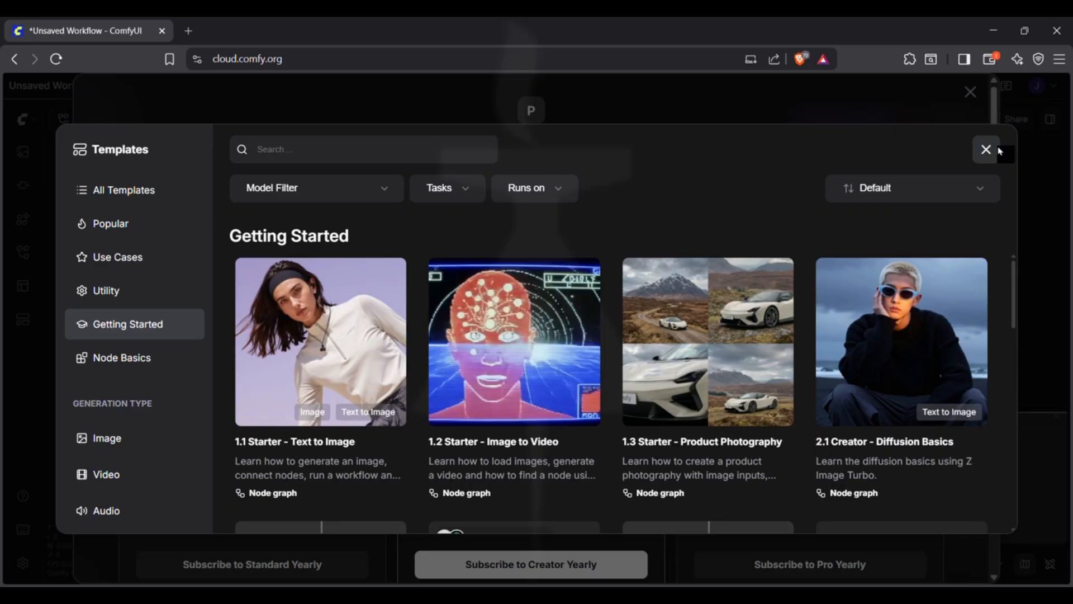
# Close the template gallery, compare the yearly and monthly Personal Workspace plans, and dismiss the plans dialog
pyautogui.click(986, 150)
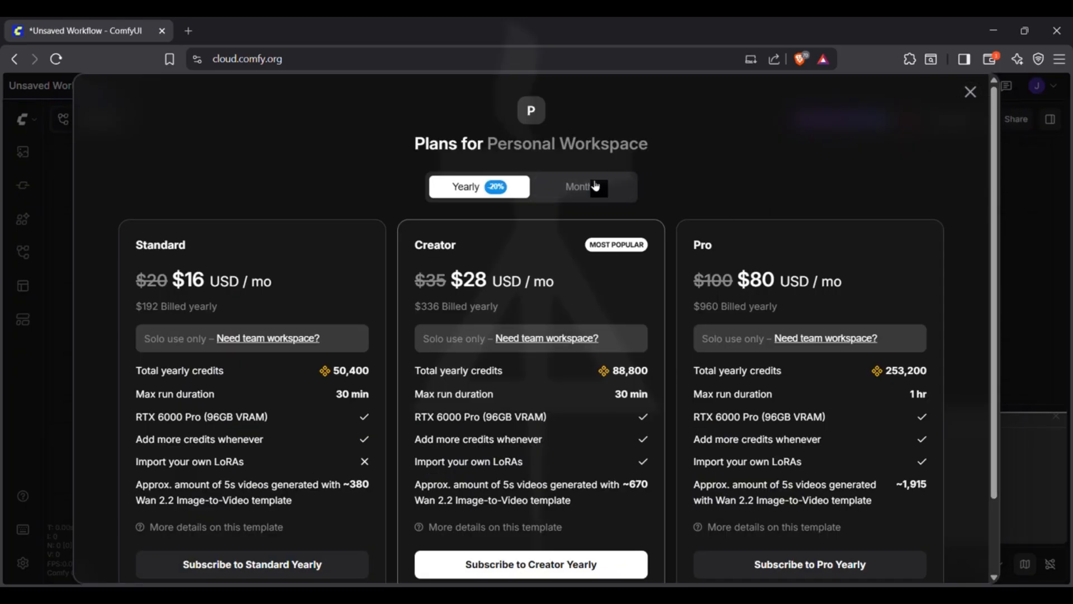
pyautogui.moveTo(125, 271); pyautogui.dragTo(681, 315)
pyautogui.click(766, 239)
pyautogui.click(576, 192)
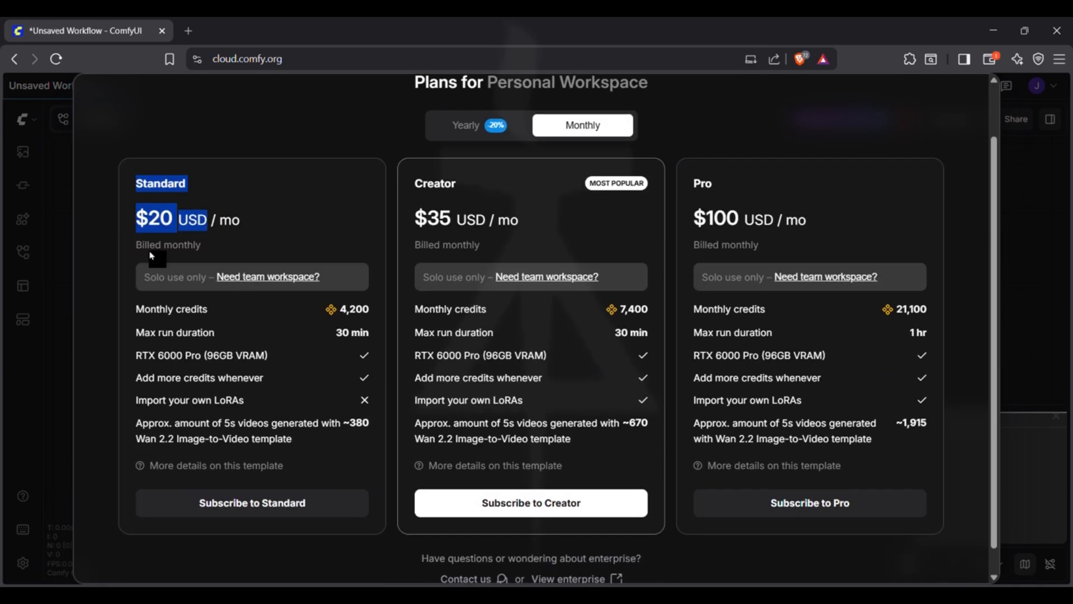
pyautogui.click(1008, 166)
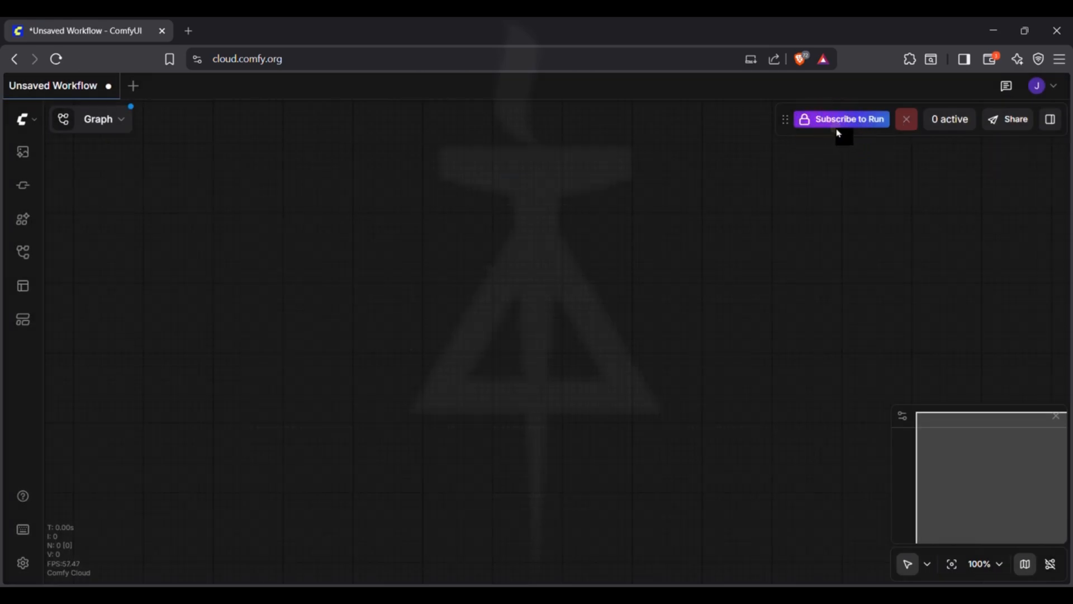
# Open the checkout for the Standard plan with monthly billing and check the total due today
pyautogui.click(876, 119)
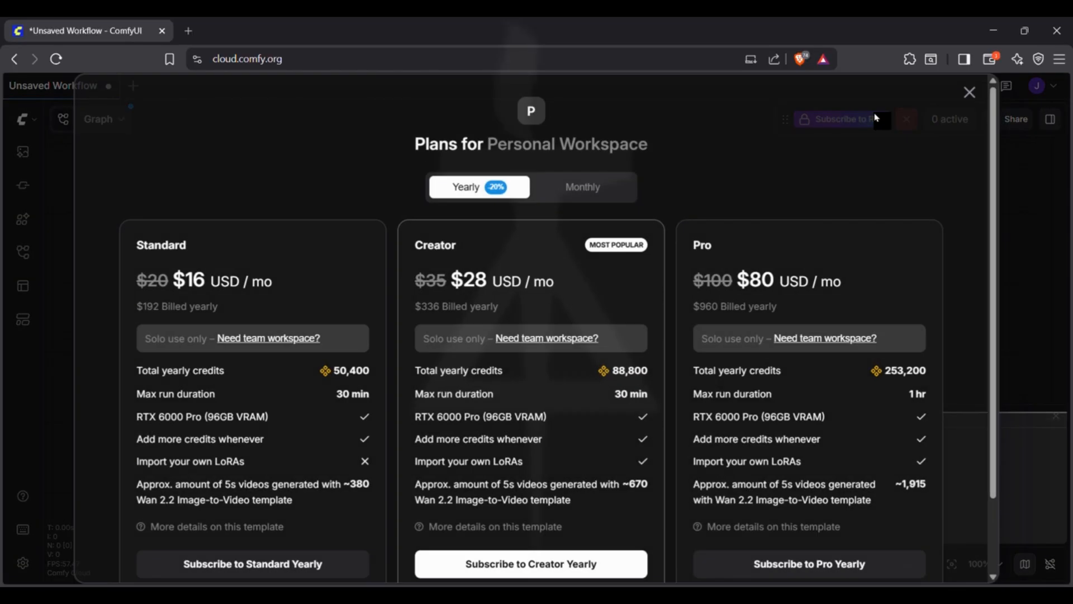
pyautogui.click(585, 196)
pyautogui.scroll(-3, 585, 201)
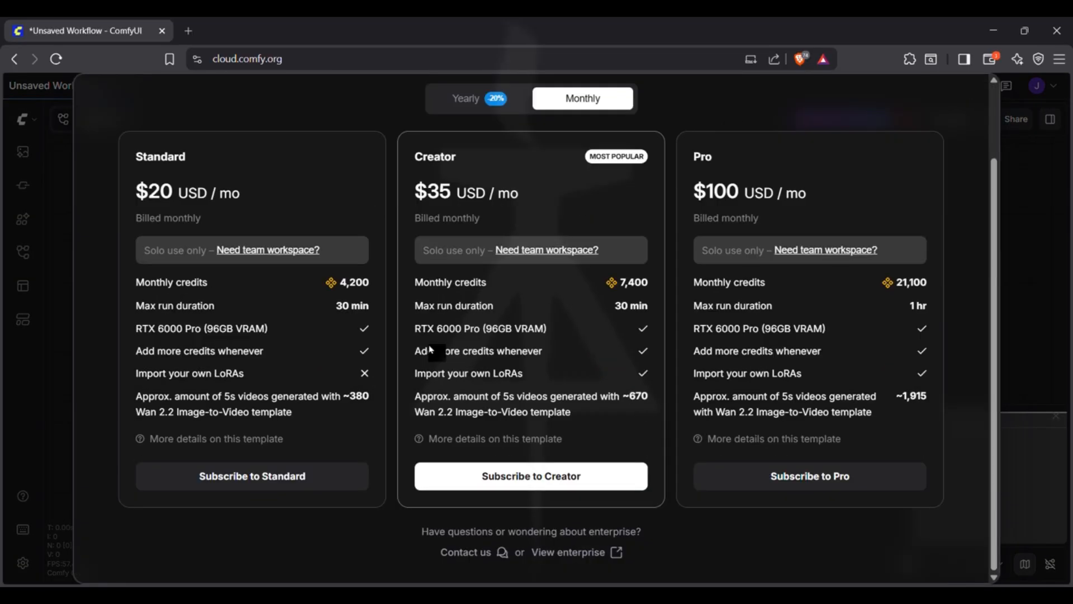
pyautogui.click(233, 479)
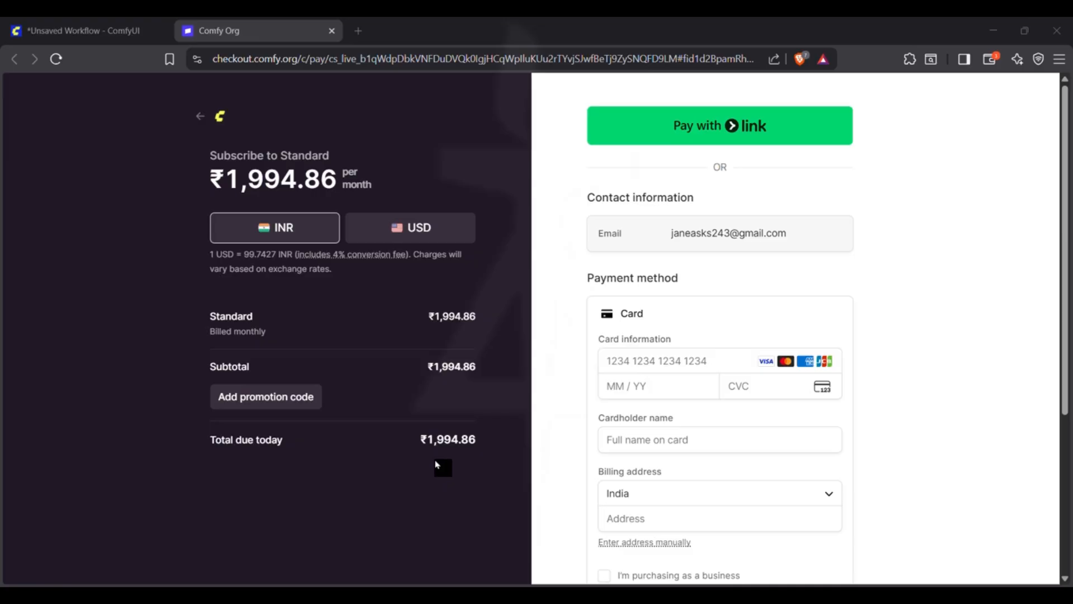
pyautogui.moveTo(421, 438); pyautogui.dragTo(488, 443)
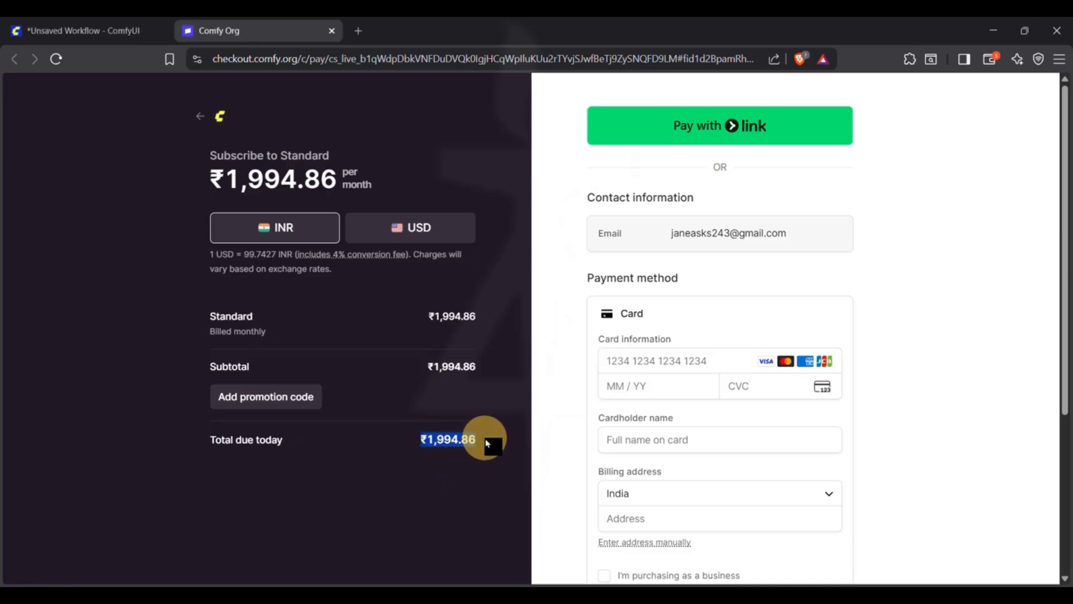
pyautogui.click(429, 435)
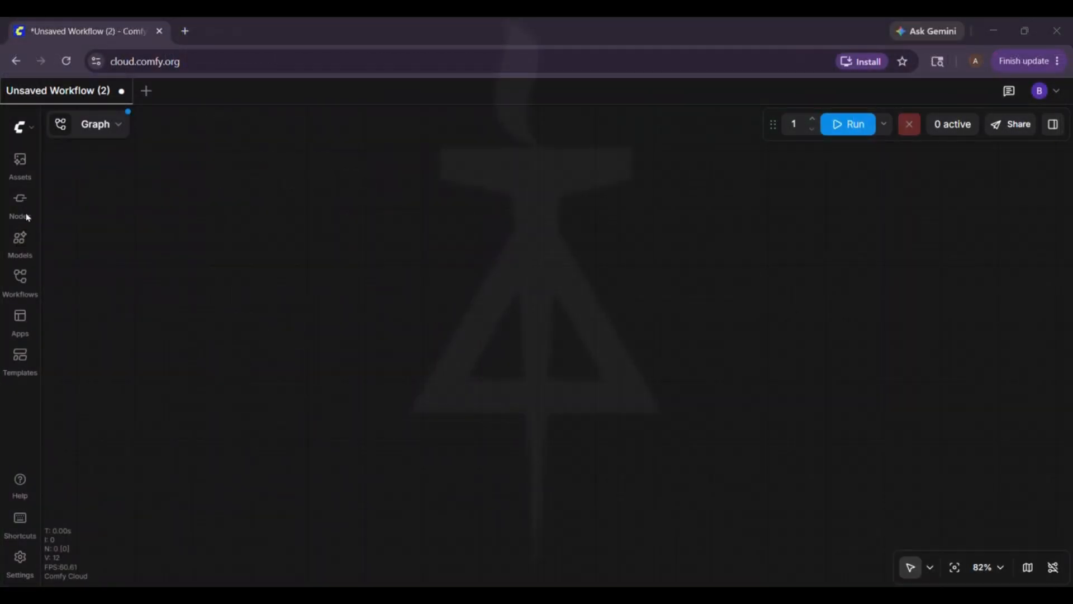
# Search the node library for "text to image" and place the Text to Image (Qwen-Image) blueprint on the canvas
pyautogui.click(850, 194)
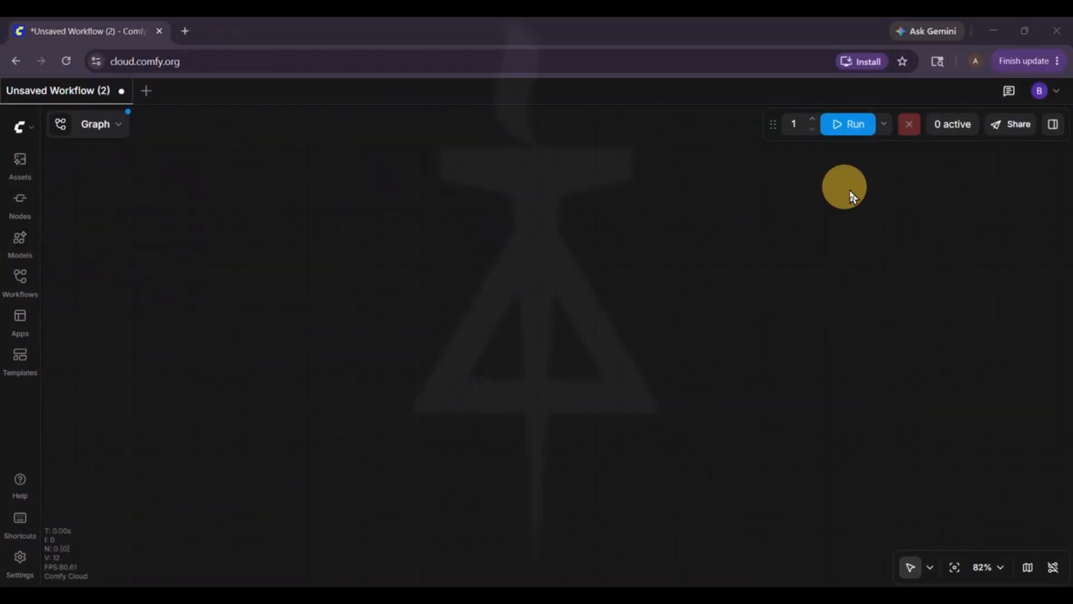
pyautogui.click(19, 211)
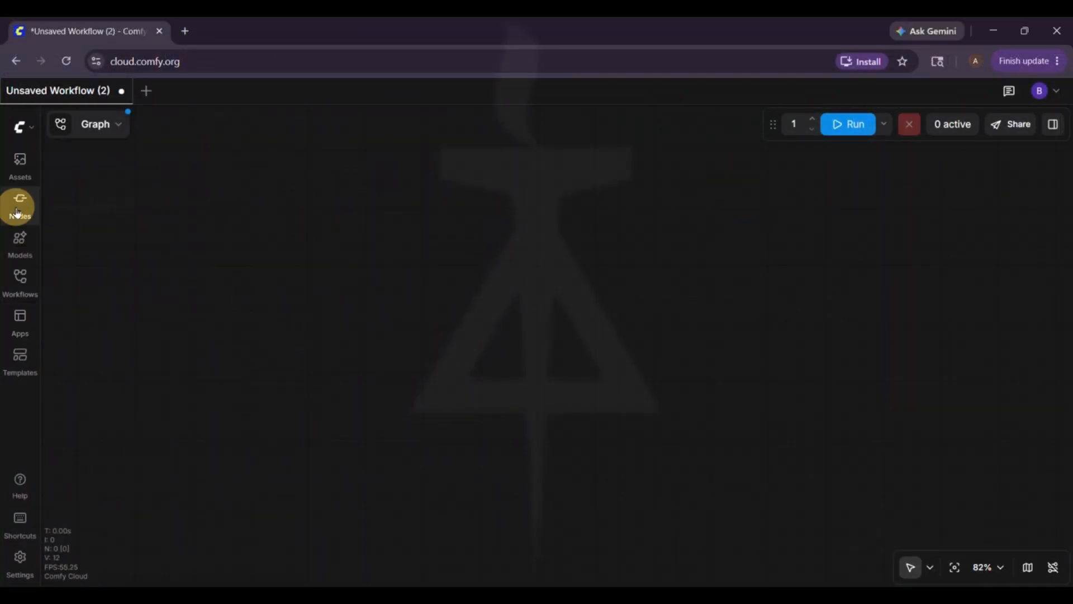
pyautogui.click(124, 170)
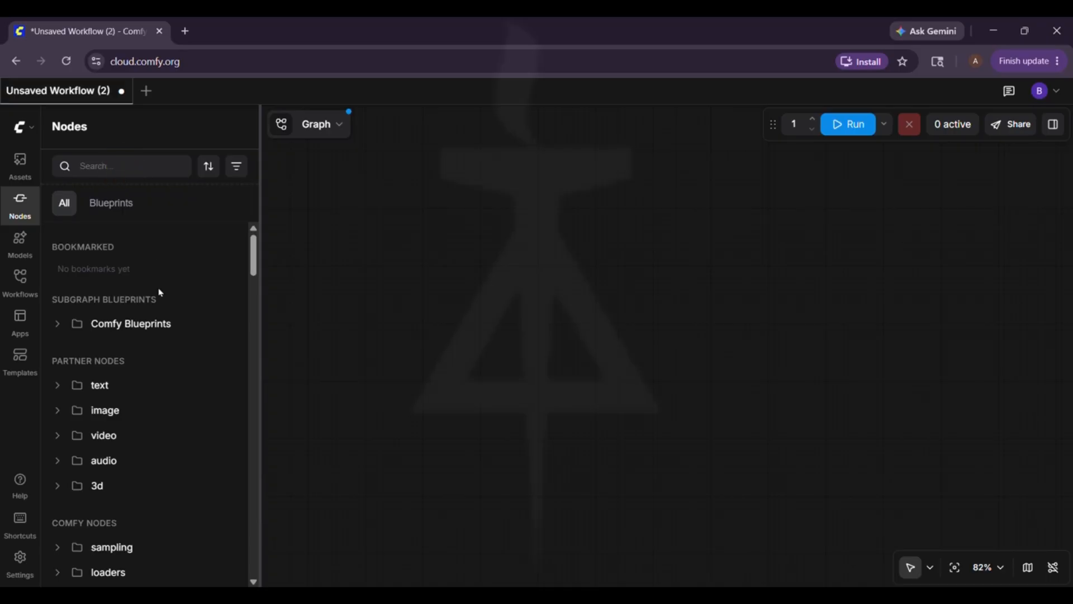
pyautogui.write('text to image')
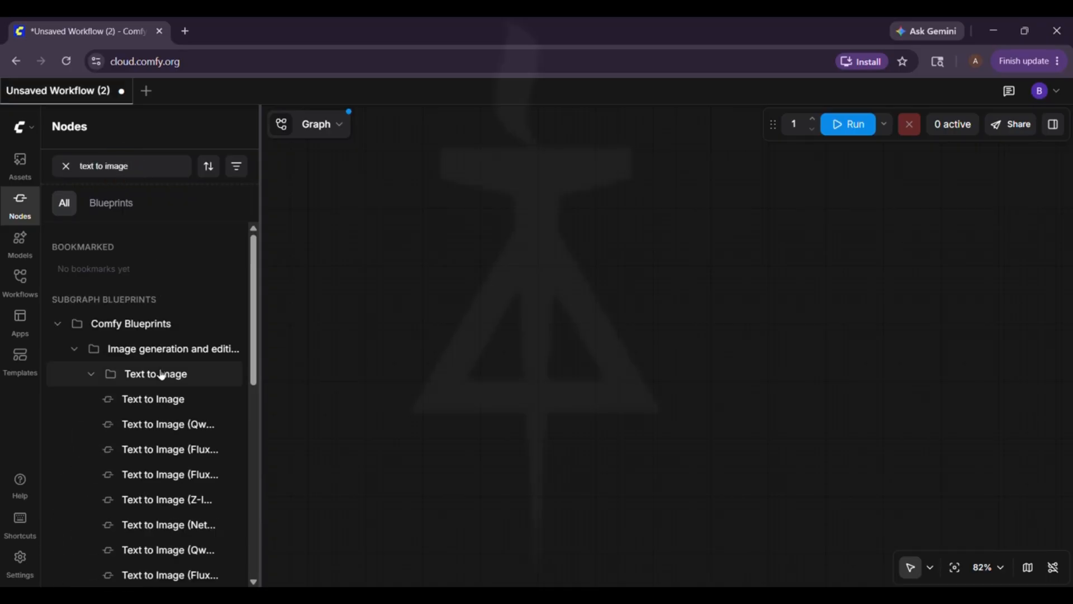
pyautogui.scroll(-2, 161, 375)
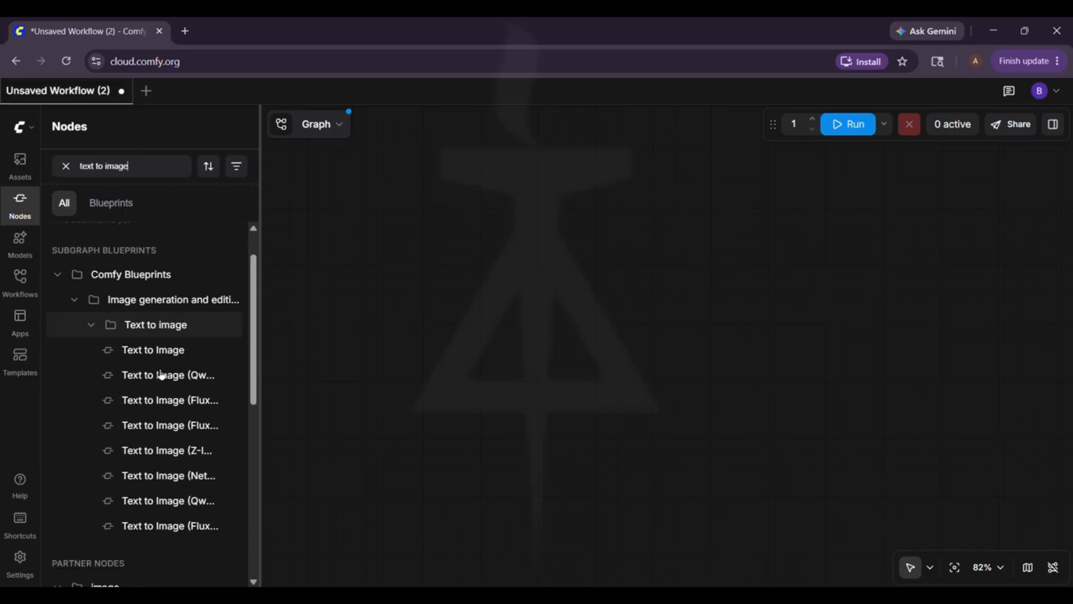
pyautogui.moveTo(261, 457); pyautogui.dragTo(457, 456)
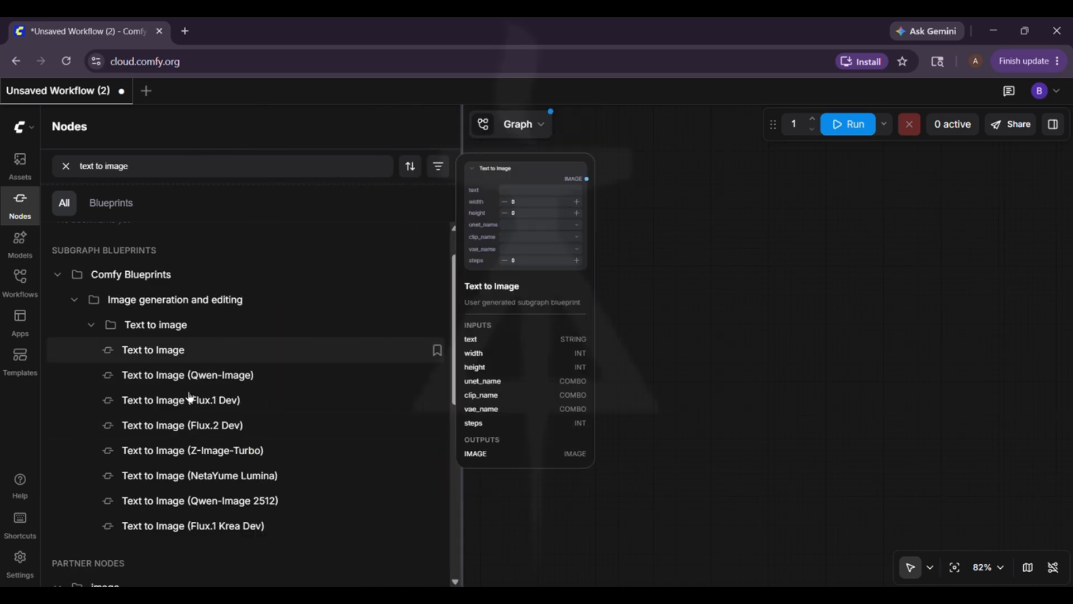
pyautogui.scroll(-1, 249, 440)
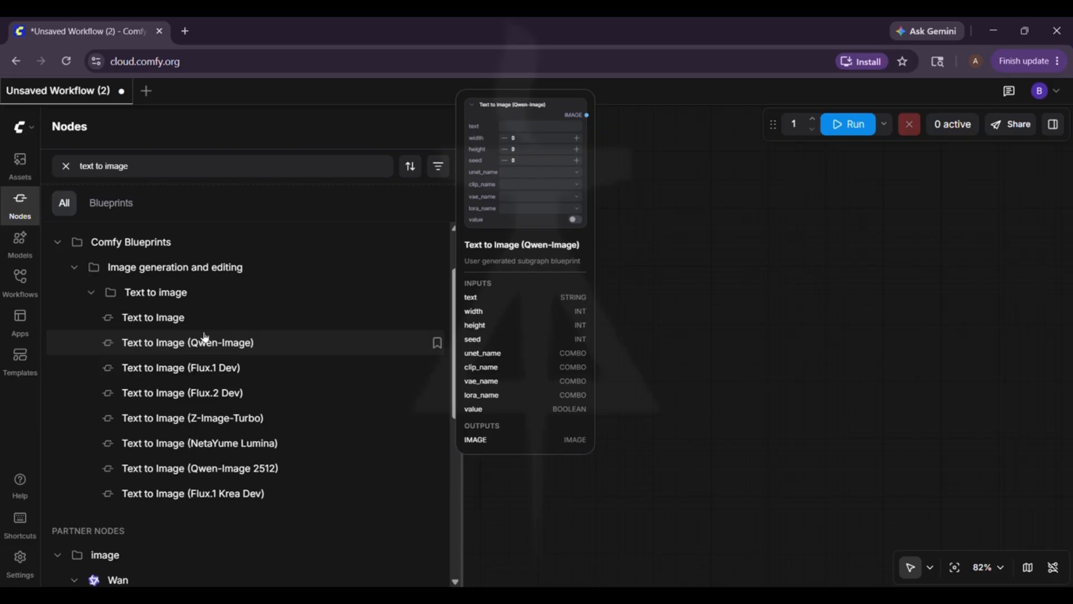
pyautogui.moveTo(204, 340); pyautogui.dragTo(532, 233)
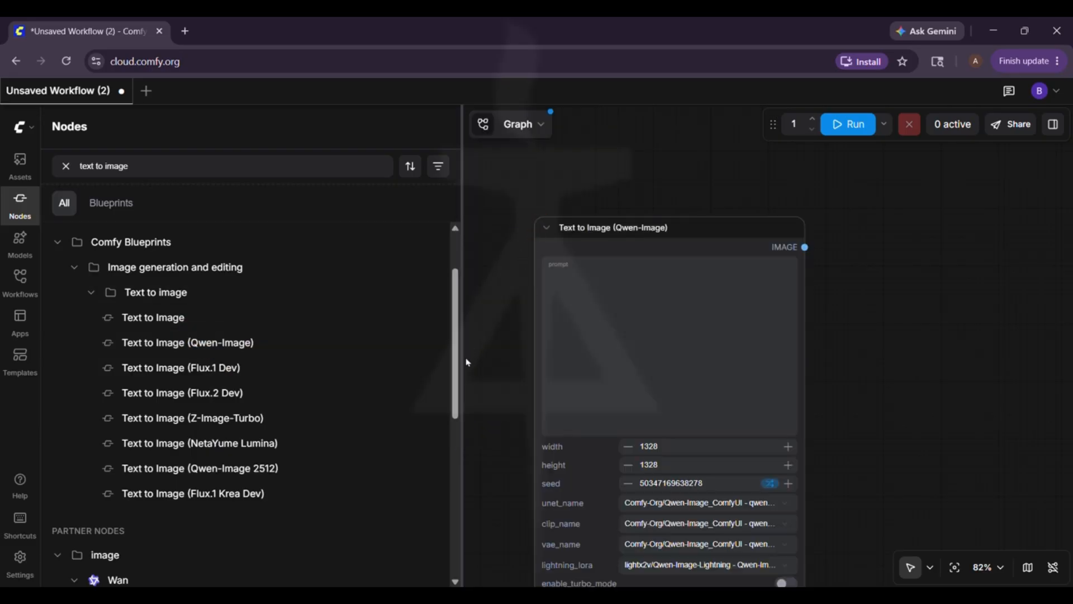
# Search the node library for "save" and place a Save Image node to the right of the Text to Image node
pyautogui.moveTo(462, 360); pyautogui.dragTo(427, 363)
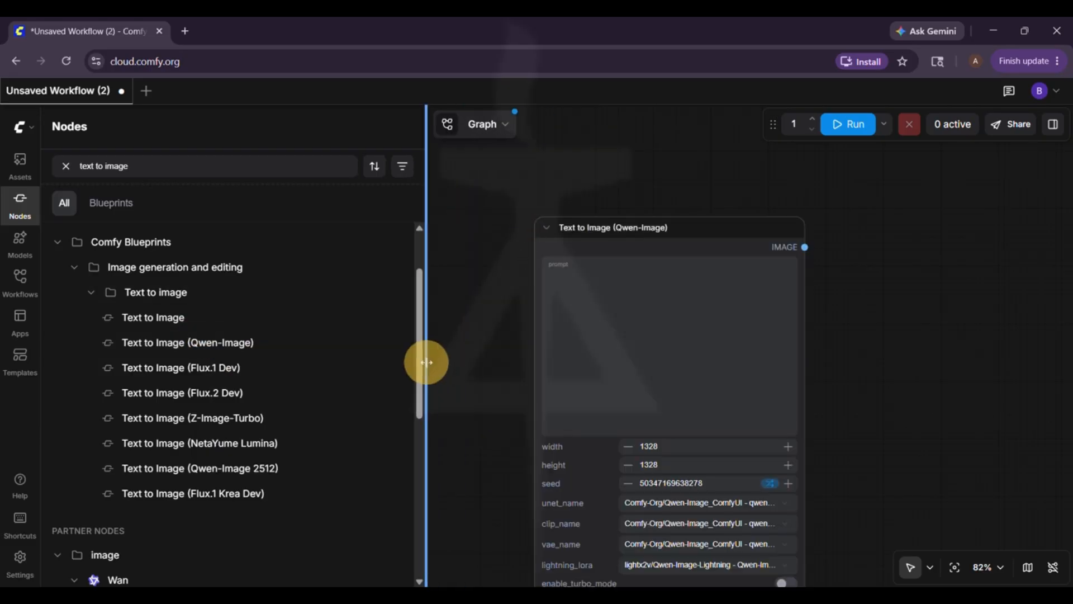
pyautogui.click(152, 174)
pyautogui.write('save')
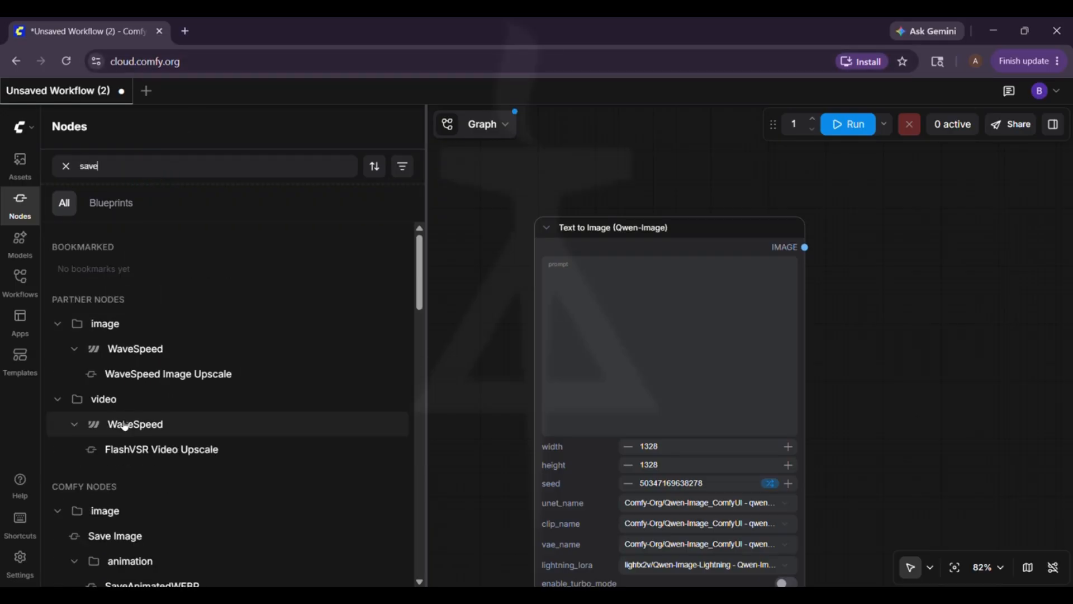
pyautogui.scroll(-3, 134, 422)
pyautogui.moveTo(152, 385)
pyautogui.moveTo(151, 384); pyautogui.dragTo(919, 280)
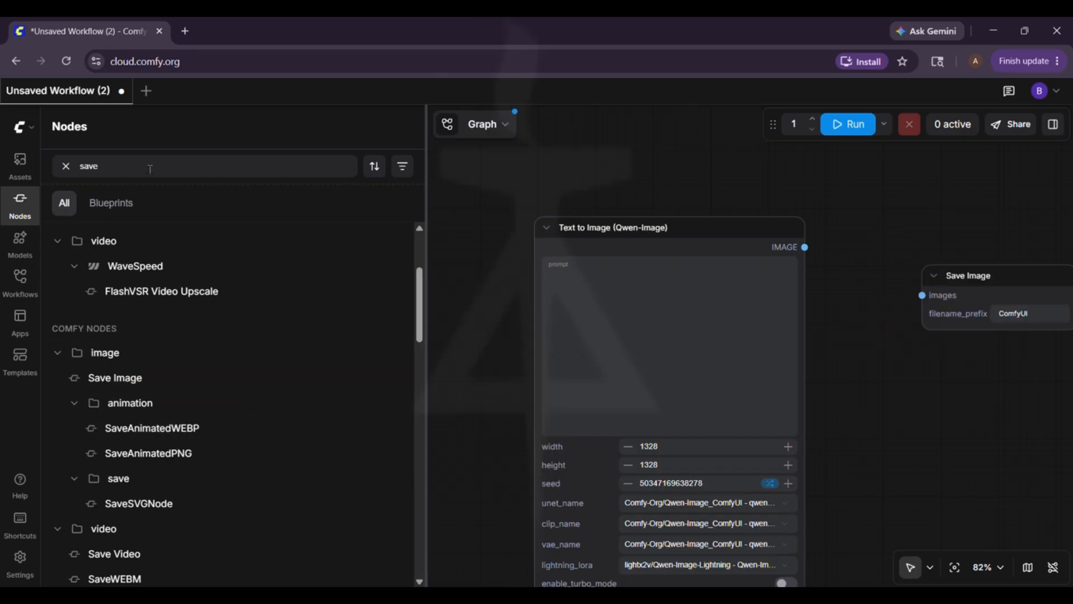
# Close the node library and connect the Text to Image node's IMAGE output to the Save Image node's images input
pyautogui.click(20, 202)
pyautogui.moveTo(590, 132); pyautogui.dragTo(288, 106)
pyautogui.moveTo(613, 453); pyautogui.dragTo(611, 396)
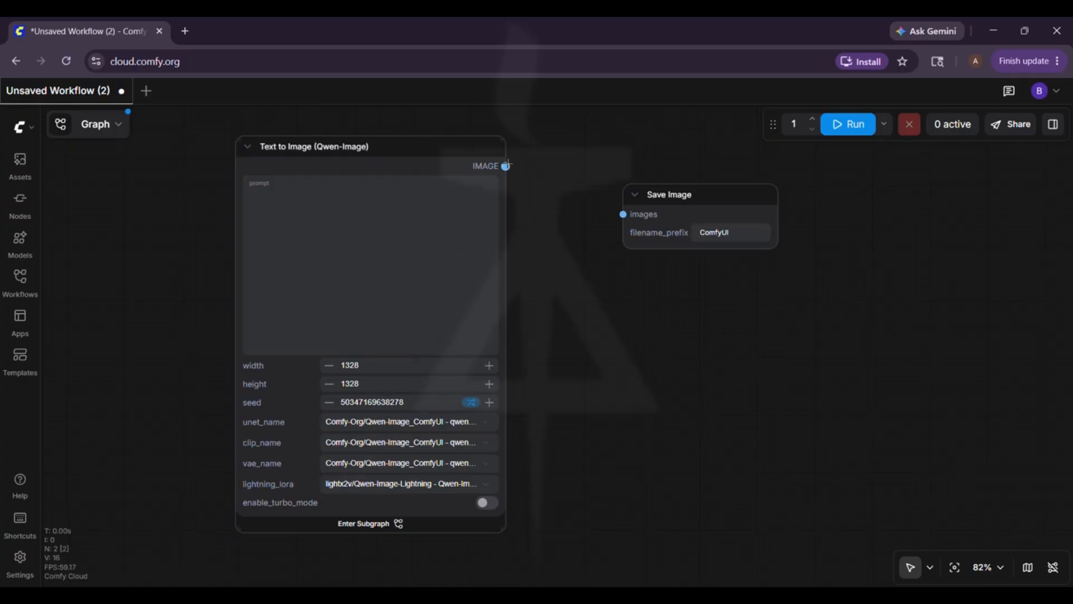
pyautogui.moveTo(589, 199); pyautogui.dragTo(623, 215)
# Set the Text to Image prompt to "Sunset at beach", run the workflow and check the job in the queue
pyautogui.click(369, 251)
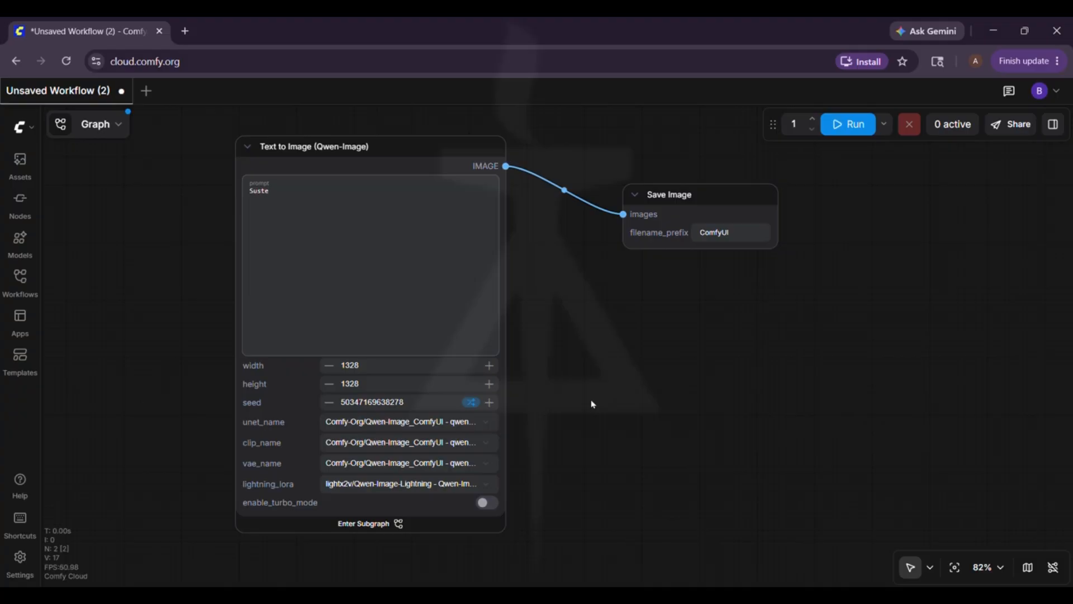
pyautogui.write('Sunset at beach')
pyautogui.click(850, 124)
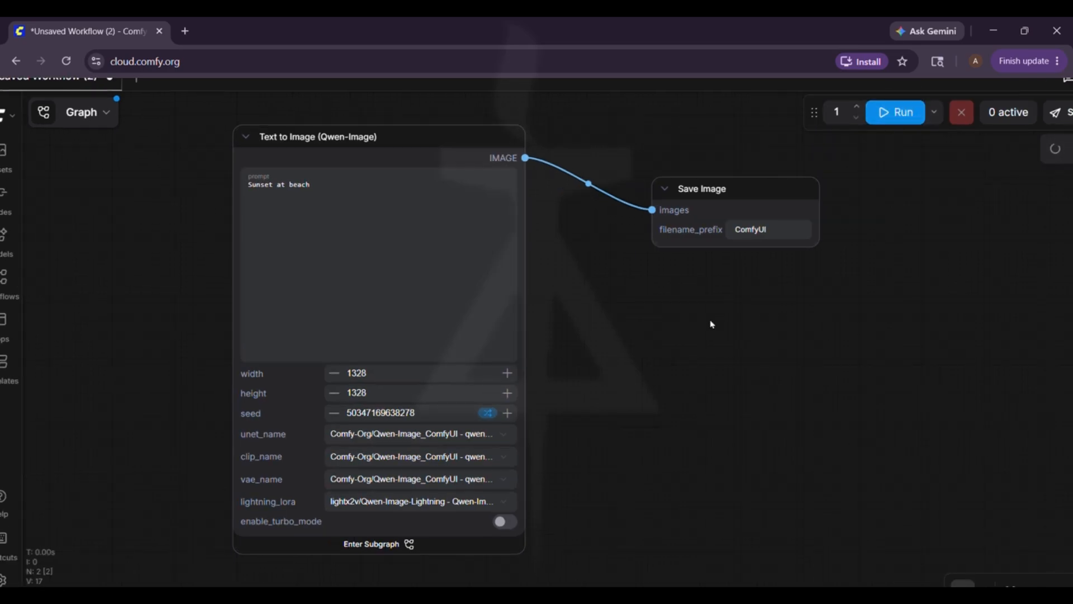
pyautogui.scroll(-5, 712, 325)
pyautogui.scroll(3, 735, 295)
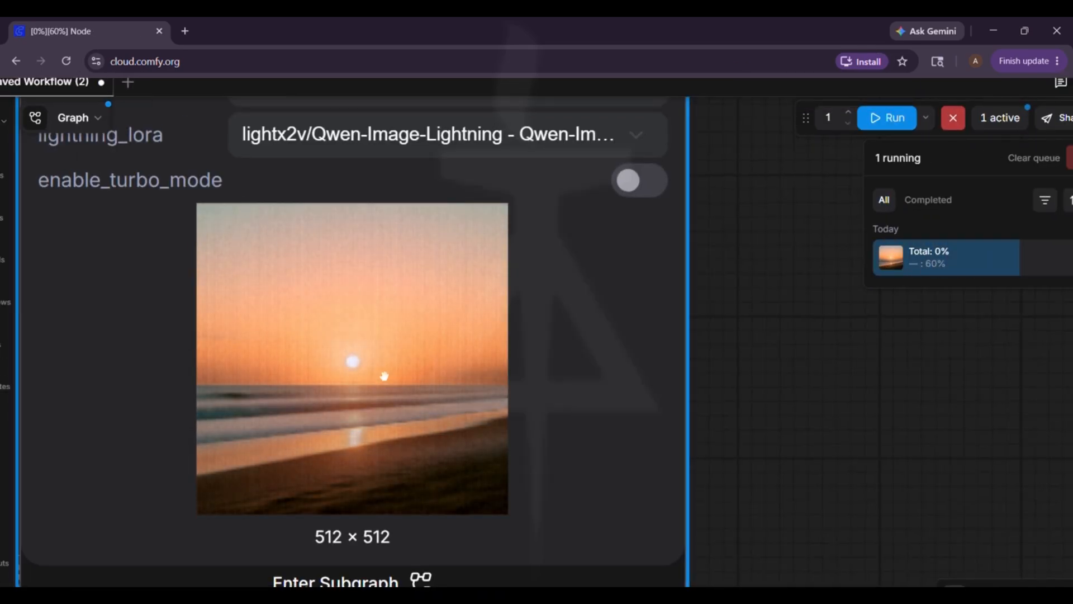
pyautogui.click(949, 260)
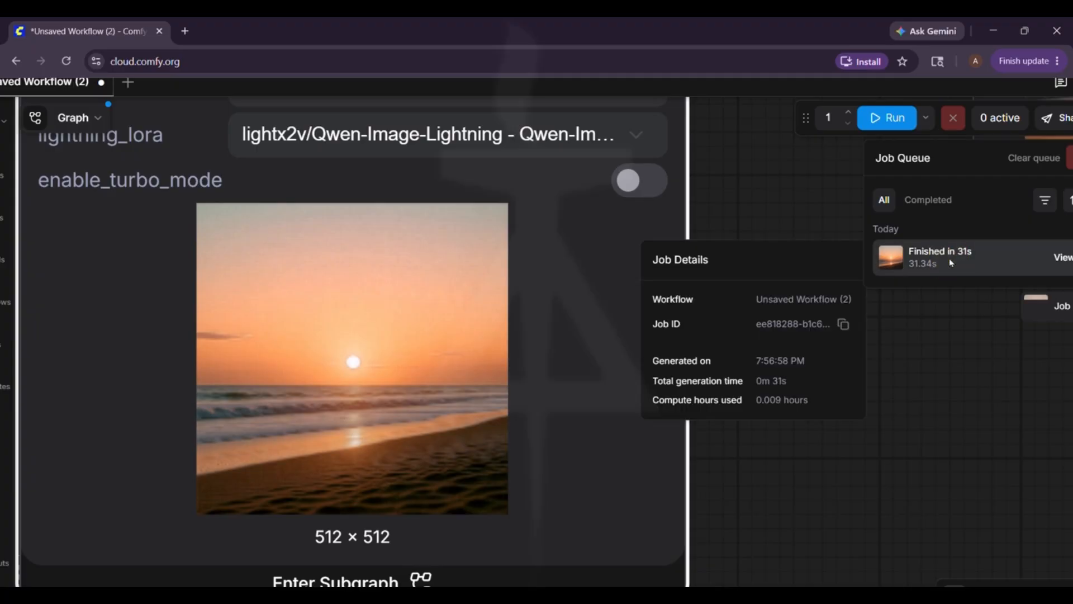
# Download the generated sunset image from the Save Image node and open the downloaded file
pyautogui.scroll(-10, 733, 430)
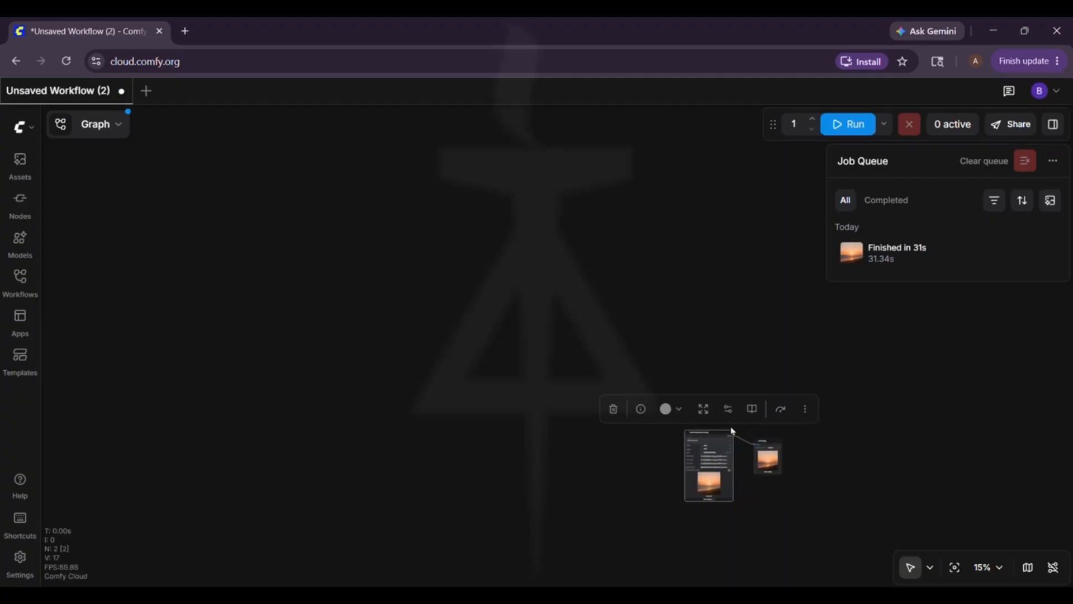
pyautogui.scroll(15, 733, 431)
pyautogui.moveTo(752, 391); pyautogui.dragTo(617, 164)
pyautogui.click(714, 338)
pyautogui.click(778, 267)
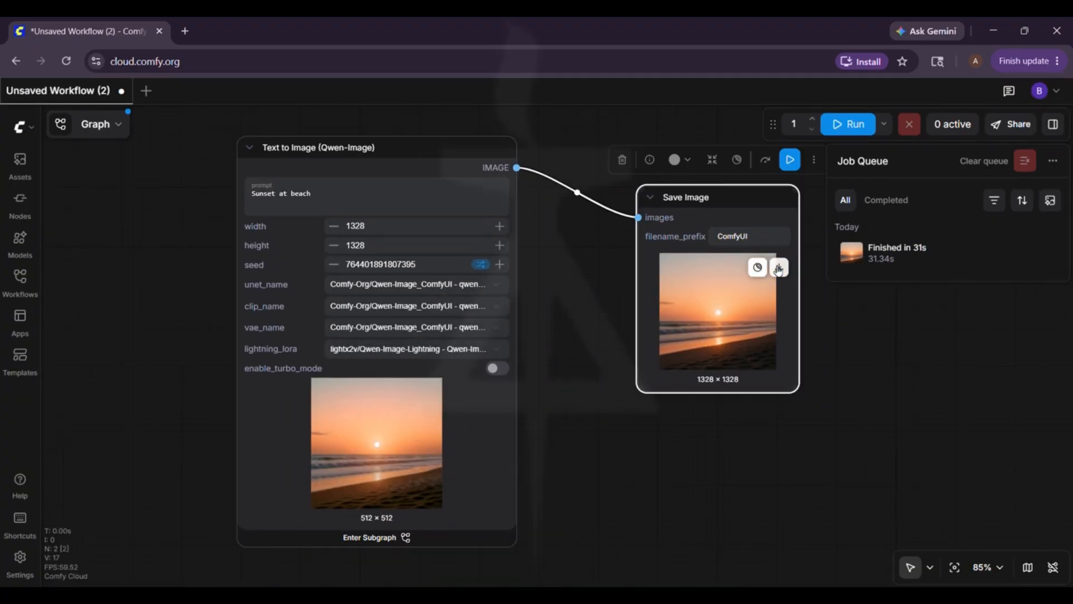
pyautogui.click(789, 106)
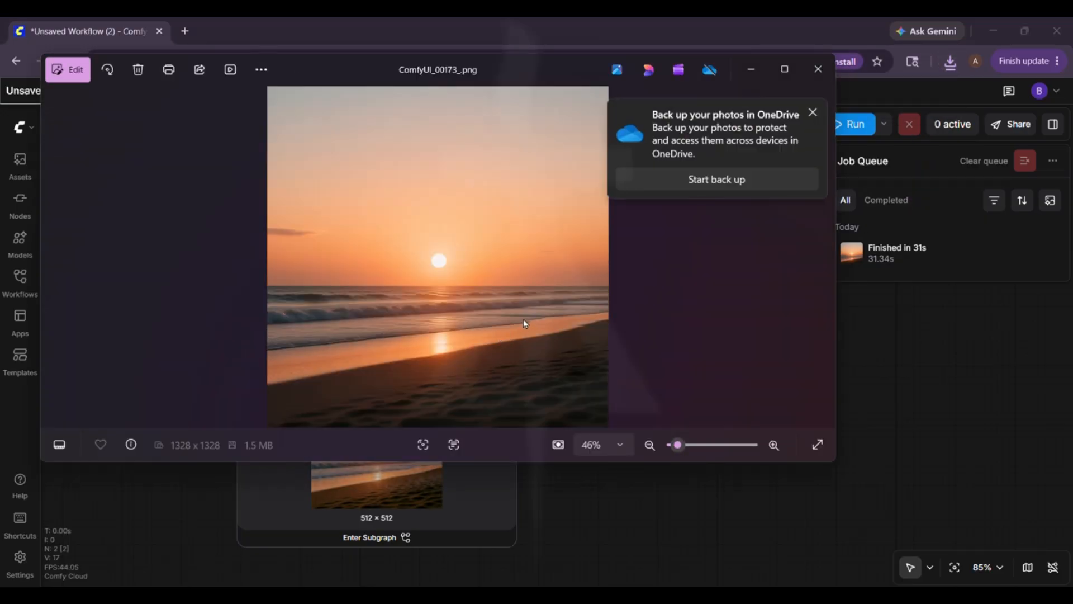
# Inspect the downloaded sunset image up close and close the image viewer
pyautogui.scroll(1, 525, 323)
pyautogui.scroll(3, 525, 323)
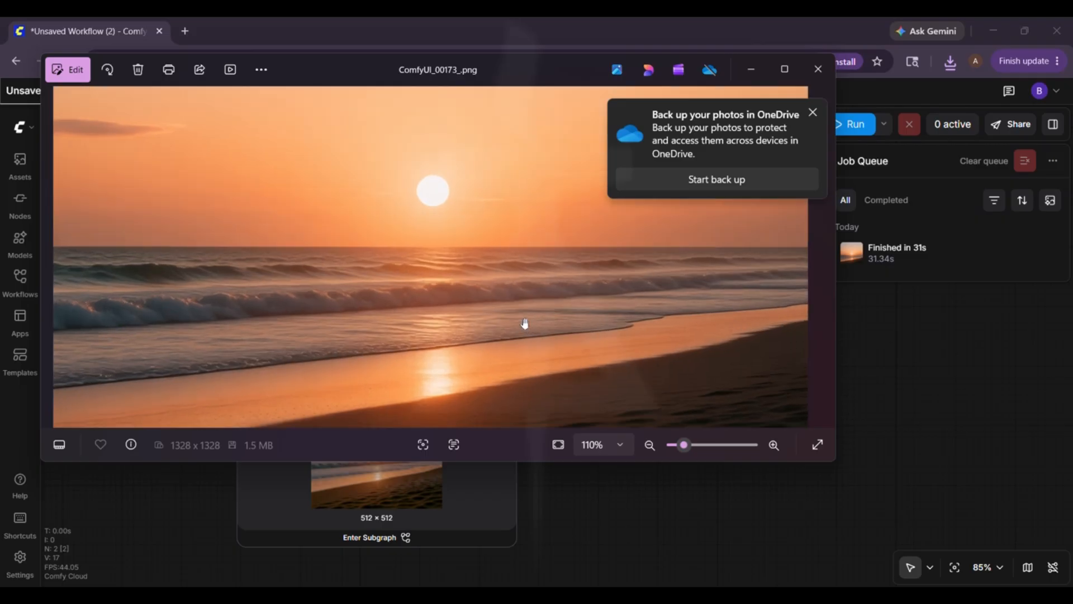
pyautogui.moveTo(525, 321); pyautogui.dragTo(412, 180)
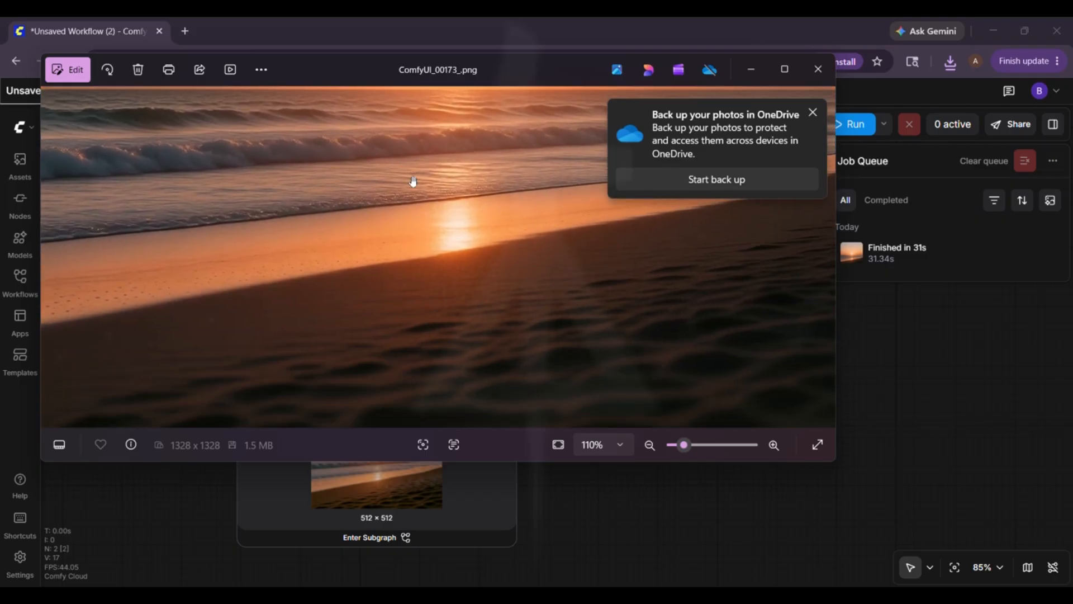
pyautogui.scroll(-4, 412, 179)
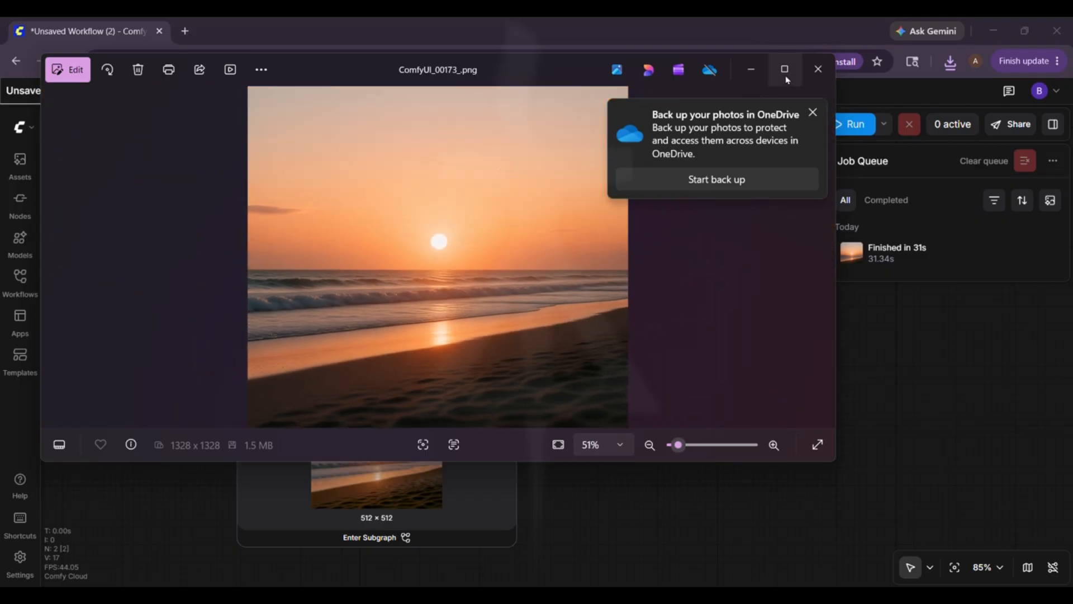
pyautogui.click(806, 74)
# Check the remaining and included credits in the account's plan management settings, and close the settings
pyautogui.click(1050, 91)
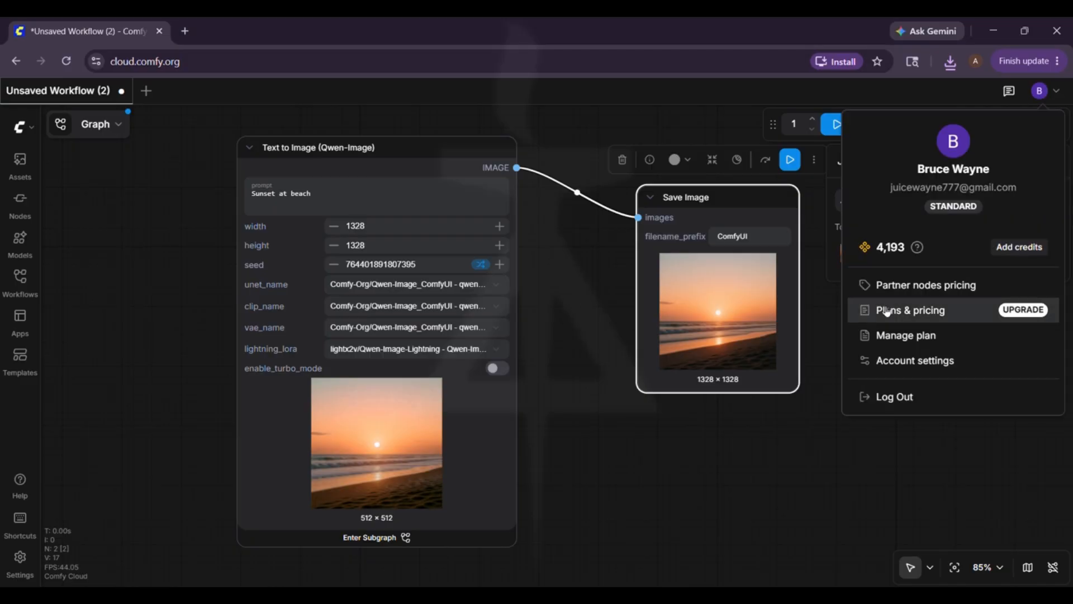
pyautogui.moveTo(917, 249)
pyautogui.click(907, 338)
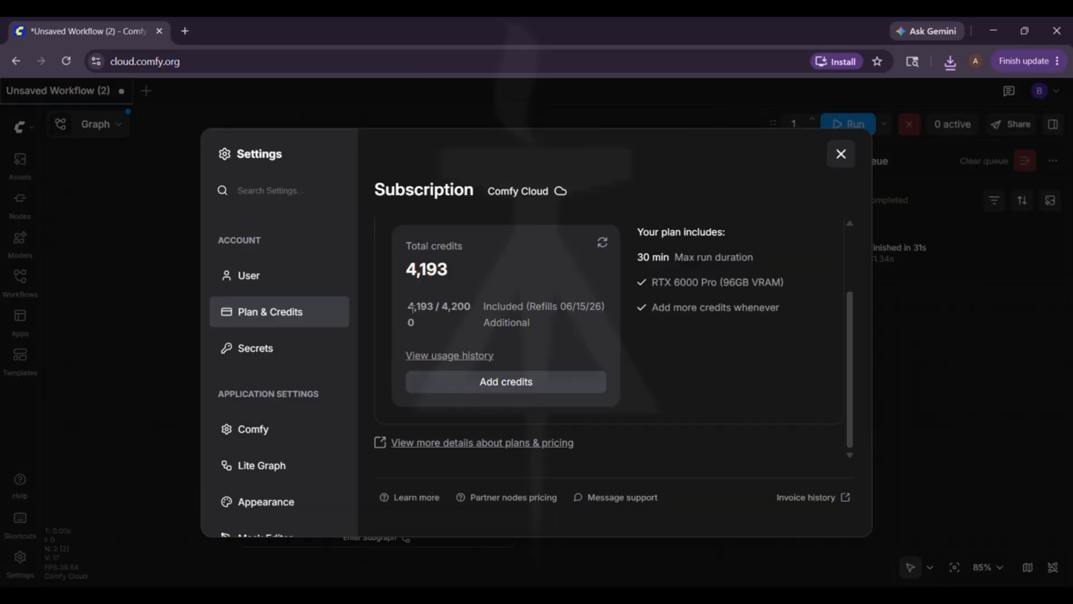
pyautogui.moveTo(439, 306); pyautogui.dragTo(479, 306)
pyautogui.moveTo(408, 307); pyautogui.dragTo(432, 306)
pyautogui.click(545, 303)
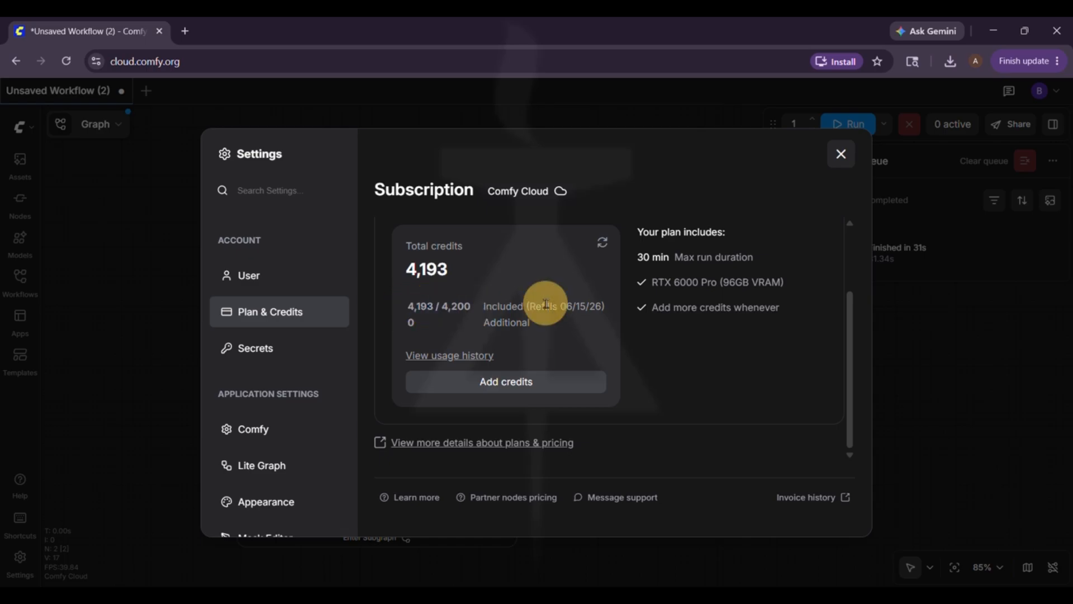
pyautogui.click(829, 162)
# Clear the Text to Image prompt, search the node library for "chat" and place an OpenAI ChatGPT node on the canvas
pyautogui.moveTo(568, 256); pyautogui.dragTo(568, 279)
pyautogui.click(540, 307)
pyautogui.moveTo(169, 190); pyautogui.dragTo(296, 177)
pyautogui.write('n')
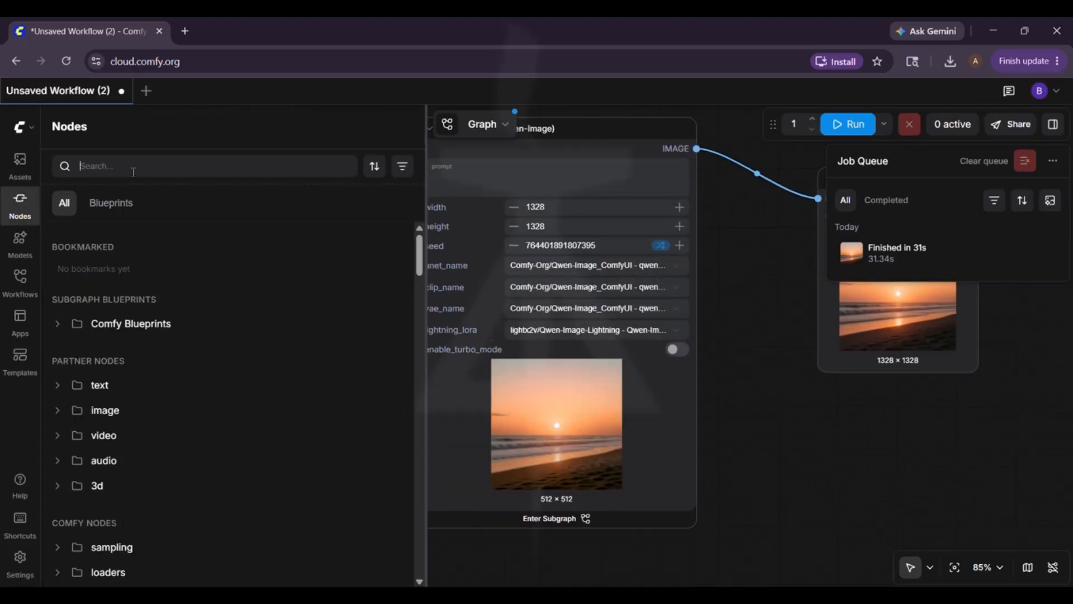
pyautogui.write('chat')
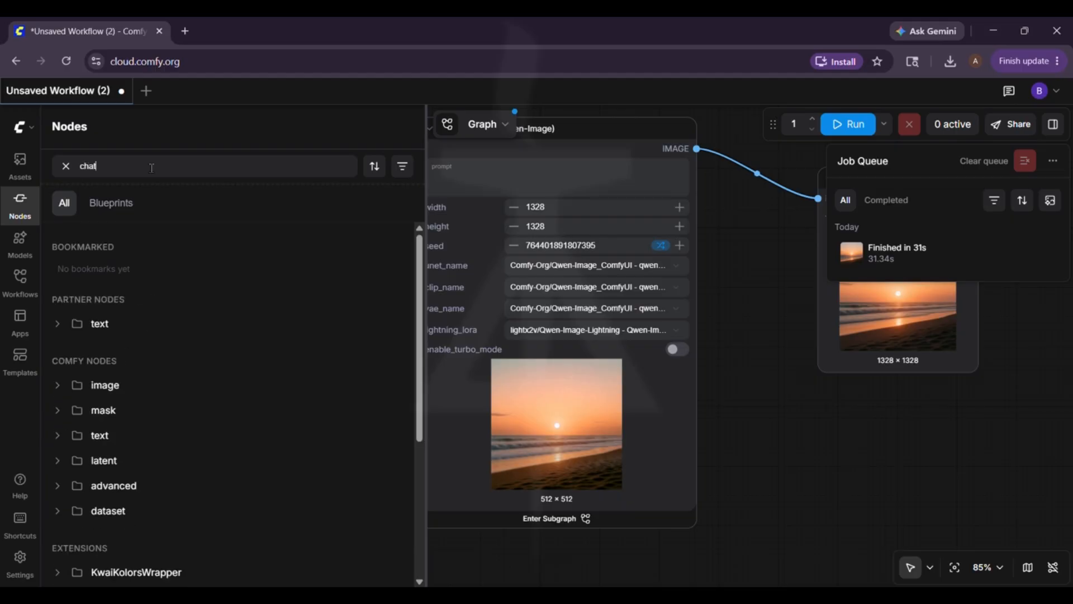
pyautogui.moveTo(211, 373)
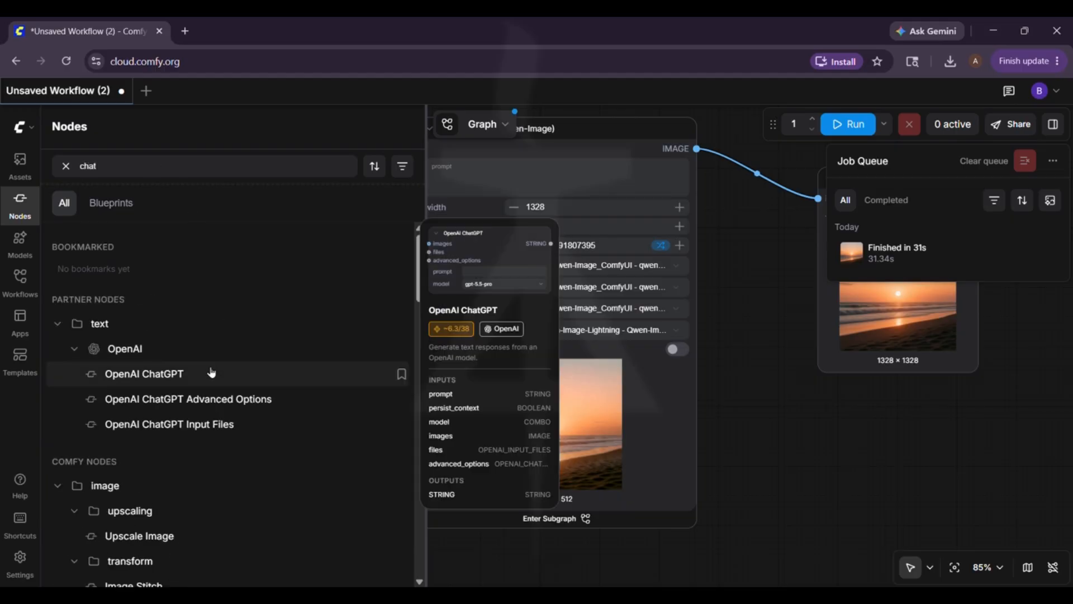
pyautogui.moveTo(211, 372); pyautogui.dragTo(764, 450)
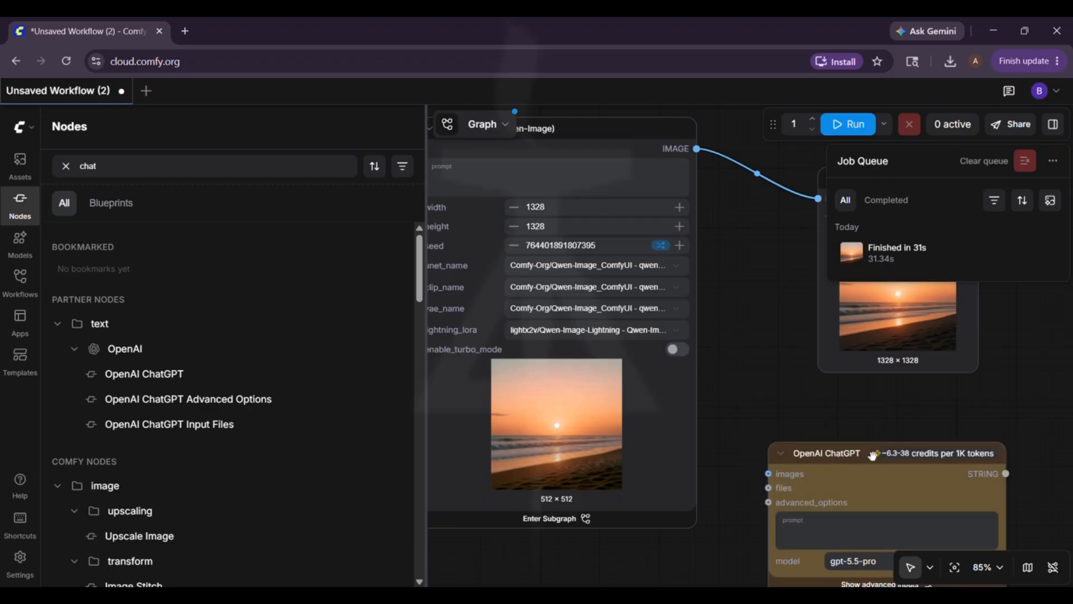
# Move the OpenAI ChatGPT node to the left of Text to Image and connect its STRING output to the prompt input
pyautogui.click(20, 204)
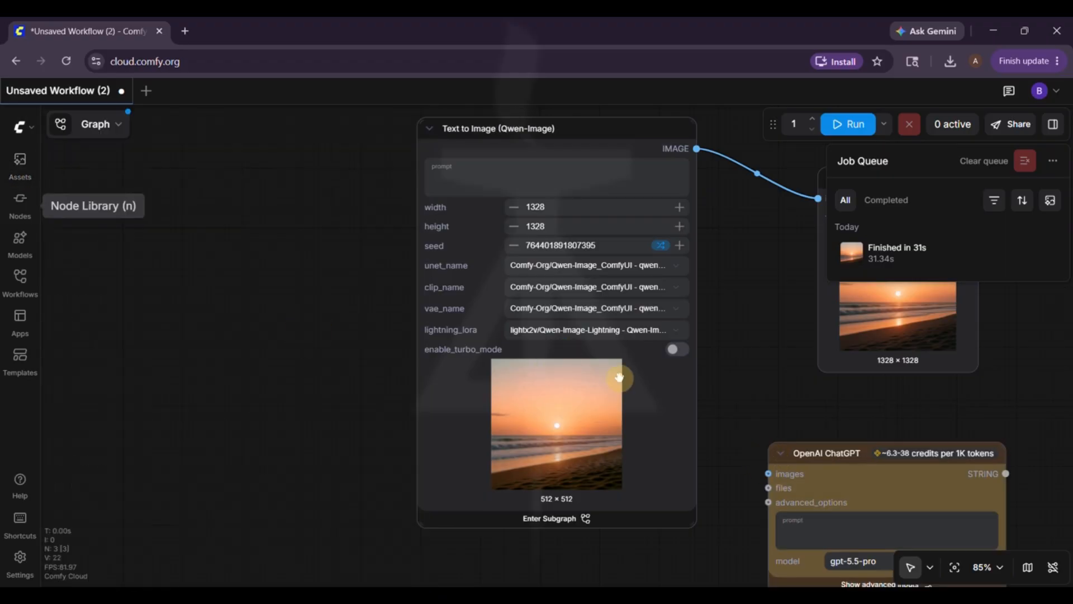
pyautogui.moveTo(898, 465); pyautogui.dragTo(216, 213)
pyautogui.moveTo(319, 219); pyautogui.dragTo(421, 174)
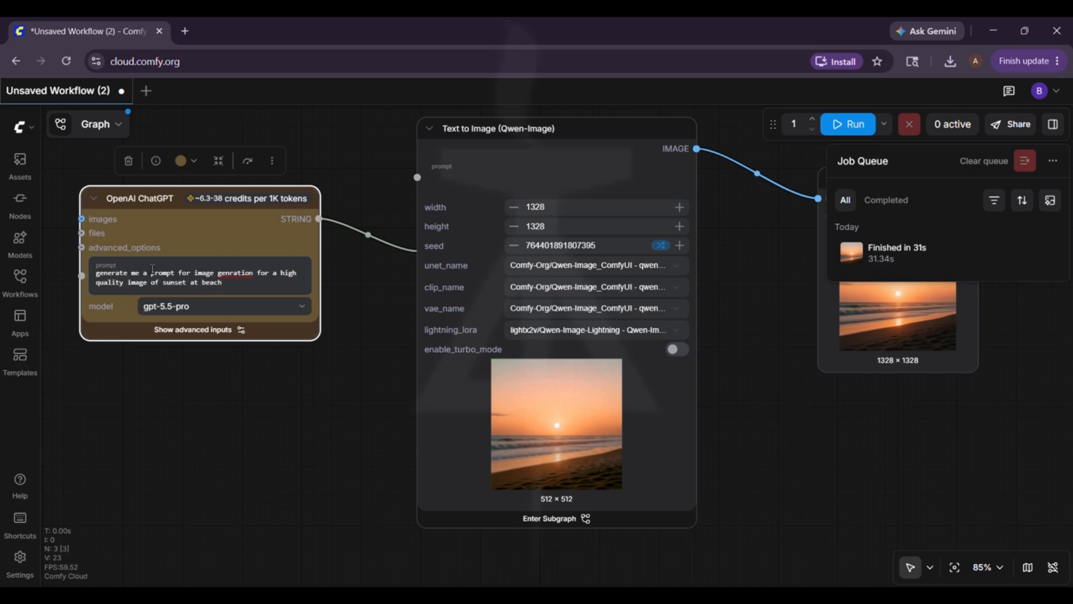
# Correct the misspelled "genration" to "generation" in the OpenAI ChatGPT prompt and run the workflow
pyautogui.rightClick(237, 274)
pyautogui.click(285, 261)
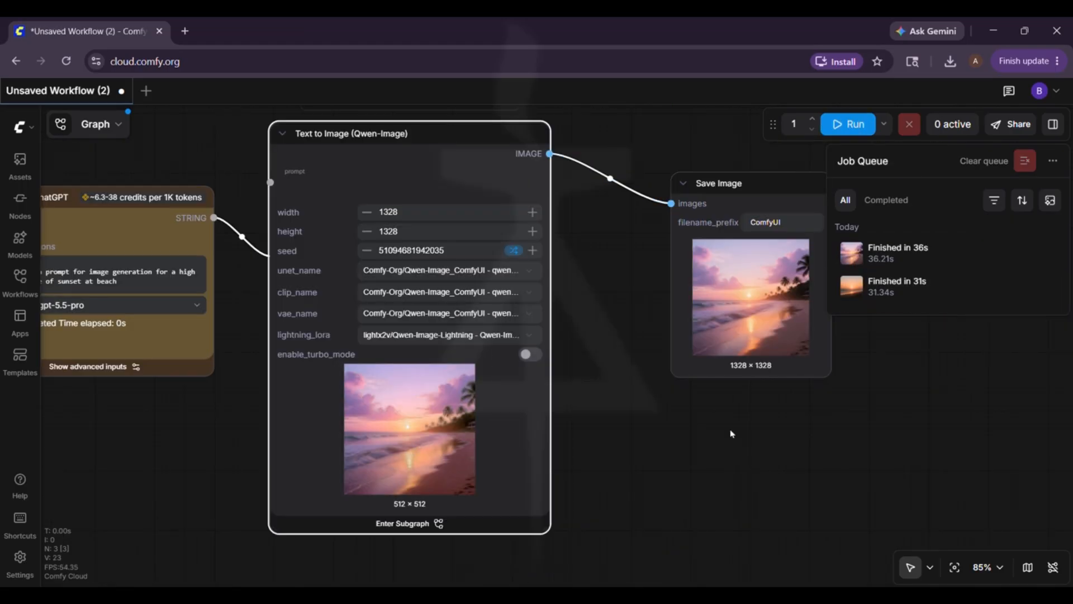
# Download the new beach image from the Save Image node and open the file to inspect it up close
pyautogui.click(690, 326)
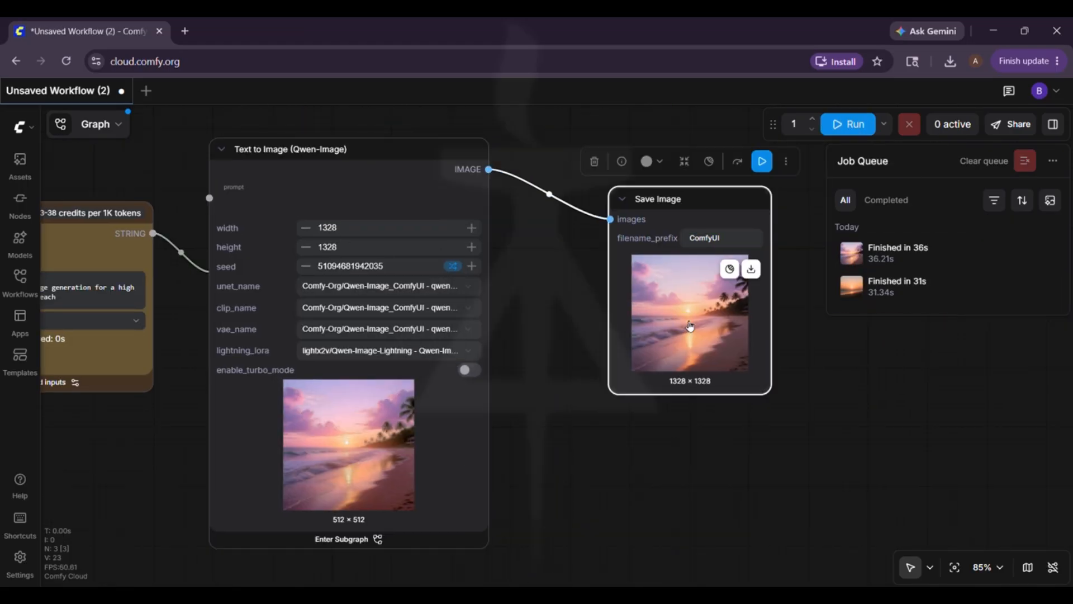
pyautogui.click(751, 271)
pyautogui.click(797, 100)
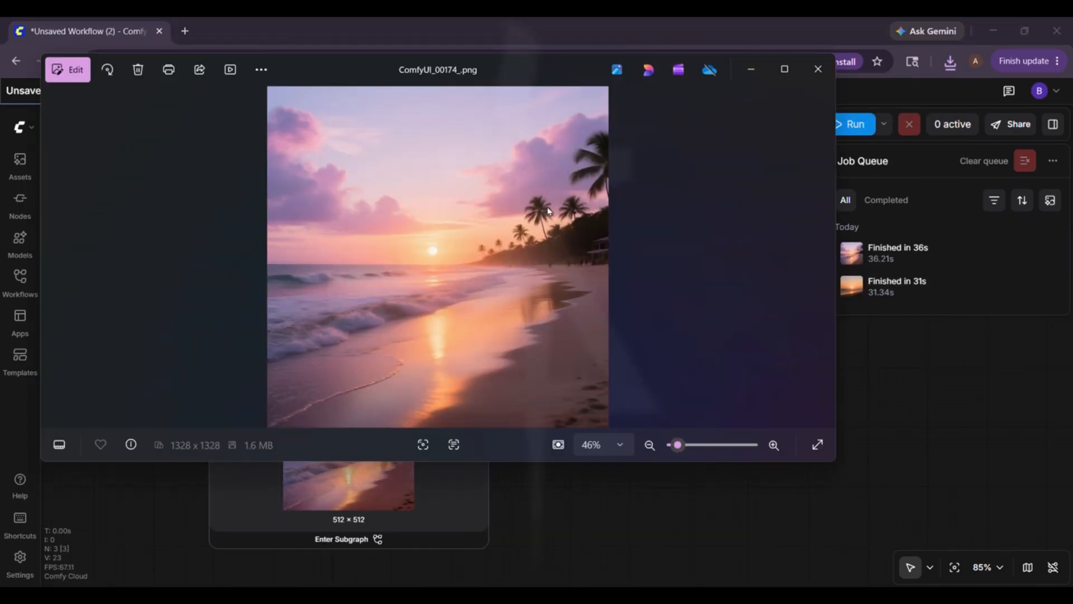
pyautogui.scroll(4, 520, 243)
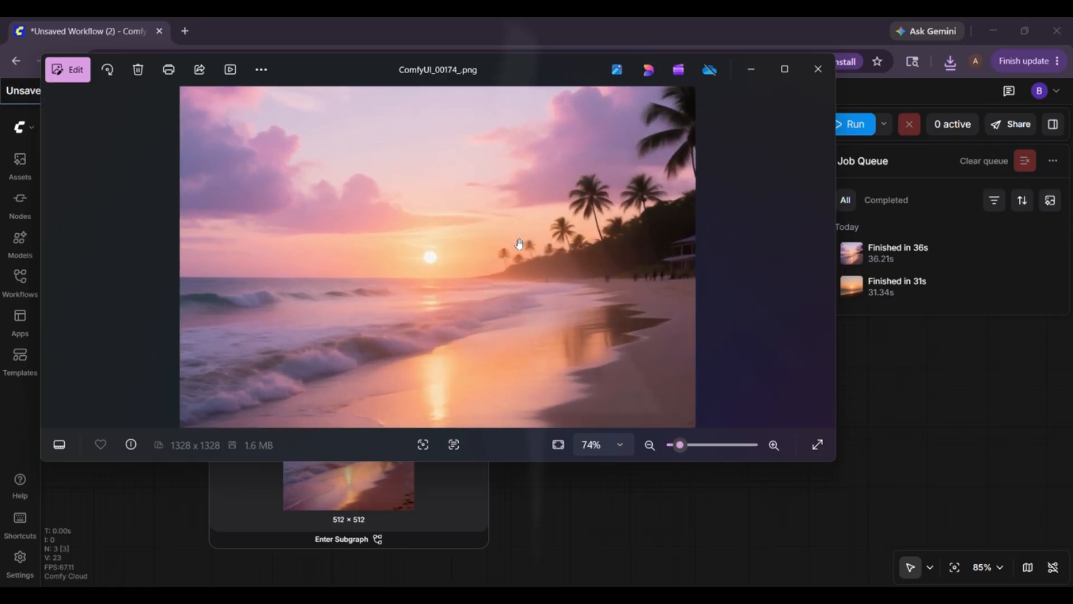
# Look over the lower part of the downloaded beach image and close the image viewer
pyautogui.moveTo(406, 295); pyautogui.dragTo(400, 161)
pyautogui.scroll(-4, 400, 162)
pyautogui.click(818, 69)
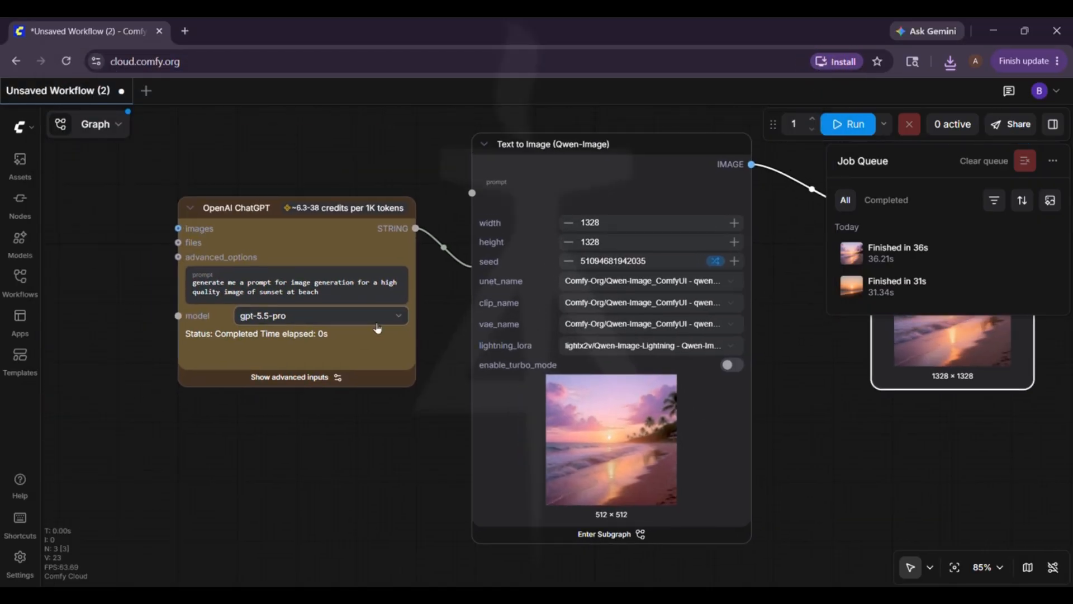
# Search the node library for "style trans" and place a Magnific Image Style Transfer node on the canvas
pyautogui.click(20, 202)
pyautogui.click(129, 166)
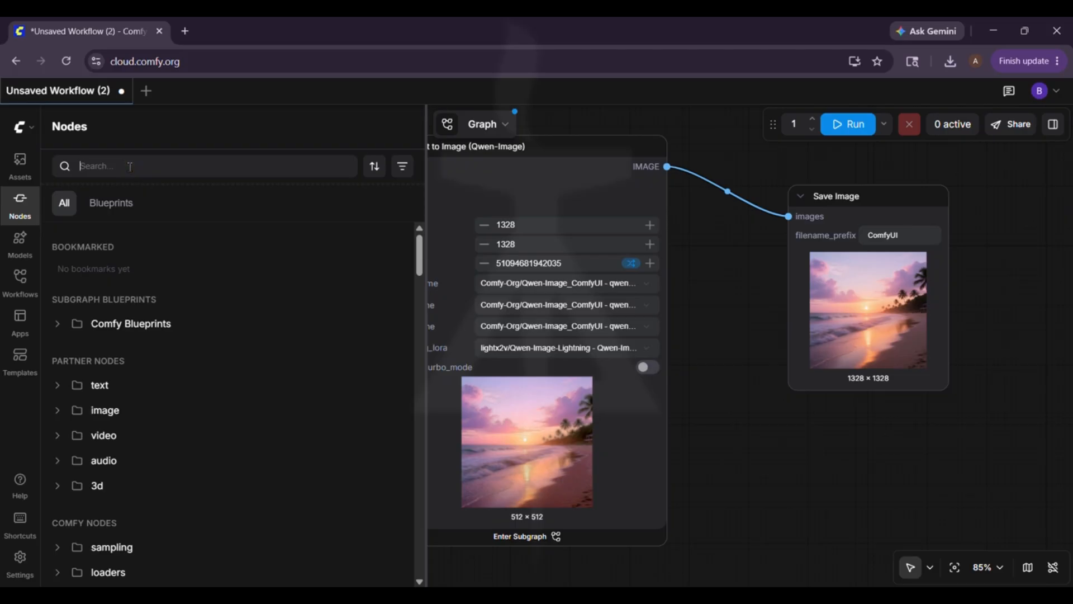
pyautogui.write('style trans')
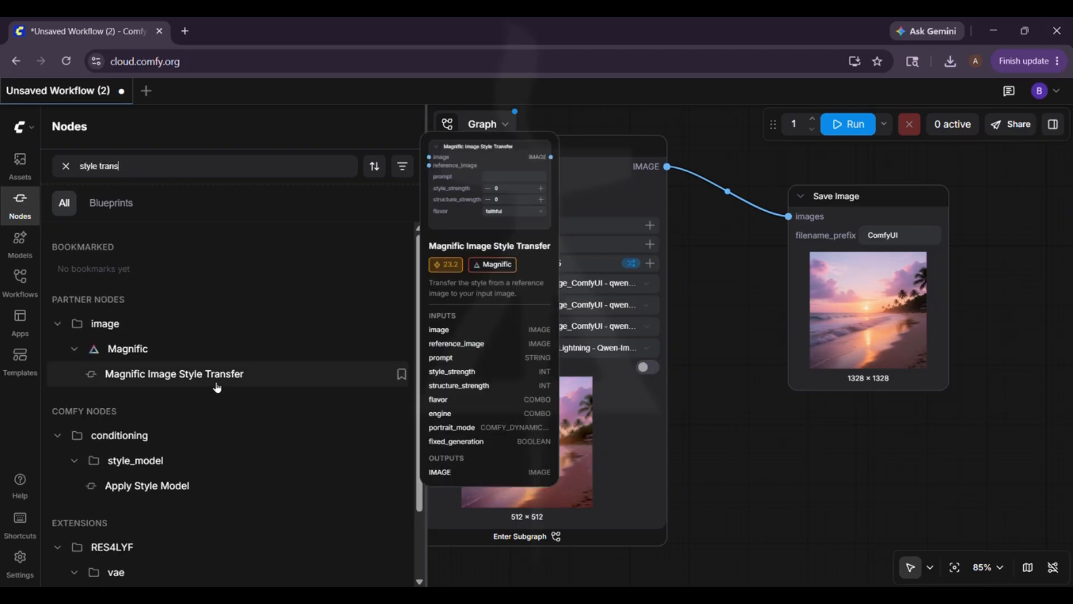
pyautogui.moveTo(206, 375); pyautogui.dragTo(716, 140)
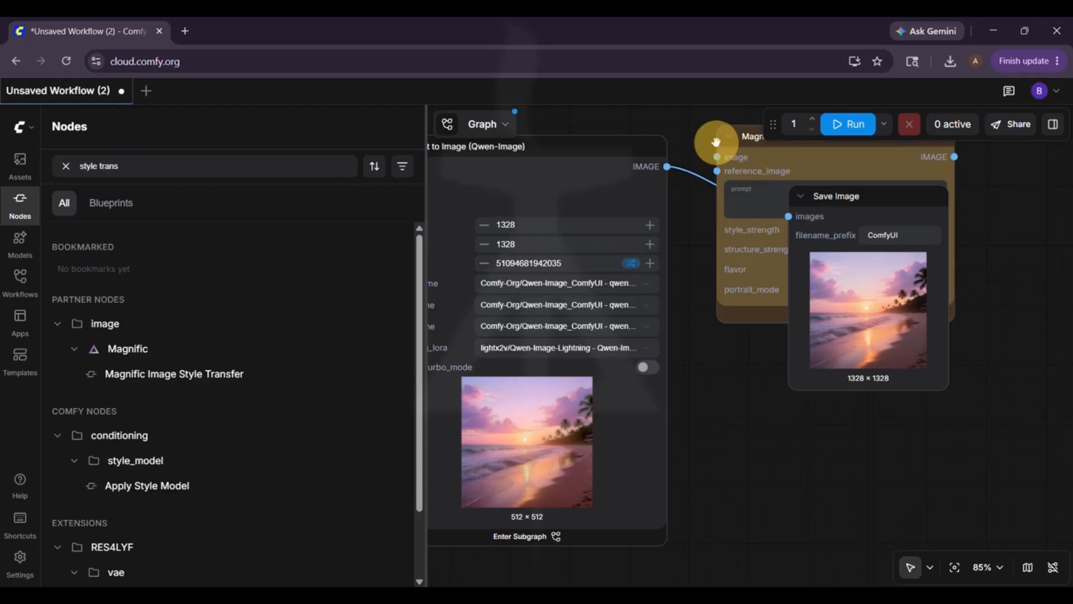
# Close the node library and delete the Save Image node that overlaps Magnific Image Style Transfer
pyautogui.rightClick(789, 460)
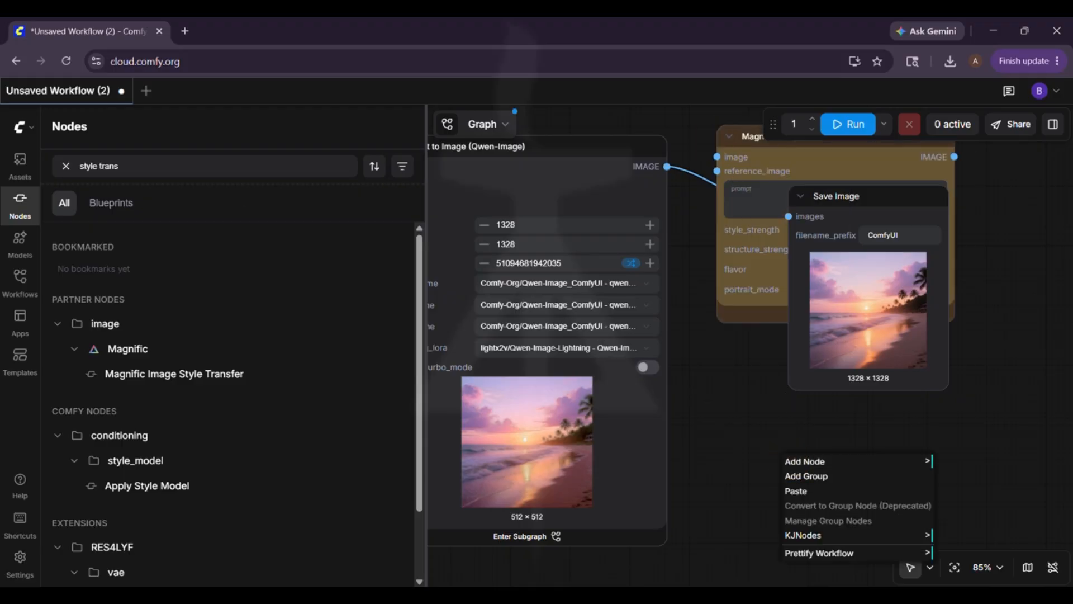
pyautogui.click(19, 206)
pyautogui.moveTo(794, 468); pyautogui.dragTo(455, 494)
pyautogui.moveTo(510, 231); pyautogui.dragTo(836, 223)
pyautogui.click(752, 244)
pyautogui.press('Delete')
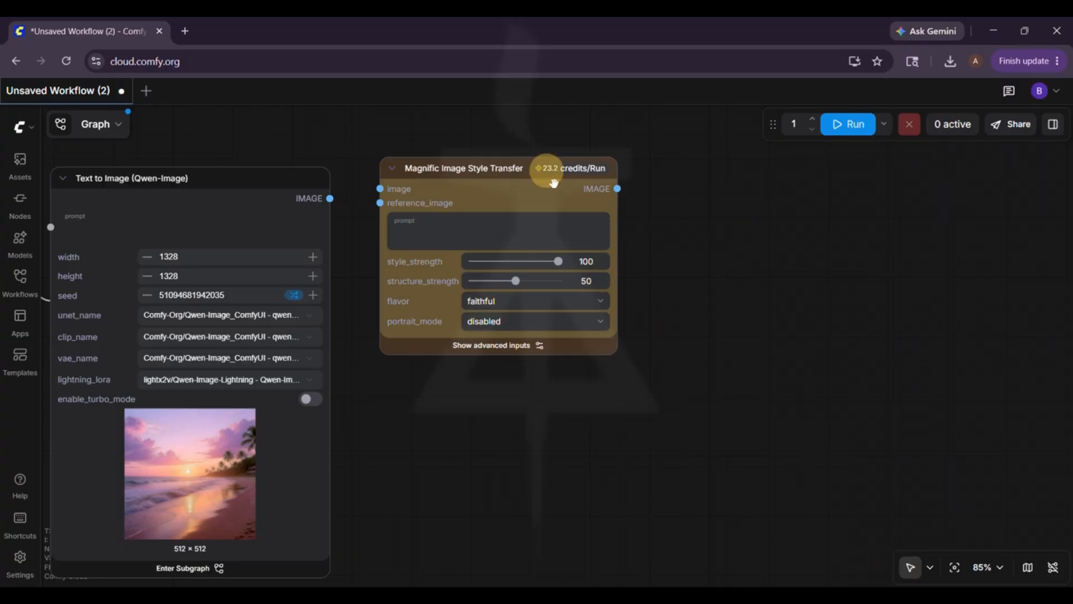
# Move Magnific Image Style Transfer away from Text to Image and connect Text to Image's IMAGE output to its image input
pyautogui.moveTo(551, 176); pyautogui.dragTo(618, 229)
pyautogui.moveTo(331, 199); pyautogui.dragTo(446, 242)
pyautogui.moveTo(555, 234); pyautogui.dragTo(579, 246)
# Search the node library for "load" and place a Load Image node above Magnific Image Style Transfer
pyautogui.click(20, 204)
pyautogui.click(174, 165)
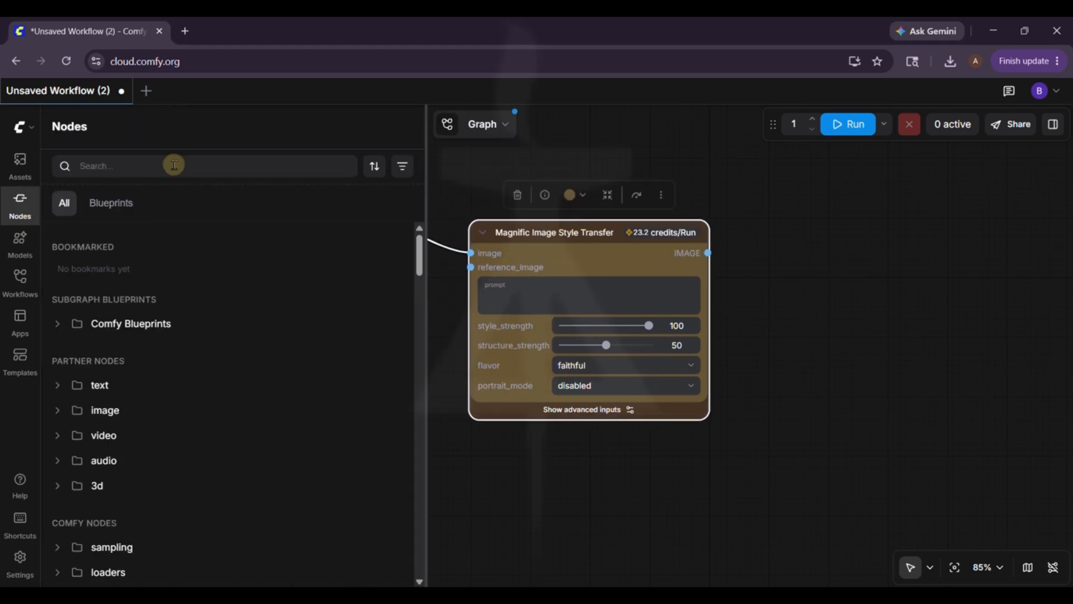
pyautogui.write('load')
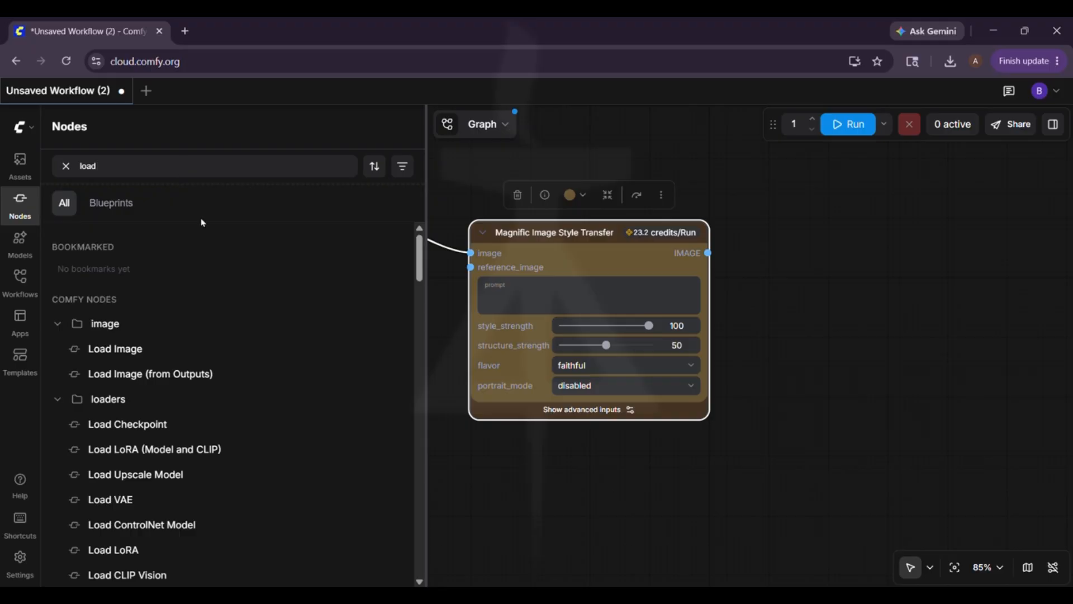
pyautogui.moveTo(145, 345)
pyautogui.moveTo(145, 346); pyautogui.dragTo(544, 130)
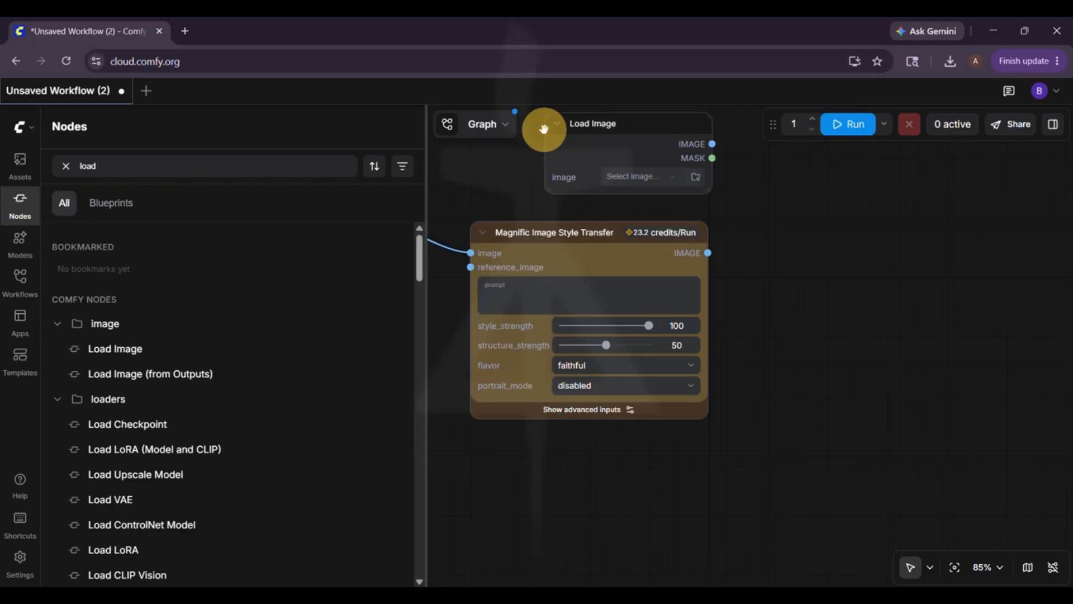
# Search the node library for "save image" and place a Save Image node to the right of Magnific Image Style Transfer
pyautogui.click(305, 166)
pyautogui.press('BackSpace')
pyautogui.press('BackSpace')
pyautogui.press('BackSpace')
pyautogui.press('BackSpace')
pyautogui.write('save image')
pyautogui.moveTo(167, 471)
pyautogui.moveTo(166, 470); pyautogui.dragTo(855, 275)
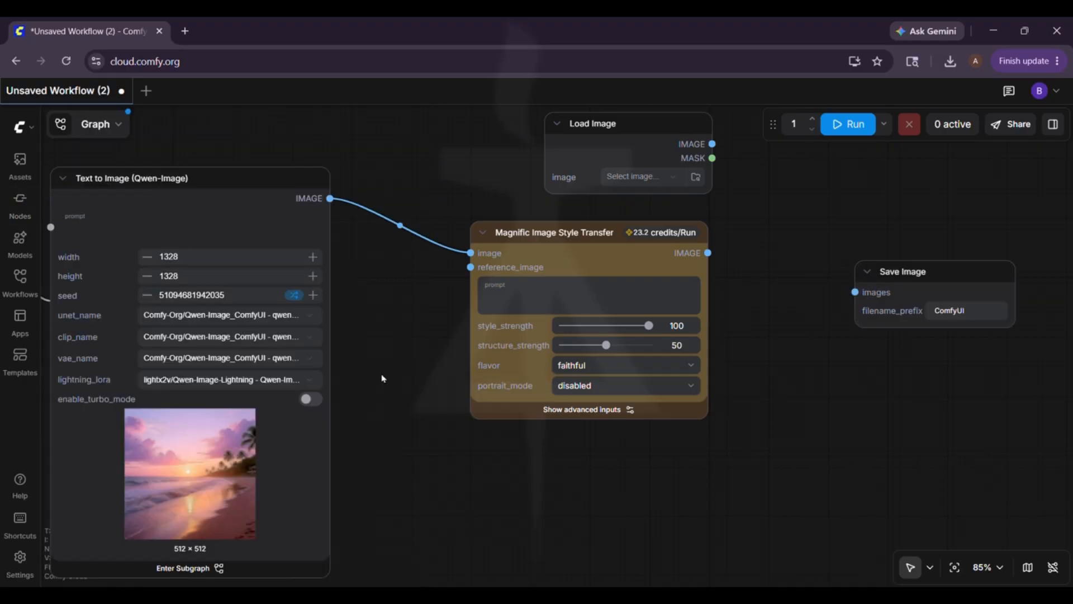
# Choose the Starry Night painting as the Load Image picture and move the node clear of Magnific Image Style Transfer
pyautogui.click(595, 232)
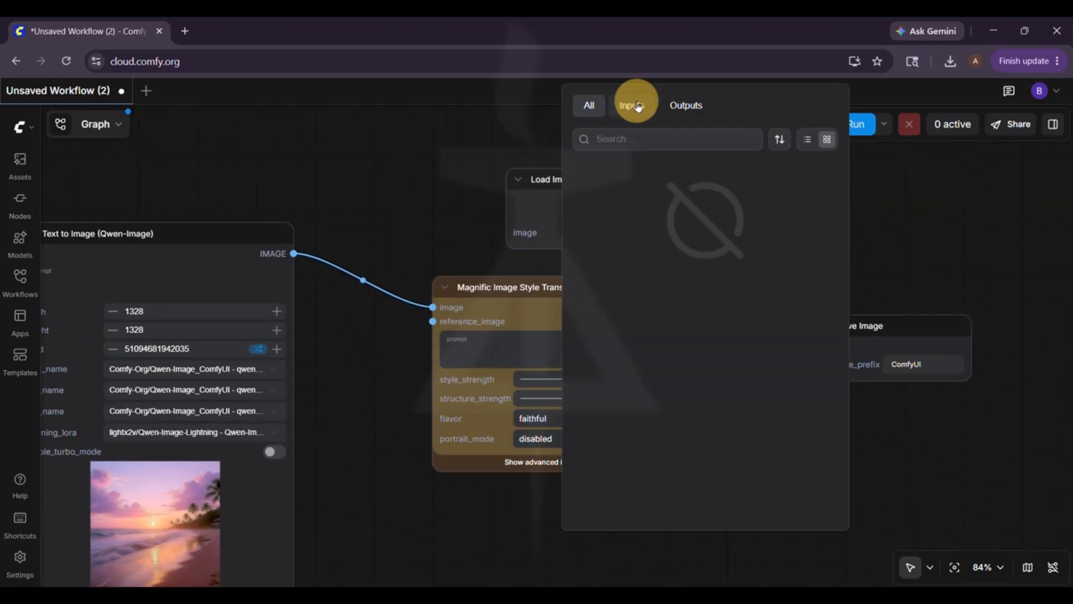
pyautogui.click(636, 106)
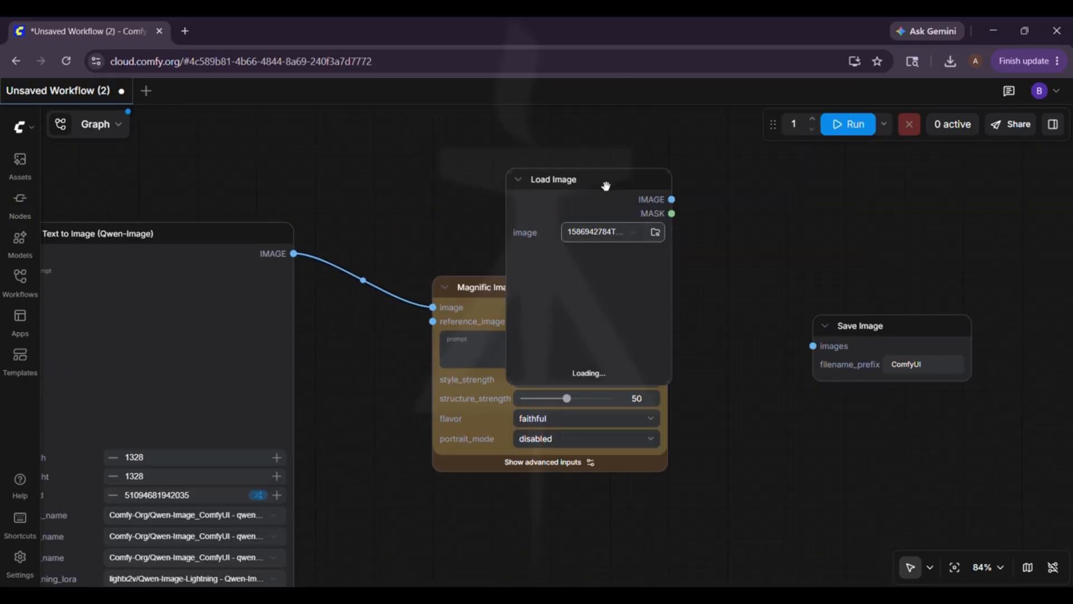
pyautogui.moveTo(606, 184); pyautogui.dragTo(572, 140)
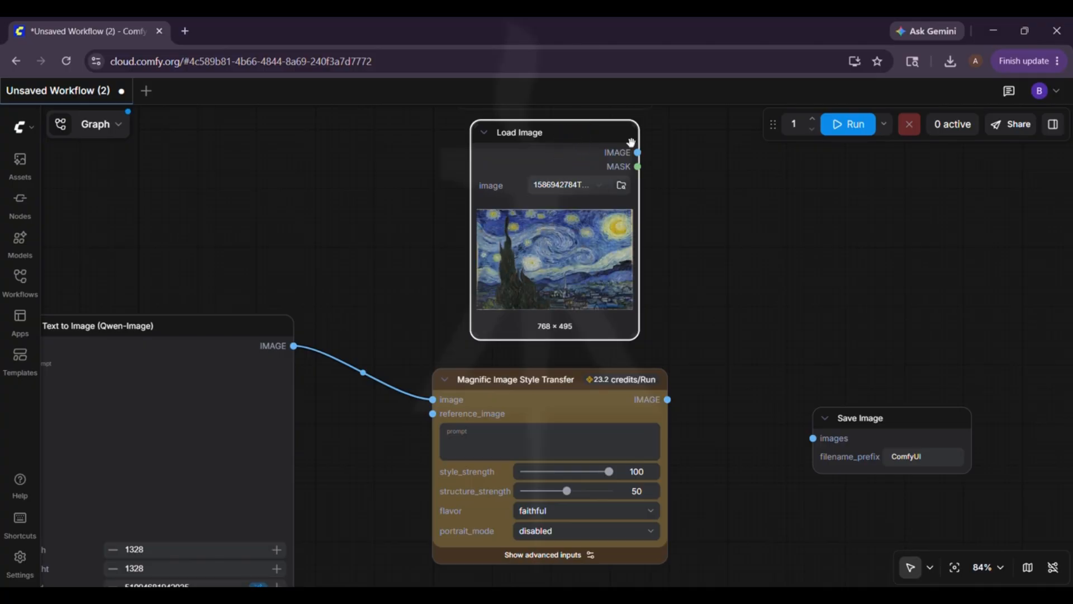
# Connect Load Image's IMAGE output to reference_image and Magnific Image Style Transfer's IMAGE output to Save Image
pyautogui.moveTo(638, 153); pyautogui.dragTo(432, 413)
pyautogui.moveTo(577, 136); pyautogui.dragTo(210, 148)
pyautogui.moveTo(531, 262); pyautogui.dragTo(616, 151)
pyautogui.moveTo(752, 332); pyautogui.dragTo(895, 371)
pyautogui.moveTo(559, 234); pyautogui.dragTo(852, 187)
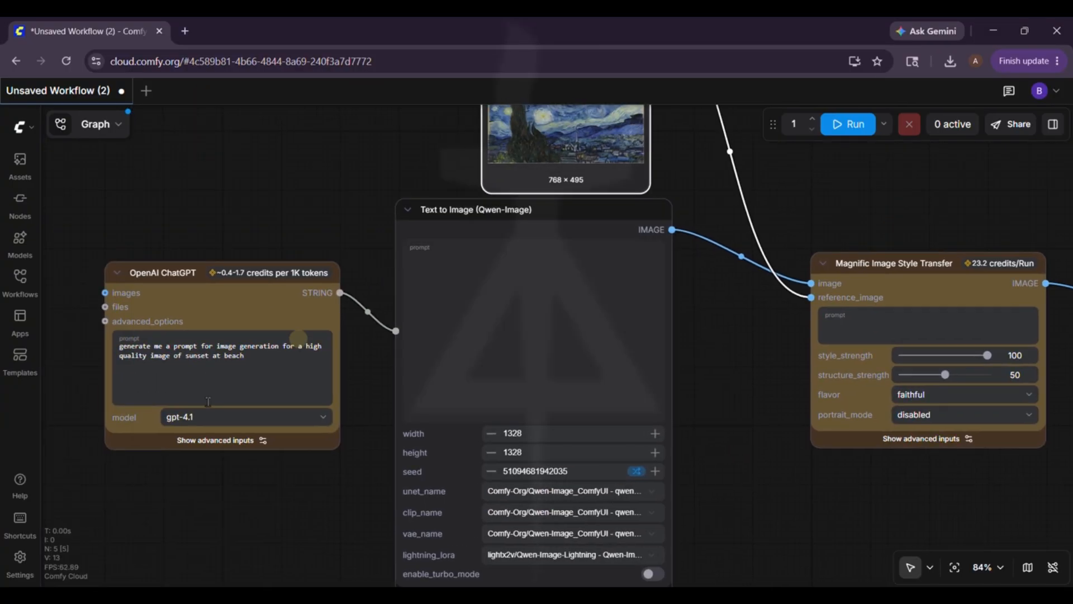
# Set the OpenAI ChatGPT node's model to gpt-4.1 and run the workflow
pyautogui.click(246, 417)
pyautogui.click(880, 159)
pyautogui.scroll(-3, 880, 159)
pyautogui.moveTo(953, 160); pyautogui.dragTo(756, 229)
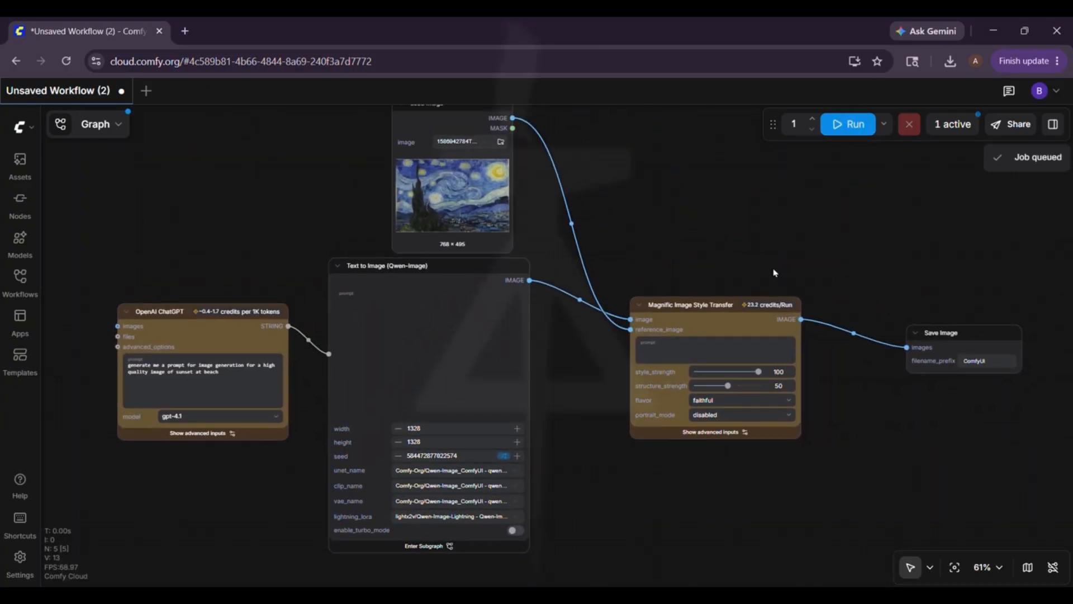
pyautogui.moveTo(726, 255); pyautogui.dragTo(733, 267)
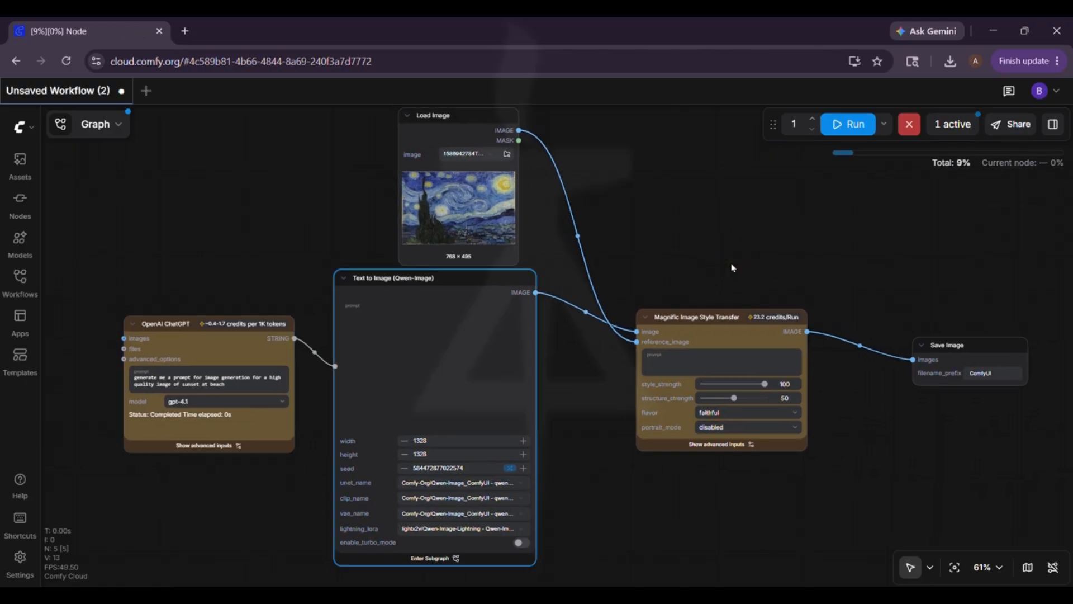
# Check the Text to Image preview up close and the running job's progress in the job queue
pyautogui.scroll(9, 473, 492)
pyautogui.moveTo(473, 492); pyautogui.dragTo(479, 433)
pyautogui.click(934, 129)
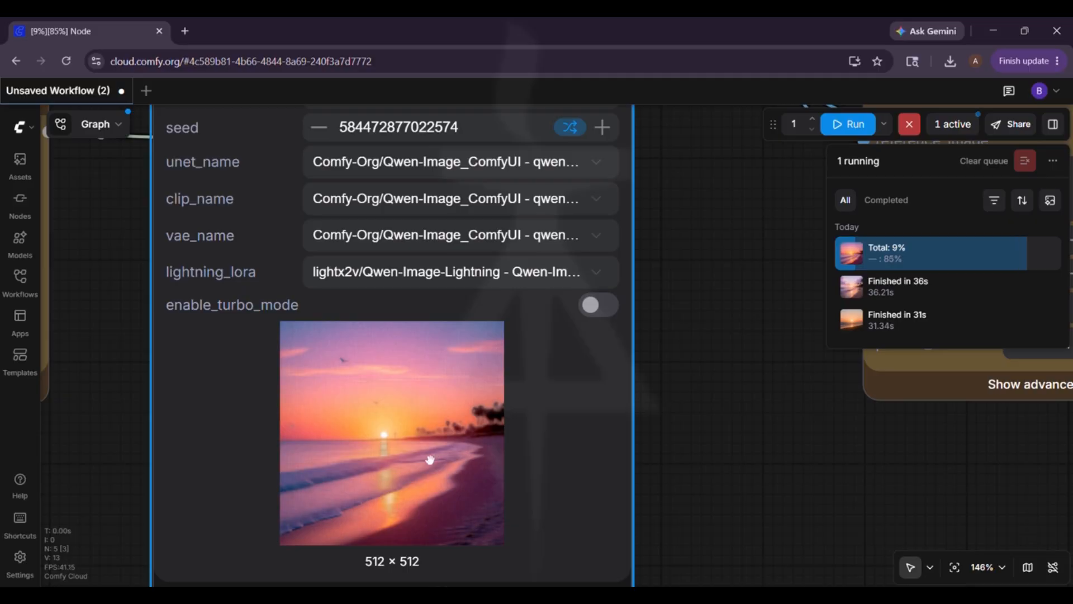
pyautogui.scroll(-7, 431, 461)
pyautogui.moveTo(580, 463); pyautogui.dragTo(347, 489)
# Download the styled image from Save Image and open ComfyUI_00175_.png maximized to inspect it up close
pyautogui.click(548, 448)
pyautogui.click(690, 309)
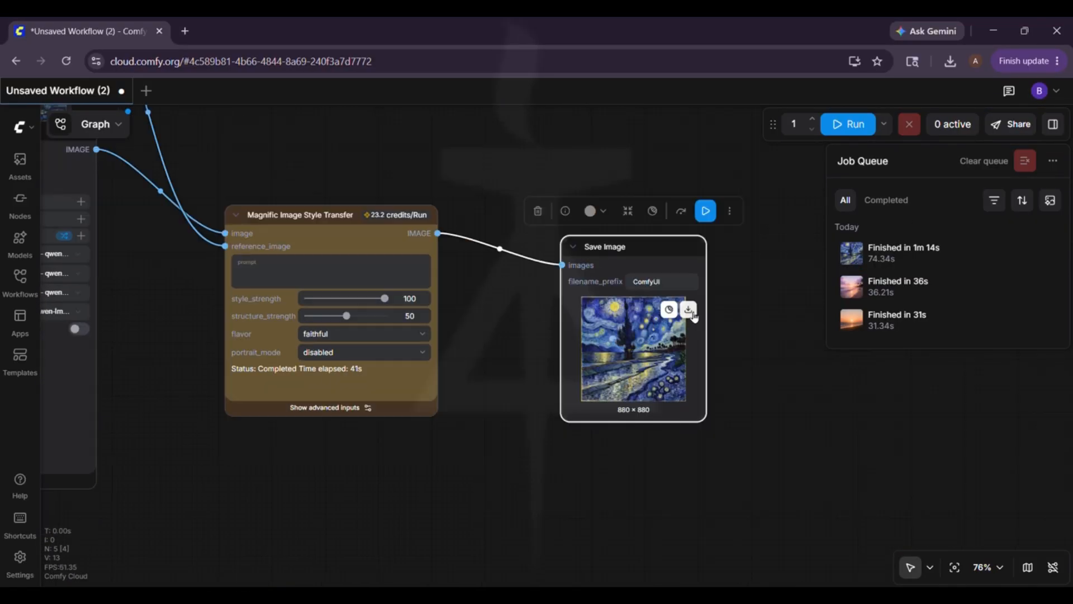
pyautogui.scroll(10, 653, 308)
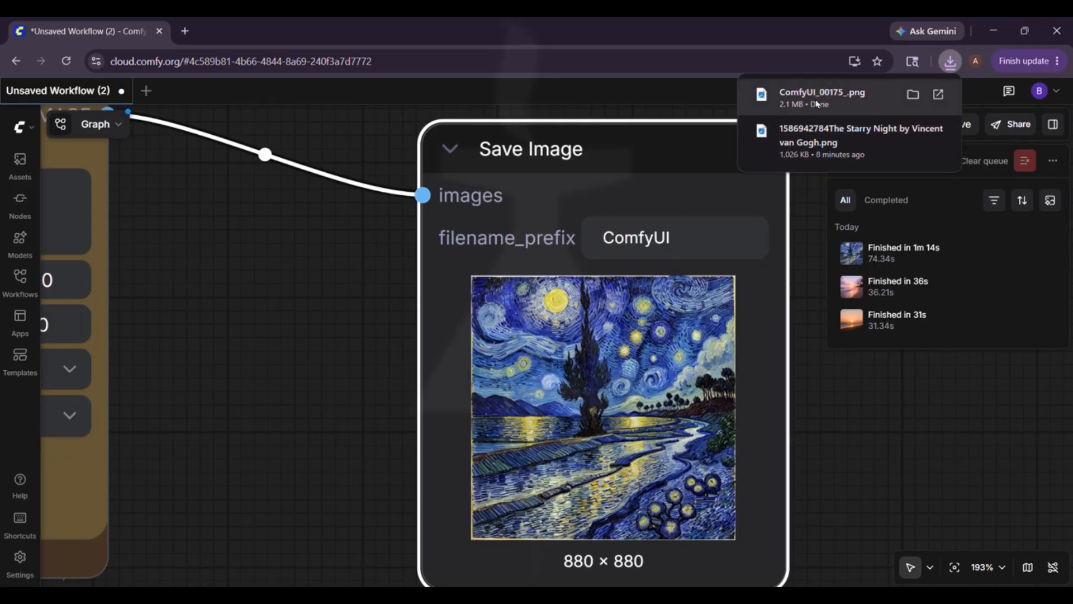
pyautogui.click(817, 104)
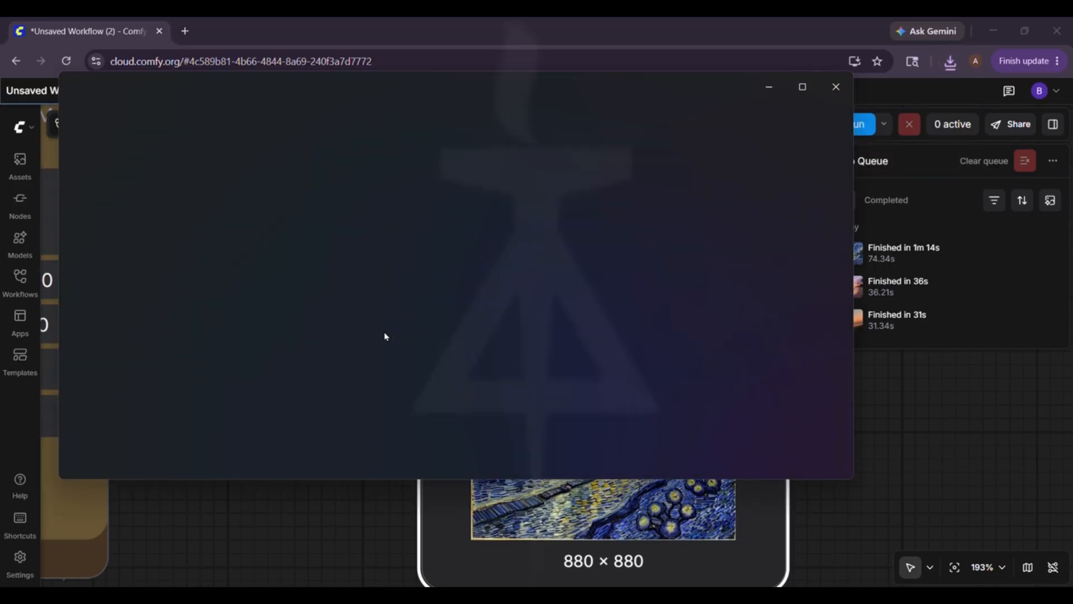
pyautogui.click(802, 87)
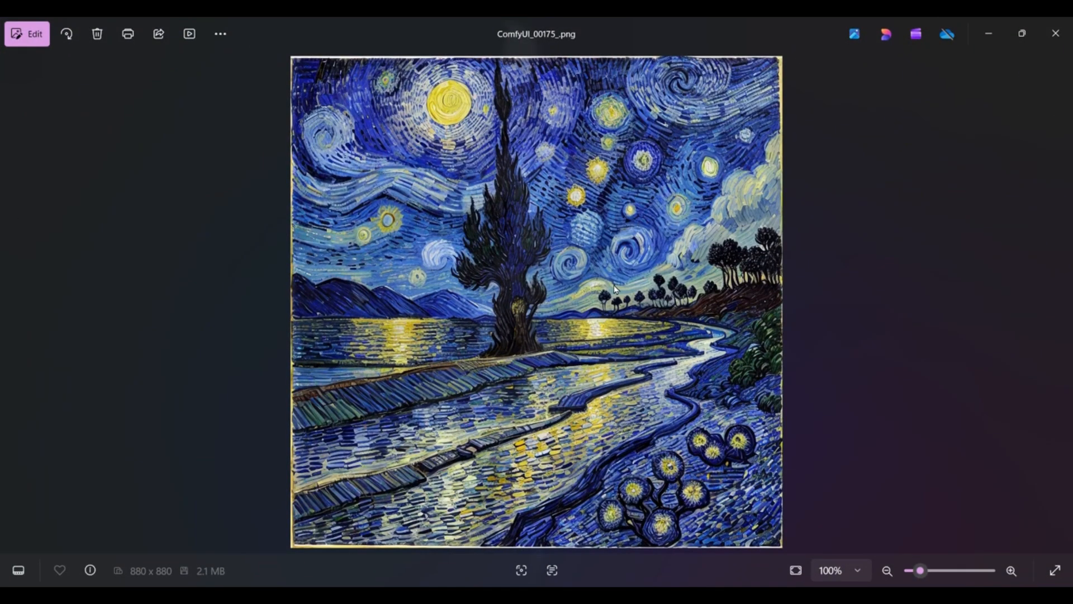
pyautogui.scroll(3, 615, 288)
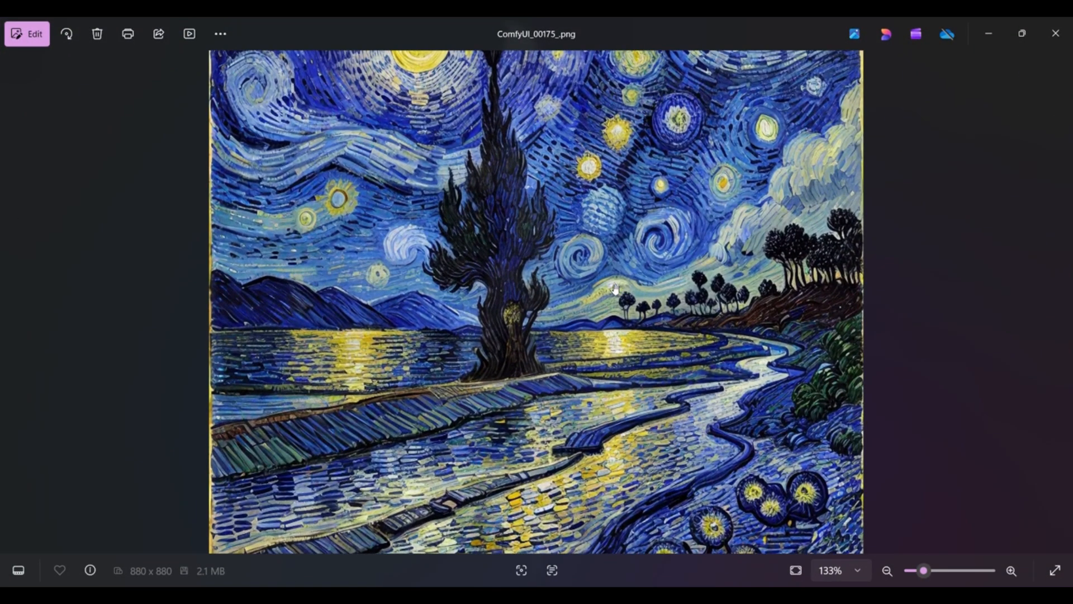
pyautogui.scroll(-3, 615, 289)
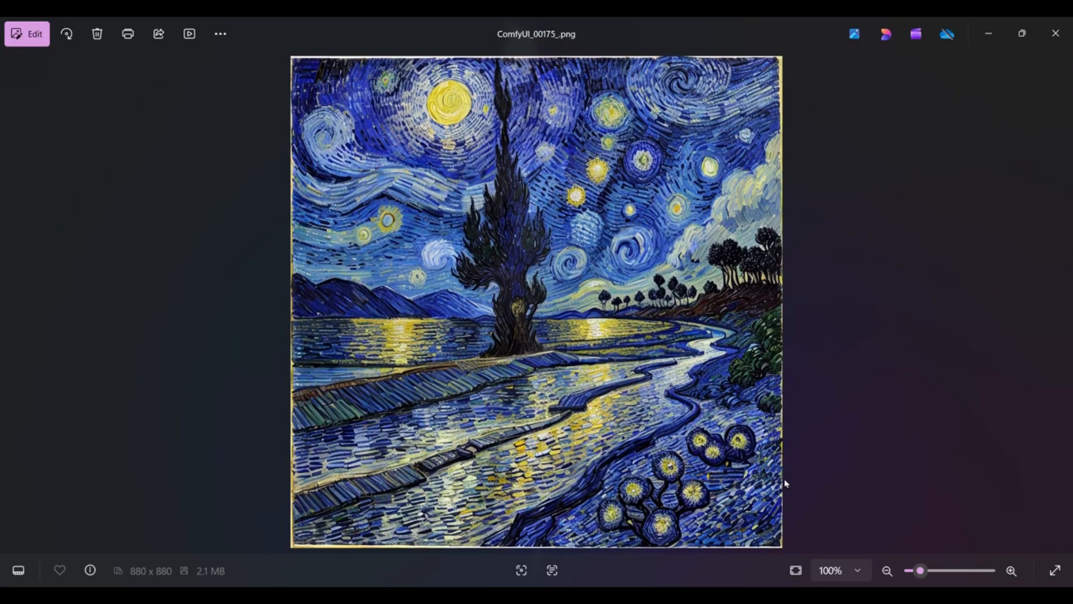
pyautogui.click(1048, 25)
# Examine the finished style transfer workflow, comparing the Text to Image preview with the reference painting and the node connections
pyautogui.moveTo(352, 338); pyautogui.dragTo(819, 350)
pyautogui.moveTo(606, 313); pyautogui.dragTo(990, 393)
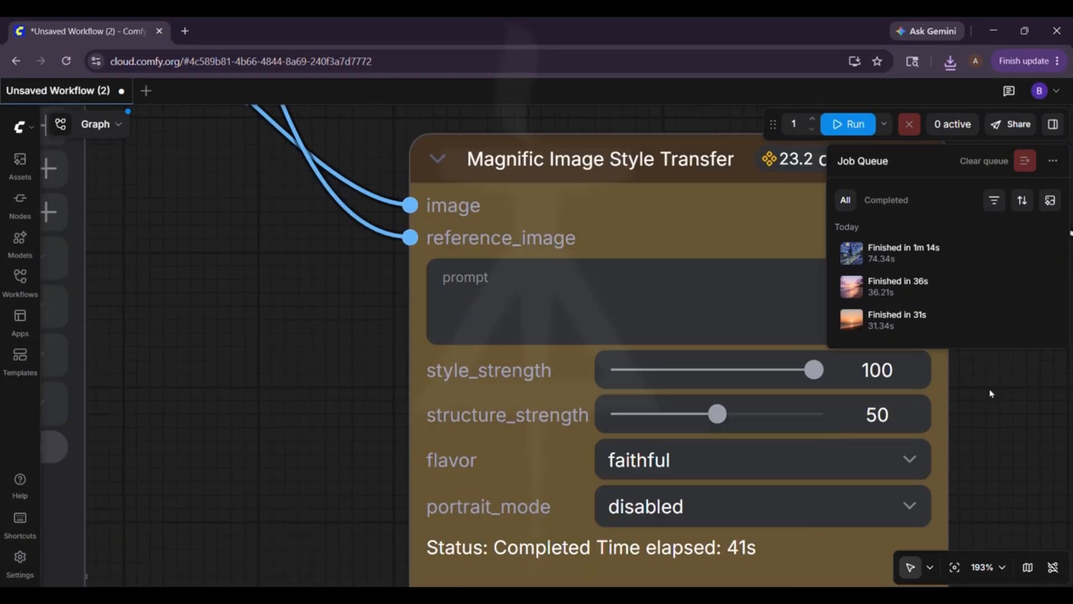
pyautogui.moveTo(247, 445); pyautogui.dragTo(757, 192)
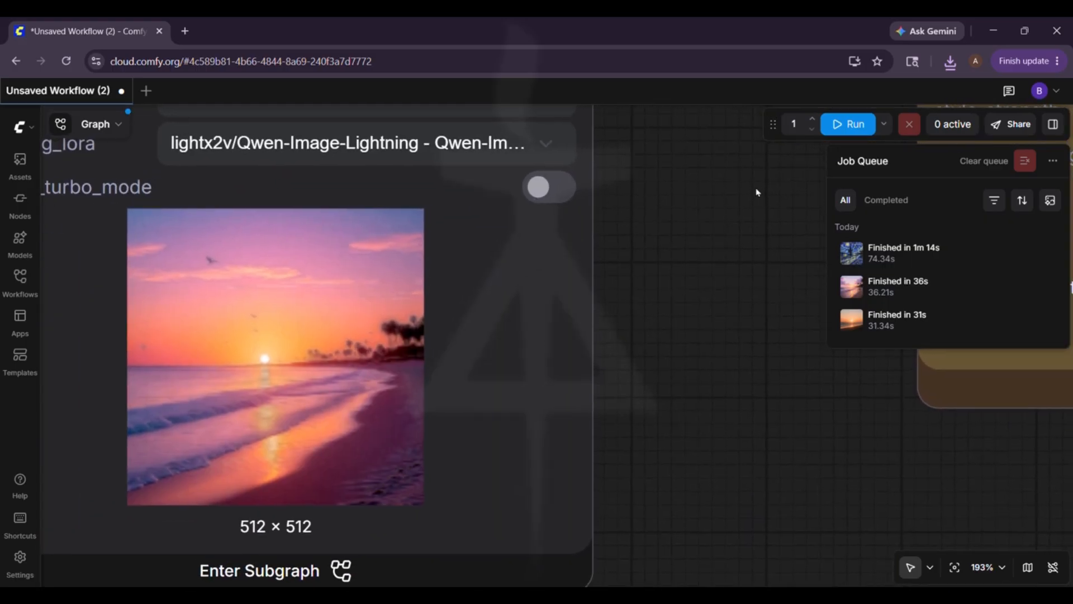
pyautogui.moveTo(766, 413); pyautogui.dragTo(568, 458)
pyautogui.scroll(-8, 567, 457)
pyautogui.scroll(4, 568, 458)
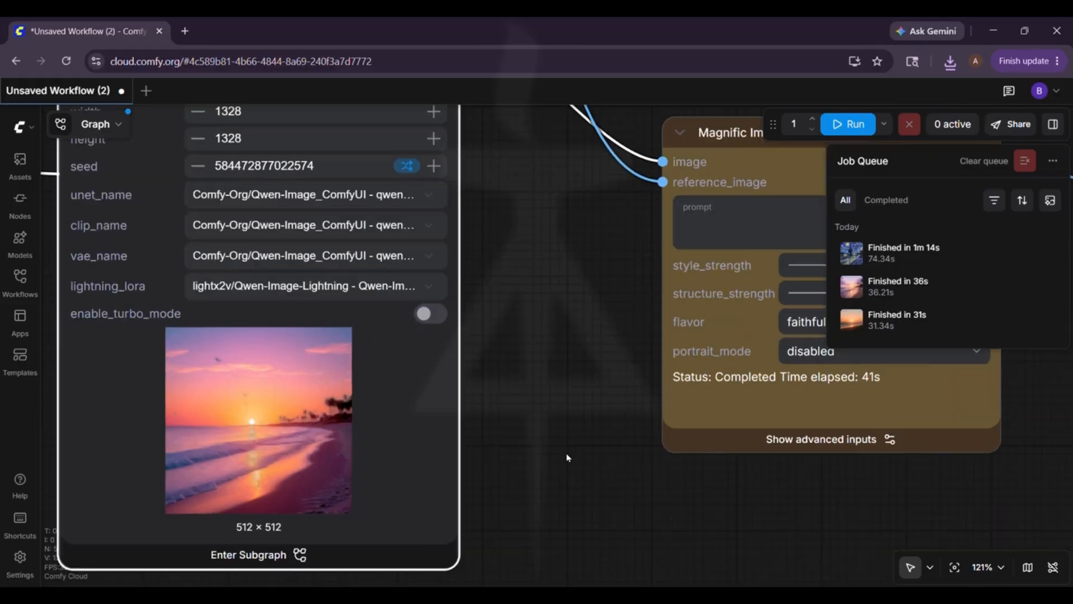
pyautogui.scroll(-3, 568, 458)
pyautogui.scroll(-5, 567, 457)
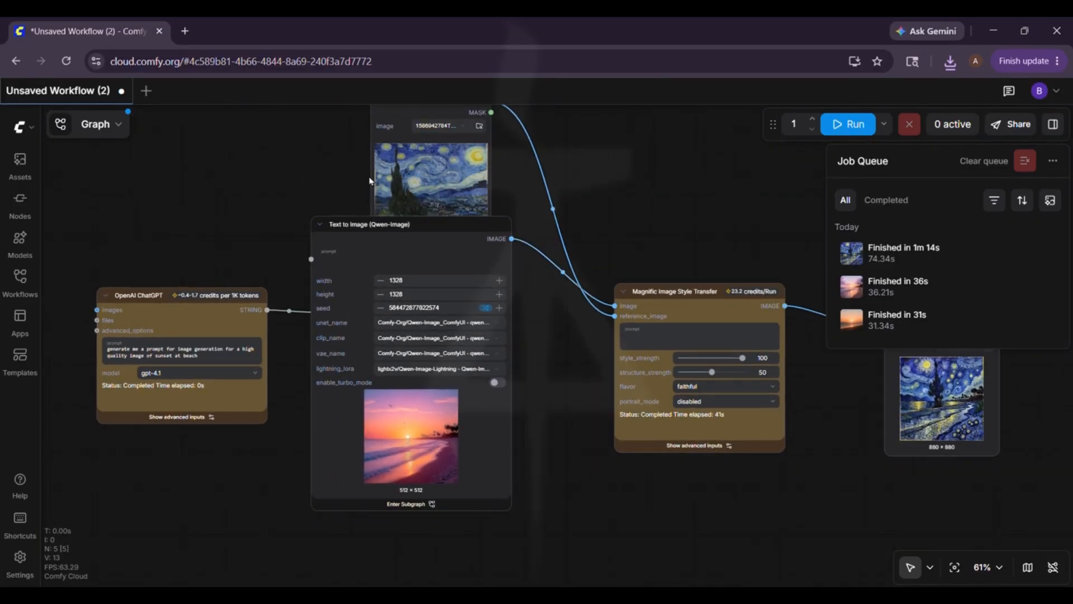
pyautogui.moveTo(287, 138); pyautogui.dragTo(284, 109)
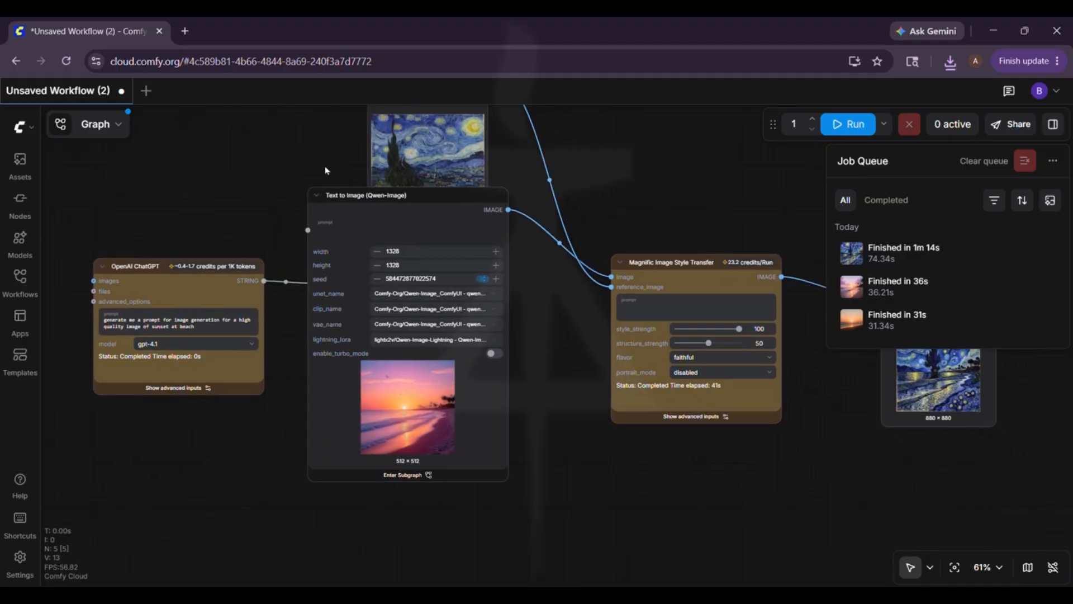
pyautogui.scroll(15, 390, 411)
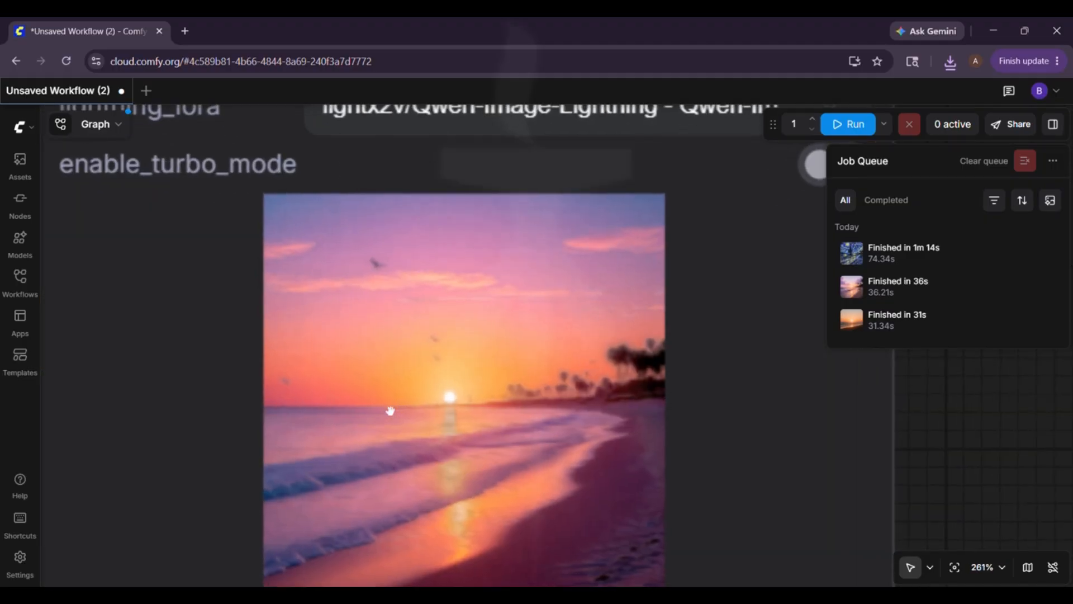
pyautogui.scroll(-11, 481, 428)
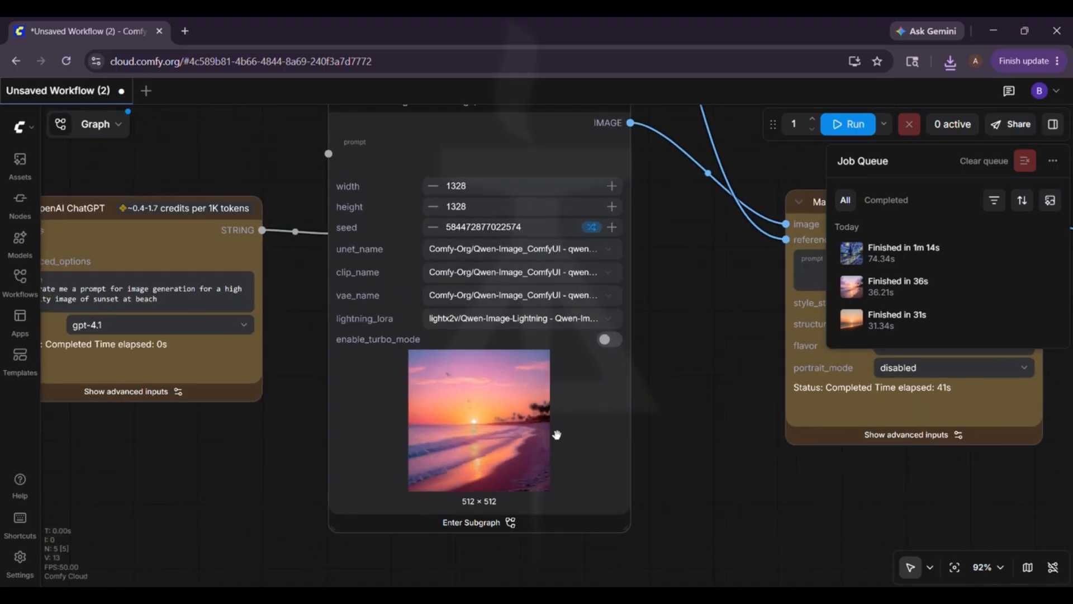
pyautogui.moveTo(683, 460); pyautogui.dragTo(443, 586)
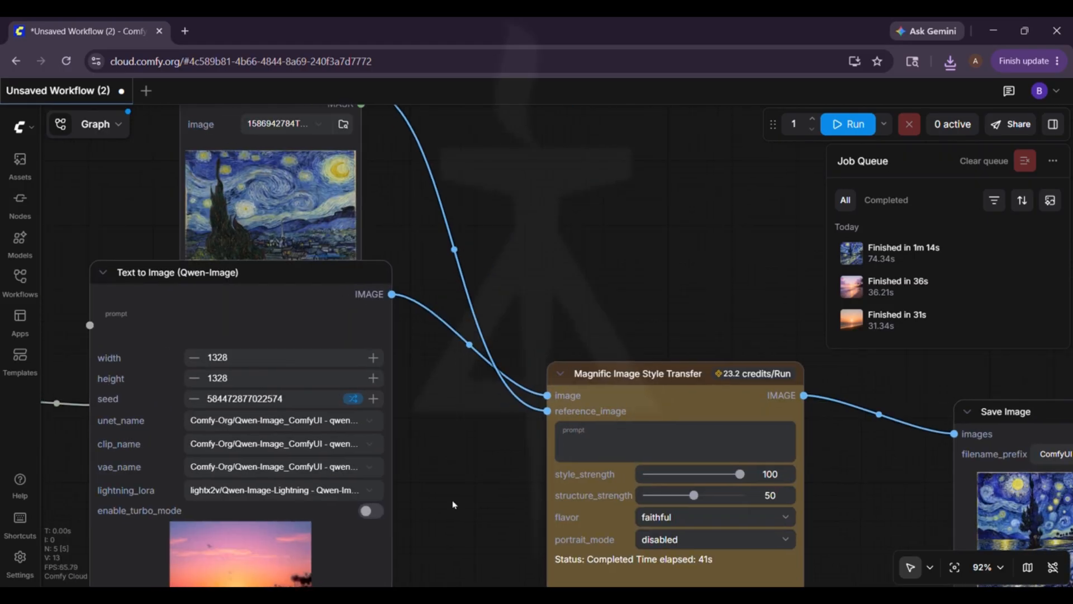
# Delete the Load Image and Magnific Image Style Transfer nodes from the workflow
pyautogui.moveTo(172, 148); pyautogui.dragTo(275, 165)
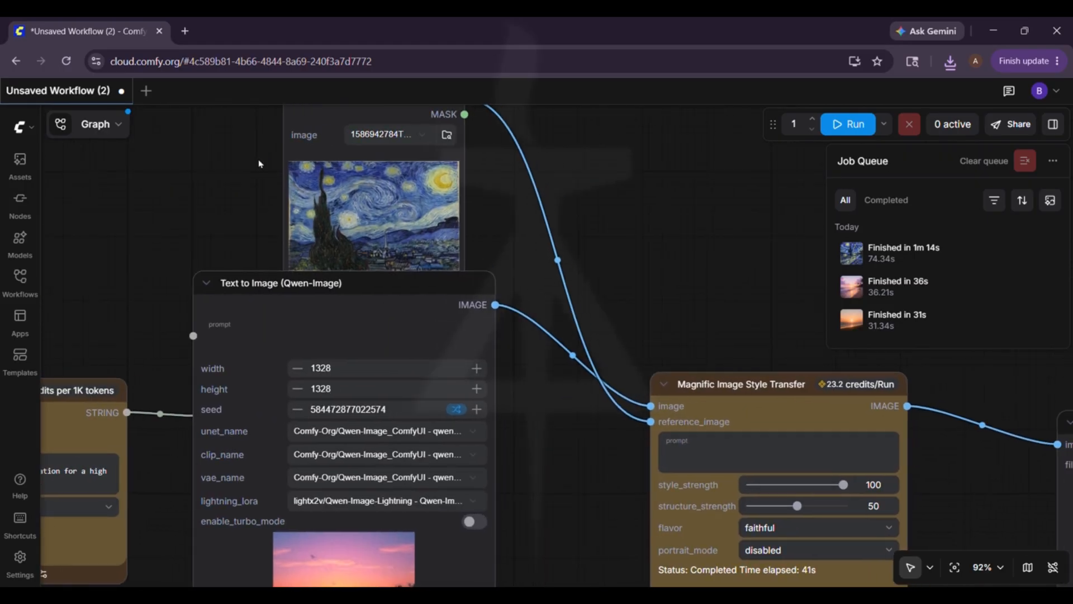
pyautogui.click(319, 109)
pyautogui.press('Delete')
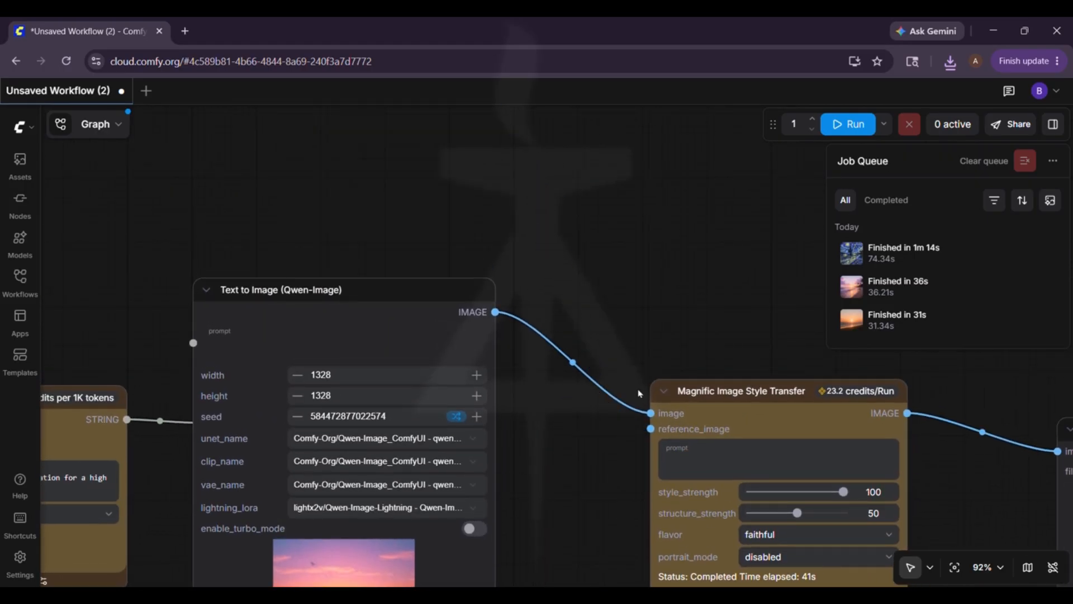
pyautogui.press('Delete')
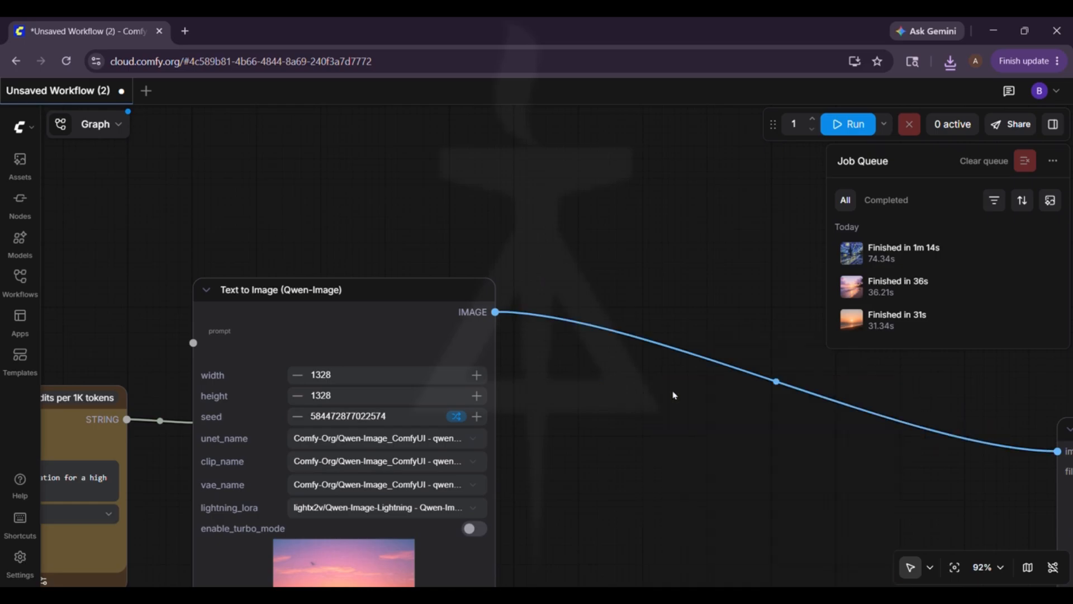
pyautogui.scroll(-15, 706, 393)
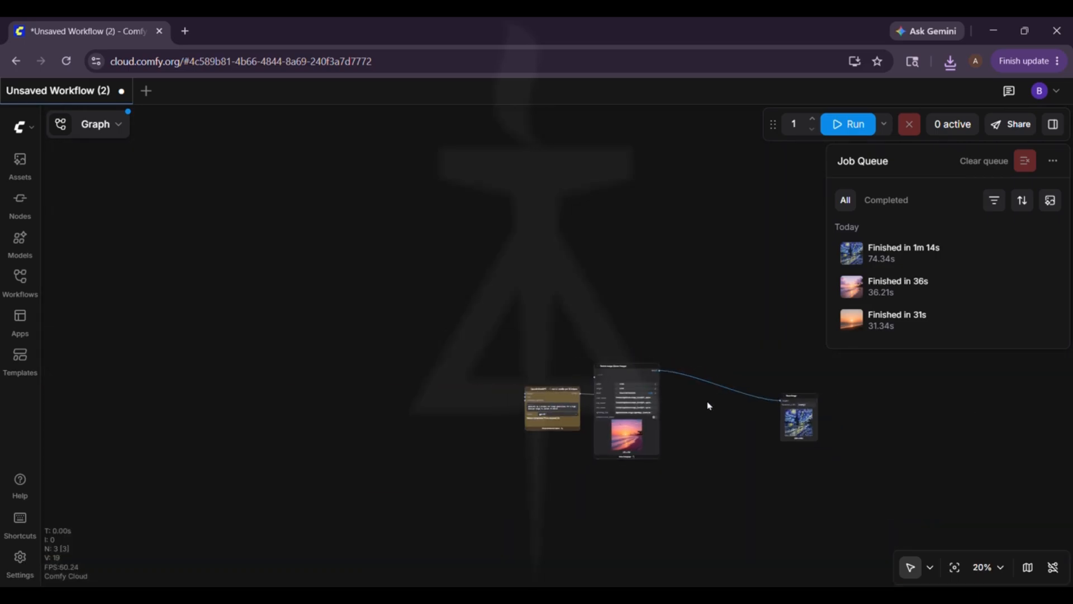
# Search the node library for "upscale" and add a Recraft Crisp Upscale Image node beside the Text to Image node
pyautogui.scroll(15, 708, 406)
pyautogui.click(19, 202)
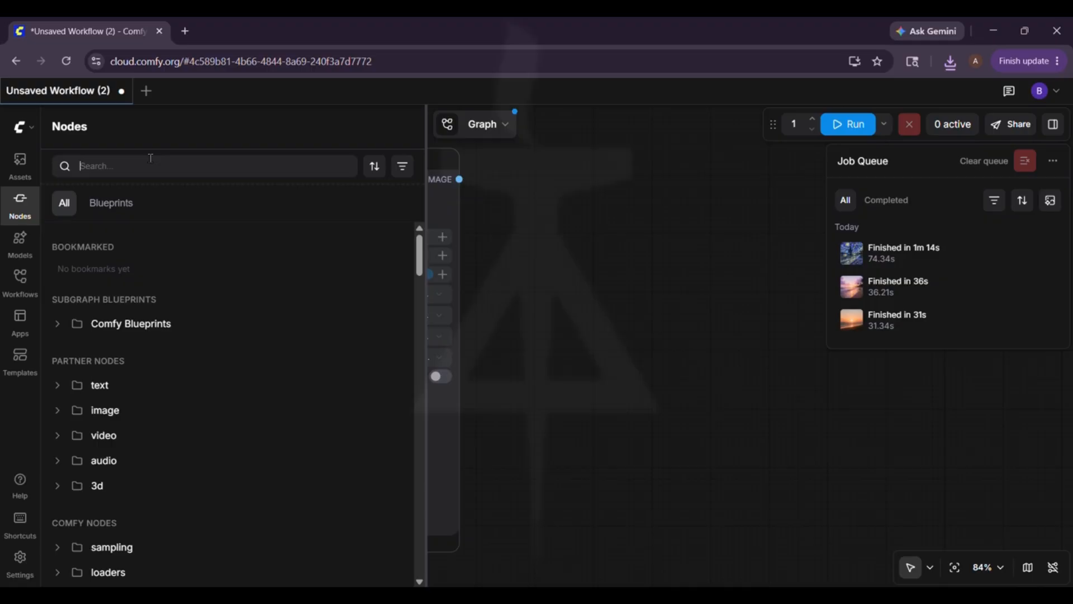
pyautogui.write('upscale')
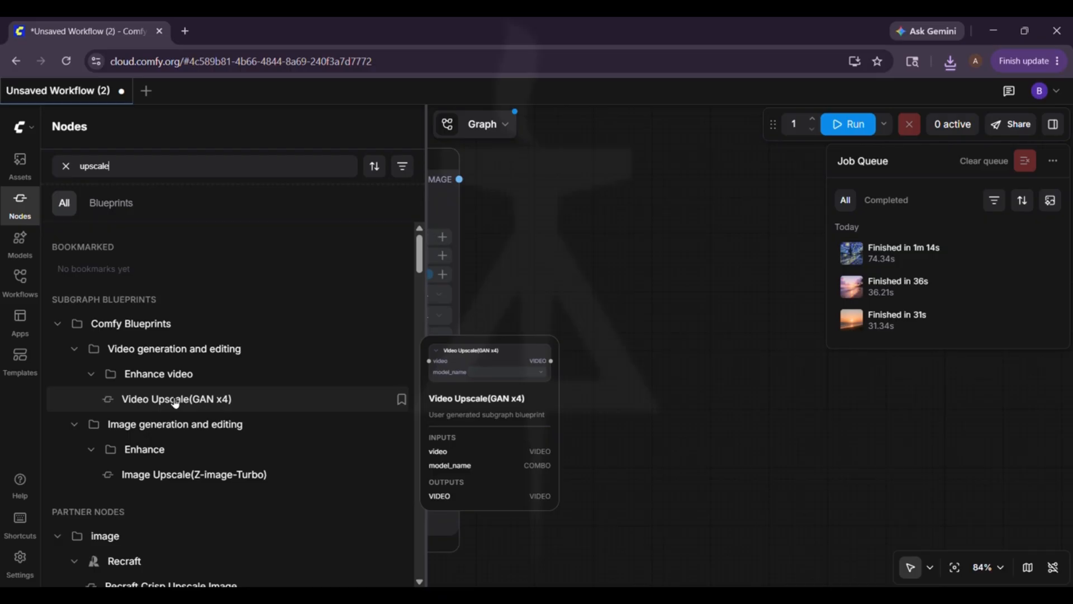
pyautogui.scroll(-4, 279, 401)
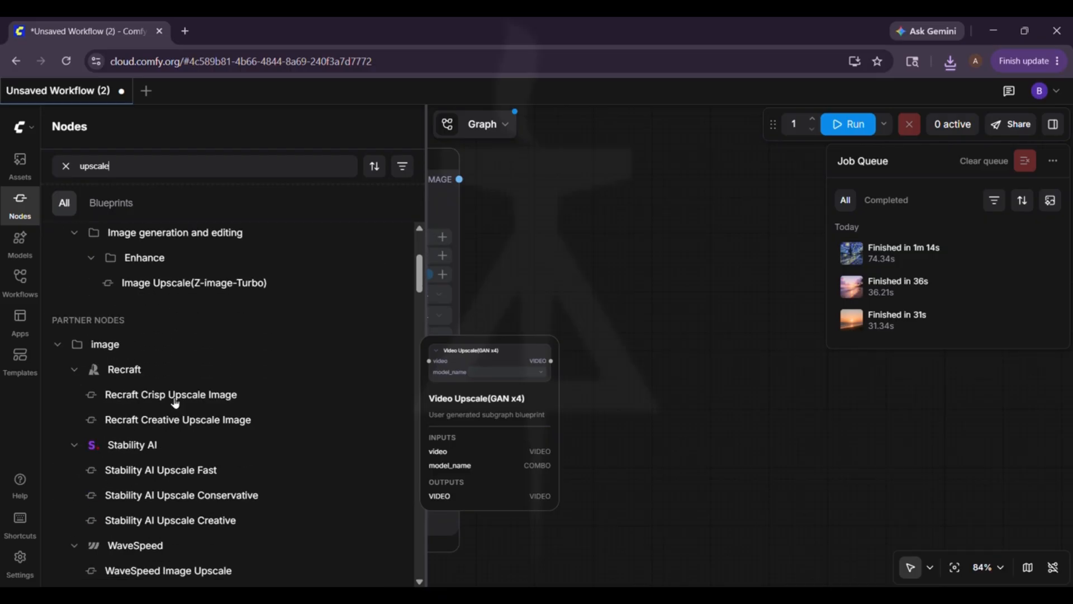
pyautogui.scroll(-2, 273, 405)
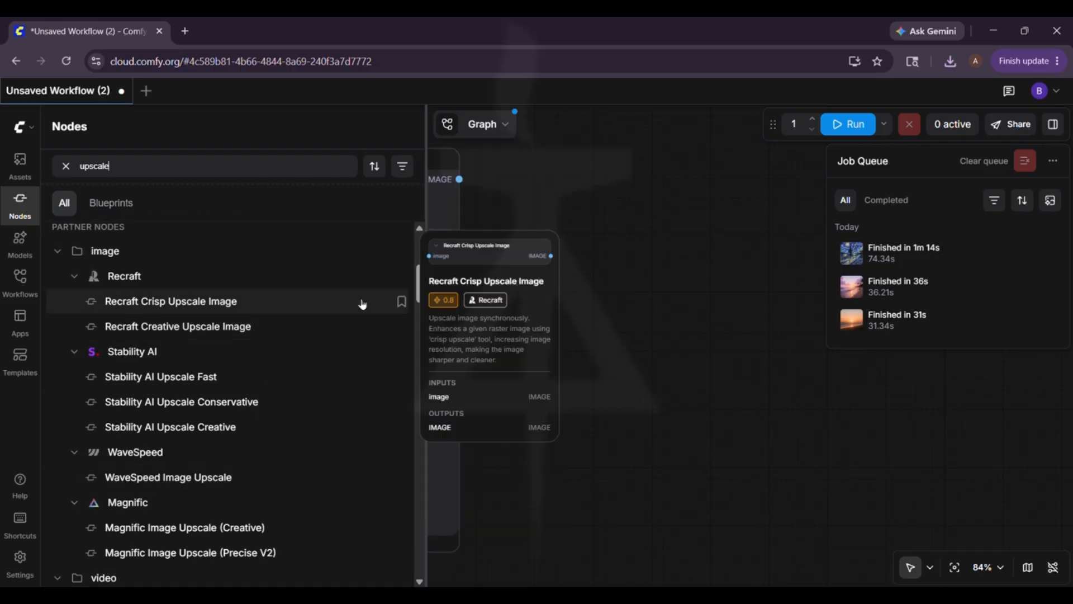
pyautogui.moveTo(296, 302); pyautogui.dragTo(596, 246)
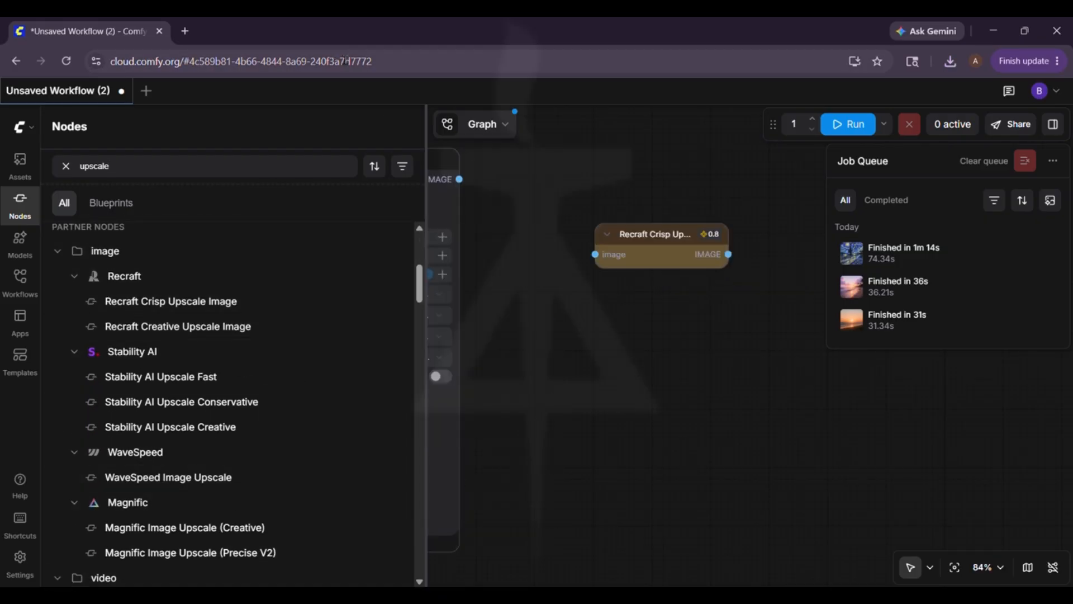
# Search the node library for "save", add a Save Image node and place it after the Recraft Crisp Upscale Image node
pyautogui.click(20, 166)
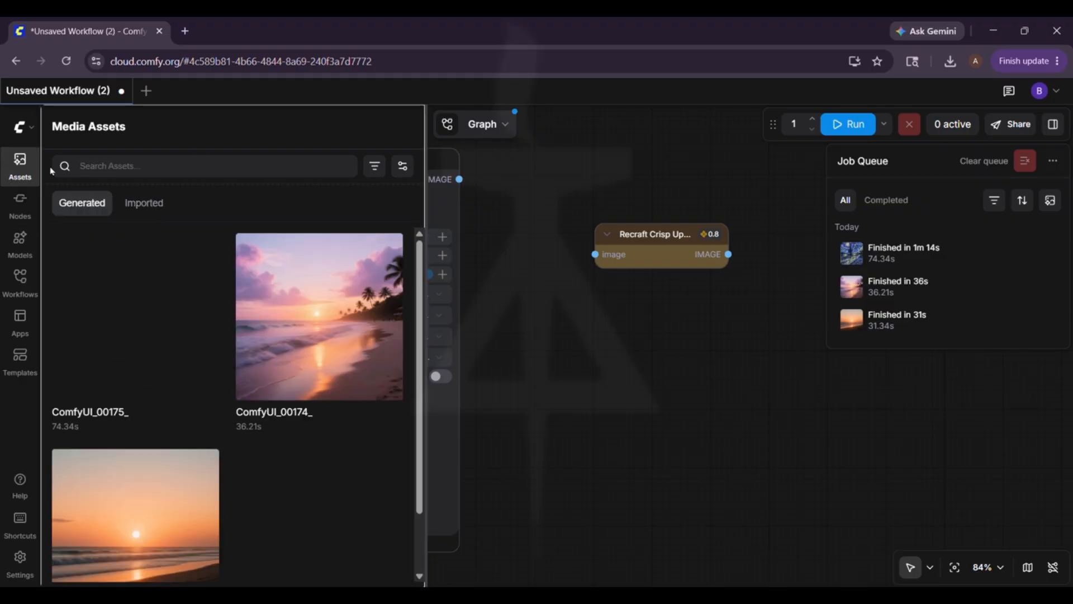
pyautogui.click(112, 166)
pyautogui.write('save')
pyautogui.click(26, 205)
pyautogui.click(112, 166)
pyautogui.write('save')
pyautogui.moveTo(146, 527); pyautogui.dragTo(831, 355)
pyautogui.click(33, 212)
pyautogui.moveTo(727, 358); pyautogui.dragTo(580, 384)
pyautogui.moveTo(762, 380); pyautogui.dragTo(758, 249)
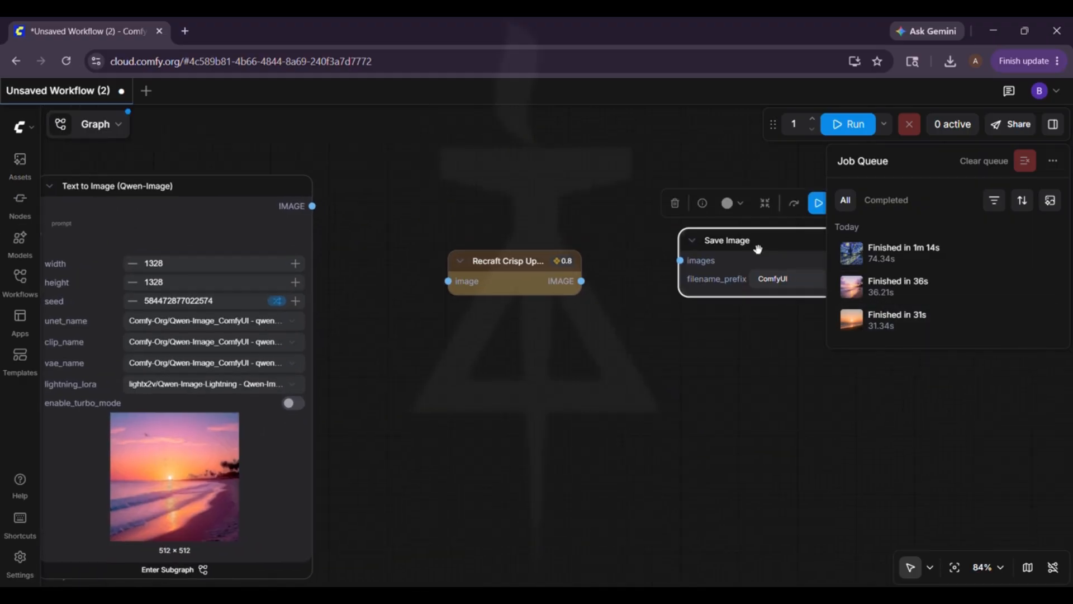
# Link Text to Image through Recraft Crisp Upscale Image to Save Image and run the workflow
pyautogui.click(631, 207)
pyautogui.click(848, 124)
pyautogui.click(954, 124)
pyautogui.moveTo(591, 210); pyautogui.dragTo(786, 185)
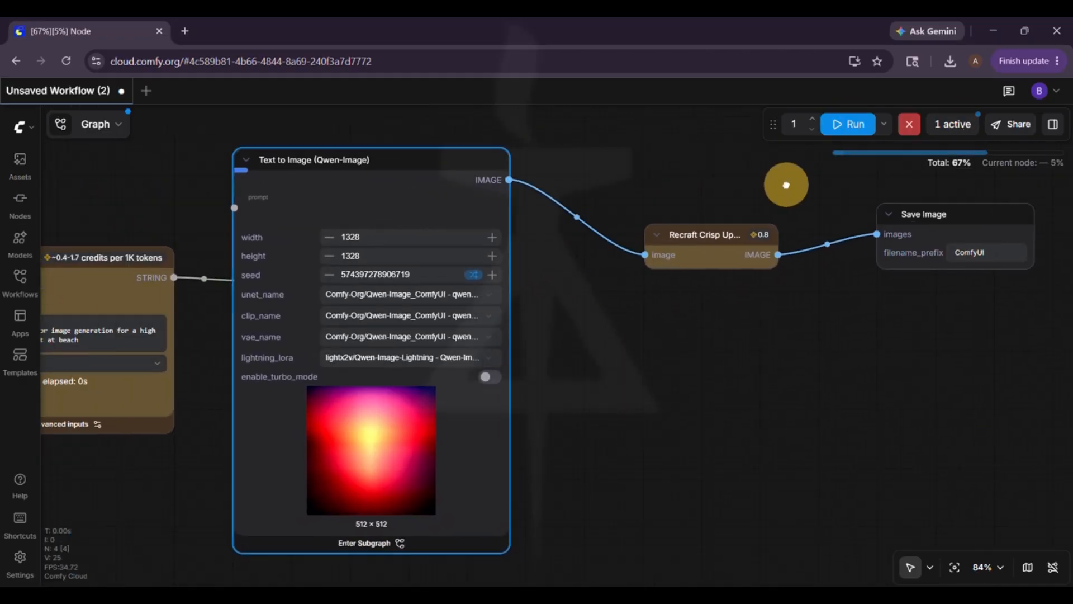
# Check the Text to Image preview up close and the upscale job's progress in the job queue
pyautogui.scroll(6, 358, 444)
pyautogui.scroll(-4, 422, 424)
pyautogui.moveTo(688, 398); pyautogui.dragTo(595, 401)
pyautogui.moveTo(644, 360); pyautogui.dragTo(587, 371)
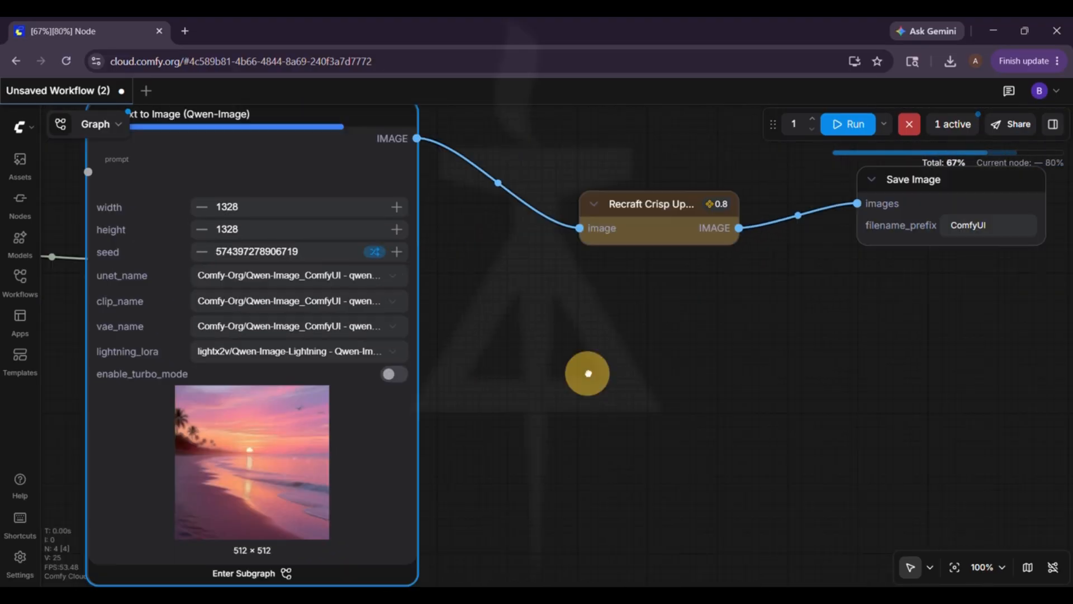
pyautogui.scroll(7, 274, 477)
pyautogui.moveTo(273, 477); pyautogui.dragTo(481, 421)
pyautogui.click(953, 124)
pyautogui.scroll(7, 469, 374)
pyautogui.scroll(-10, 479, 278)
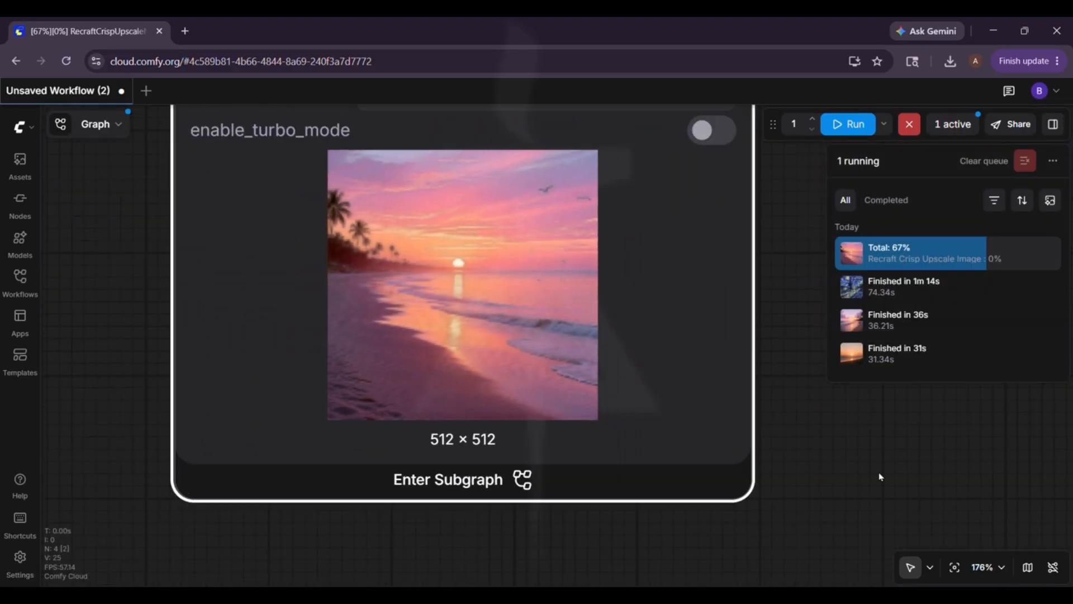
# Inspect the upscaled beach sunset in the Save Image node up close, including its resolution
pyautogui.moveTo(879, 475); pyautogui.dragTo(568, 548)
pyautogui.scroll(8, 666, 422)
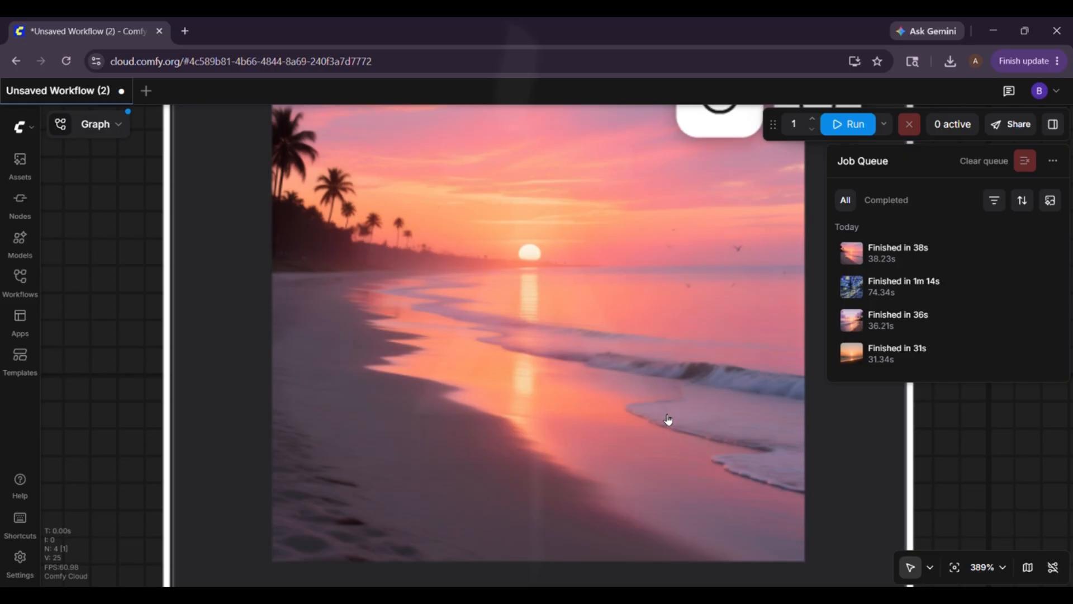
pyautogui.moveTo(167, 235); pyautogui.dragTo(117, 280)
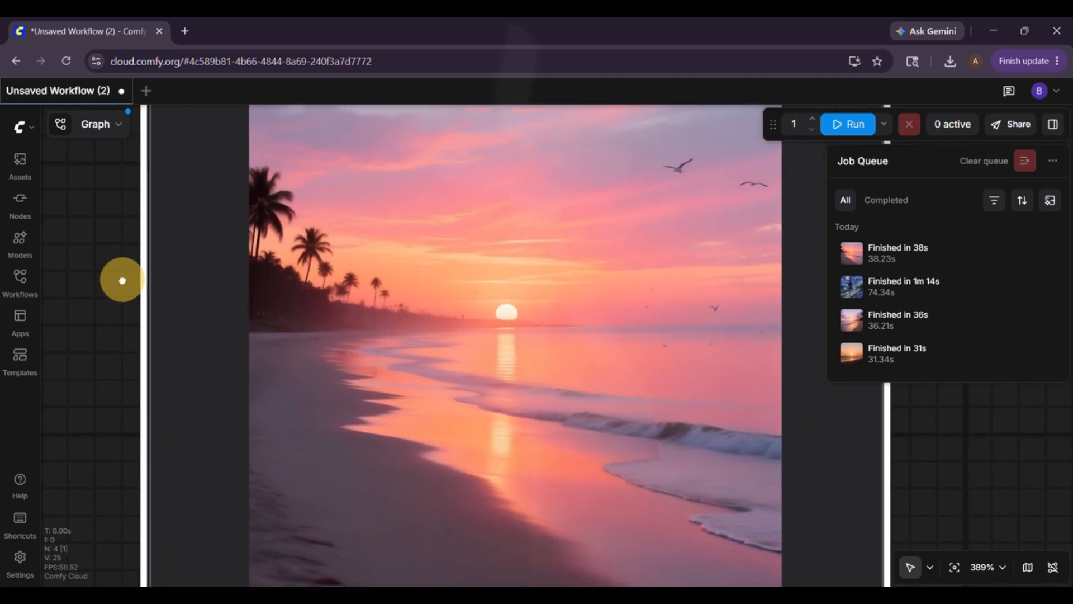
pyautogui.scroll(-5, 250, 391)
pyautogui.moveTo(116, 521); pyautogui.dragTo(236, 495)
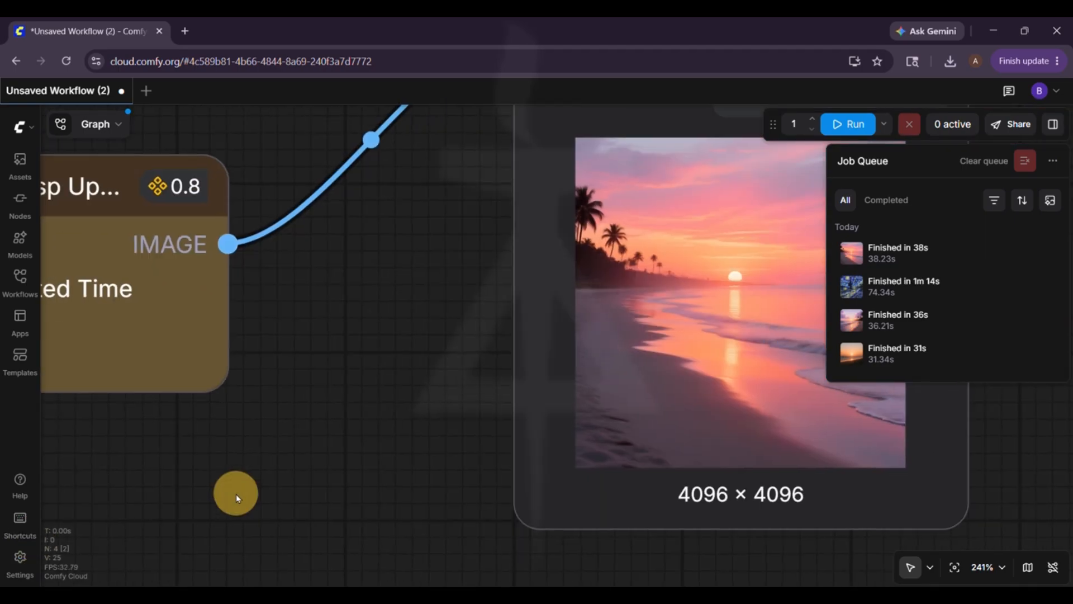
pyautogui.moveTo(396, 360); pyautogui.dragTo(121, 407)
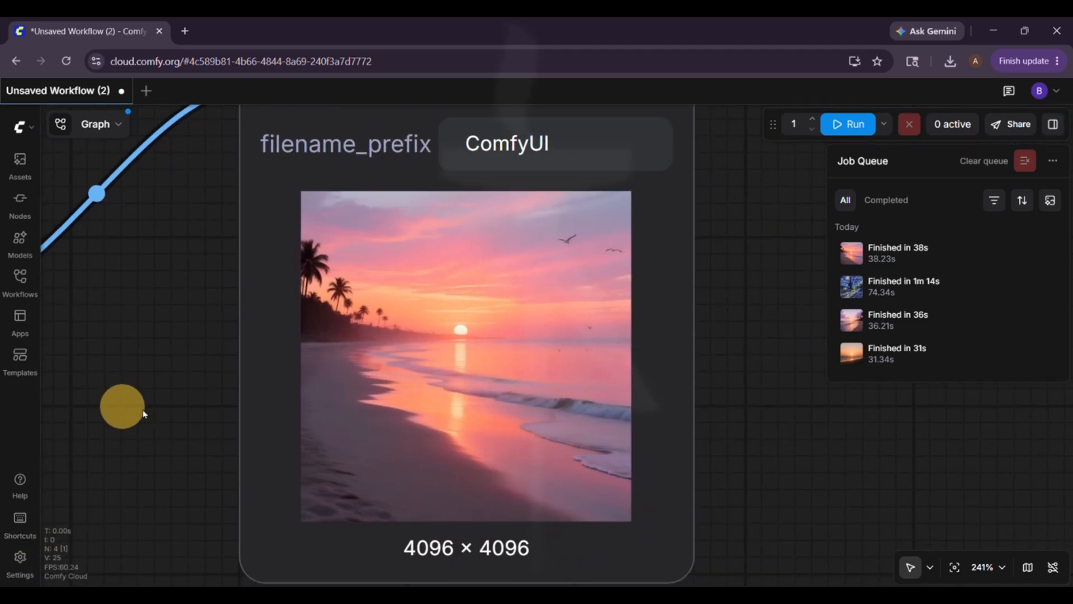
pyautogui.moveTo(439, 383)
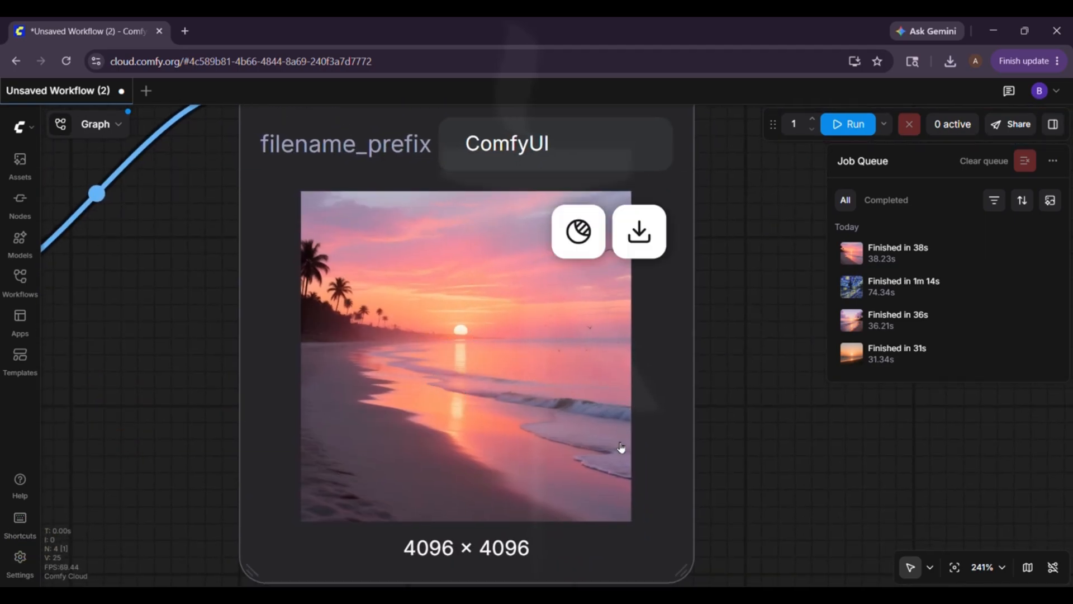
pyautogui.moveTo(510, 474)
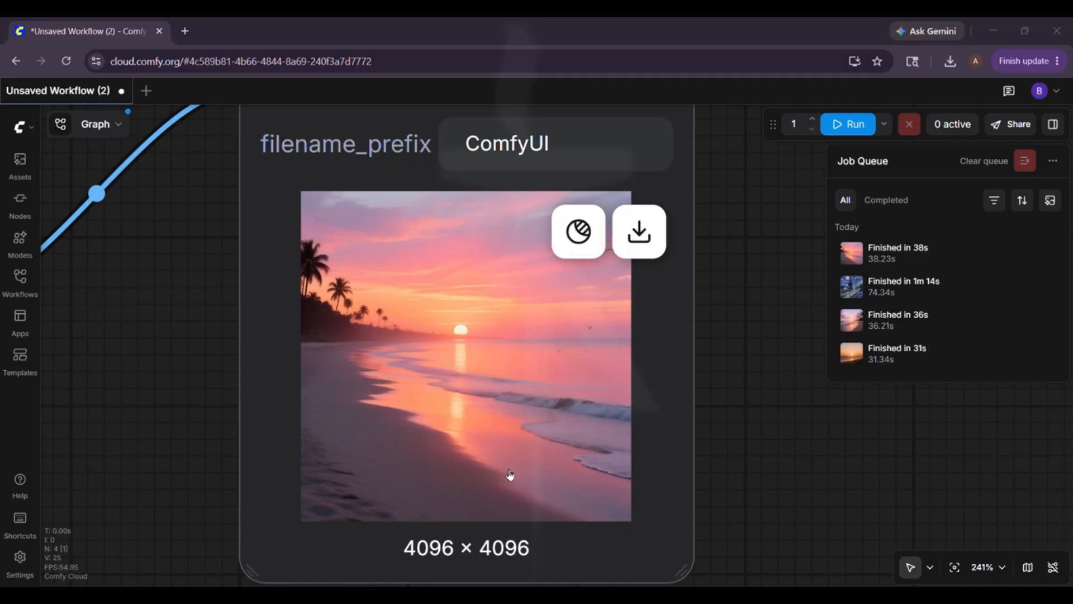
# Review the upscale workflow and remove all its nodes except OpenAI ChatGPT
pyautogui.scroll(-10, 509, 474)
pyautogui.moveTo(327, 325); pyautogui.dragTo(726, 257)
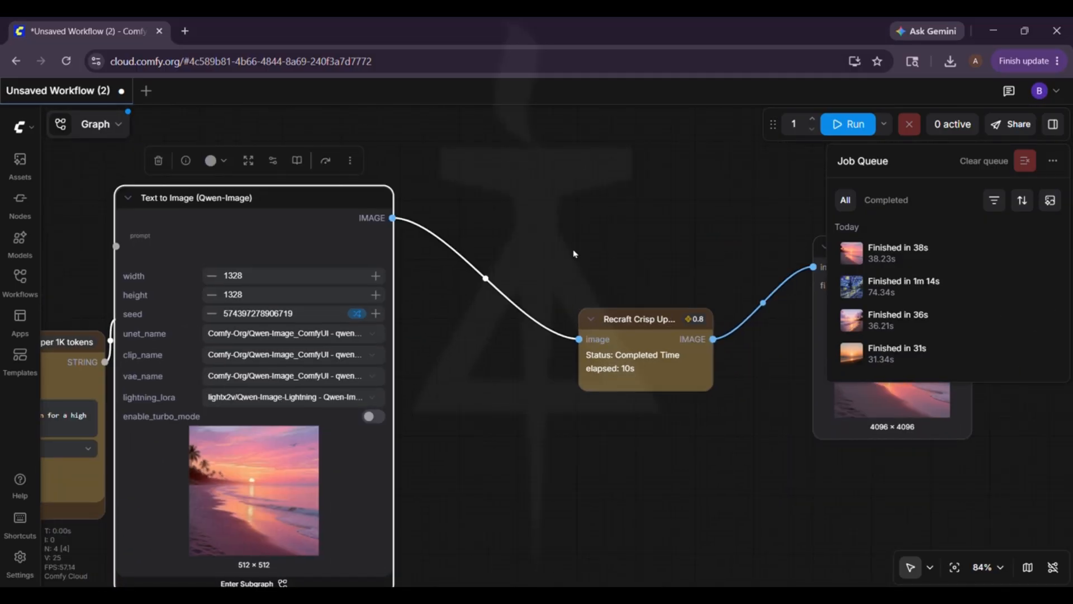
pyautogui.moveTo(574, 253); pyautogui.dragTo(461, 200)
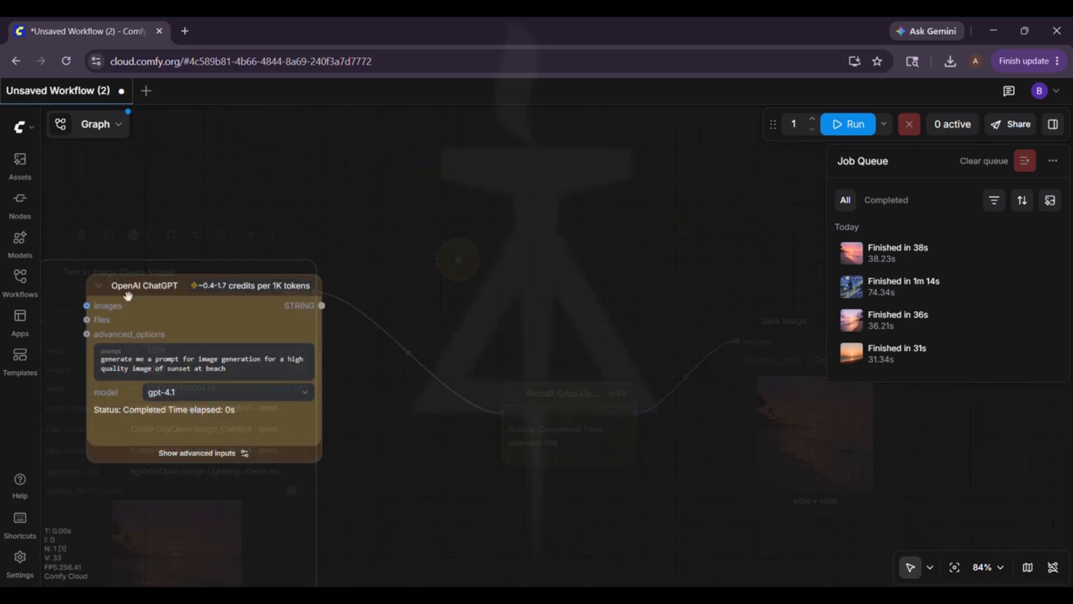
pyautogui.click(20, 223)
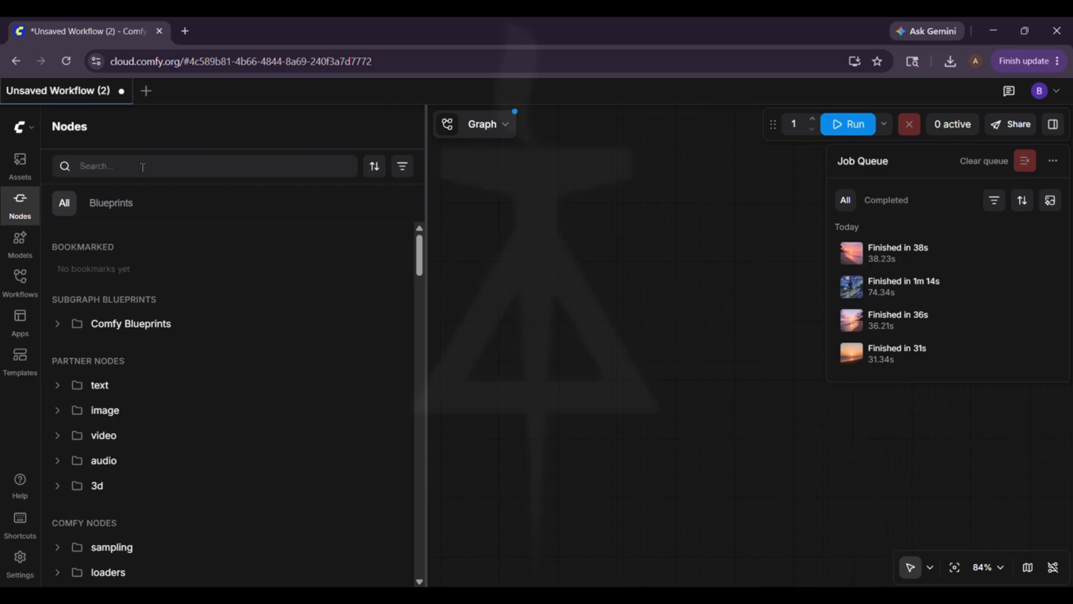
pyautogui.write('previ')
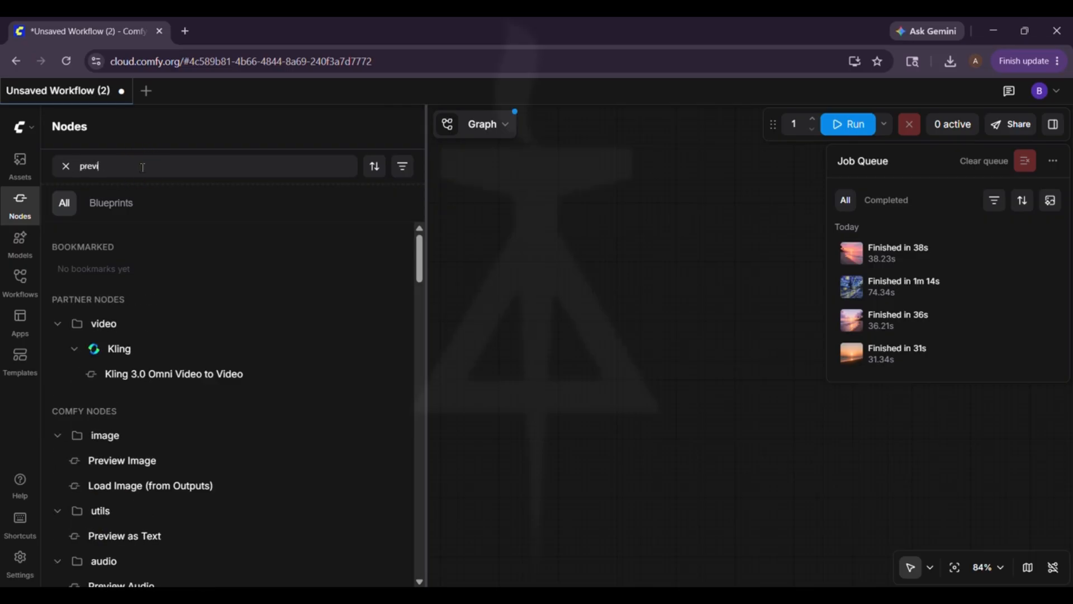
pyautogui.write('ew')
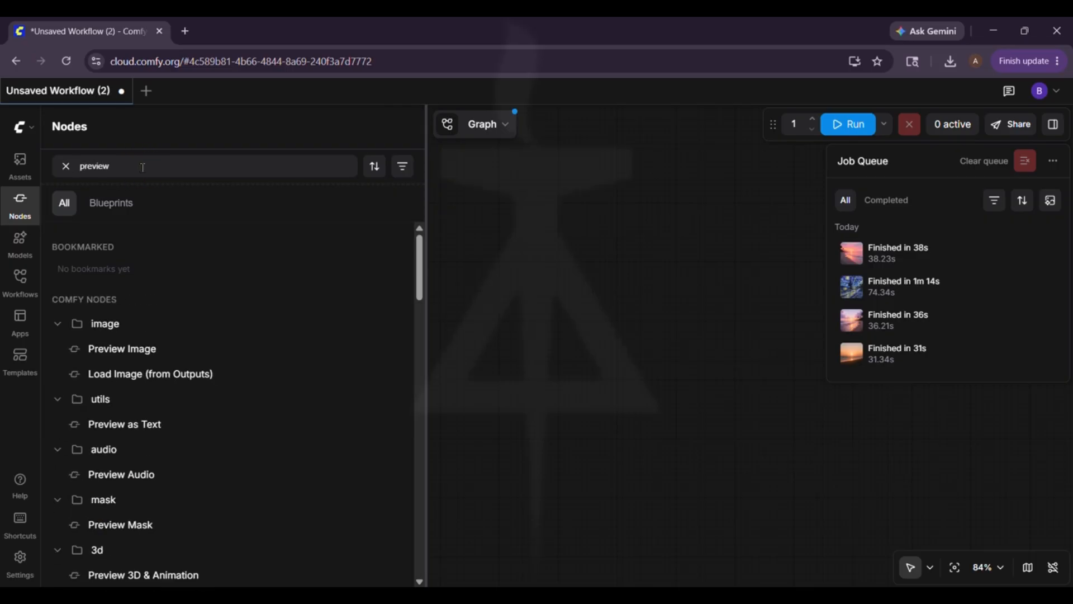
pyautogui.write(' pro')
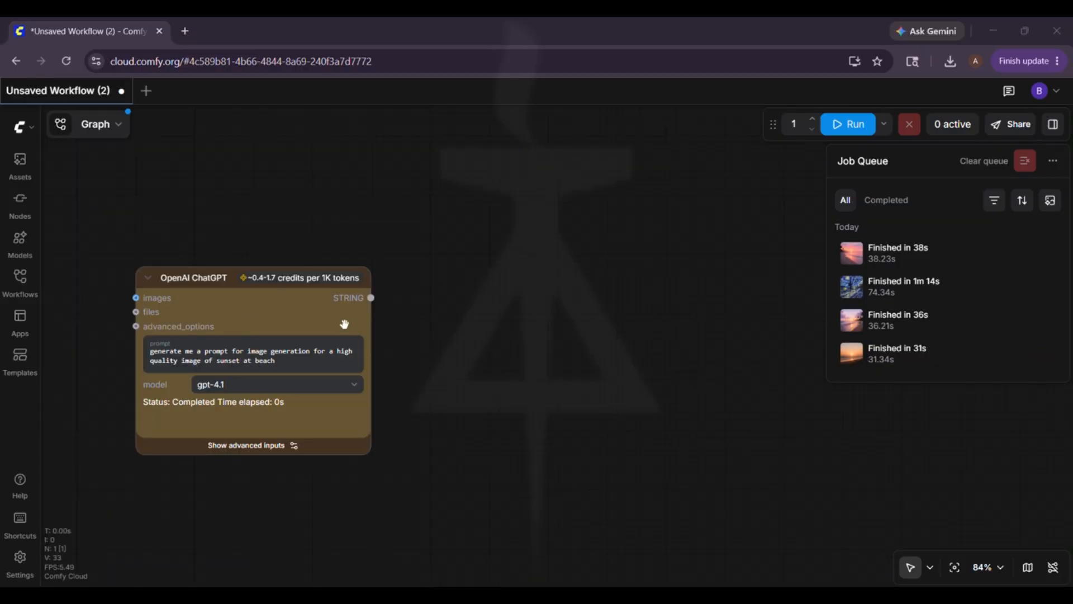
# Search the node library for "prev" and add a Preview as Text node to the canvas
pyautogui.click(20, 202)
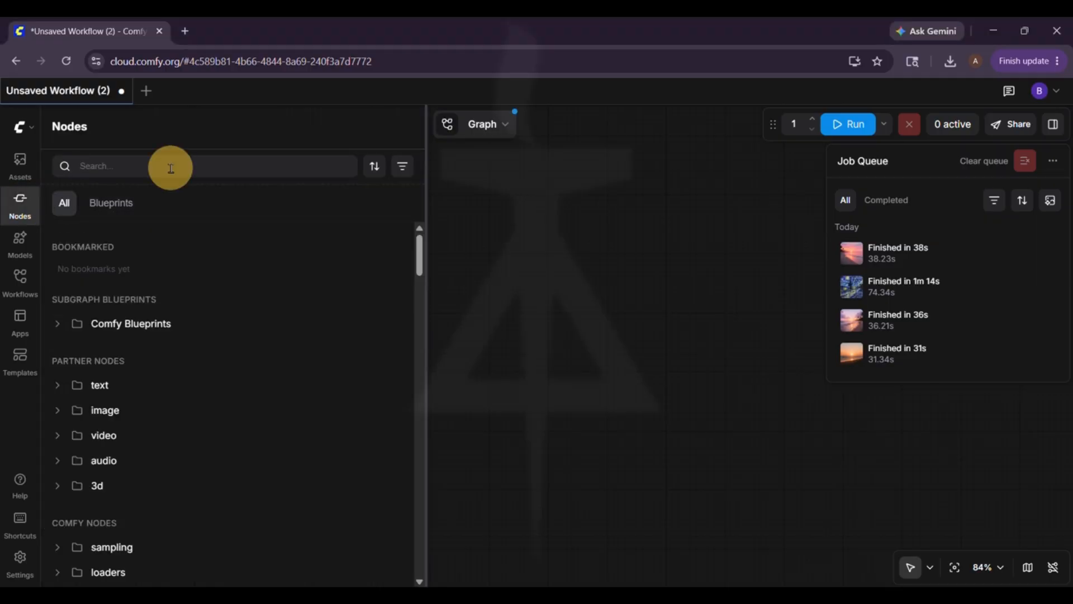
pyautogui.write('pre')
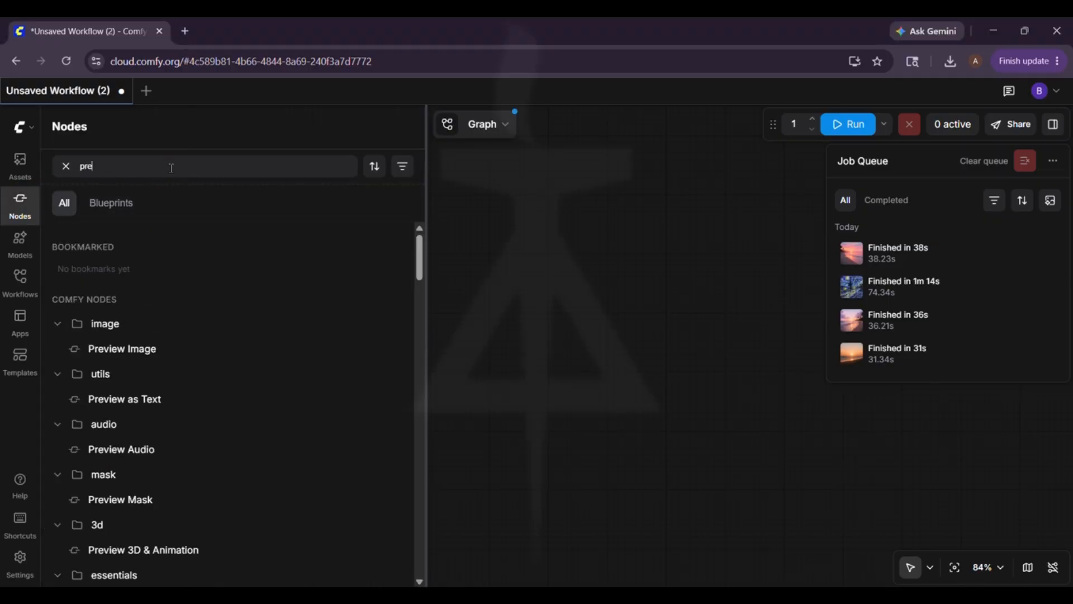
pyautogui.write('v')
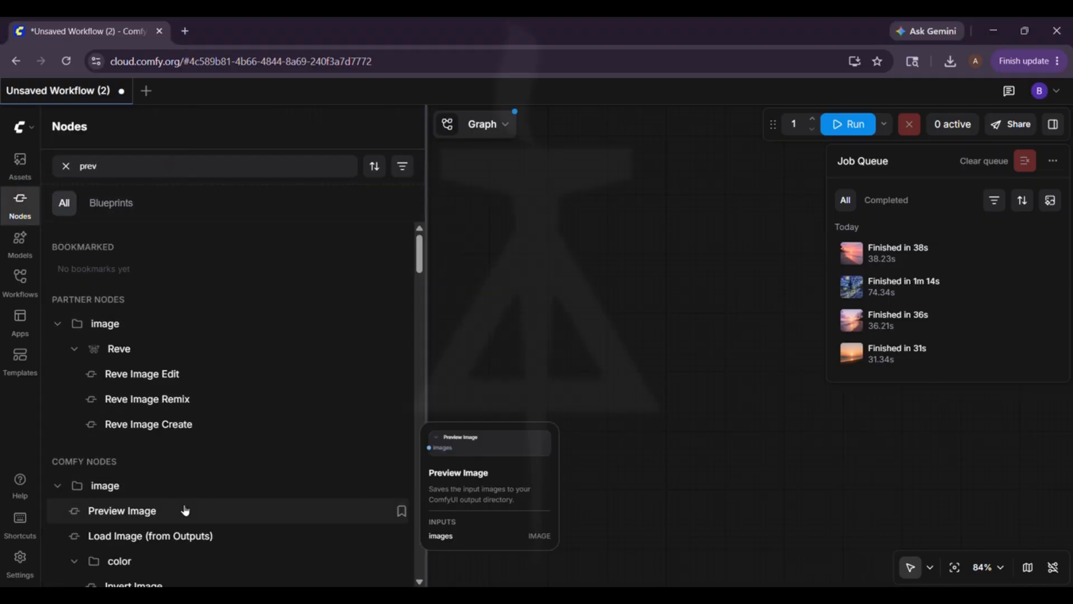
pyautogui.scroll(-3, 205, 456)
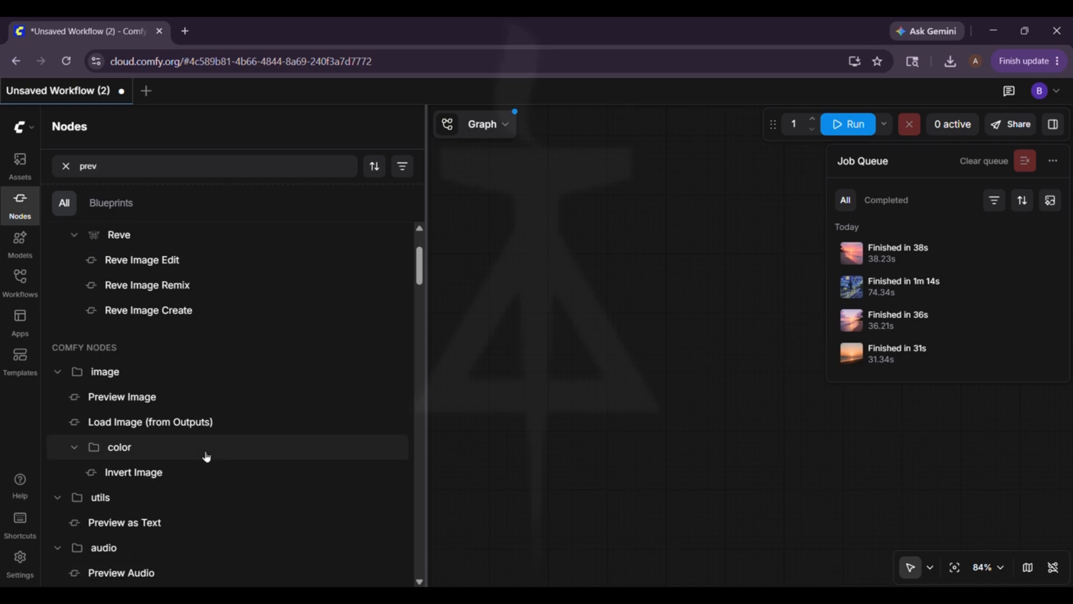
pyautogui.scroll(-3, 207, 456)
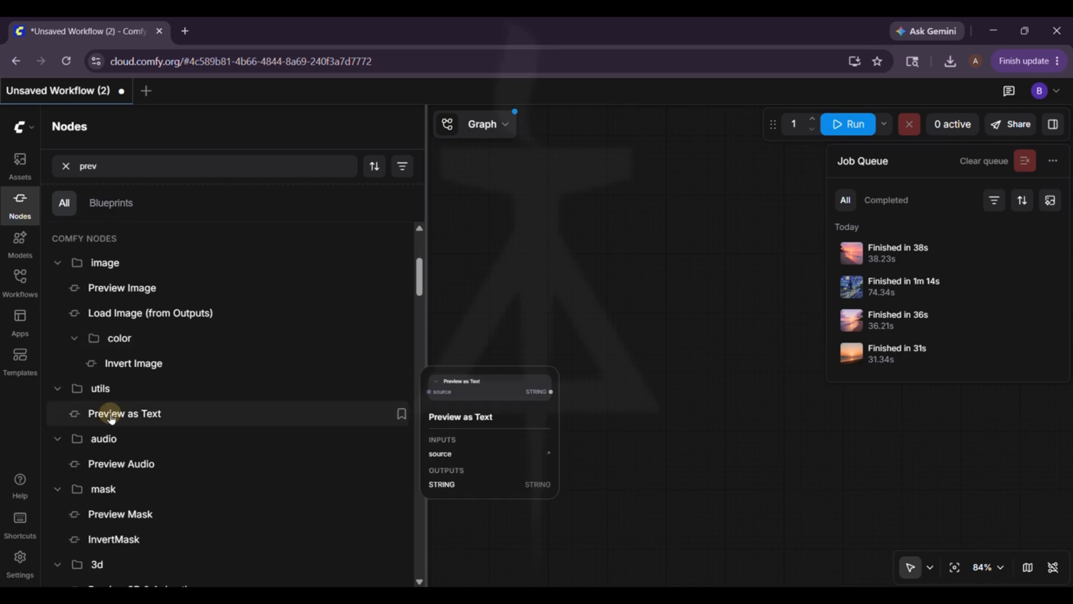
pyautogui.moveTo(111, 416); pyautogui.dragTo(475, 207)
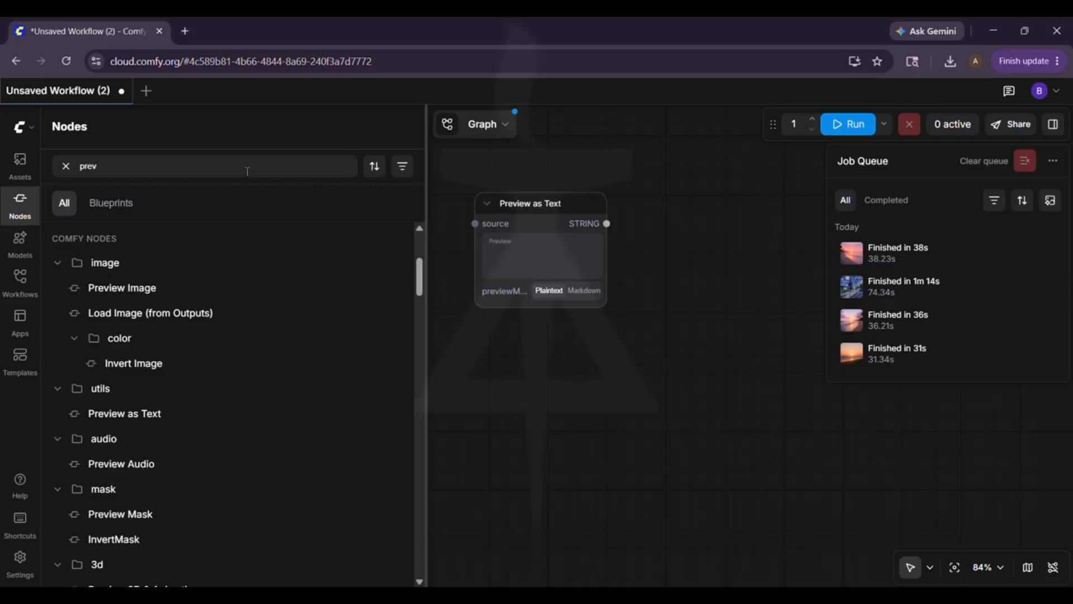
# Find nodes matching "text to image" in the node library and add Recraft Text to Image and Runway Text to Image to the canvas
pyautogui.moveTo(371, 310); pyautogui.dragTo(442, 162)
pyautogui.click(20, 206)
pyautogui.click(218, 169)
pyautogui.write('text')
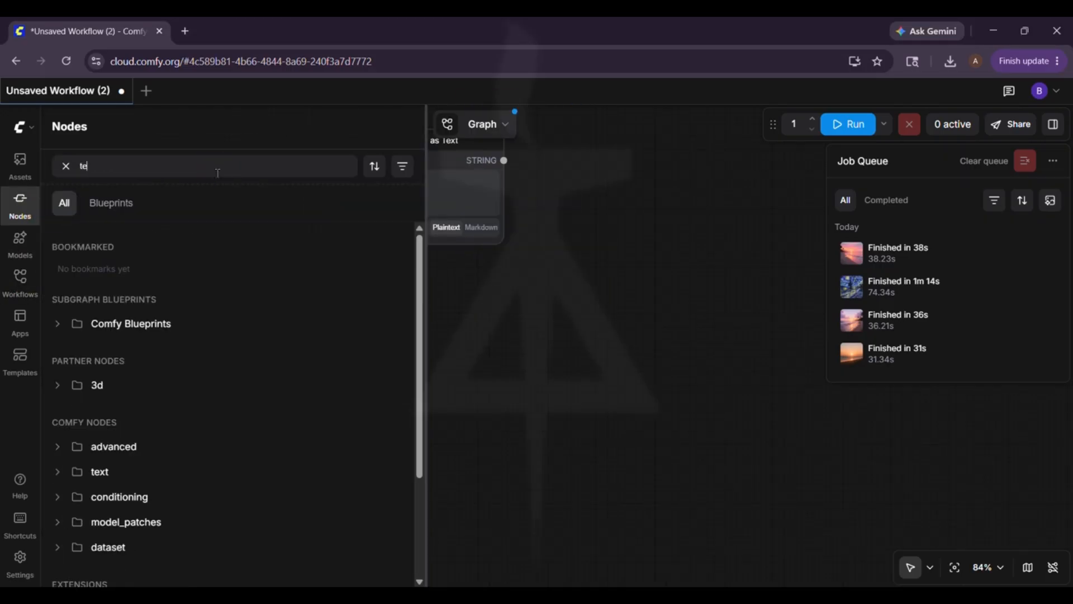
pyautogui.scroll(-15, 149, 359)
pyautogui.click(163, 163)
pyautogui.write('to image')
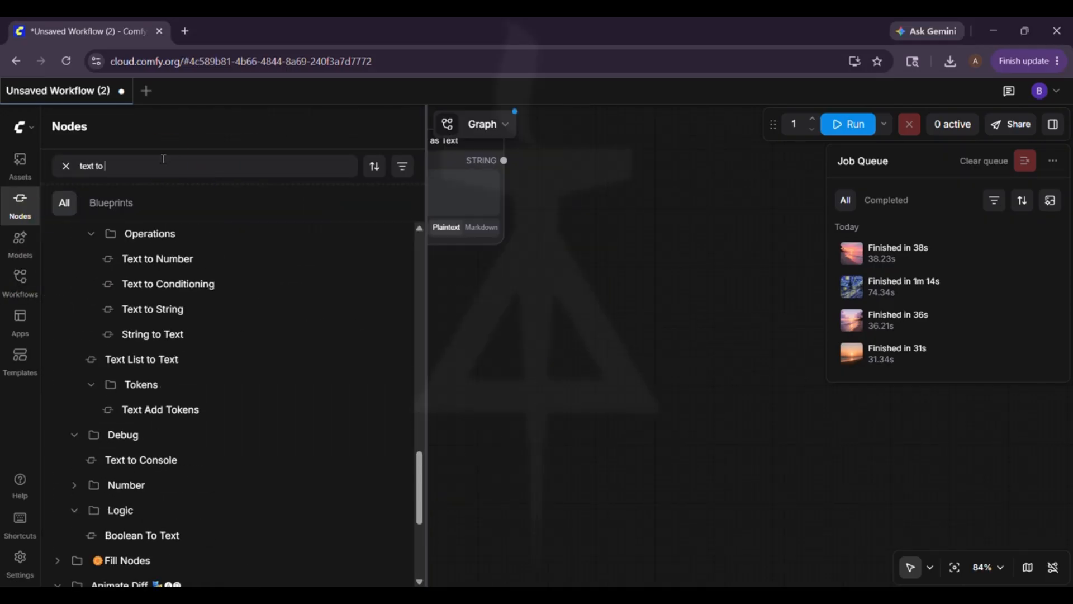
pyautogui.moveTo(154, 476); pyautogui.dragTo(495, 317)
pyautogui.moveTo(156, 376); pyautogui.dragTo(854, 386)
pyautogui.click(67, 169)
pyautogui.click(20, 206)
# Reposition the Recraft Text to Image node and connect the OpenAI ChatGPT STRING output to its prompt input
pyautogui.moveTo(531, 319); pyautogui.dragTo(495, 337)
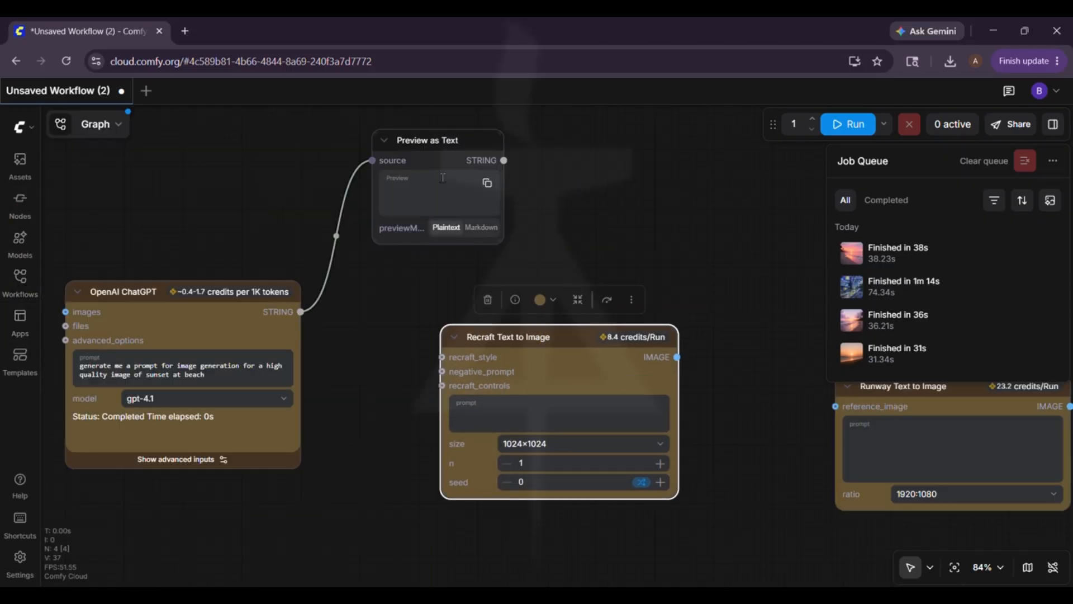
pyautogui.moveTo(300, 312); pyautogui.dragTo(442, 372)
pyautogui.moveTo(300, 312); pyautogui.dragTo(439, 354)
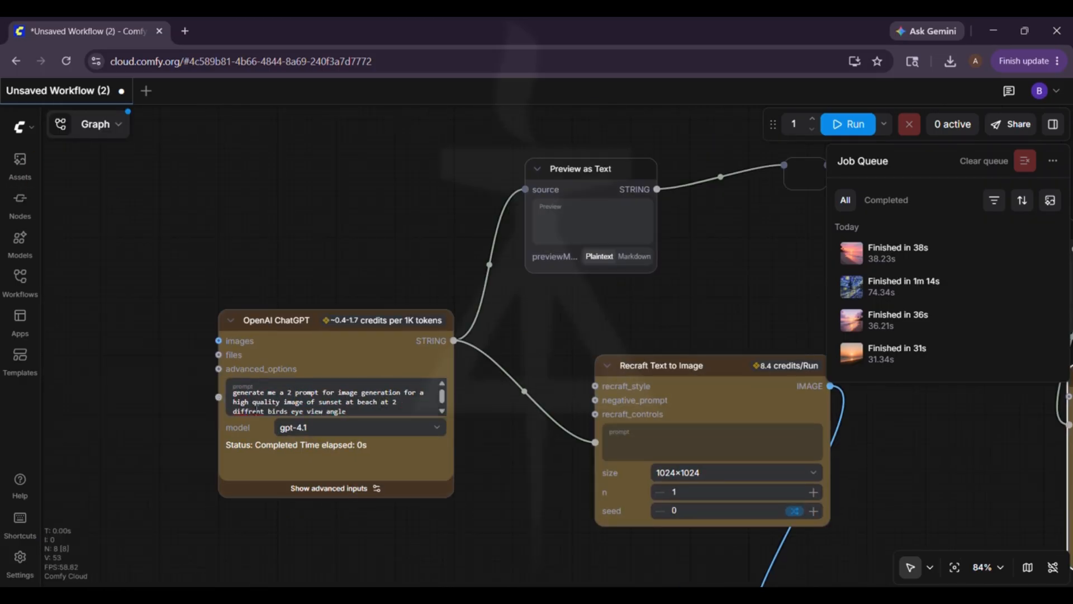
# Correct the misspelled word in the OpenAI ChatGPT node's prompt to "different"
pyautogui.rightClick(256, 411)
pyautogui.click(286, 86)
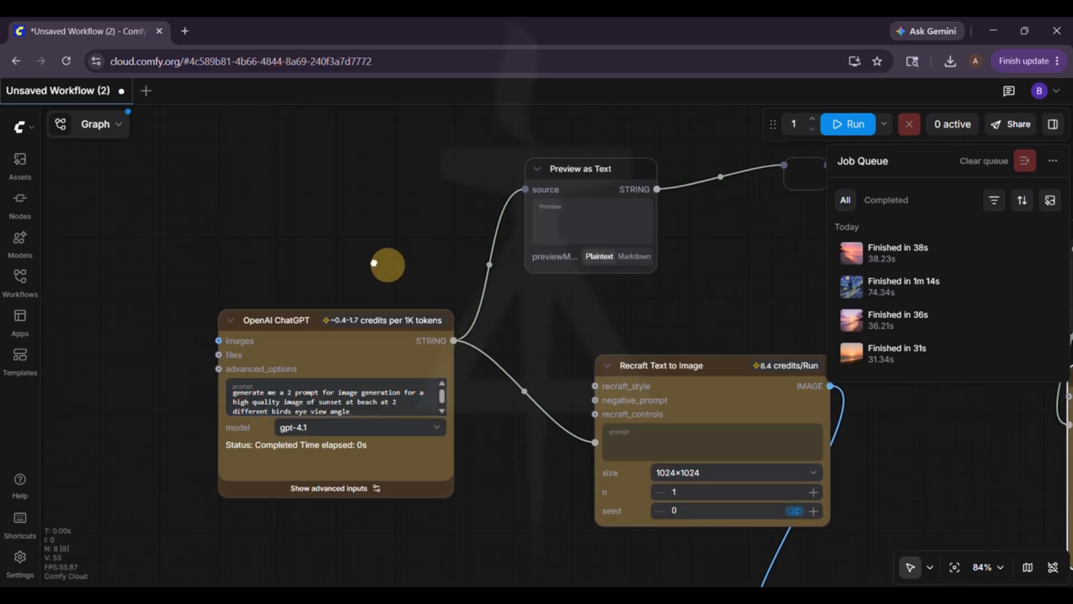
# Examine how the ChatGPT, Preview as Text, Recraft and Save Image nodes are connected across the workflow
pyautogui.moveTo(374, 263); pyautogui.dragTo(332, 287)
pyautogui.moveTo(480, 498); pyautogui.dragTo(439, 456)
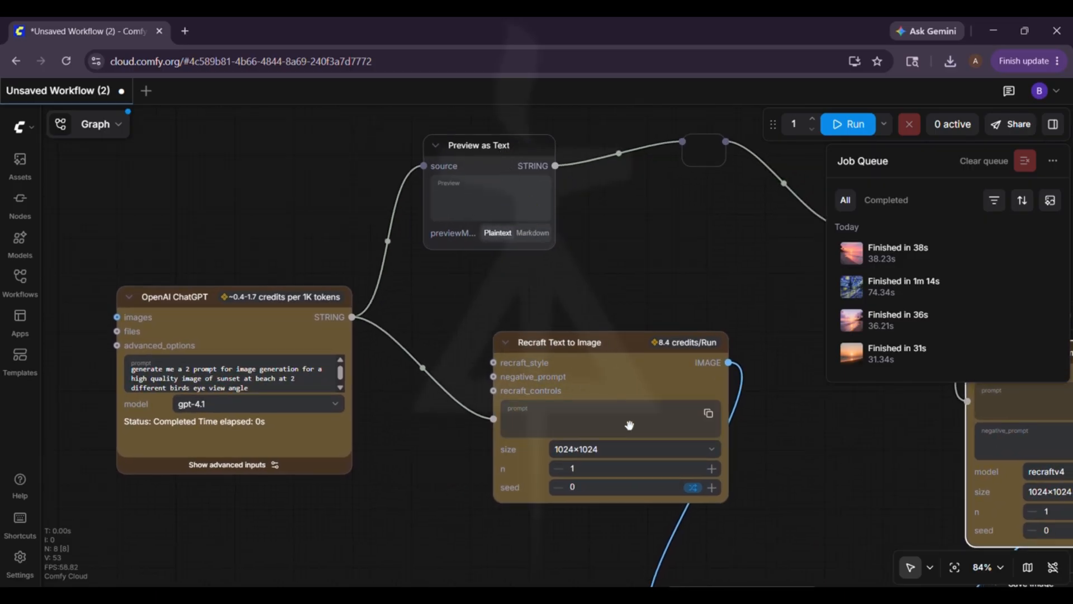
pyautogui.moveTo(657, 313); pyautogui.dragTo(588, 197)
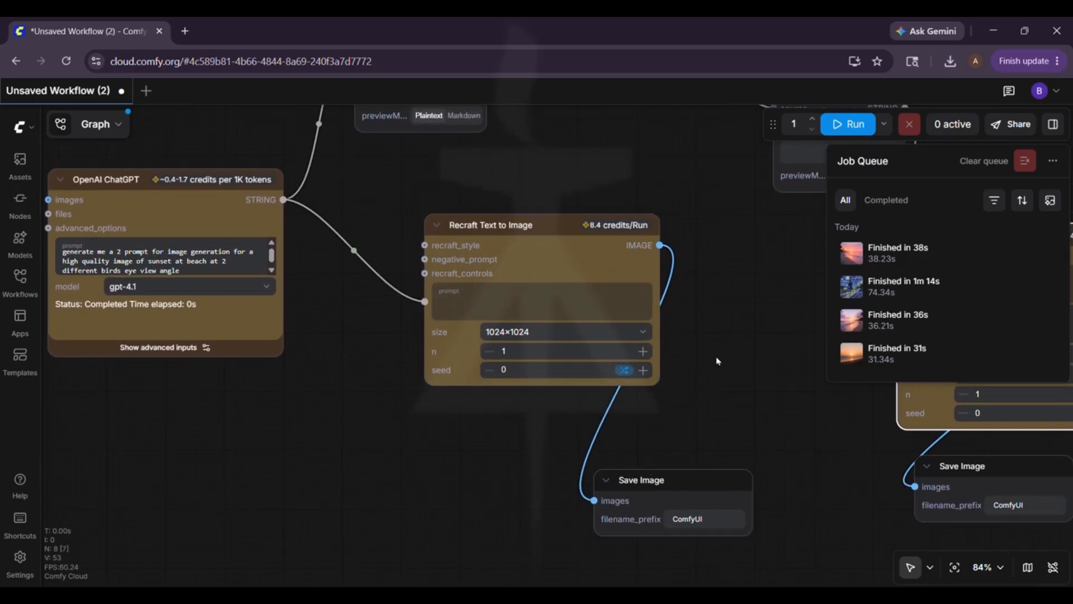
pyautogui.moveTo(718, 361); pyautogui.dragTo(573, 544)
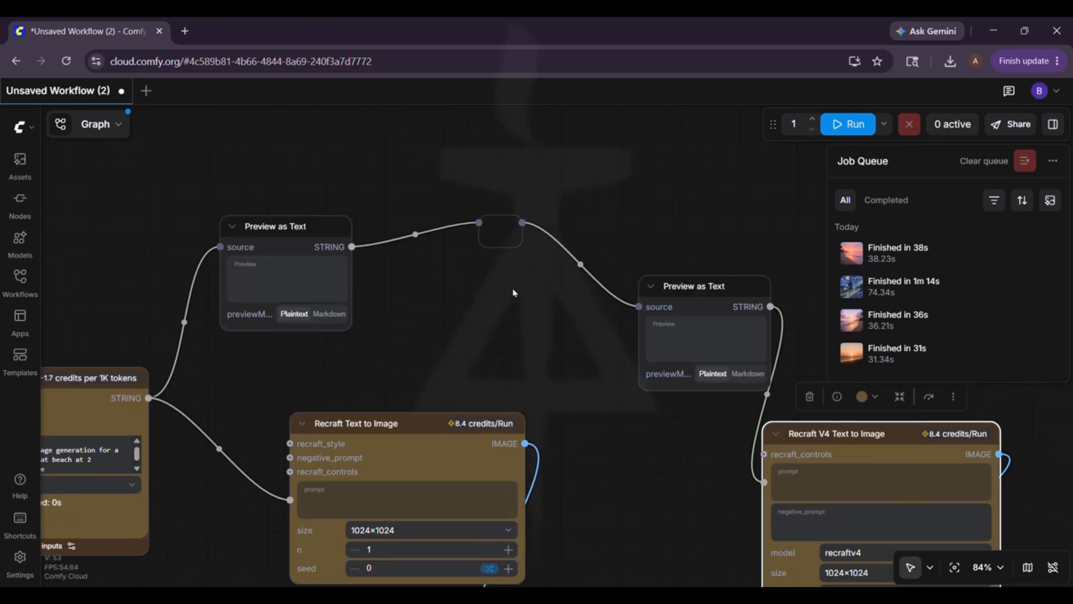
pyautogui.moveTo(514, 292); pyautogui.dragTo(400, 208)
pyautogui.moveTo(567, 441); pyautogui.dragTo(453, 318)
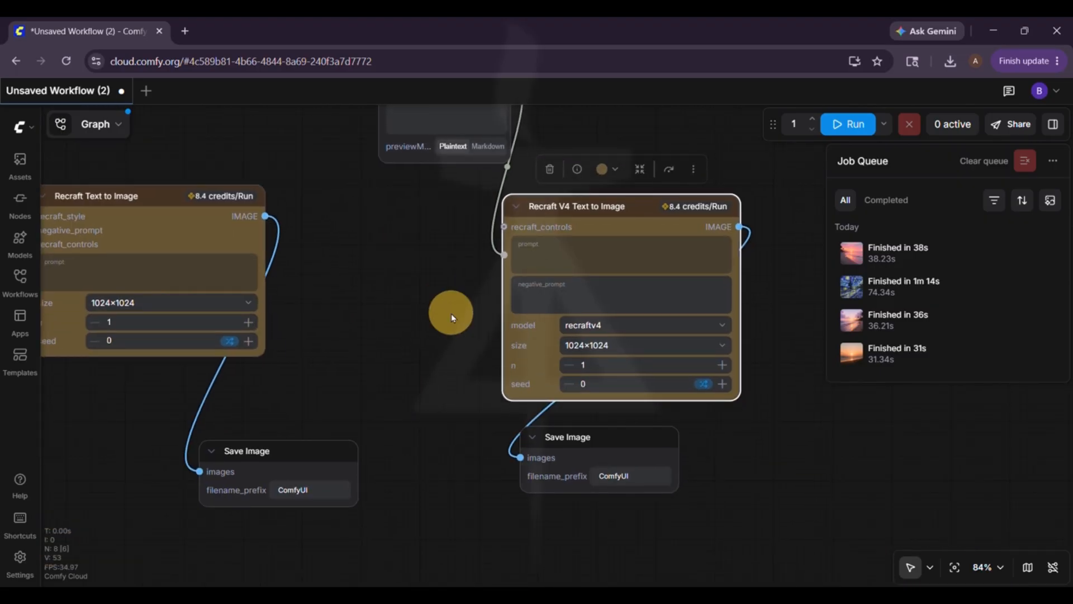
pyautogui.moveTo(383, 273); pyautogui.dragTo(679, 417)
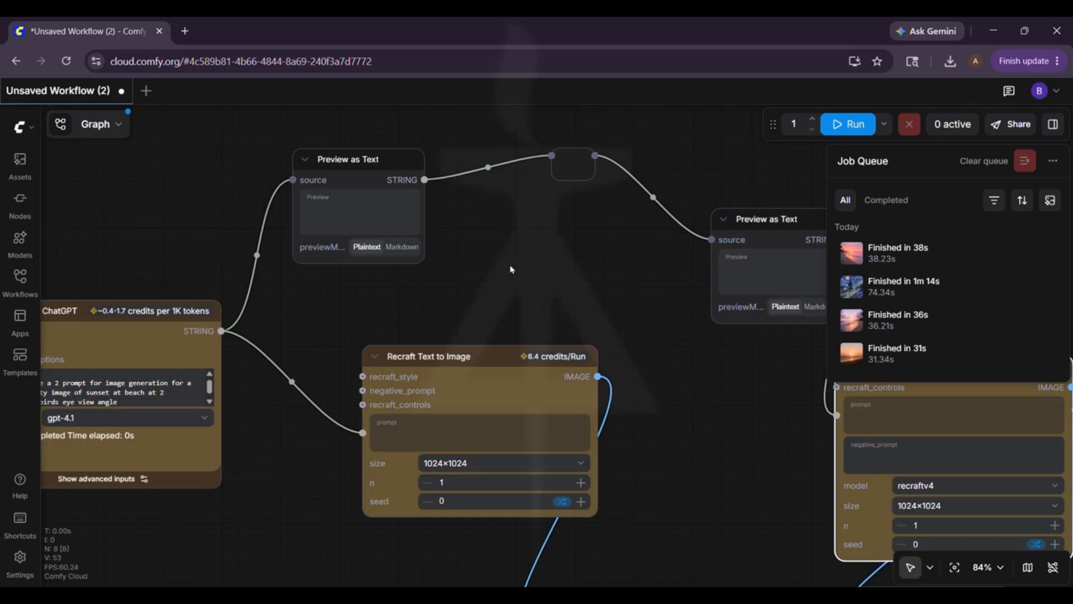
pyautogui.moveTo(509, 266); pyautogui.dragTo(566, 269)
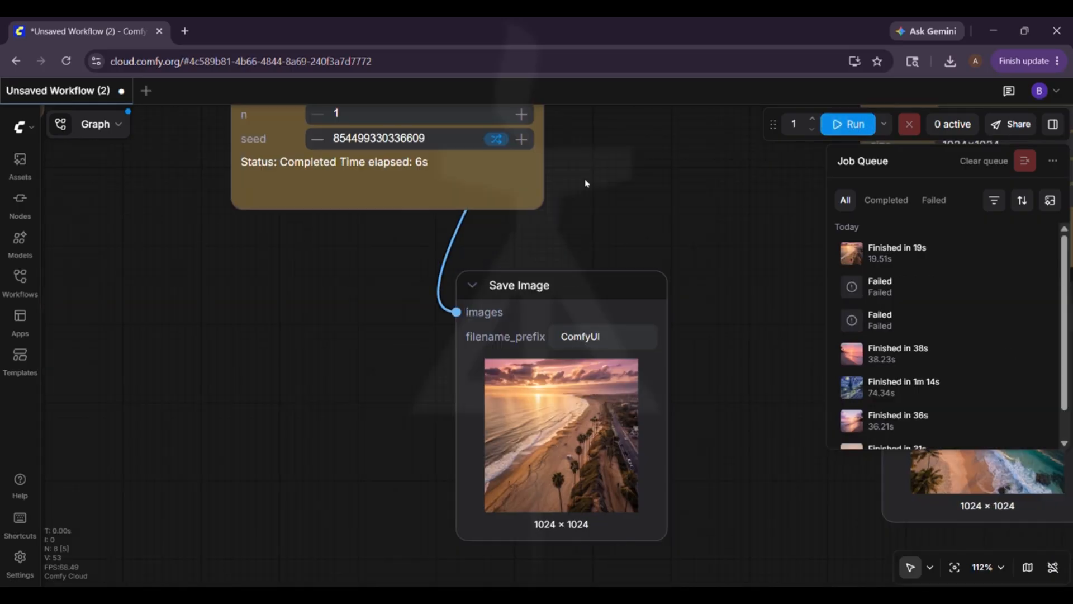
# Examine the beach sunset images in both Save Image nodes and the generated prompt text in the Preview as Text node
pyautogui.moveTo(721, 453); pyautogui.dragTo(594, 453)
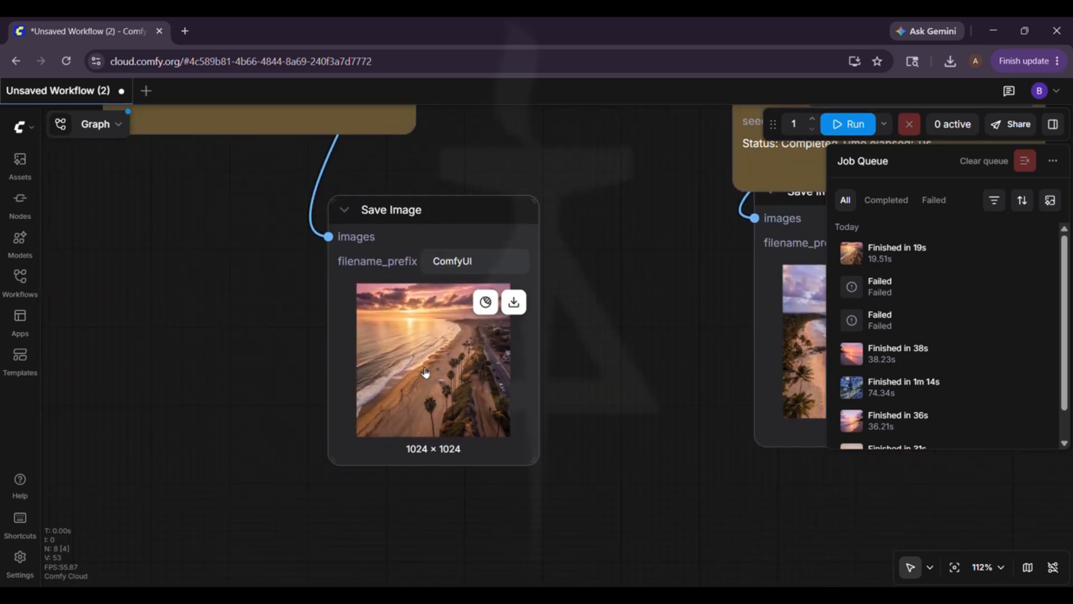
pyautogui.scroll(5, 614, 379)
pyautogui.moveTo(680, 492)
pyautogui.mouseDown()
pyautogui.moveTo(408, 447)
pyautogui.moveTo(123, 447)
pyautogui.mouseUp()
pyautogui.moveTo(670, 475)
pyautogui.mouseDown()
pyautogui.moveTo(42, 488)
pyautogui.moveTo(72, 501)
pyautogui.mouseUp()
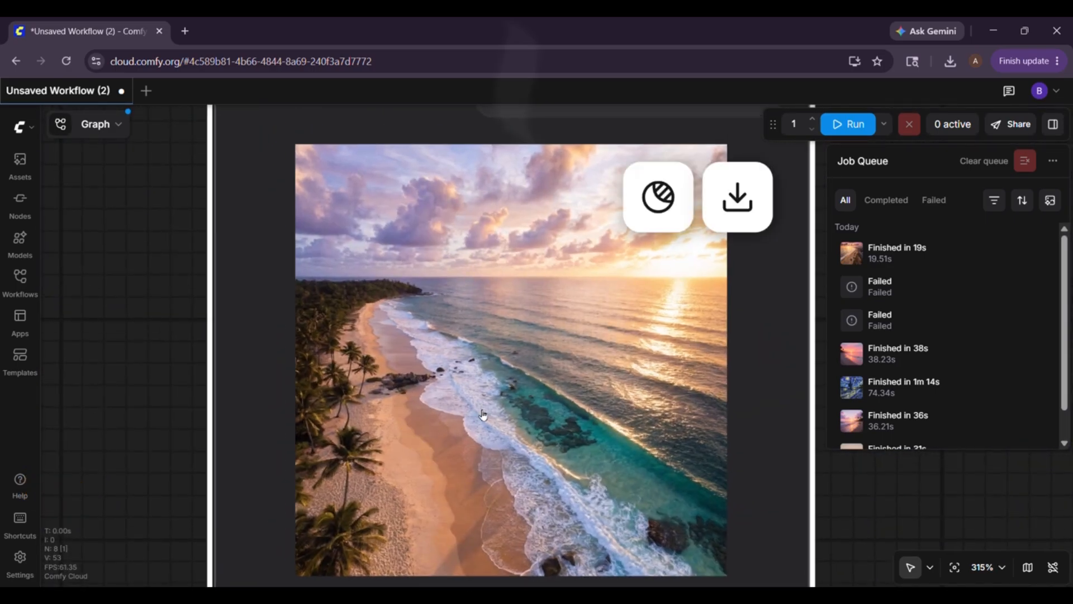
pyautogui.scroll(6, 484, 415)
pyautogui.moveTo(484, 415); pyautogui.dragTo(635, 431)
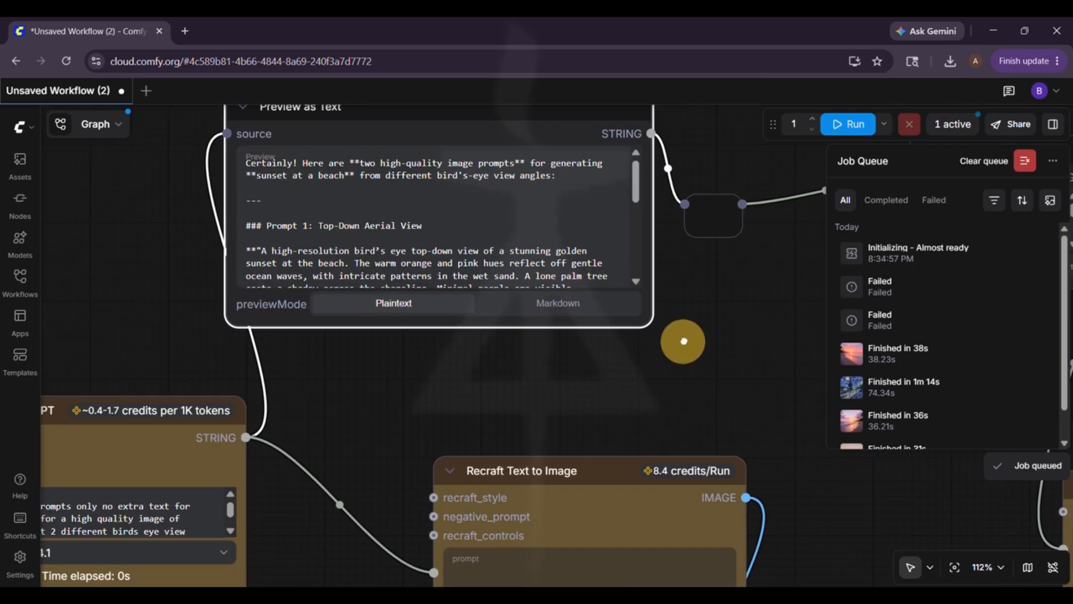
pyautogui.moveTo(684, 341); pyautogui.dragTo(699, 400)
pyautogui.moveTo(507, 424); pyautogui.dragTo(759, 311)
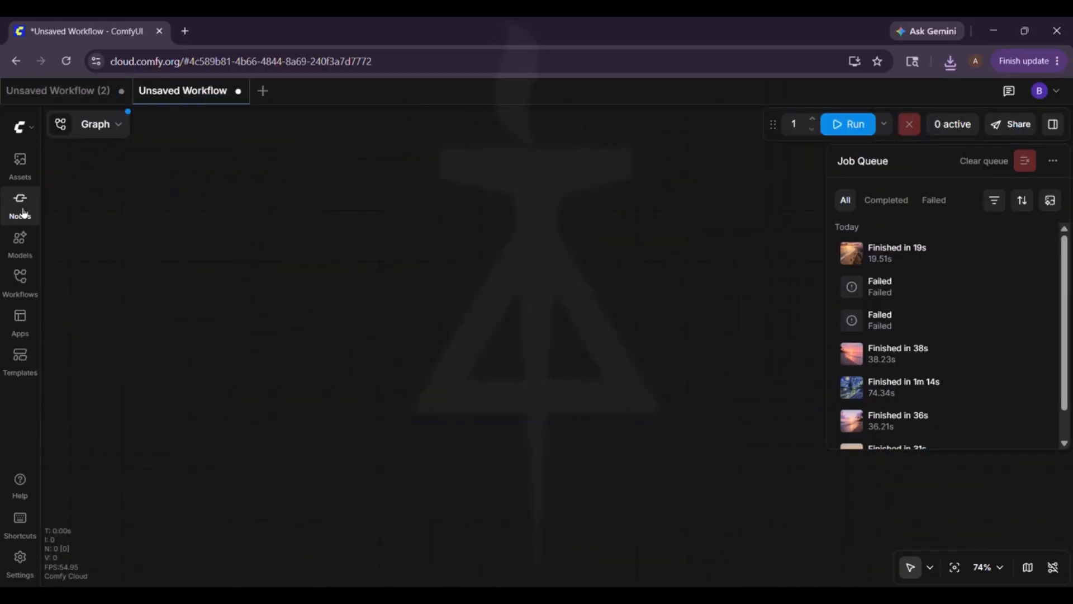
# Find "load" in the node library and add a Load Image node to the empty workflow
pyautogui.click(21, 207)
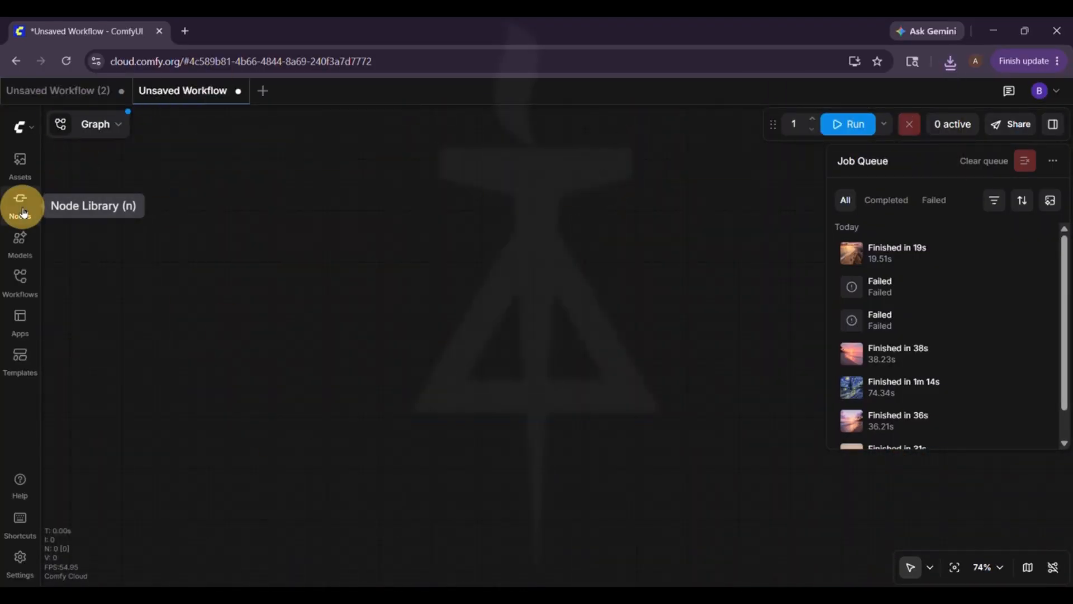
pyautogui.click(953, 124)
pyautogui.click(235, 166)
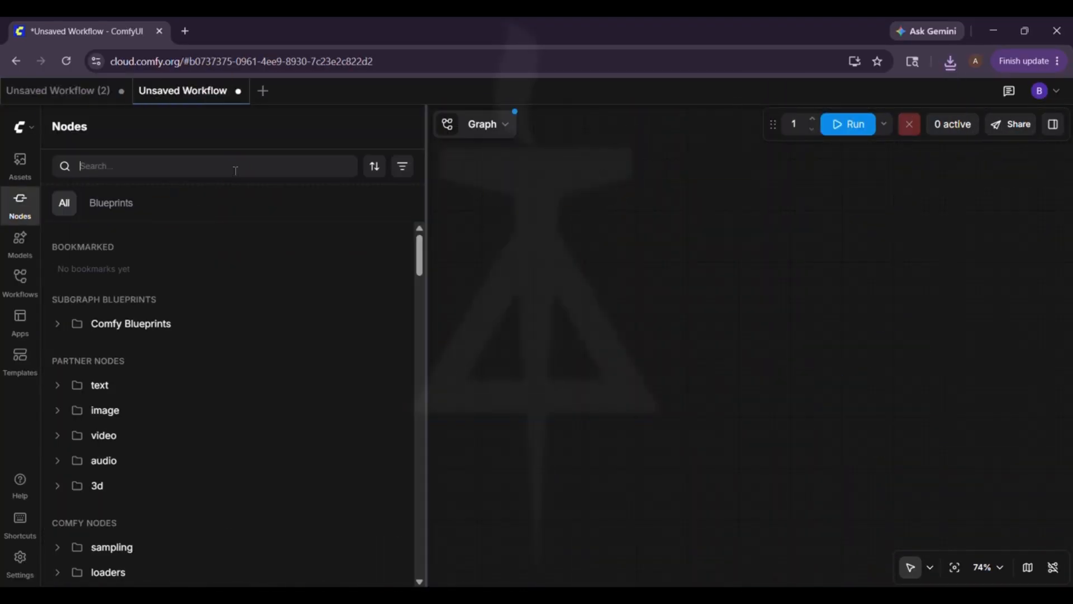
pyautogui.write('load')
pyautogui.click(115, 349)
pyautogui.click(495, 149)
# Find "gemini" in the node library and add a Google Gemini text node below the Load Image node
pyautogui.doubleClick(182, 166)
pyautogui.write('gemini')
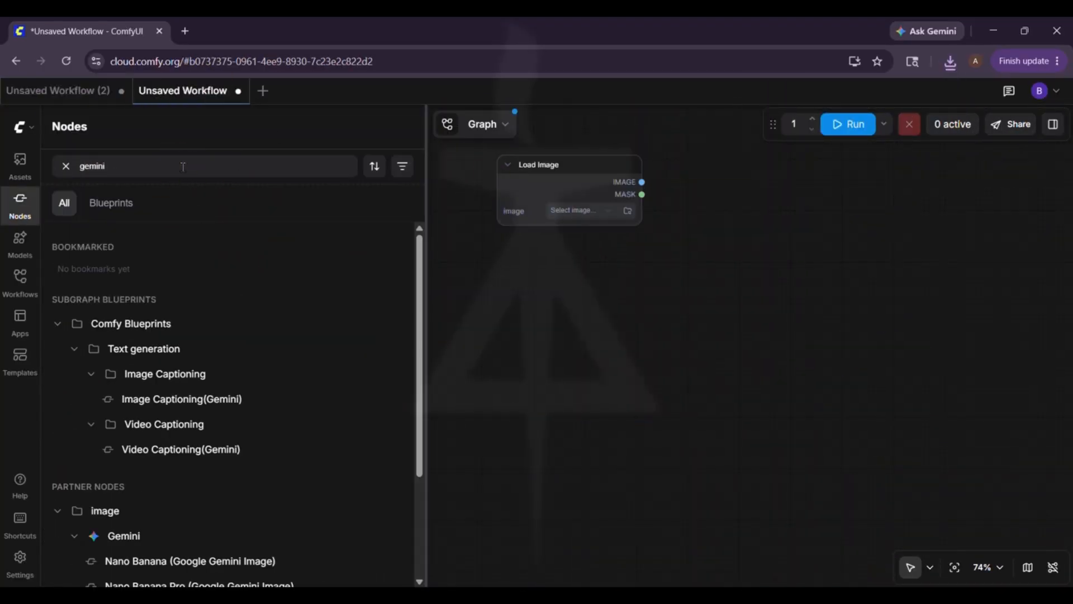
pyautogui.scroll(-3, 197, 474)
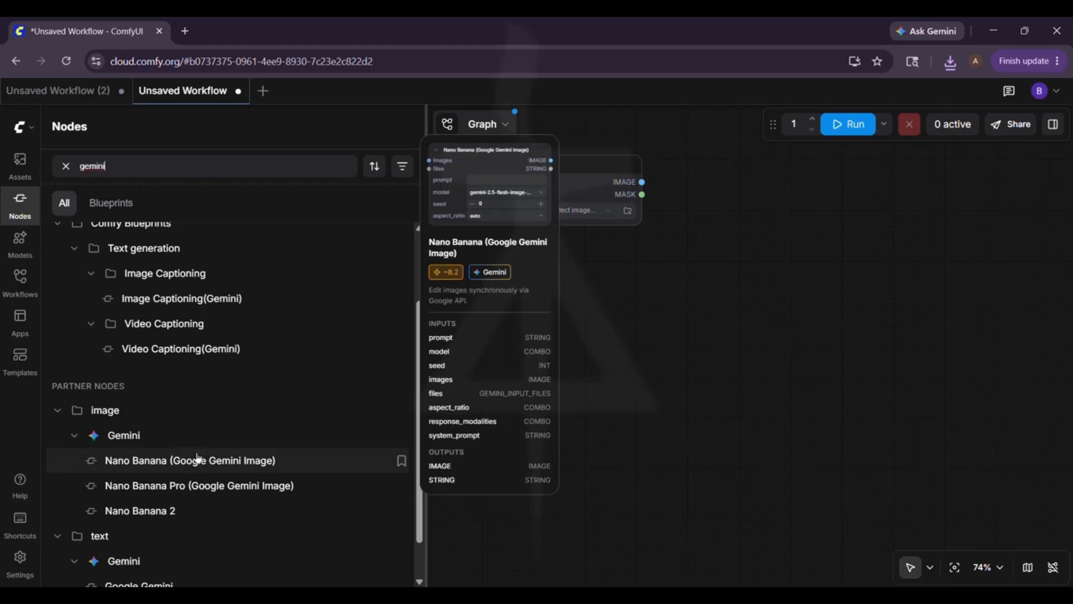
pyautogui.click(171, 535)
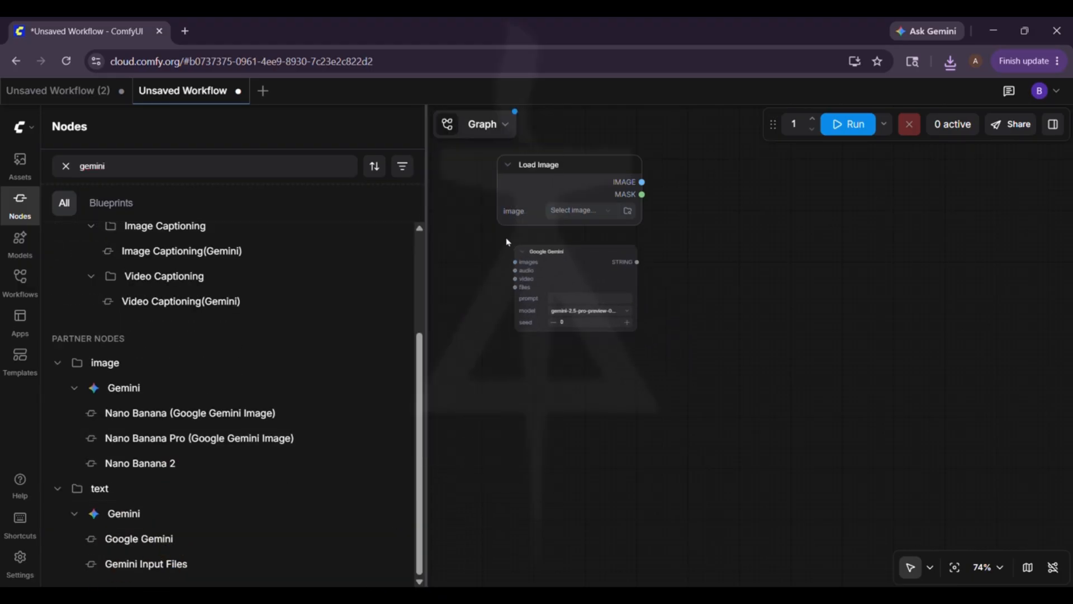
# Find "image to video" in the node library and add a ByteDance Image to Video node below the Google Gemini node
pyautogui.doubleClick(183, 166)
pyautogui.write('image to video')
pyautogui.scroll(-2, 197, 410)
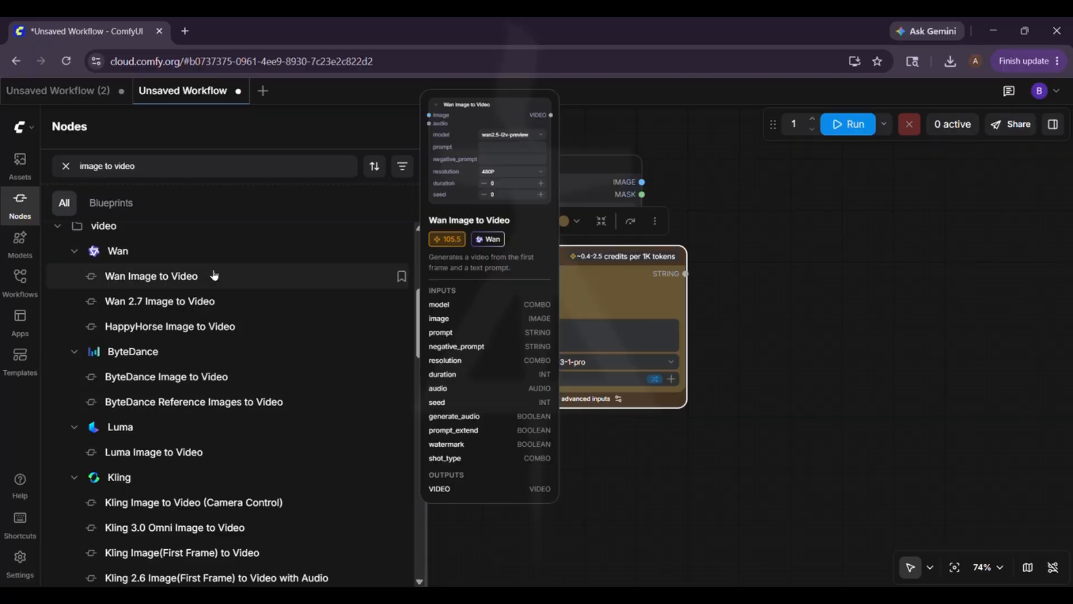
pyautogui.moveTo(216, 377); pyautogui.dragTo(487, 422)
# Add a Preview as Text node beside the Google Gemini node, and search the node library for "save"
pyautogui.tripleClick(162, 161)
pyautogui.write('preview')
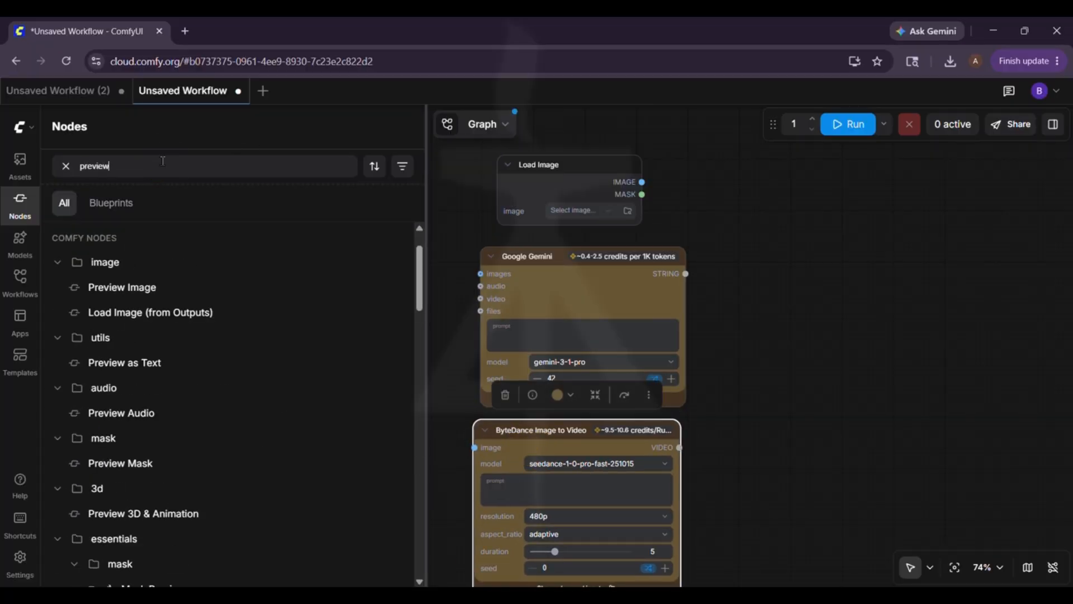
pyautogui.moveTo(128, 364); pyautogui.dragTo(800, 187)
pyautogui.tripleClick(130, 163)
pyautogui.write('save')
pyautogui.moveTo(122, 287); pyautogui.dragTo(828, 354)
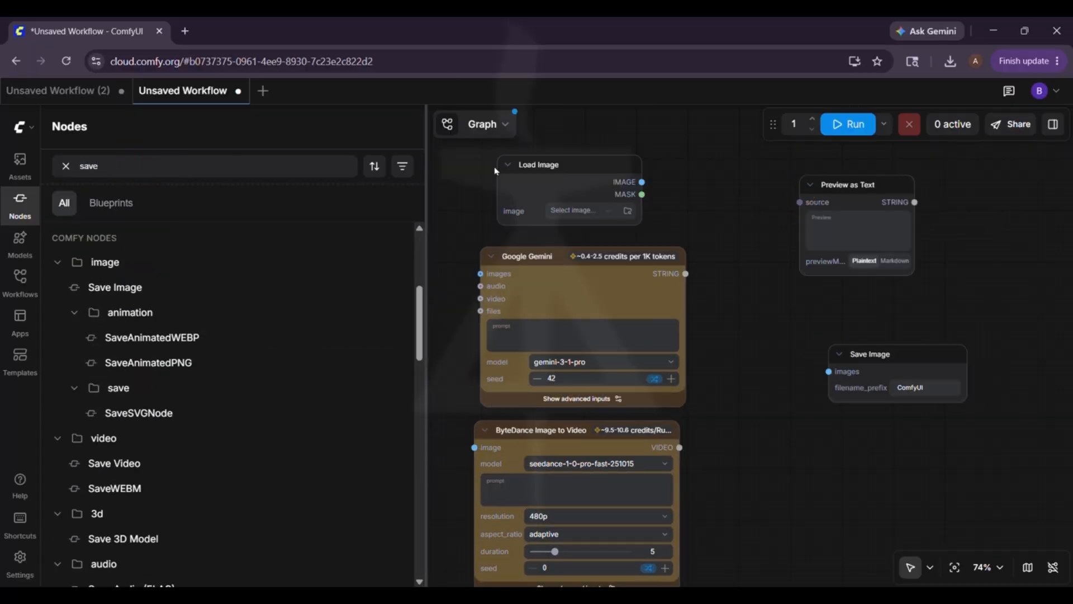
pyautogui.click(911, 364)
pyautogui.press('Delete')
# Add a Save Video node below the Preview as Text node and close the node library
pyautogui.scroll(-1, 122, 433)
pyautogui.moveTo(121, 434); pyautogui.dragTo(819, 333)
pyautogui.click(21, 206)
# Arrange the nodes with Load Image first, Google Gemini above ByteDance Image to Video, and Preview as Text above Save Video
pyautogui.moveTo(570, 165); pyautogui.dragTo(187, 163)
pyautogui.moveTo(634, 287); pyautogui.dragTo(483, 196)
pyautogui.moveTo(599, 434); pyautogui.dragTo(455, 388)
pyautogui.moveTo(855, 184); pyautogui.dragTo(705, 175)
pyautogui.moveTo(872, 331); pyautogui.dragTo(694, 381)
# Load the ComfyUI_00141_ image from Downloads into the Load Image node and shift the Save Video node slightly outward
pyautogui.click(244, 209)
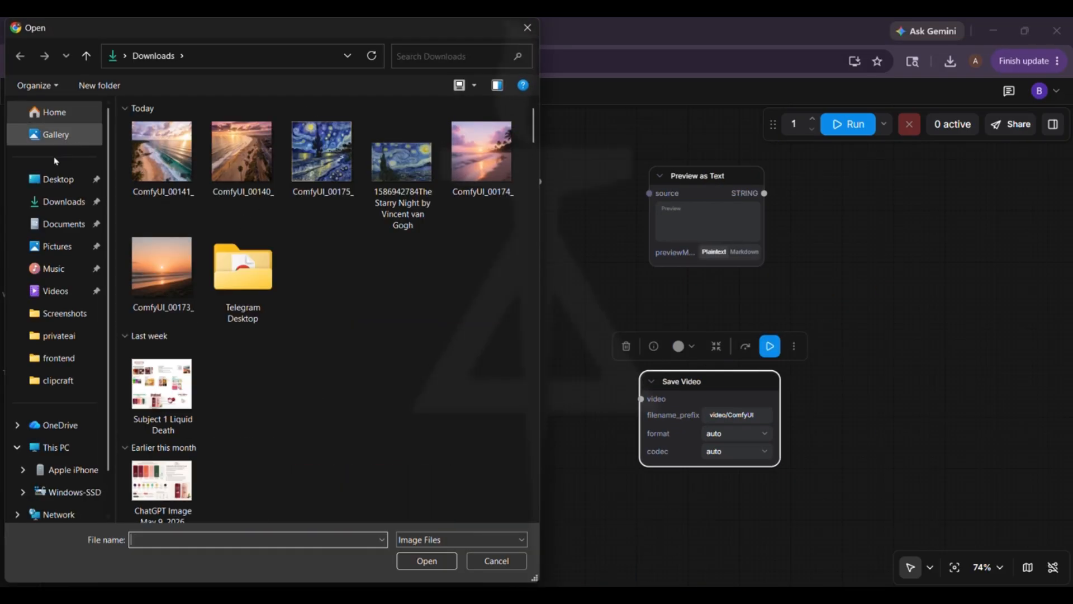
pyautogui.click(42, 204)
pyautogui.doubleClick(147, 177)
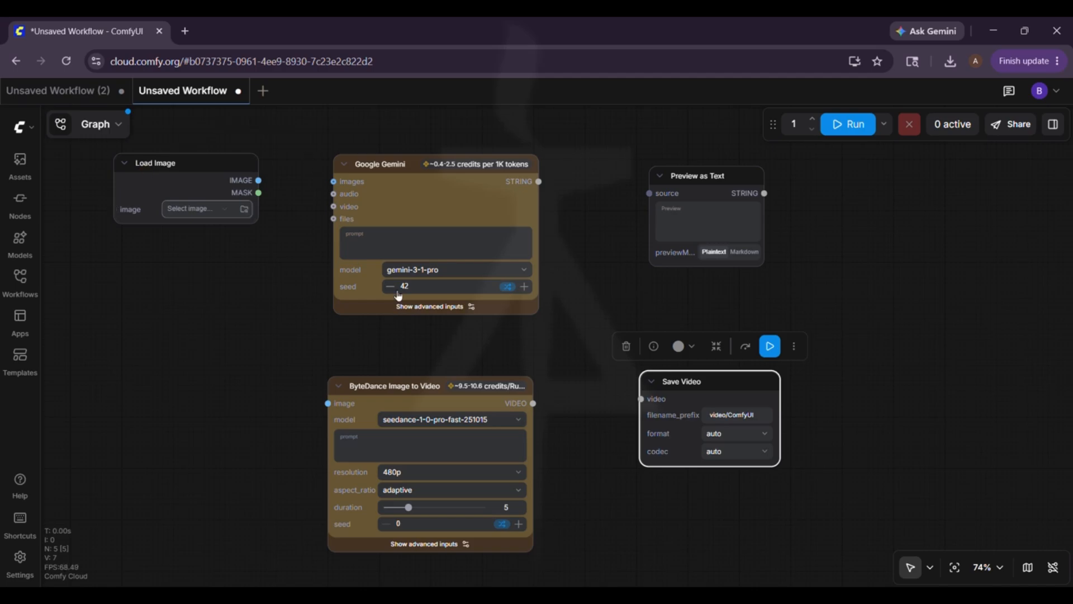
pyautogui.moveTo(758, 379); pyautogui.dragTo(786, 379)
# Connect Load Image's IMAGE output to Google Gemini's images and enter the prompt "generate just a prompt for a smooth aerial drone shot for a smooth video"
pyautogui.moveTo(260, 181); pyautogui.dragTo(261, 184)
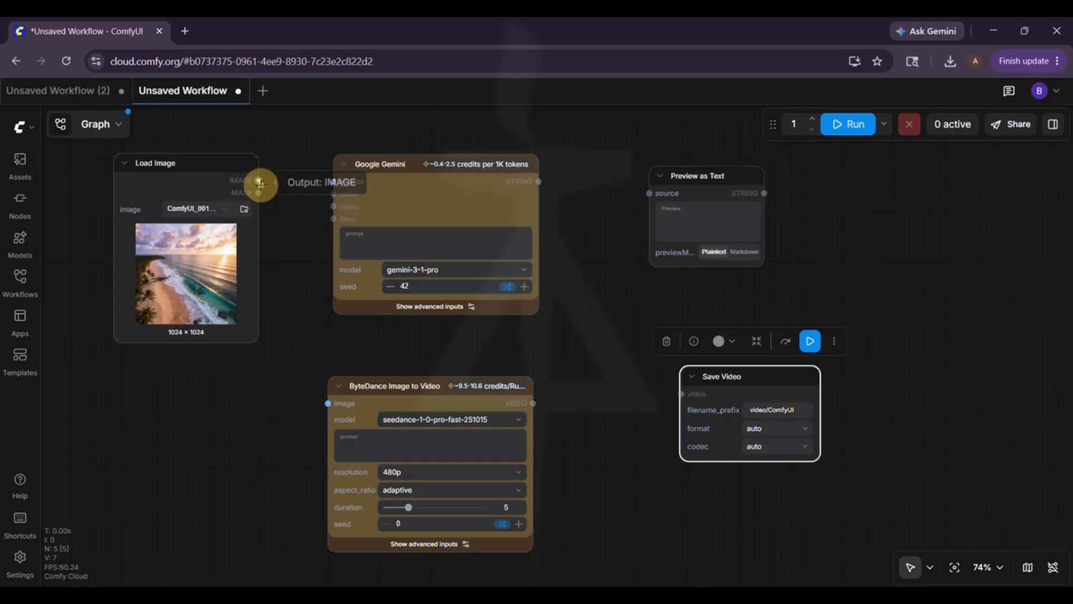
pyautogui.moveTo(336, 187); pyautogui.dragTo(334, 182)
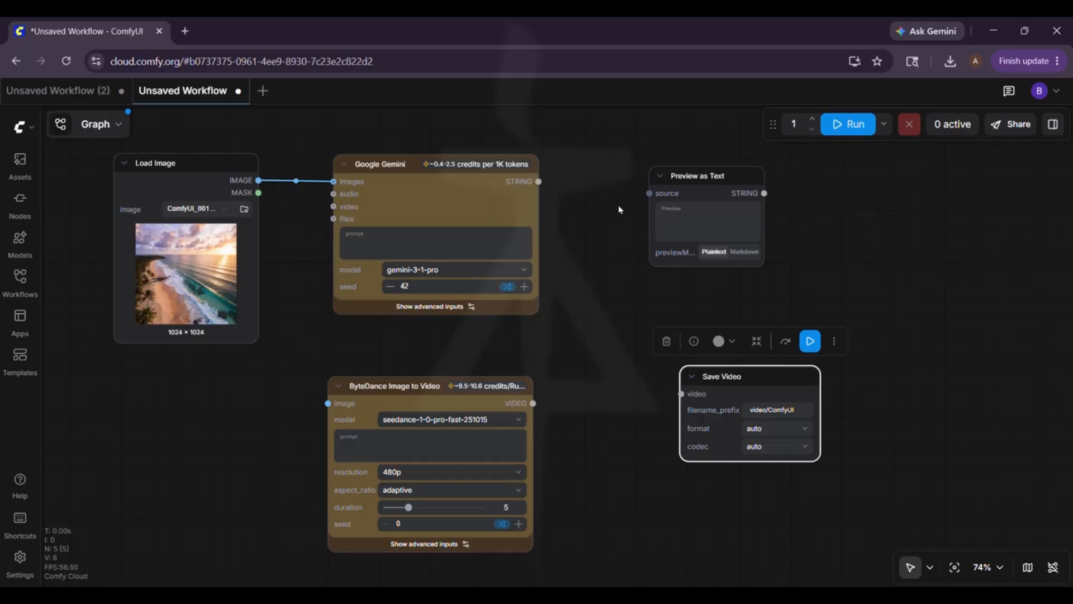
pyautogui.click(385, 241)
# Route Google Gemini's text through Preview as Text into the ByteDance node's prompt, and connect the loaded image to its image input
pyautogui.moveTo(539, 181); pyautogui.dragTo(649, 193)
pyautogui.moveTo(764, 193); pyautogui.dragTo(283, 394)
pyautogui.moveTo(495, 378); pyautogui.dragTo(492, 379)
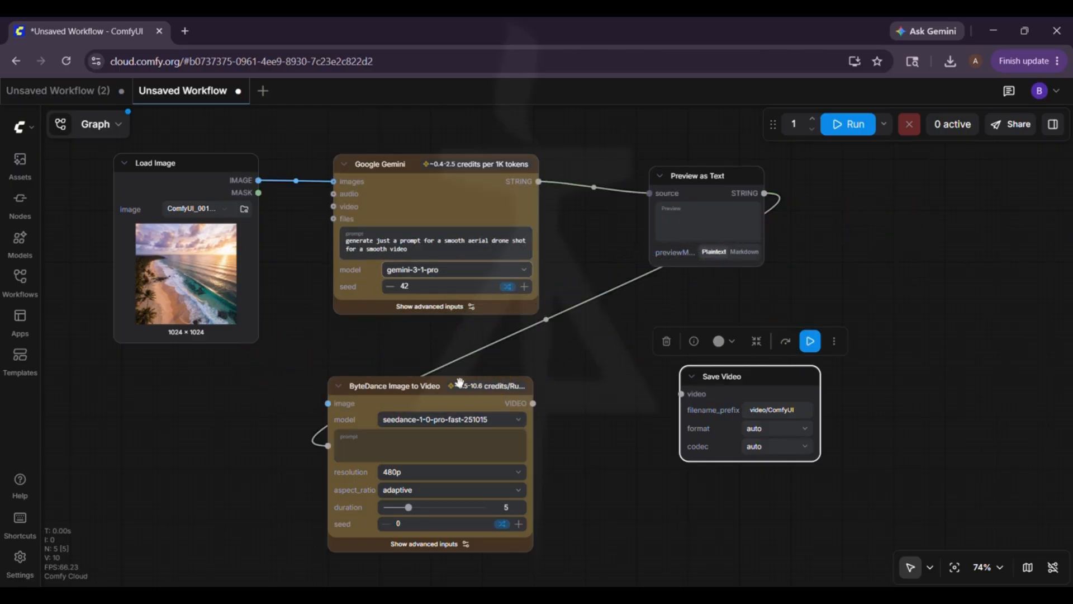
pyautogui.moveTo(381, 380); pyautogui.dragTo(393, 375)
pyautogui.moveTo(258, 180); pyautogui.dragTo(341, 398)
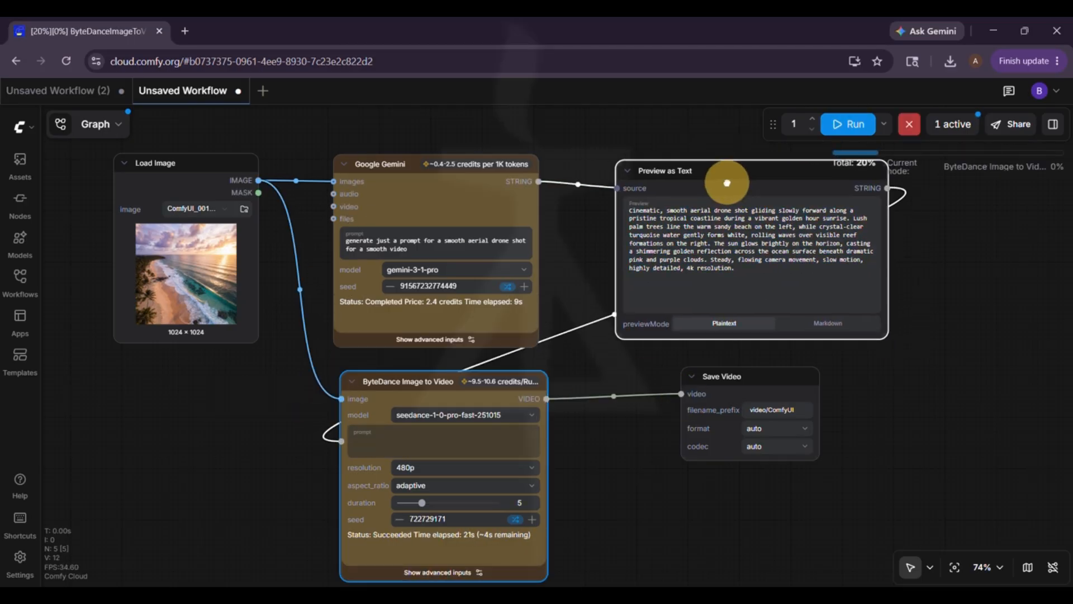
# Play the generated beach video from the Save Video node in full screen
pyautogui.scroll(-2, 894, 346)
pyautogui.moveTo(893, 345); pyautogui.dragTo(836, 297)
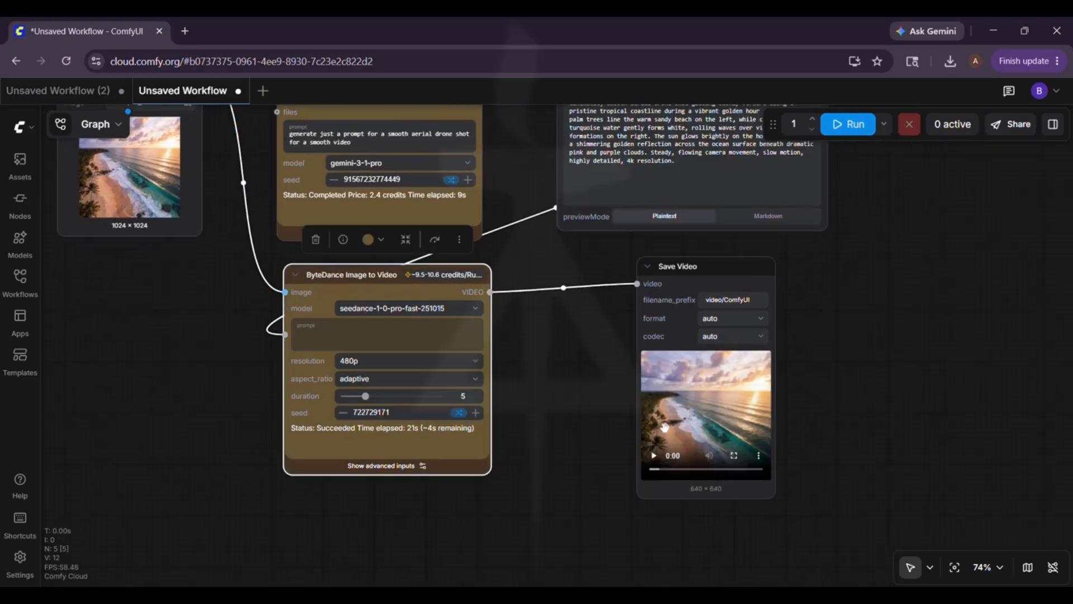
pyautogui.click(731, 440)
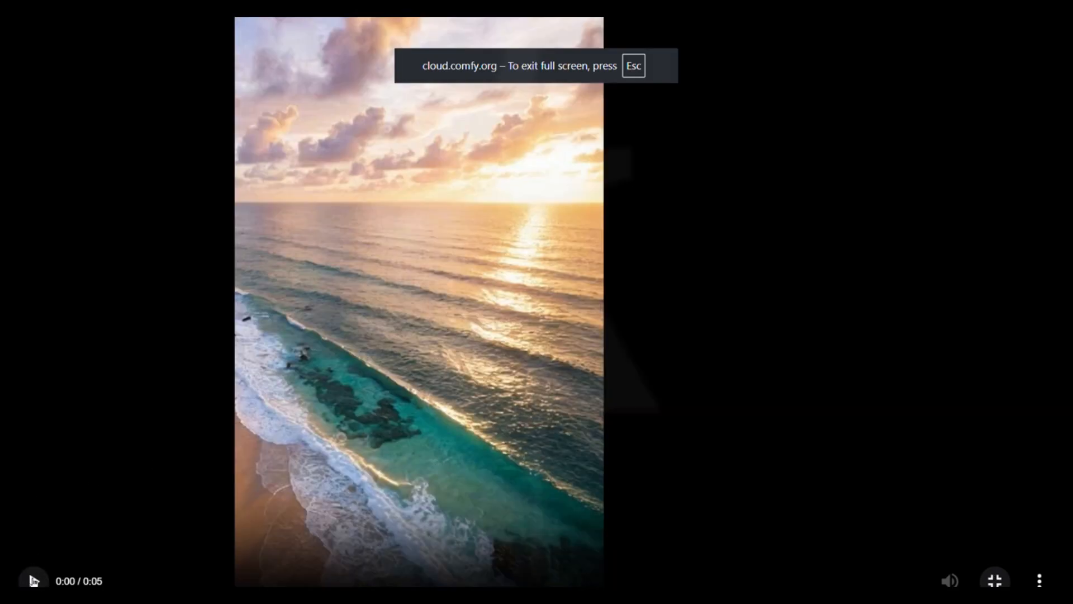
pyautogui.click(33, 582)
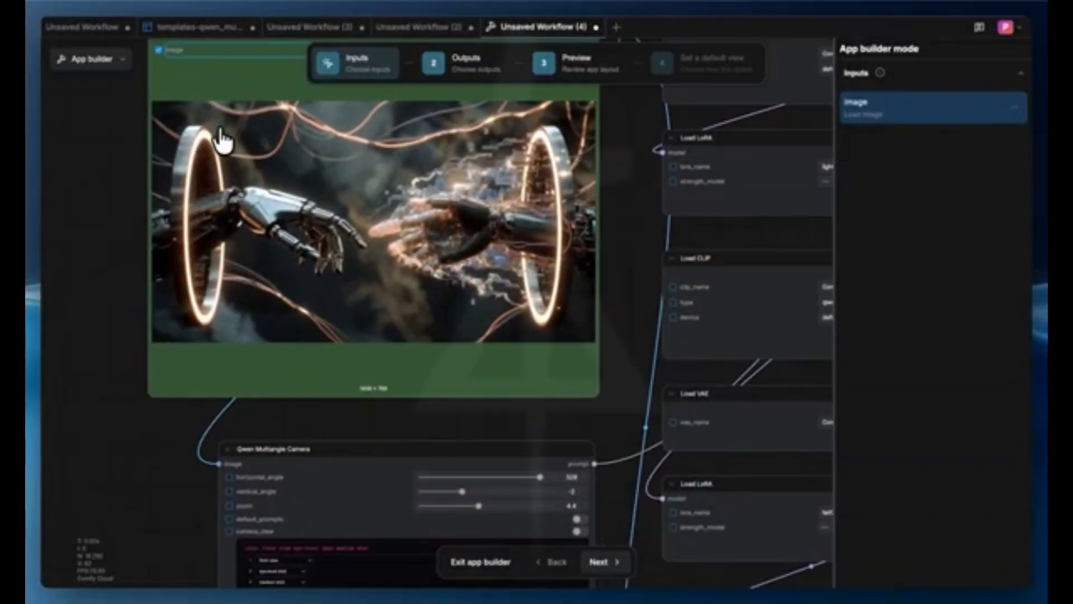
# Add the Qwen Multiangle Camera node's camera_preview as an input in the app builder
pyautogui.scroll(-5, 221, 151)
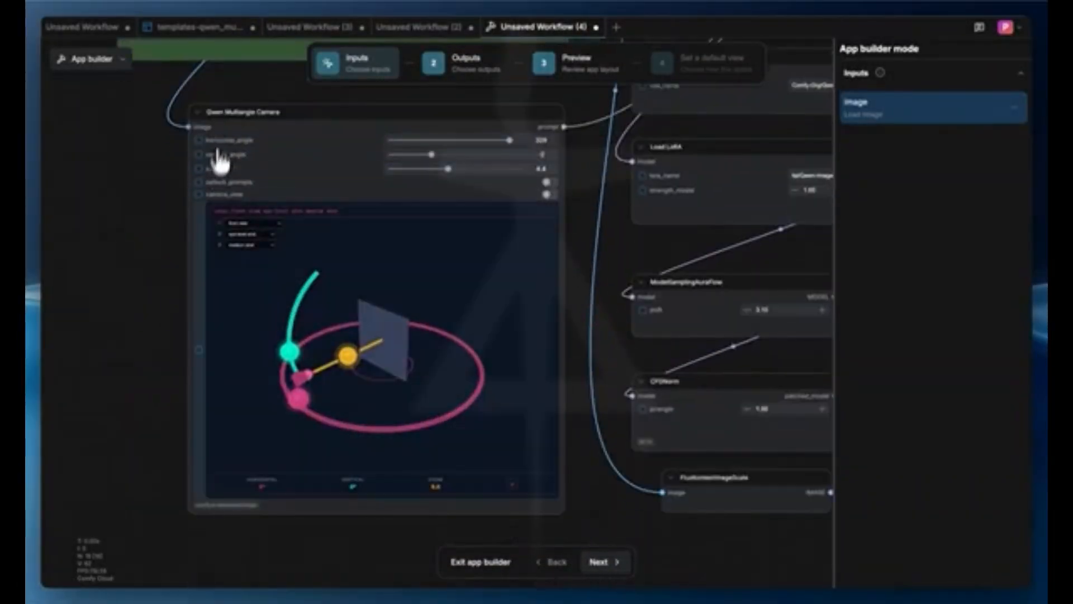
pyautogui.scroll(3, 210, 243)
pyautogui.click(195, 404)
pyautogui.scroll(-5, 395, 343)
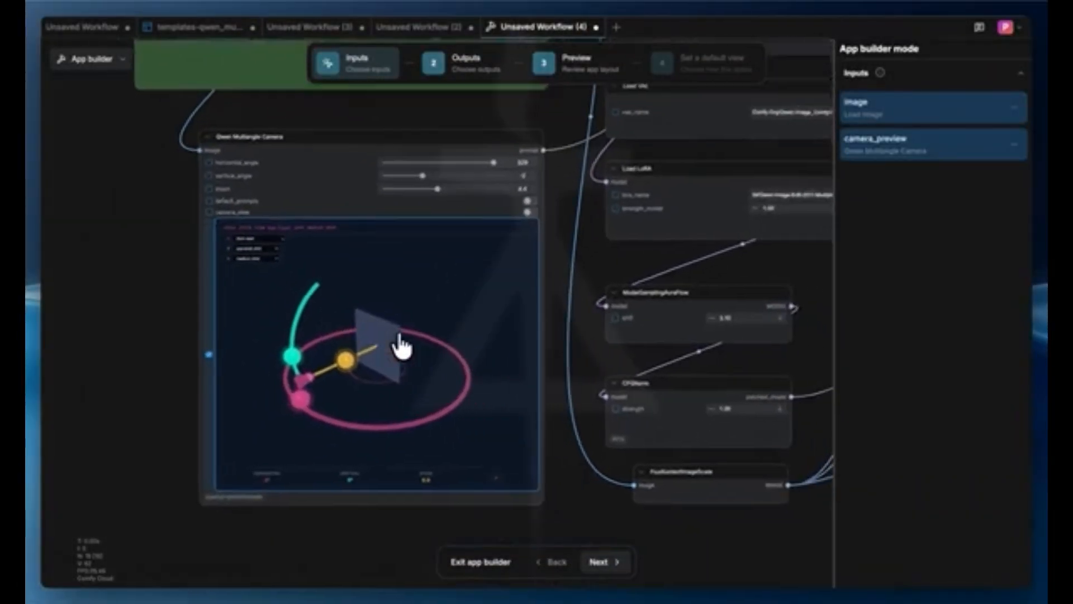
pyautogui.scroll(-2, 425, 324)
pyautogui.hscroll(5, 425, 325)
pyautogui.scroll(4, 425, 324)
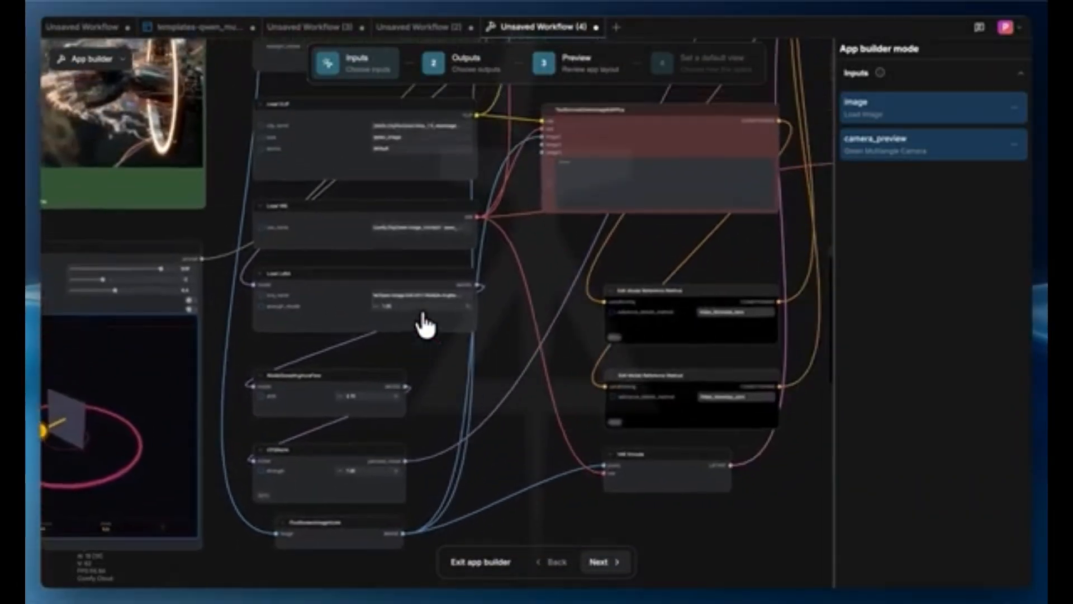
# Choose the Save Image node as the app's output and preview the app layout
pyautogui.scroll(2, 425, 324)
pyautogui.scroll(-8, 425, 324)
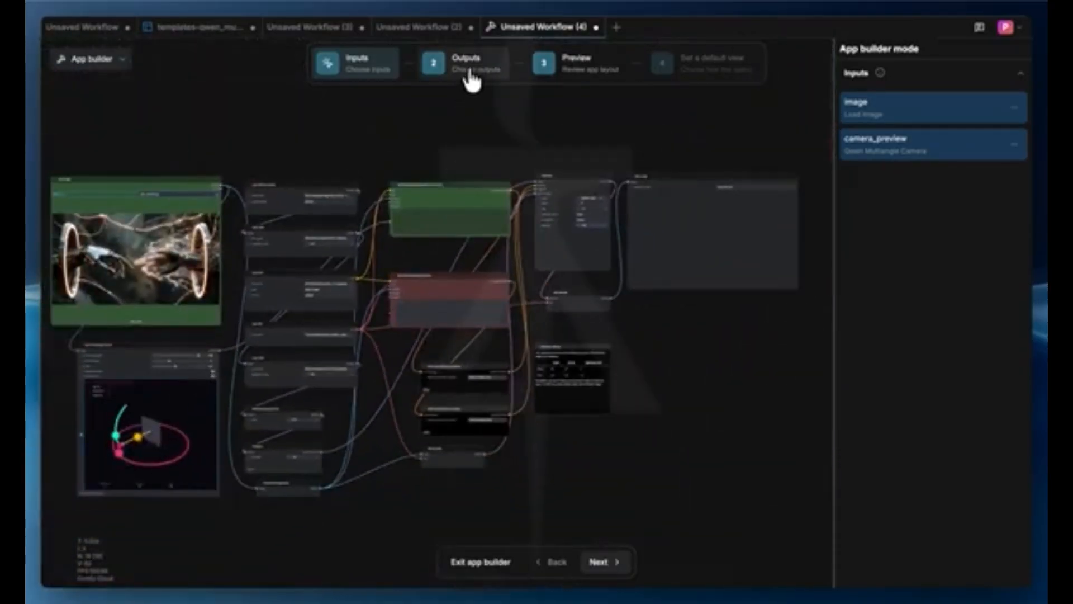
pyautogui.click(471, 70)
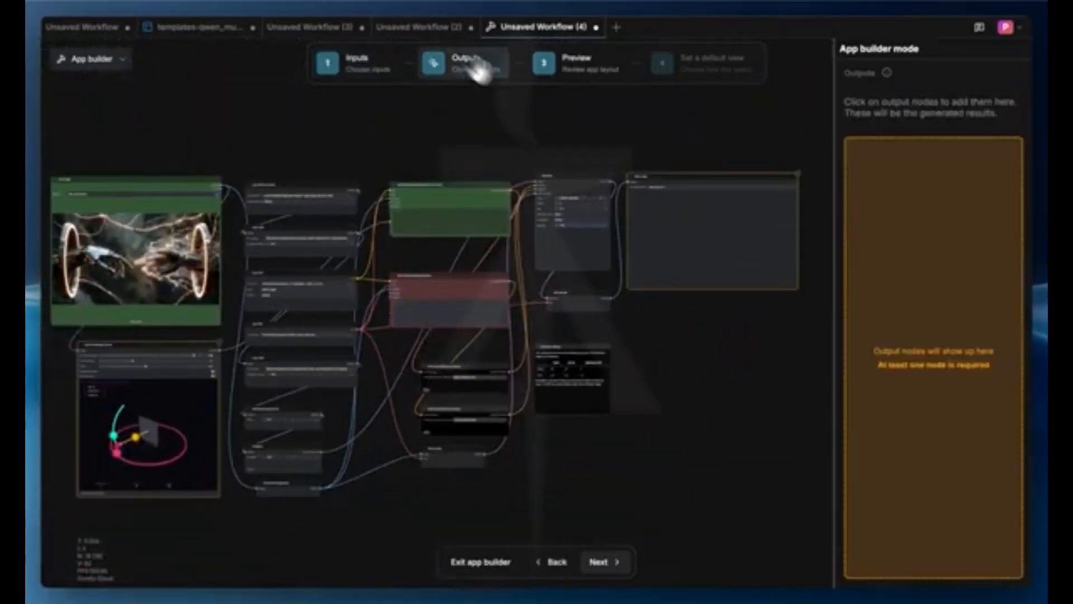
pyautogui.click(689, 209)
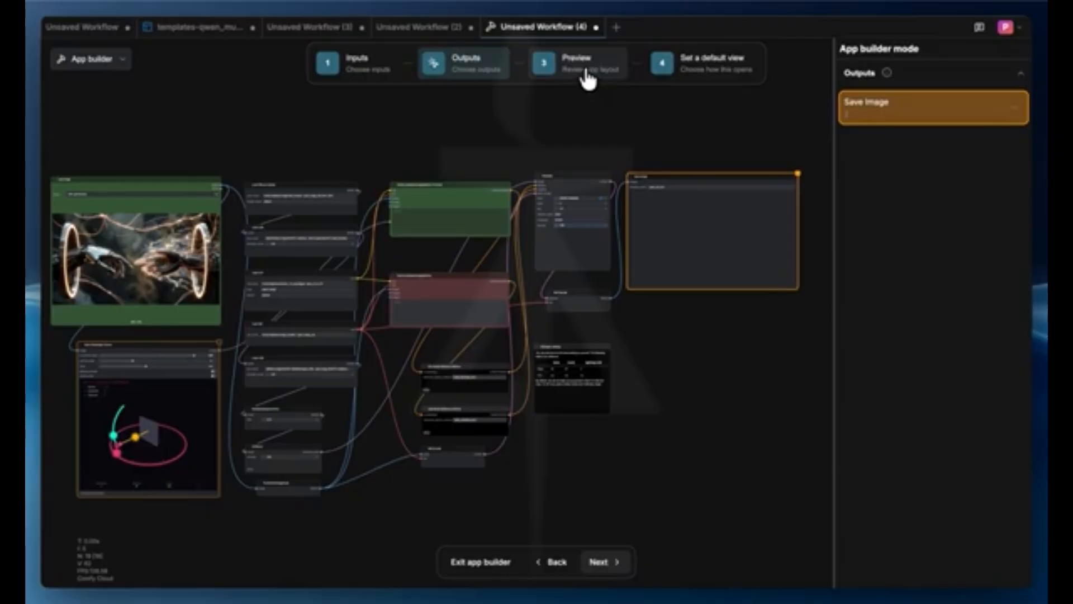
pyautogui.click(589, 80)
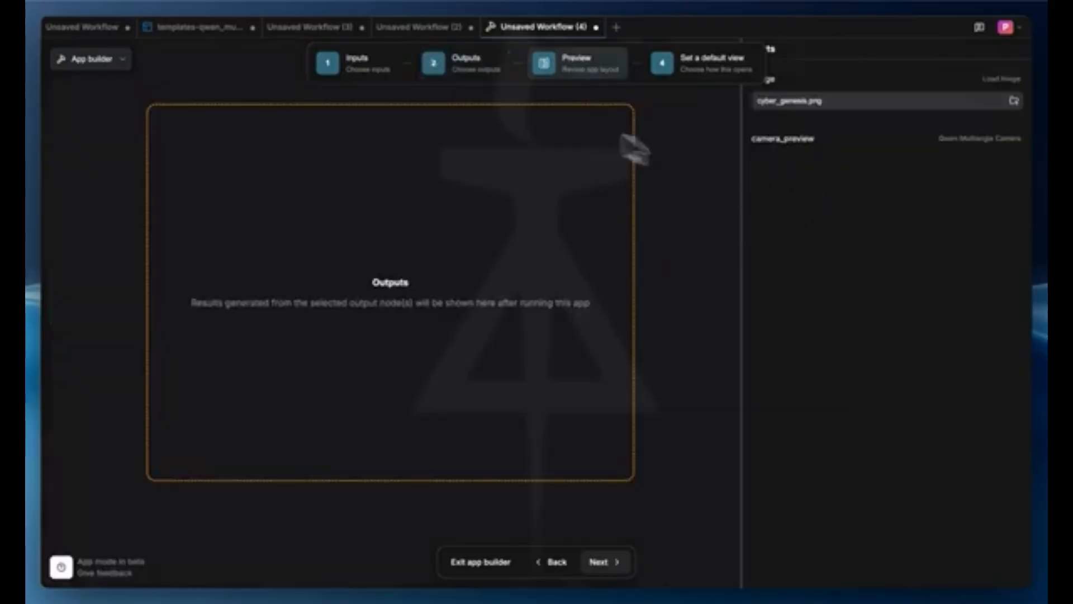
# Add the Qwen Multiangle Camera node's vertical_angle, horizontal_angle and zoom to the app's inputs
pyautogui.click(359, 72)
pyautogui.scroll(5, 189, 338)
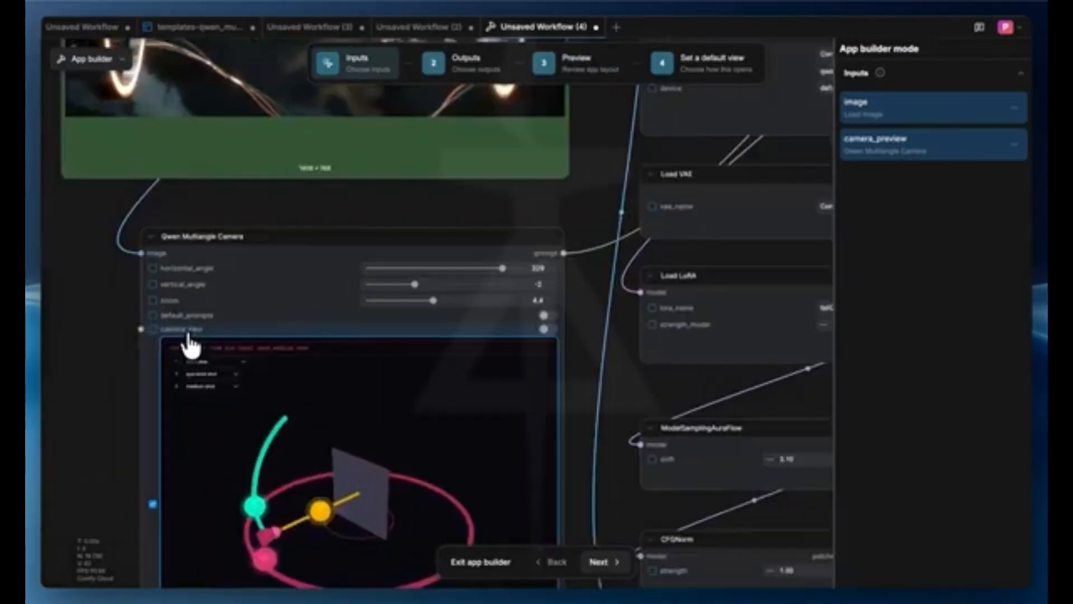
pyautogui.click(153, 284)
pyautogui.click(152, 268)
pyautogui.click(153, 300)
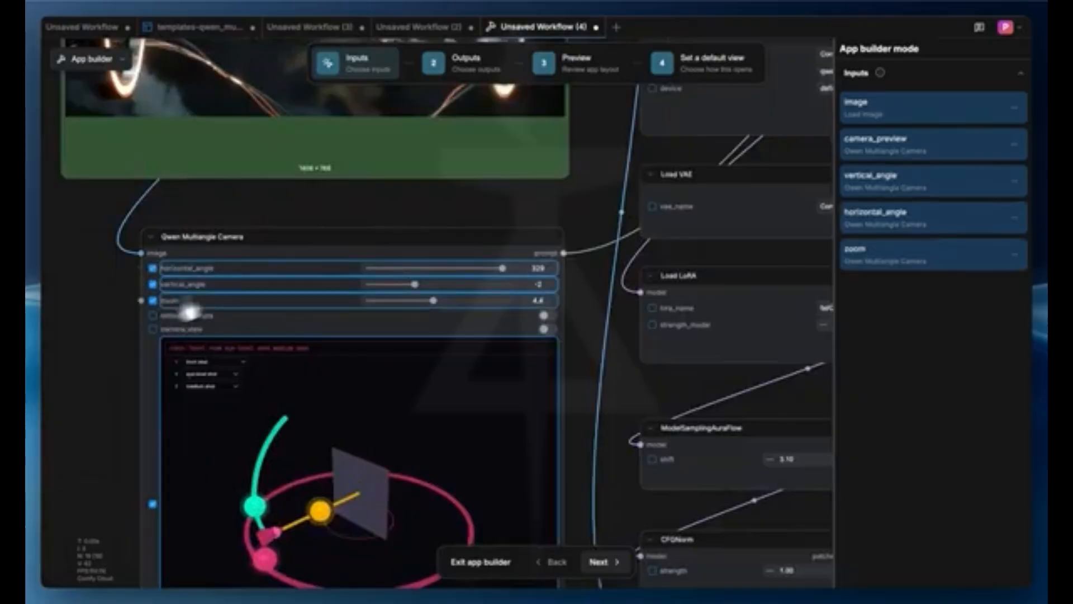
pyautogui.scroll(-5, 467, 209)
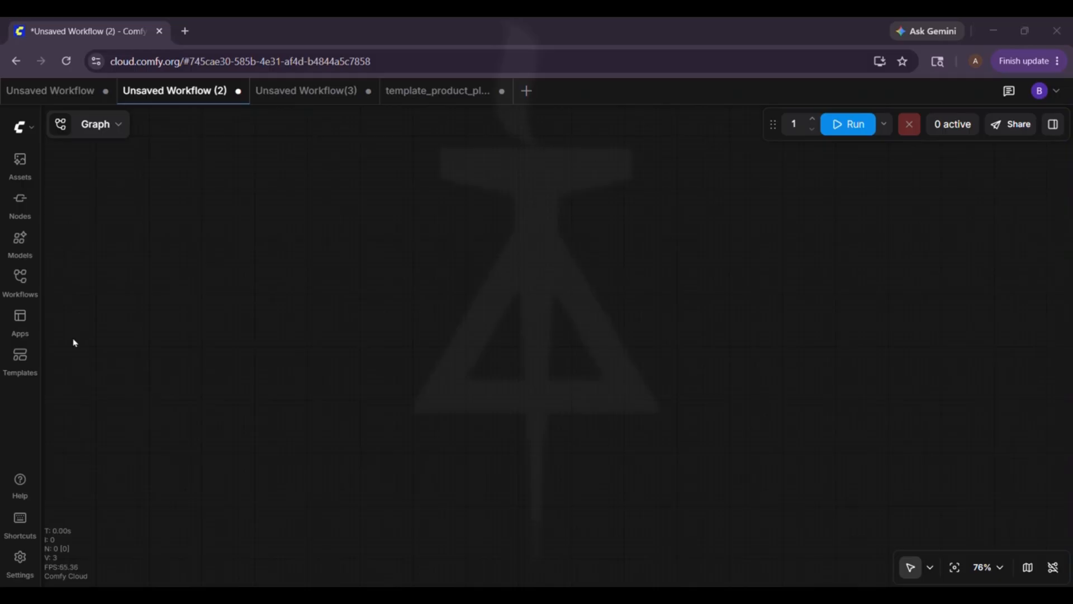
# Find "nano" in the node library and add a Nano Banana 2 node to the empty workflow
pyautogui.click(25, 221)
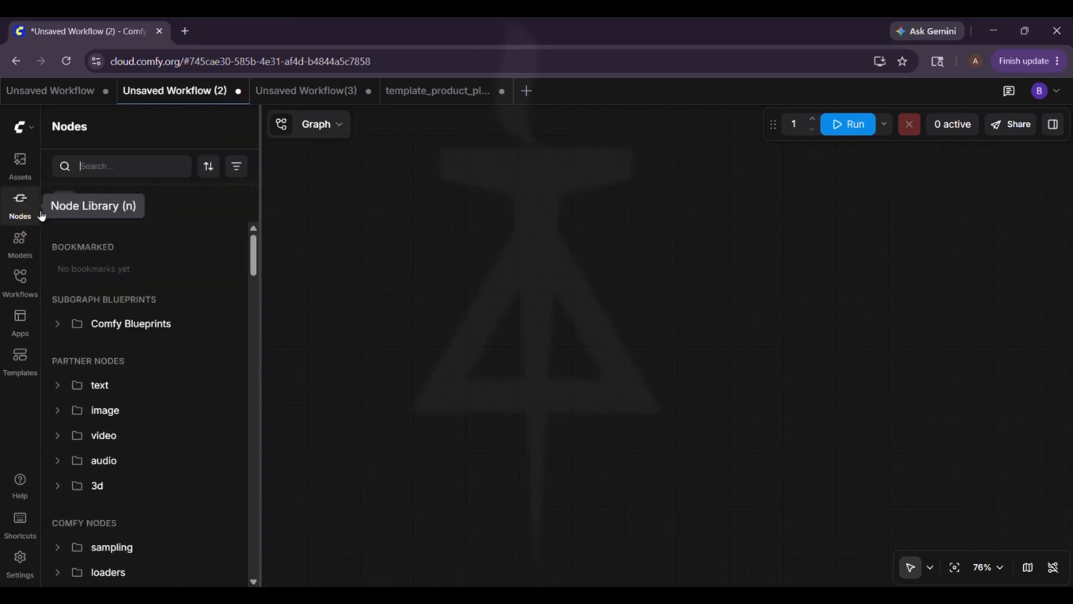
pyautogui.click(114, 165)
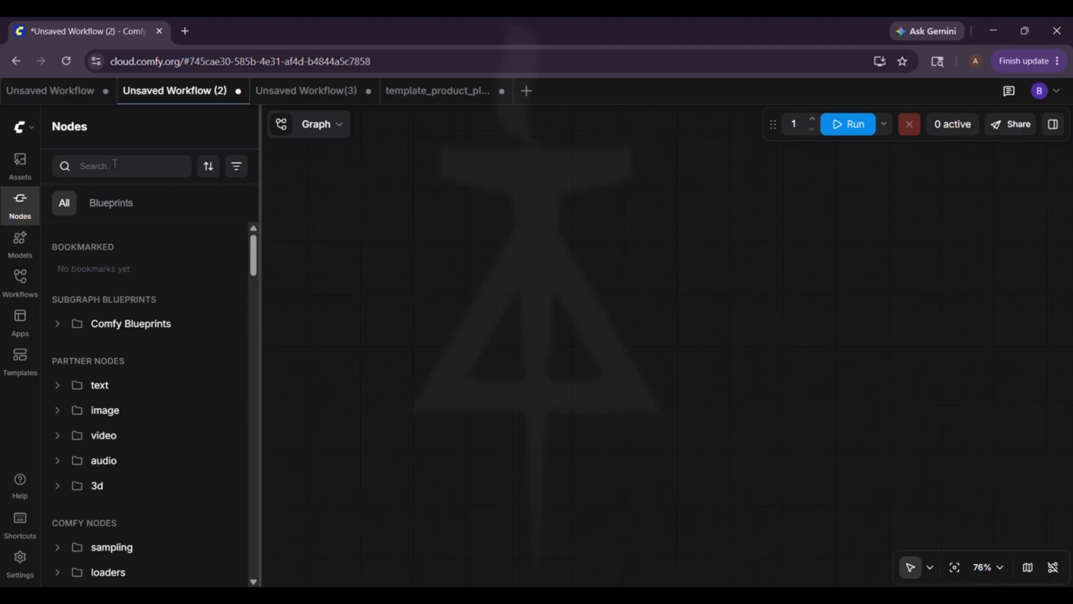
pyautogui.write('na')
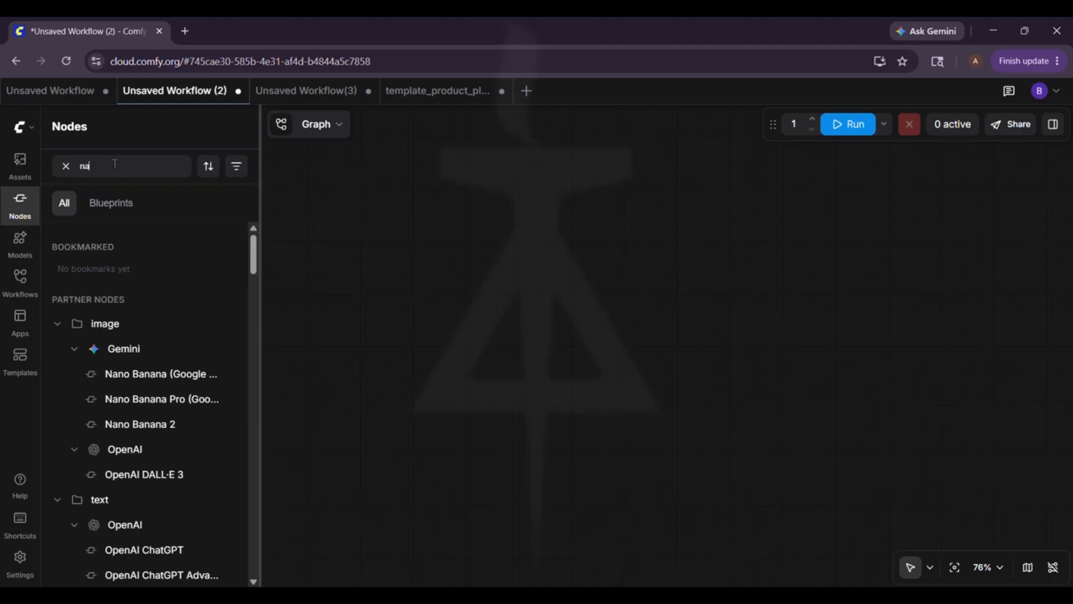
pyautogui.write('n')
pyautogui.press('BackSpace')
pyautogui.press('BackSpace')
pyautogui.press('BackSpace')
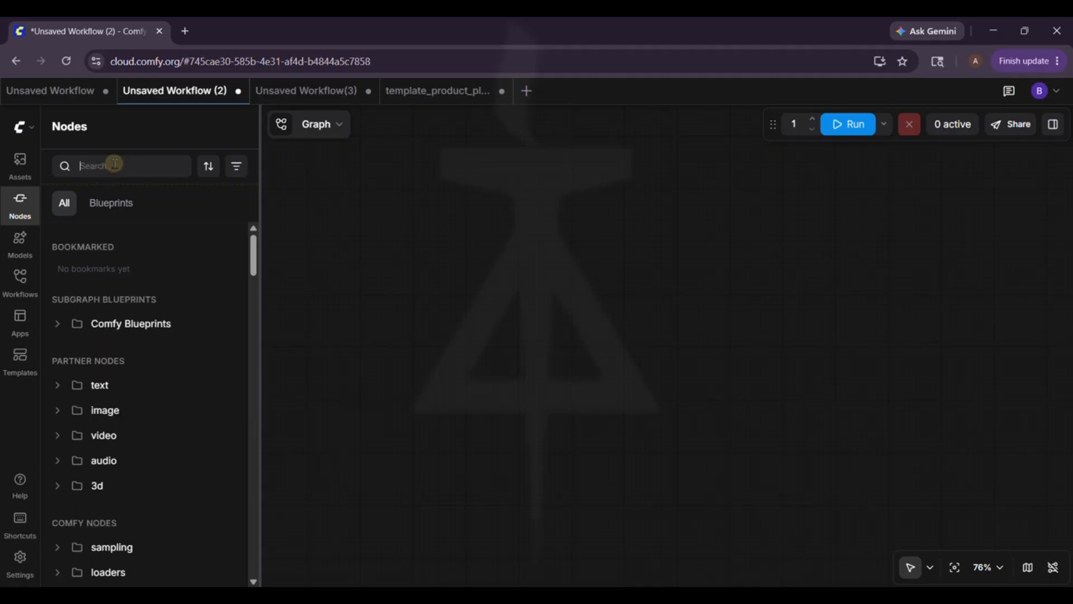
pyautogui.write('nano')
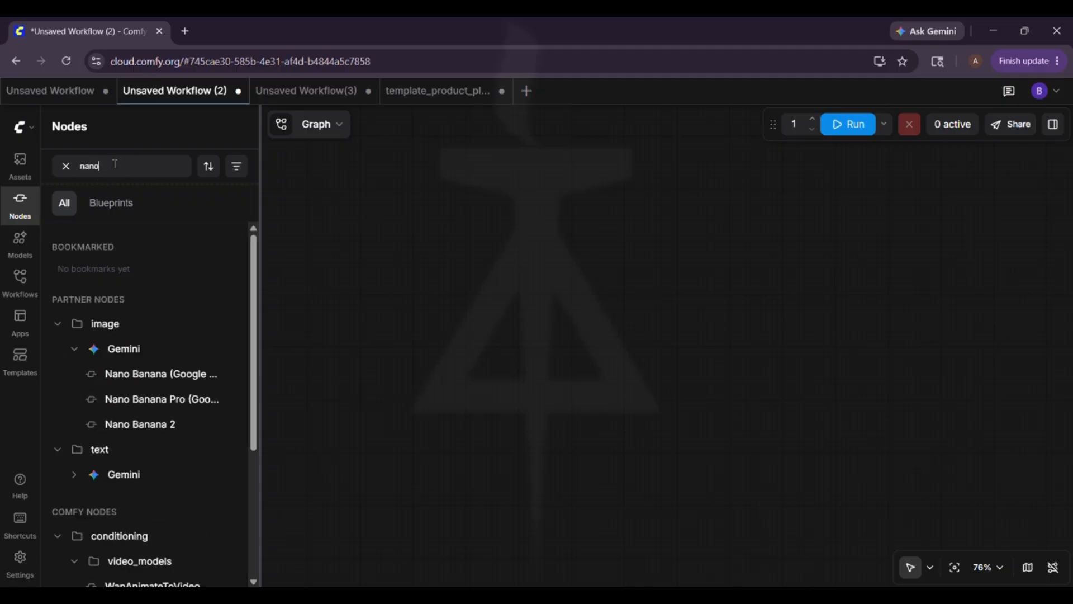
pyautogui.moveTo(149, 390)
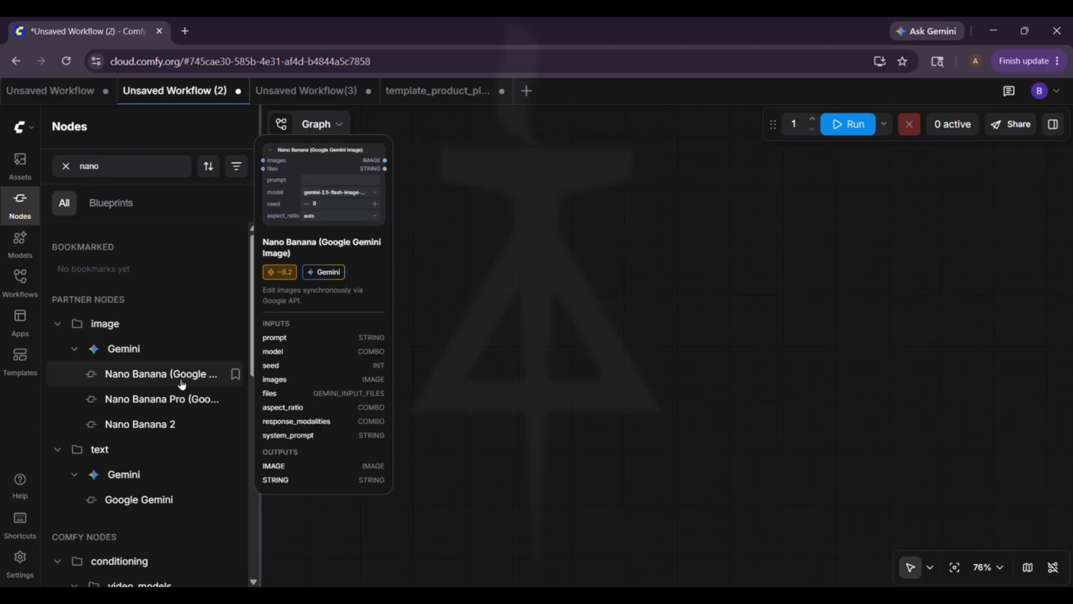
pyautogui.click(353, 289)
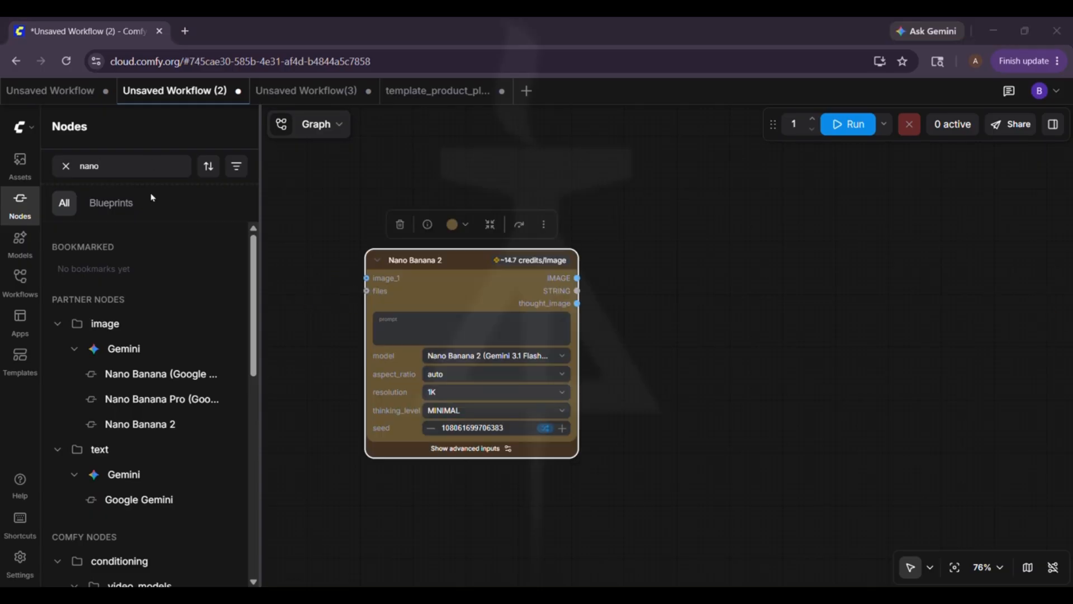
# Search the node library for "load" and place three Load Image nodes in a row on the canvas
pyautogui.doubleClick(139, 161)
pyautogui.press('BackSpace')
pyautogui.write('load')
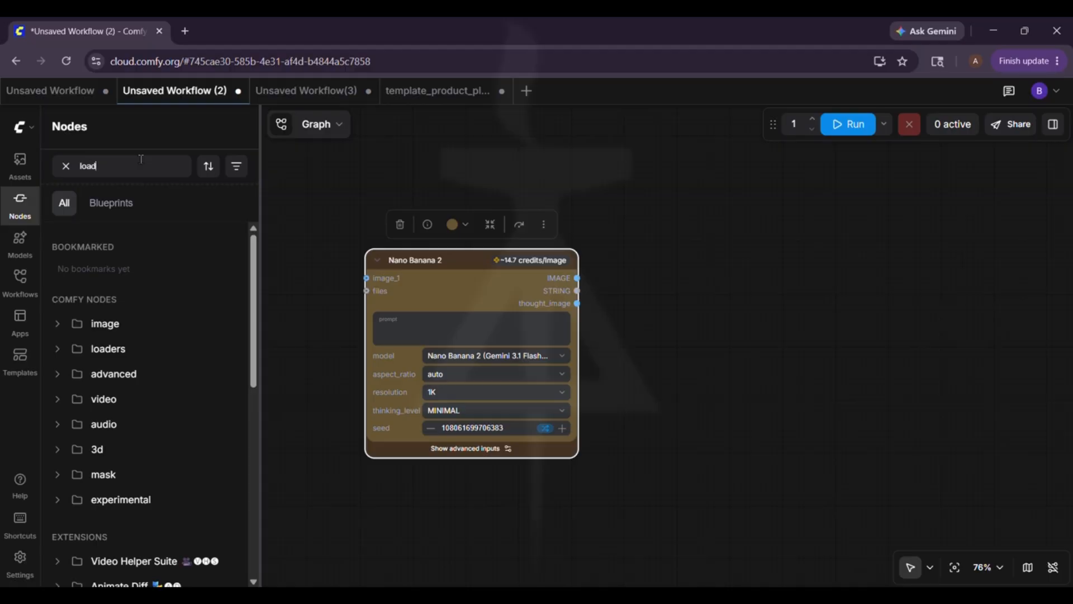
pyautogui.click(119, 347)
pyautogui.moveTo(269, 173); pyautogui.dragTo(295, 158)
pyautogui.moveTo(108, 351); pyautogui.dragTo(492, 152)
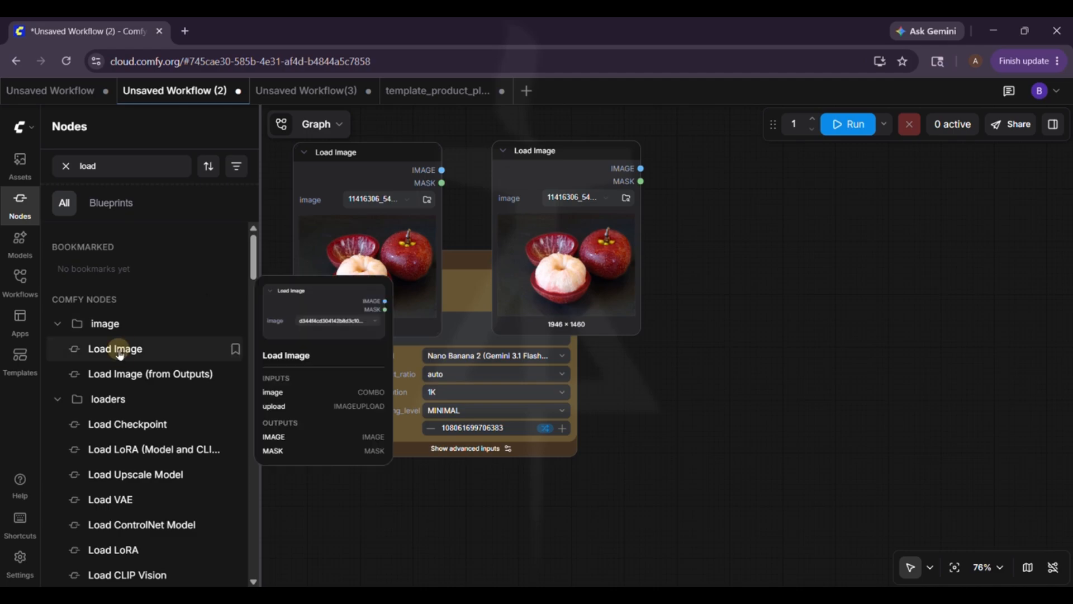
pyautogui.moveTo(115, 348); pyautogui.dragTo(739, 148)
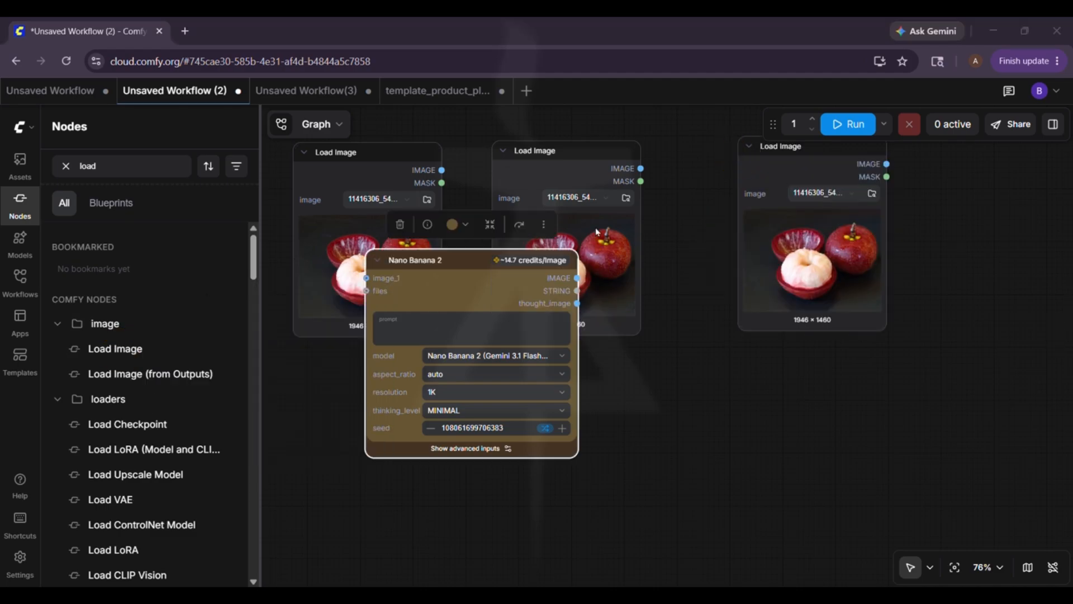
# Move Nano Banana 2 below the Load Image nodes and connect their three IMAGE outputs to image_1, image_2 and image_3
pyautogui.moveTo(472, 272); pyautogui.dragTo(606, 390)
pyautogui.moveTo(758, 166); pyautogui.dragTo(740, 167)
pyautogui.moveTo(441, 170); pyautogui.dragTo(502, 396)
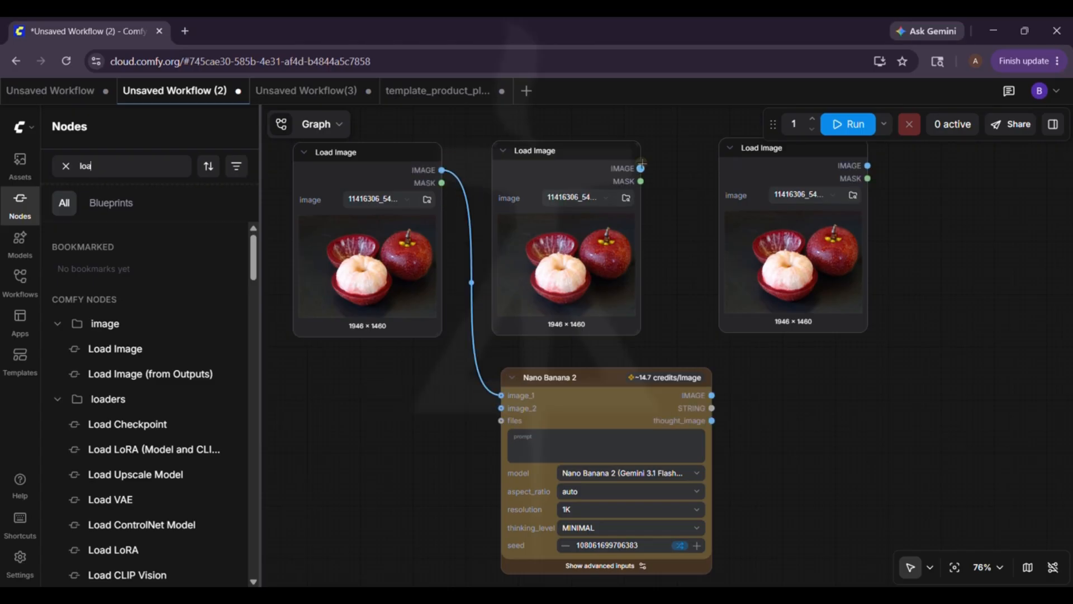
pyautogui.moveTo(641, 168); pyautogui.dragTo(501, 408)
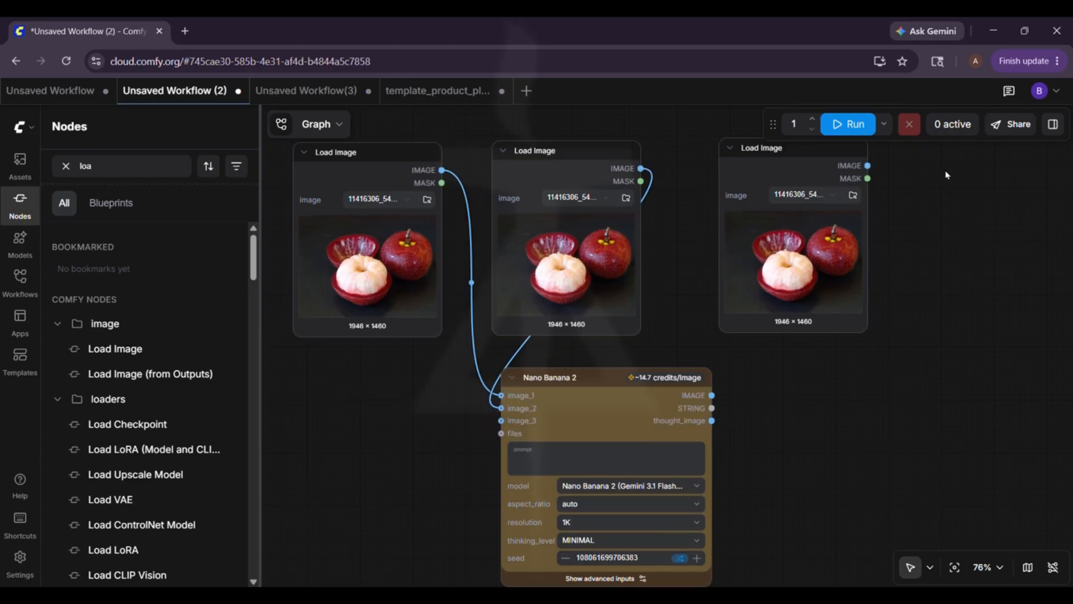
pyautogui.moveTo(867, 166); pyautogui.dragTo(495, 421)
# Load the beach sunset picture into the middle Load Image node and the Olipop Tropical Punch can into the third
pyautogui.click(621, 198)
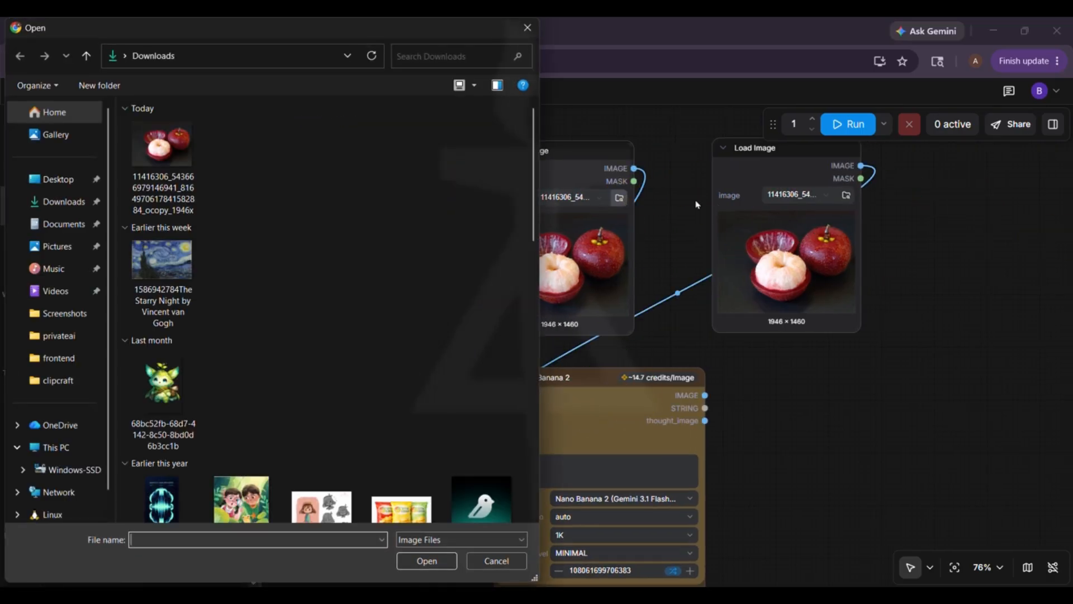
pyautogui.click(174, 314)
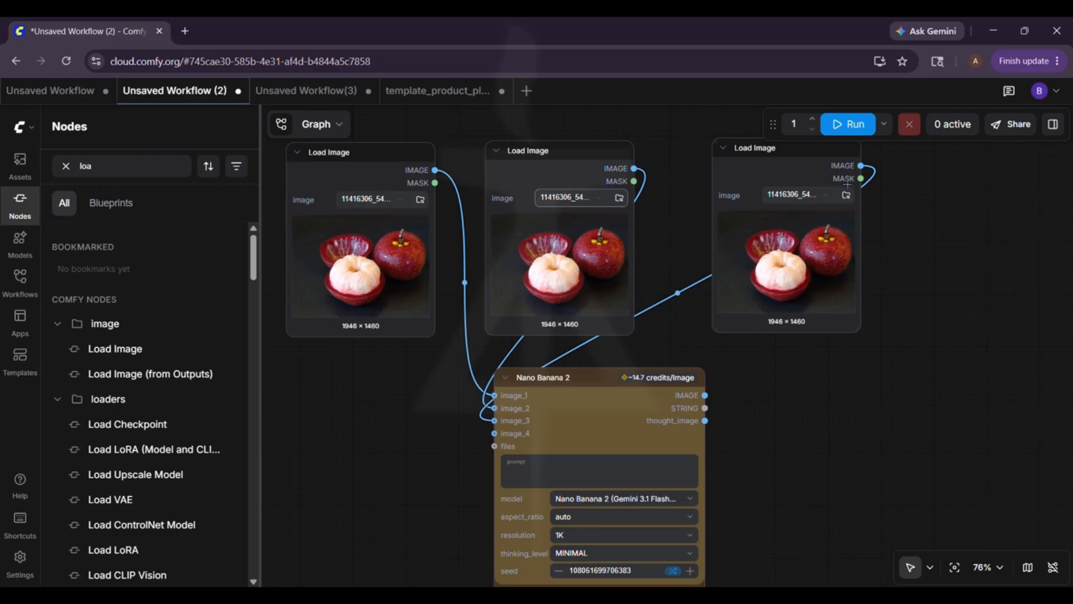
pyautogui.click(846, 195)
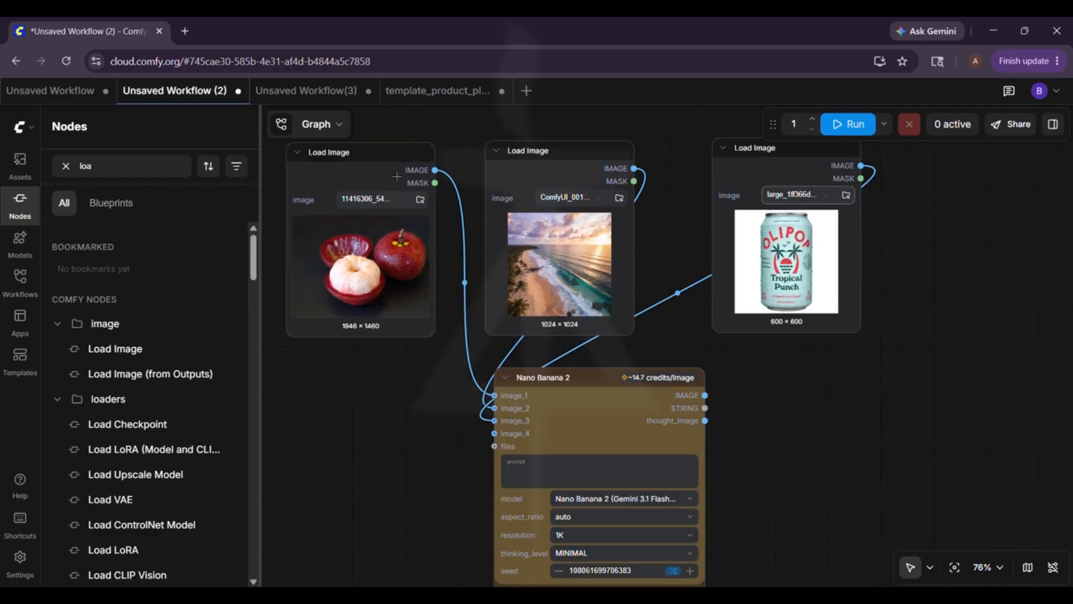
# Shift the three Load Image nodes slightly upward, away from the Nano Banana 2 node
pyautogui.moveTo(387, 161); pyautogui.dragTo(403, 150)
pyautogui.moveTo(566, 163)
pyautogui.mouseDown()
pyautogui.moveTo(581, 141)
pyautogui.moveTo(576, 151)
pyautogui.mouseUp()
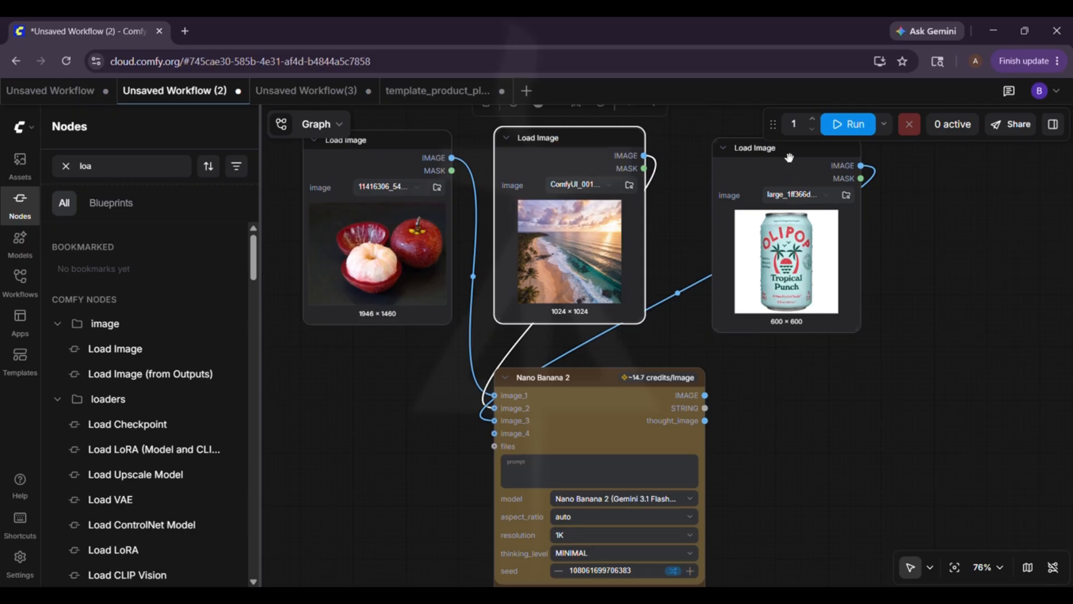
pyautogui.moveTo(790, 157); pyautogui.dragTo(765, 146)
# Add a Google Gemini node beside Nano Banana 2 and connect the fruit picture's IMAGE output to its images input
pyautogui.moveTo(872, 420); pyautogui.dragTo(985, 379)
pyautogui.doubleClick(116, 164)
pyautogui.write('gemini')
pyautogui.scroll(-3, 132, 513)
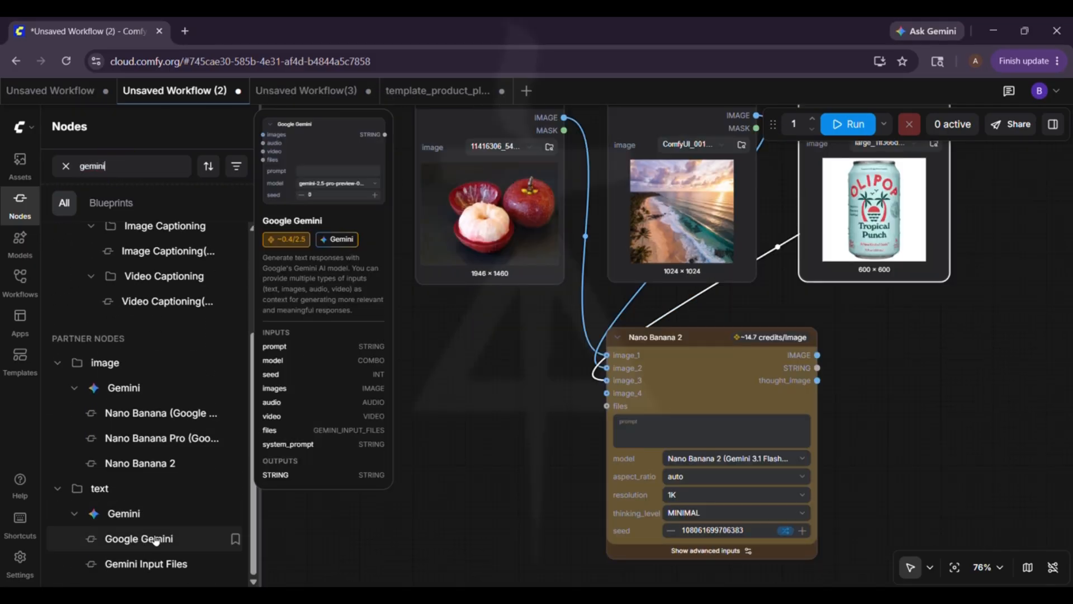
pyautogui.moveTo(156, 540); pyautogui.dragTo(392, 394)
pyautogui.moveTo(971, 368); pyautogui.dragTo(1031, 404)
pyautogui.moveTo(481, 424); pyautogui.dragTo(429, 399)
pyautogui.moveTo(624, 153); pyautogui.dragTo(379, 416)
# Enter a Google Gemini prompt "generate me a image prompt to design a Soda can consisting of Sparkling water" with the reference image and brand name "kokum sparkling water"
pyautogui.click(446, 475)
pyautogui.write('generate me a image prompt to design a Soda can consisting')
pyautogui.click(558, 485)
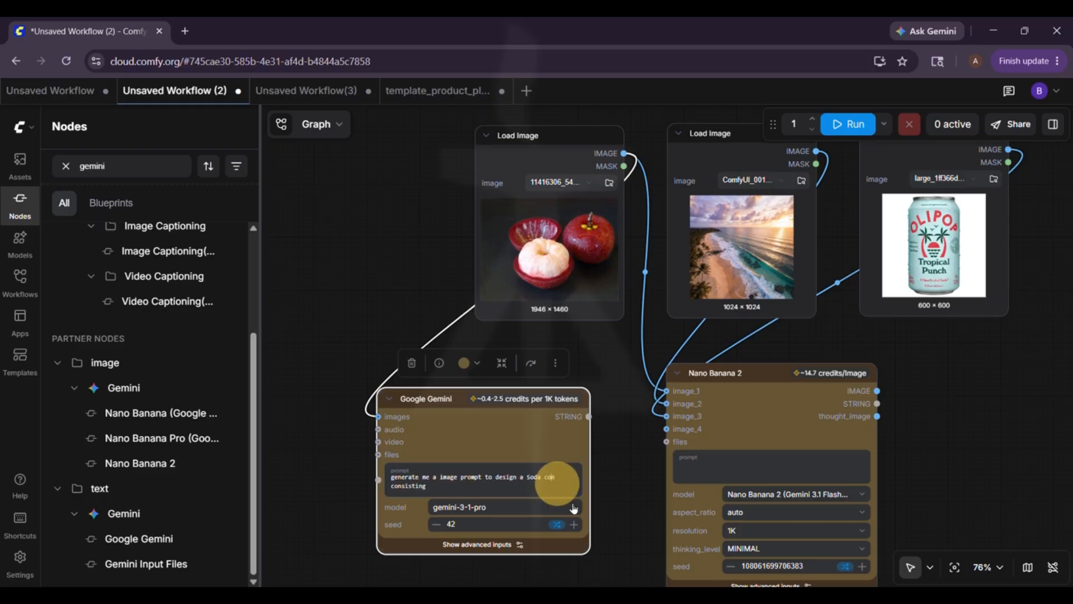
pyautogui.write('of Sparkling water and use the reference image to make the best result the brand name is "kokum sparkling water"')
# Connect Google Gemini's STRING output to Nano Banana 2's prompt and to the source of a new Preview as Text node
pyautogui.moveTo(589, 417); pyautogui.dragTo(666, 467)
pyautogui.moveTo(627, 515); pyautogui.dragTo(632, 491)
pyautogui.doubleClick(91, 165)
pyautogui.write('preview')
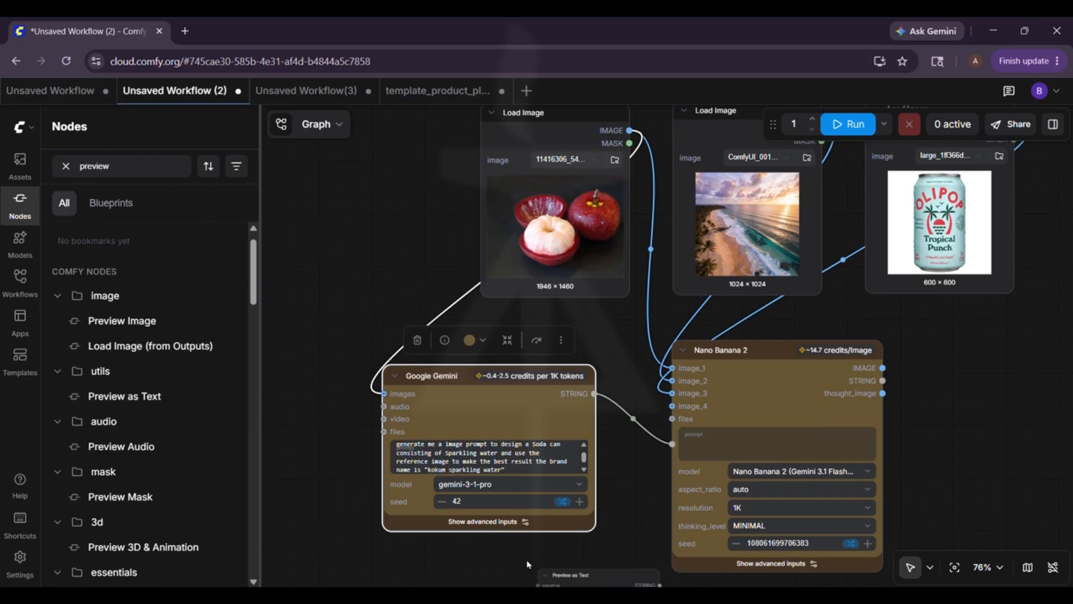
pyautogui.moveTo(125, 396); pyautogui.dragTo(335, 299)
pyautogui.moveTo(337, 243); pyautogui.dragTo(313, 197)
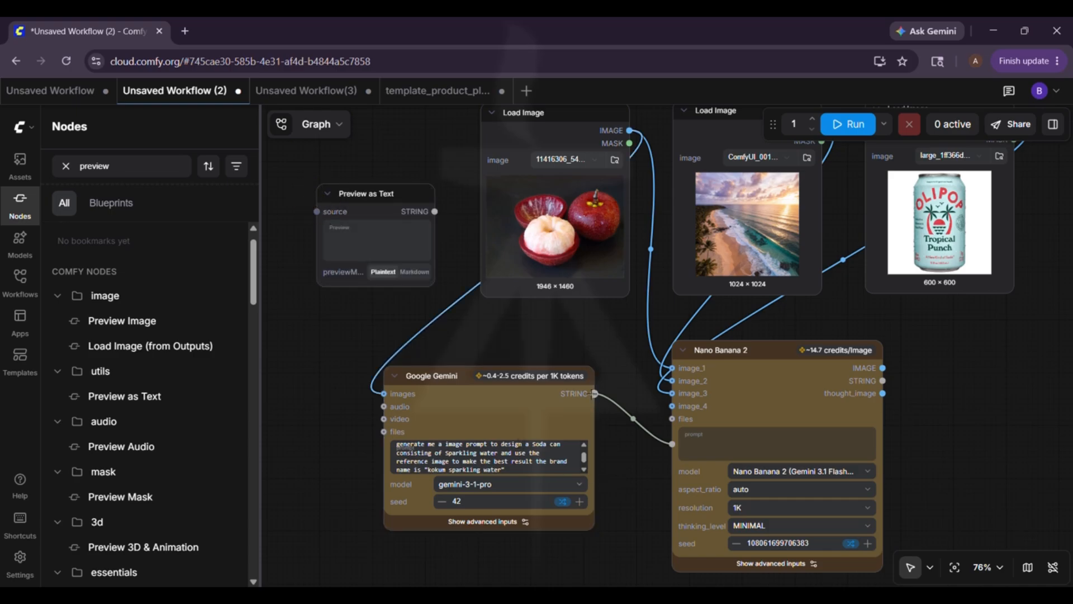
pyautogui.moveTo(594, 393); pyautogui.dragTo(410, 168)
pyautogui.moveTo(951, 436); pyautogui.dragTo(886, 456)
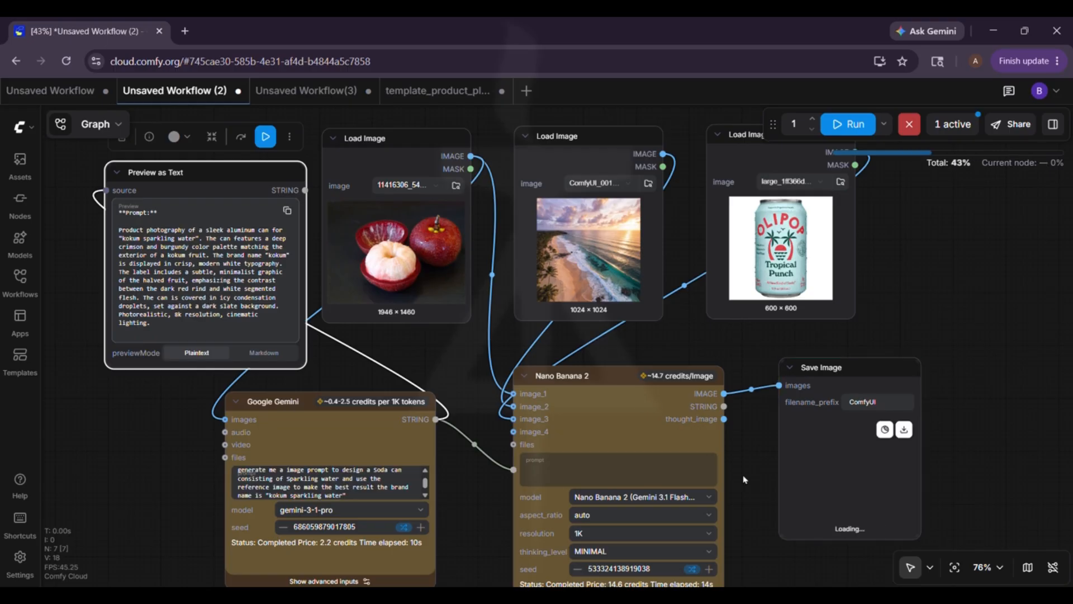
# Examine the generated soda can image in the Save Image node up close
pyautogui.moveTo(721, 464); pyautogui.dragTo(566, 407)
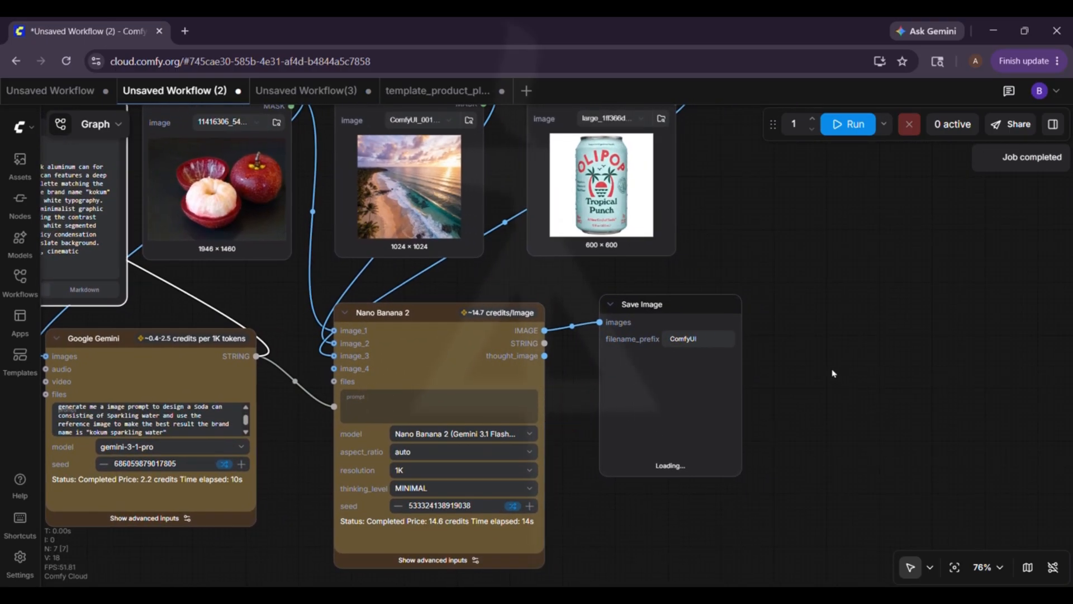
pyautogui.scroll(5, 746, 498)
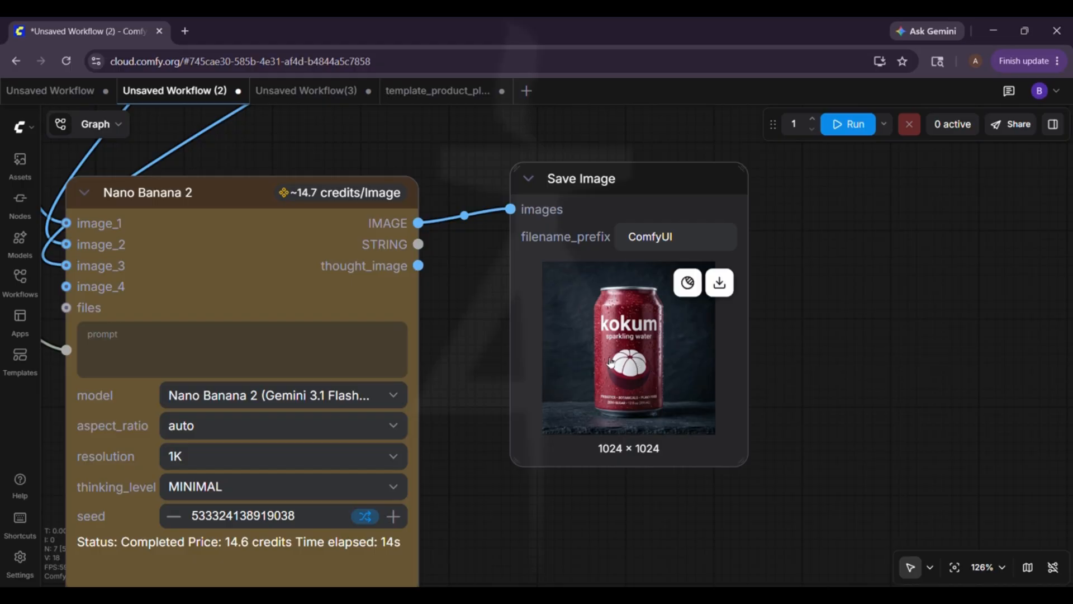
pyautogui.click(616, 369)
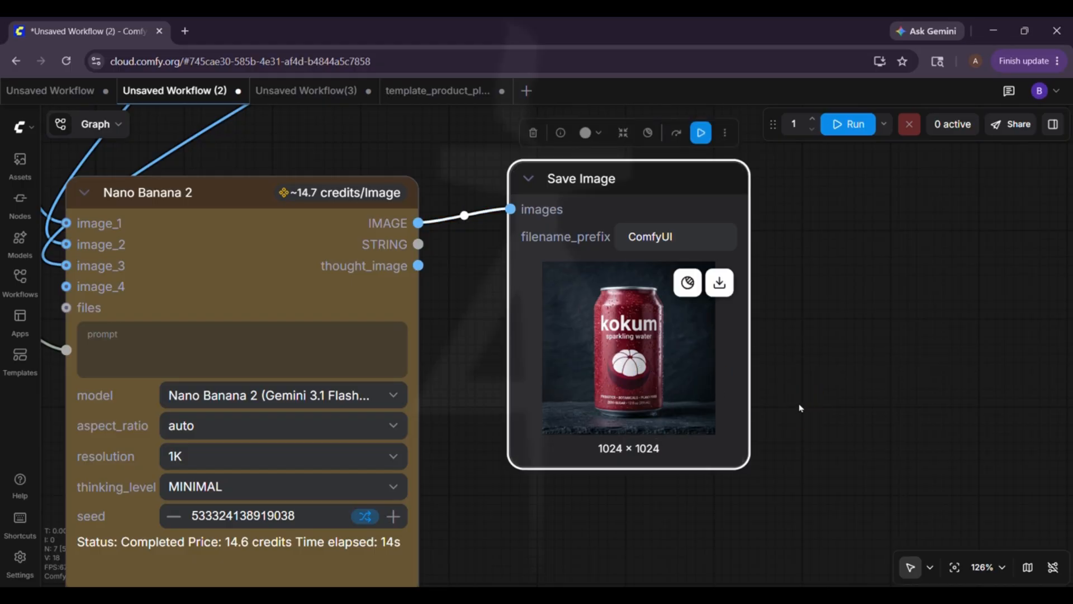
pyautogui.moveTo(800, 408); pyautogui.dragTo(877, 426)
pyautogui.scroll(-6, 885, 415)
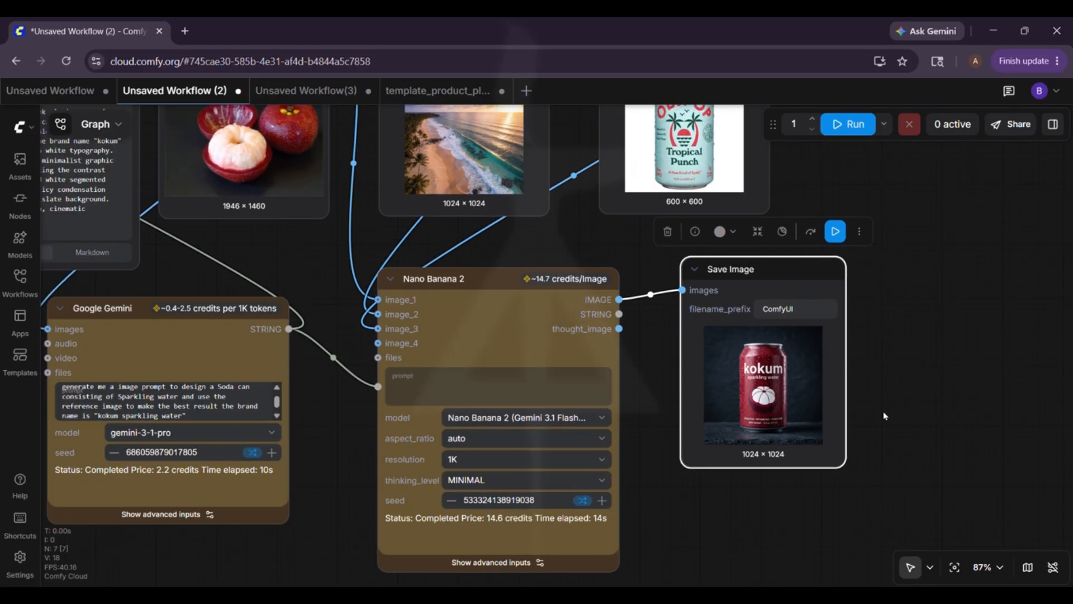
# Add another Nano Banana 2 node beside the third Load Image node
pyautogui.click(19, 201)
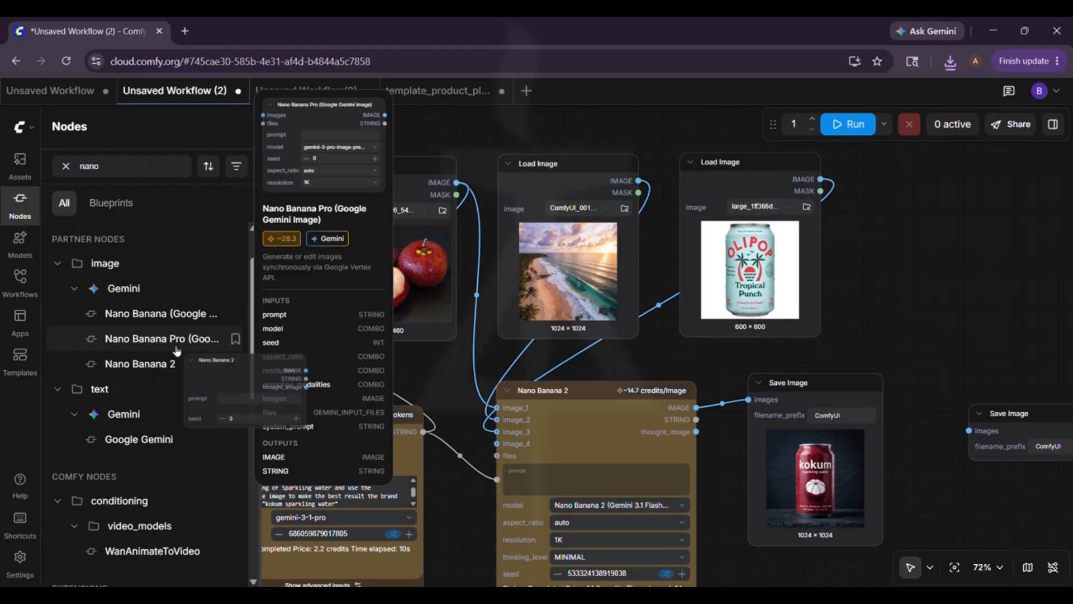
pyautogui.moveTo(140, 363); pyautogui.dragTo(925, 170)
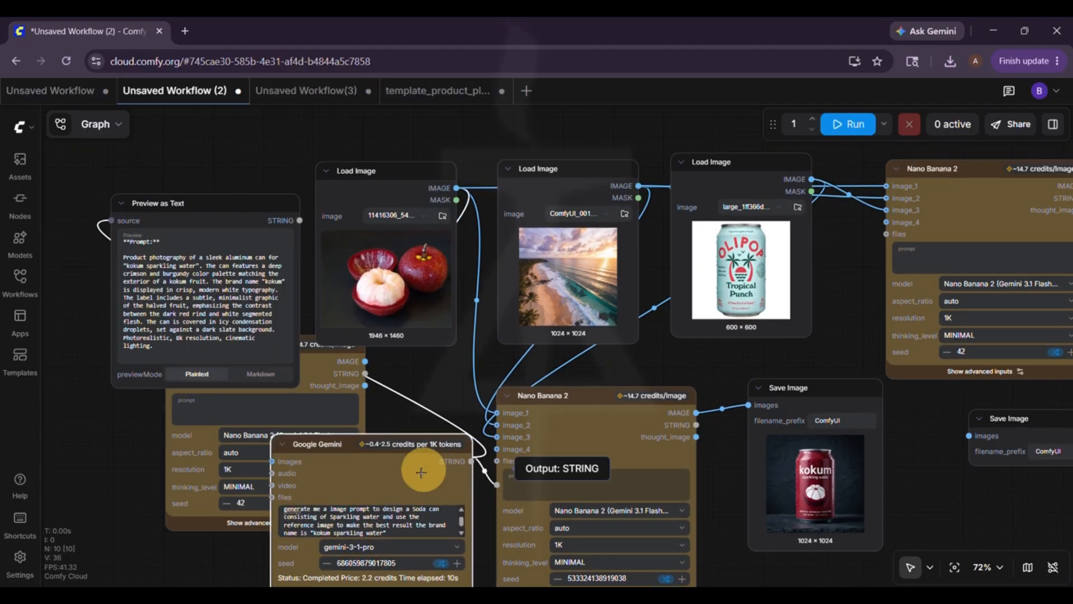
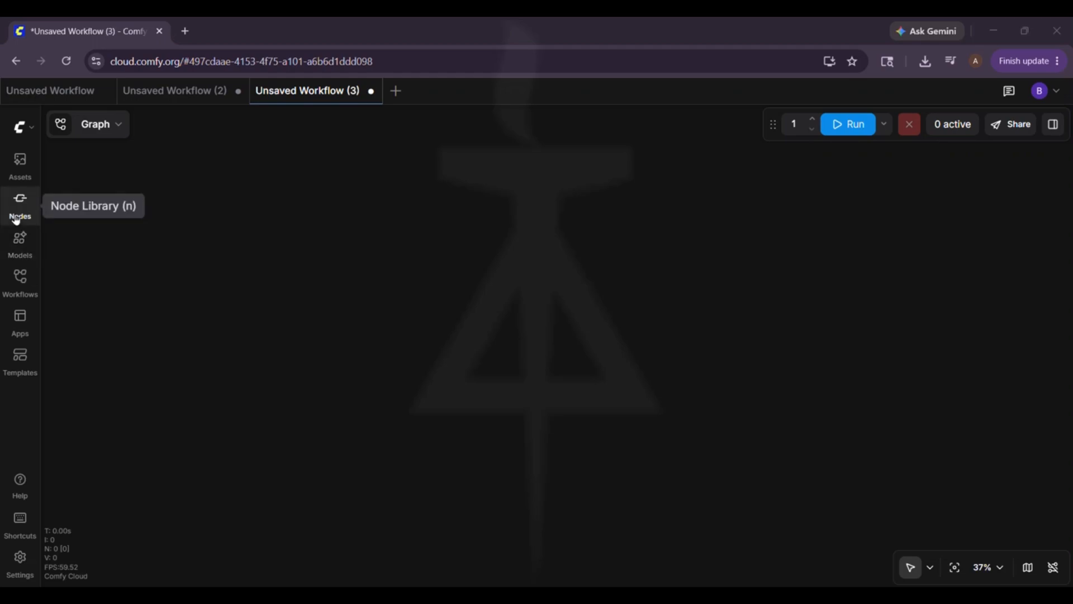
# Add a Load Image node to the empty workflow and load the kokum can image into it
pyautogui.click(16, 220)
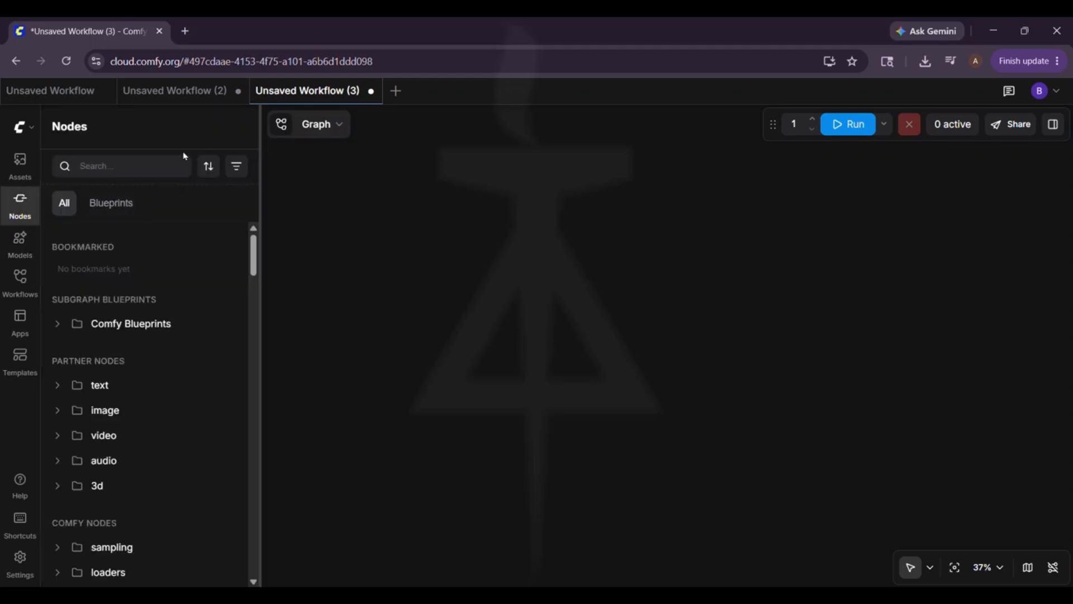
pyautogui.click(159, 169)
pyautogui.write('ld')
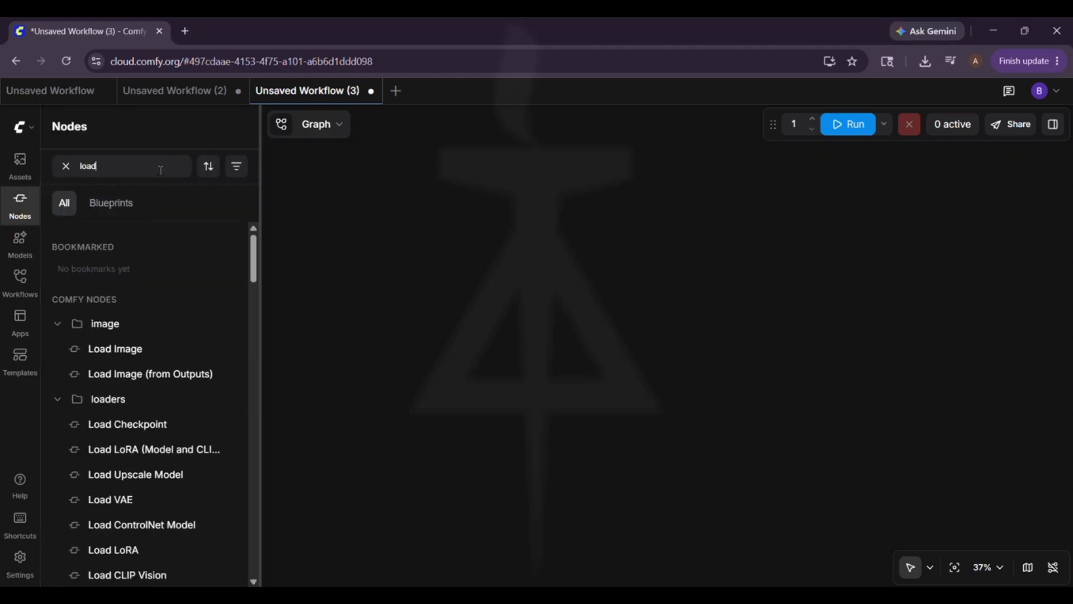
pyautogui.moveTo(125, 348); pyautogui.dragTo(327, 270)
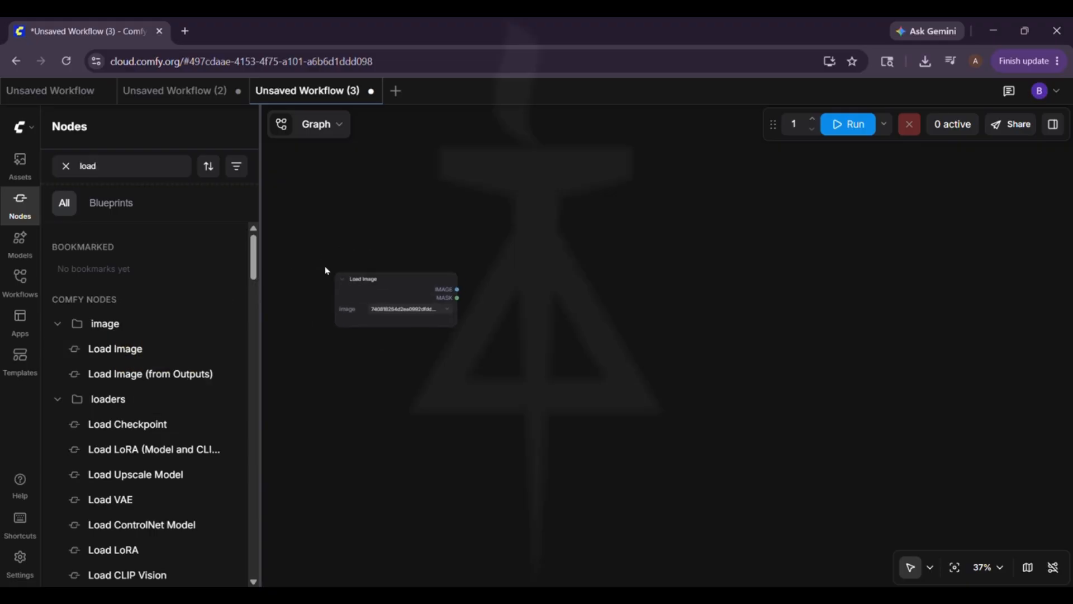
pyautogui.click(324, 262)
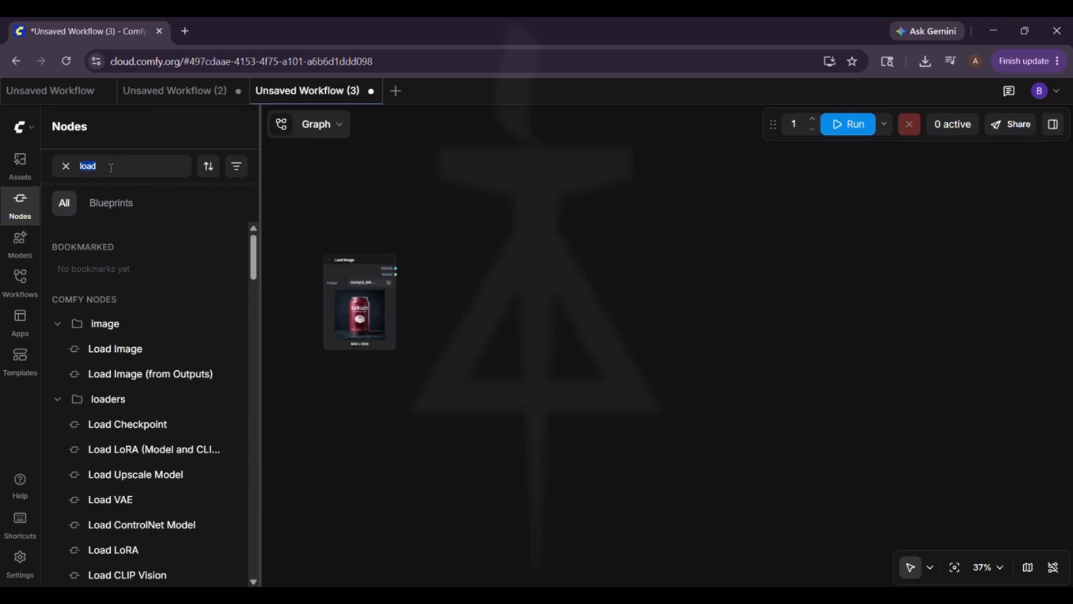
# Add a Nano Banana Pro (Google Gemini Image) node beside the Load Image node and reposition both nodes
pyautogui.write('nano')
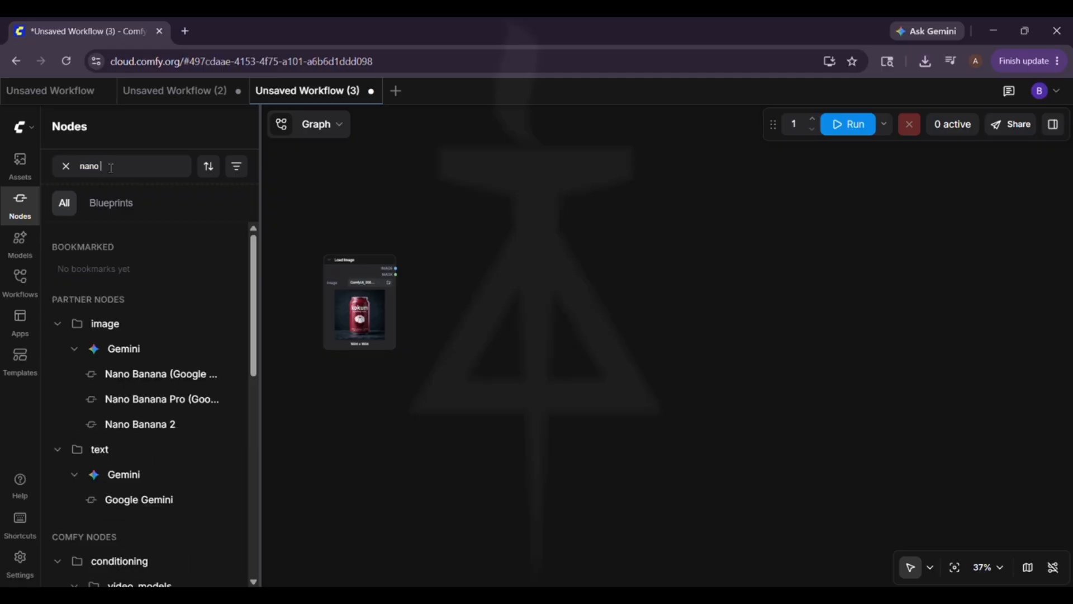
pyautogui.write(' bann')
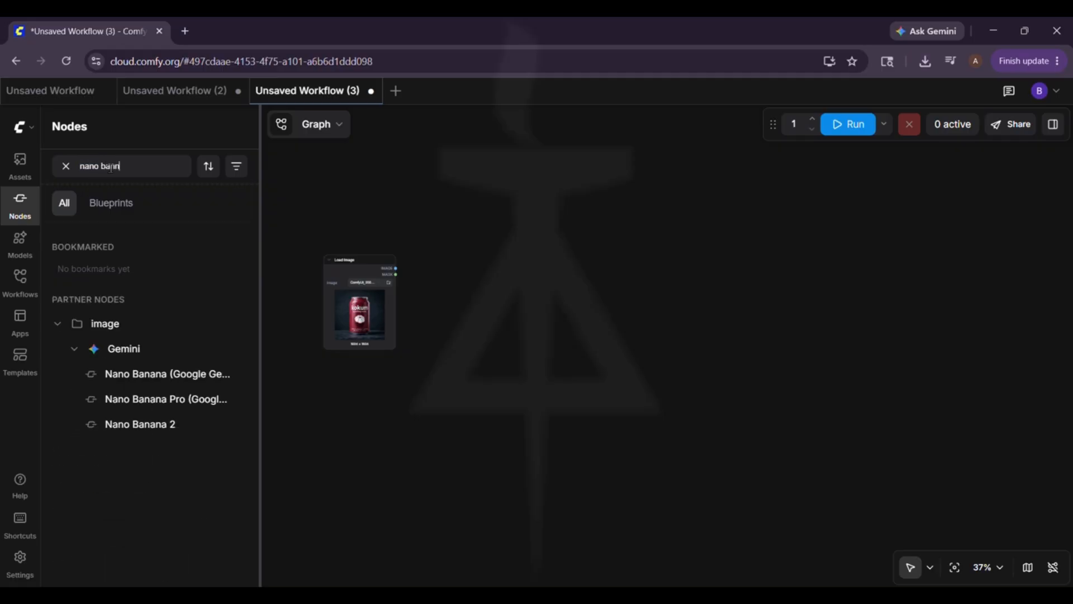
pyautogui.moveTo(173, 399); pyautogui.dragTo(427, 248)
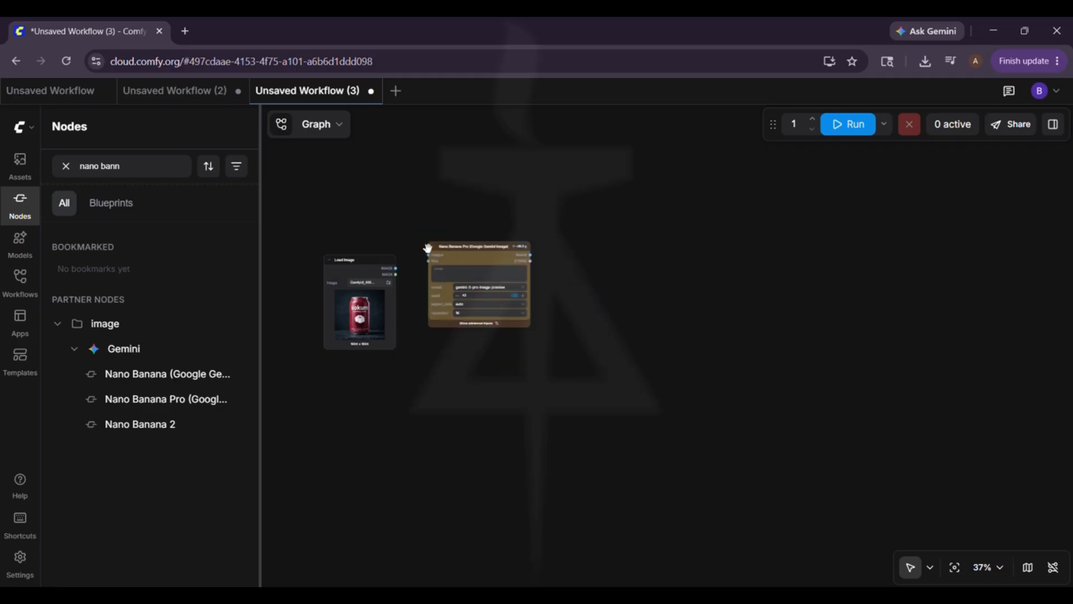
pyautogui.click(306, 186)
pyautogui.moveTo(341, 262); pyautogui.dragTo(300, 221)
pyautogui.moveTo(491, 255); pyautogui.dragTo(450, 230)
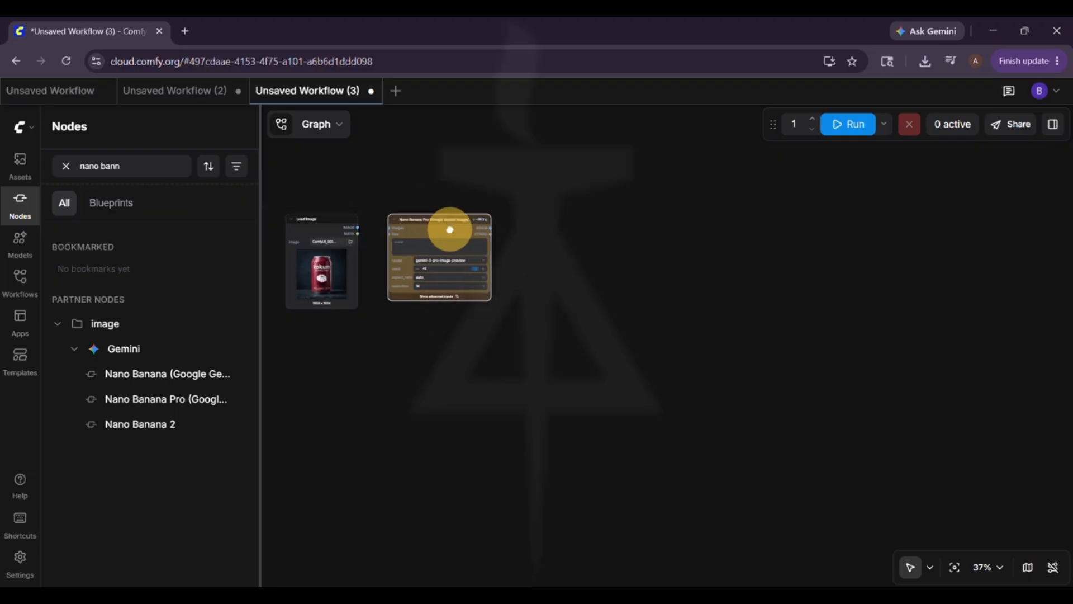
# Add a Save Image node below the Nano Banana Pro node
pyautogui.scroll(4, 439, 211)
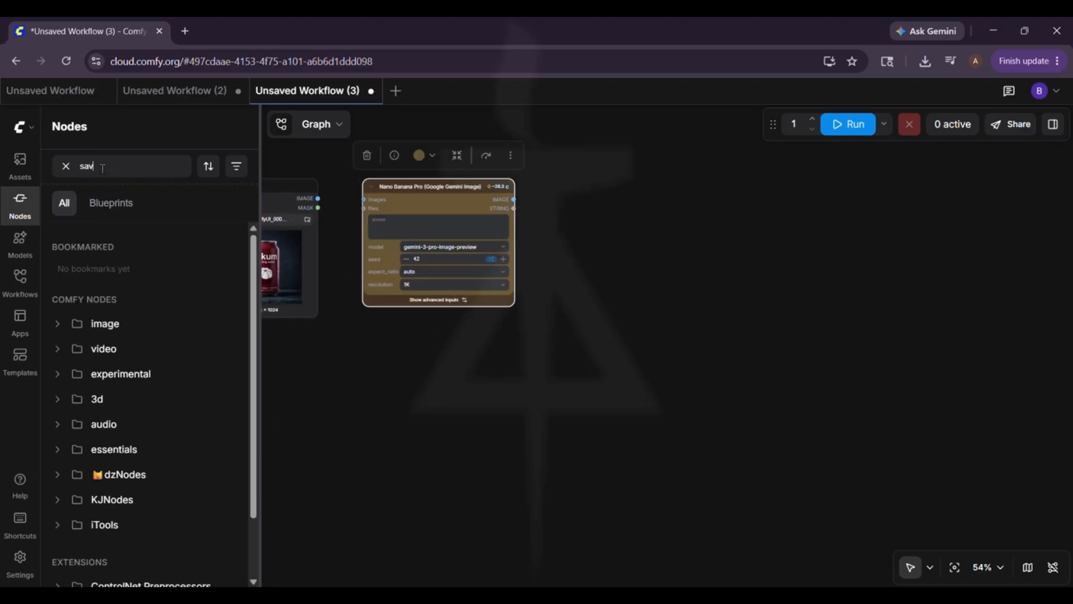
pyautogui.moveTo(115, 348); pyautogui.dragTo(425, 383)
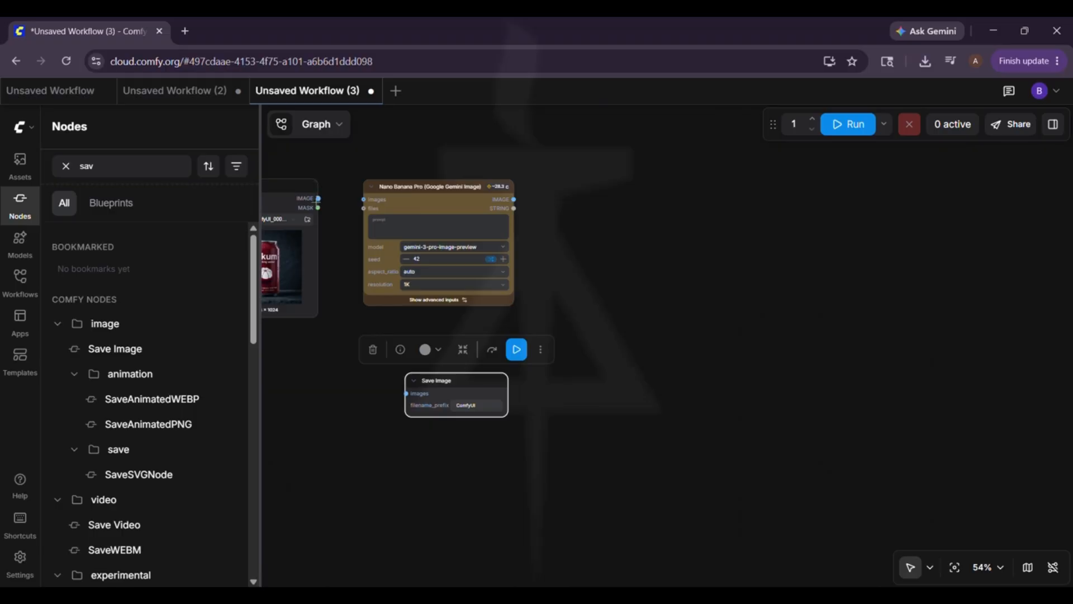
pyautogui.moveTo(317, 199); pyautogui.dragTo(335, 198)
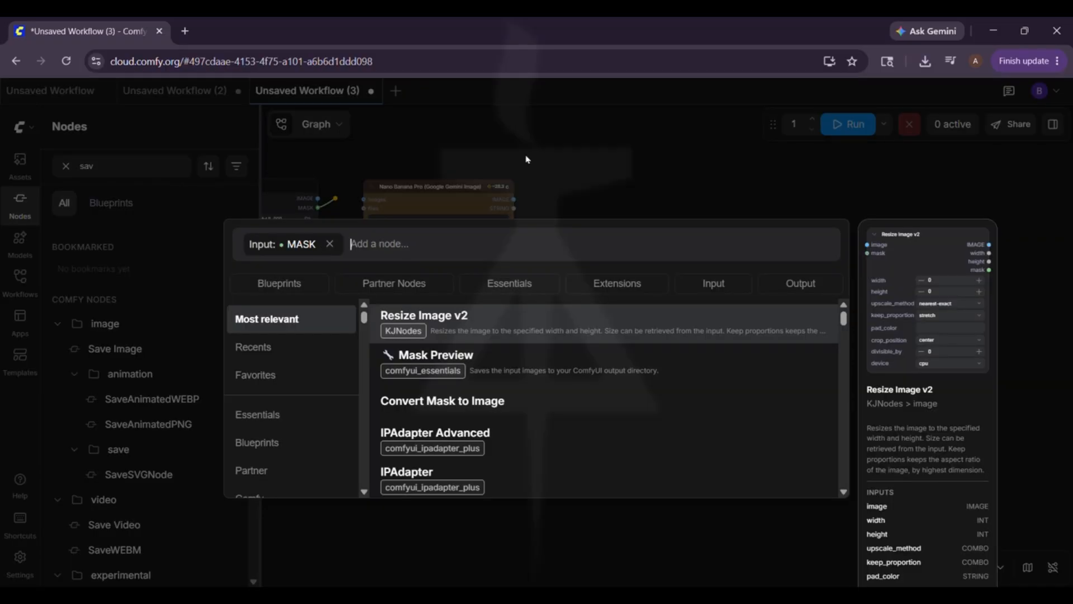
pyautogui.click(719, 174)
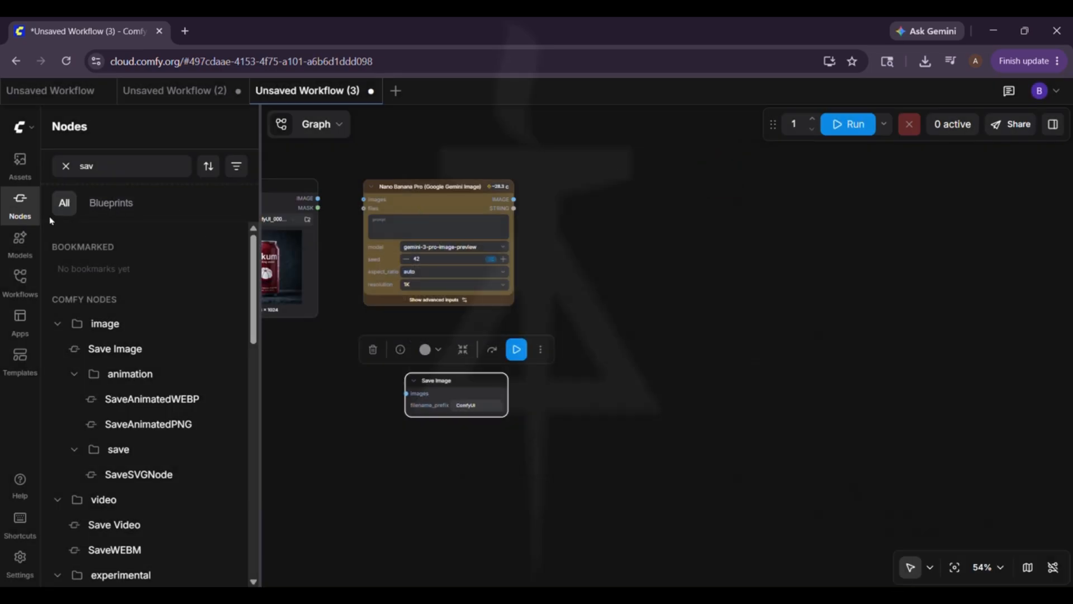
# Connect Load Image's IMAGE output to Nano Banana Pro's images input, and Nano Banana Pro's IMAGE output to the Save Image node
pyautogui.click(20, 206)
pyautogui.scroll(5, 403, 268)
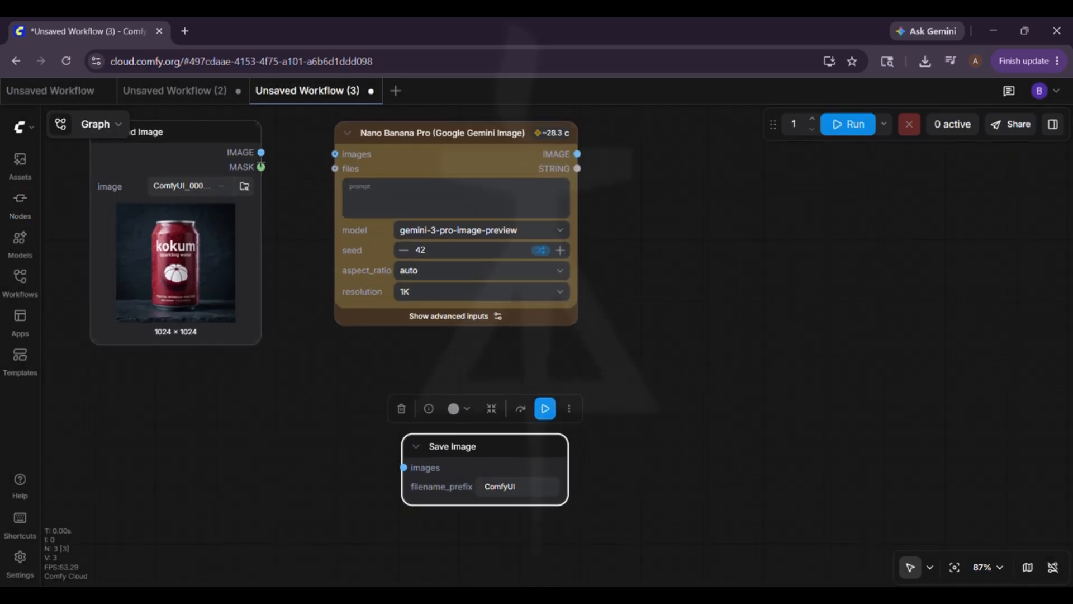
pyautogui.moveTo(261, 153); pyautogui.dragTo(348, 149)
pyautogui.moveTo(579, 154); pyautogui.dragTo(406, 449)
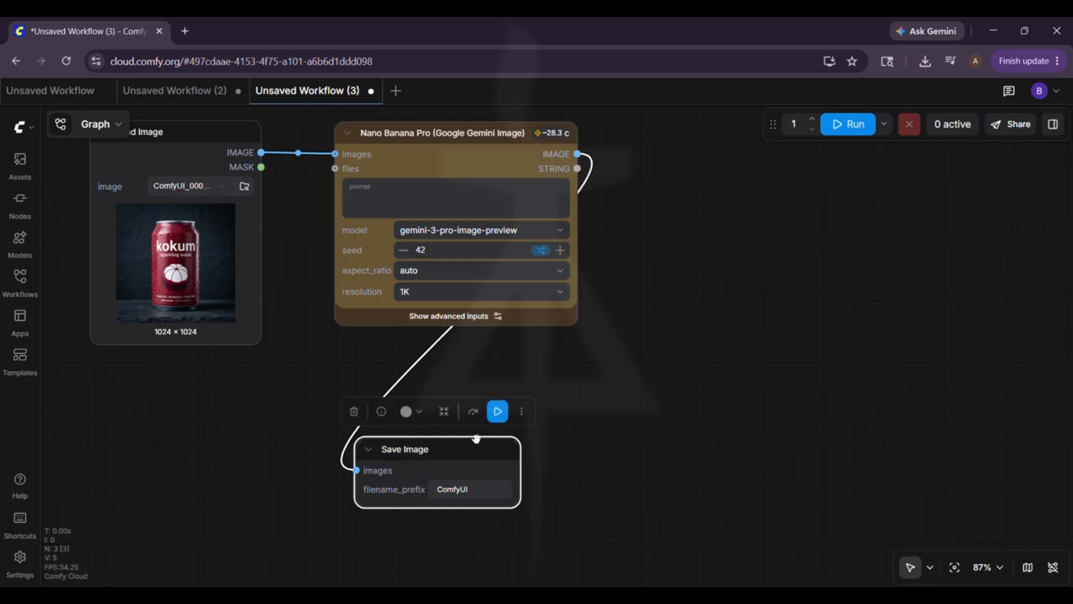
# Rename the Save Image node to "Save Stitched Image"
pyautogui.click(522, 412)
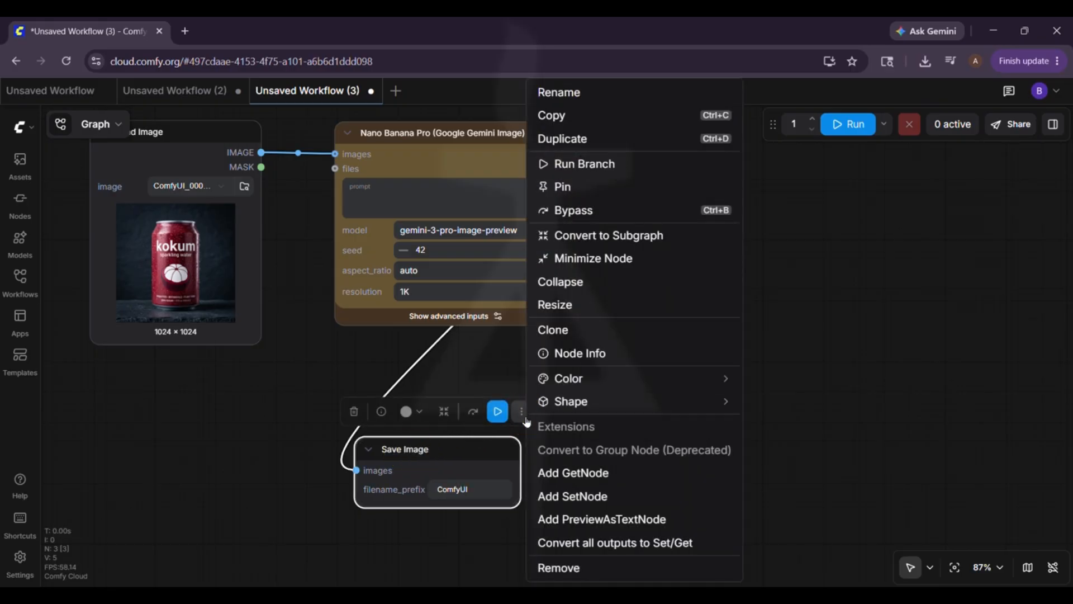
pyautogui.click(557, 93)
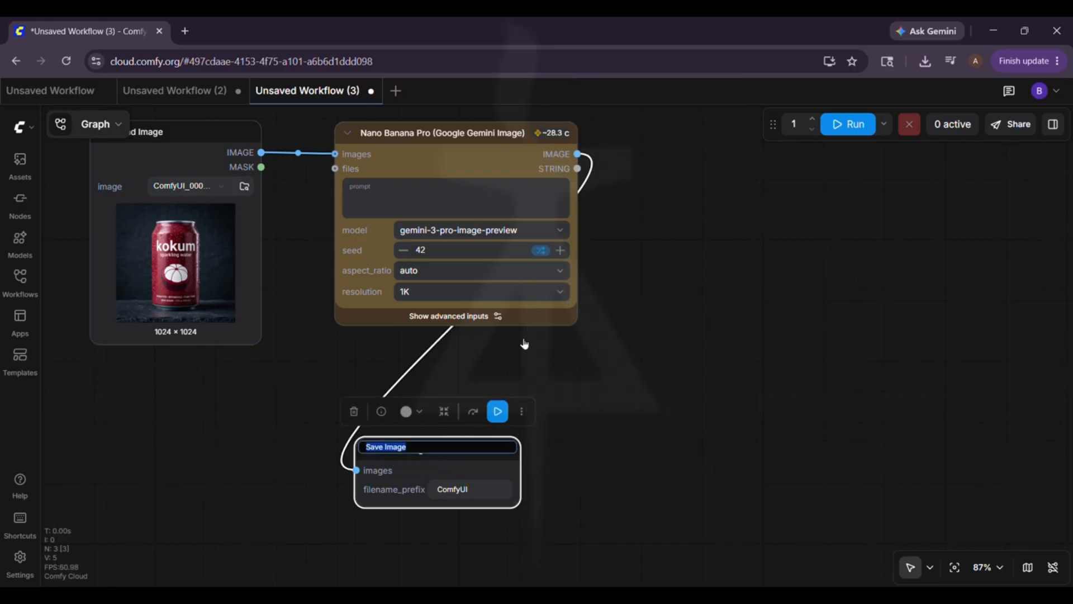
pyautogui.write('Save Stitched Image')
pyautogui.click(649, 482)
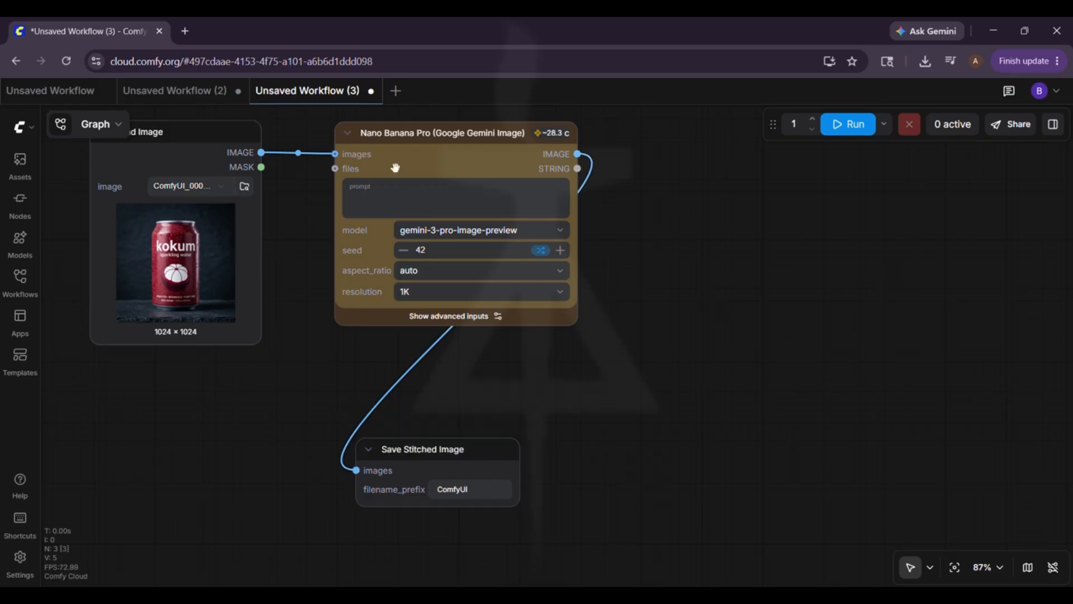
# Paste the editorial photoreal 3×3 grid ad prompt for the burgundy can into Nano Banana Pro and review its grid position instructions
pyautogui.click(417, 212)
pyautogui.hotkey('ctrl', 'v')
pyautogui.moveTo(573, 323); pyautogui.dragTo(596, 426)
pyautogui.scroll(2, 483, 234)
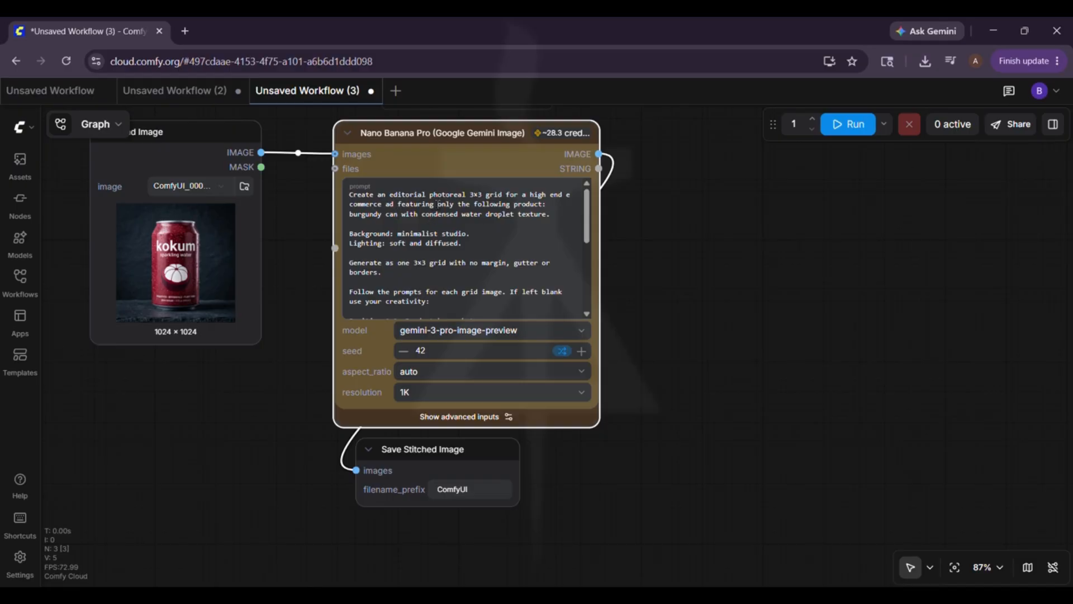
pyautogui.moveTo(349, 194); pyautogui.dragTo(424, 207)
pyautogui.scroll(-1, 393, 292)
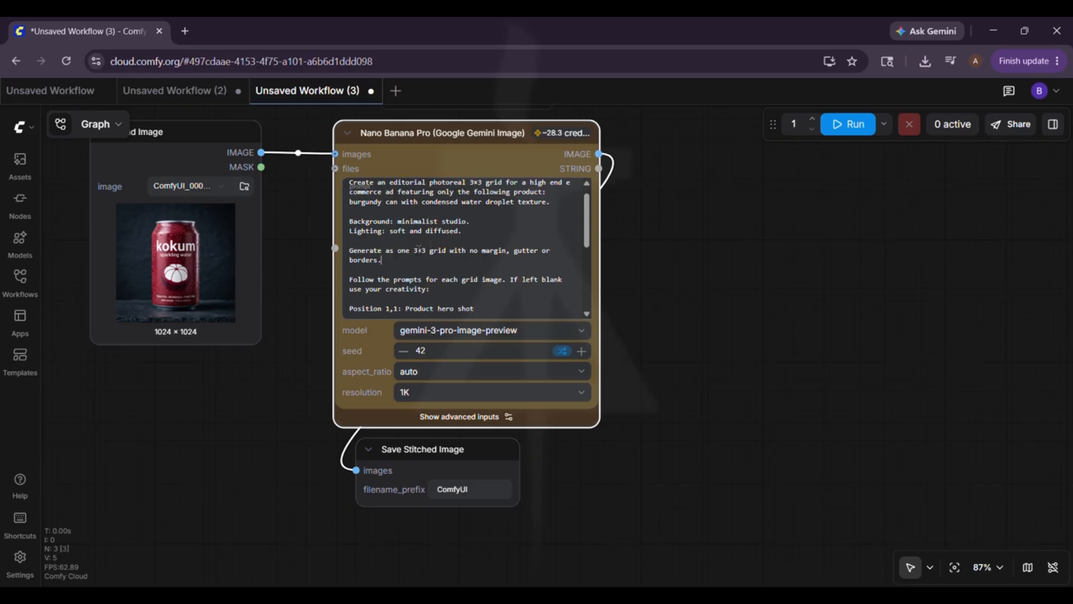
pyautogui.moveTo(414, 251); pyautogui.dragTo(480, 252)
pyautogui.scroll(-5, 456, 269)
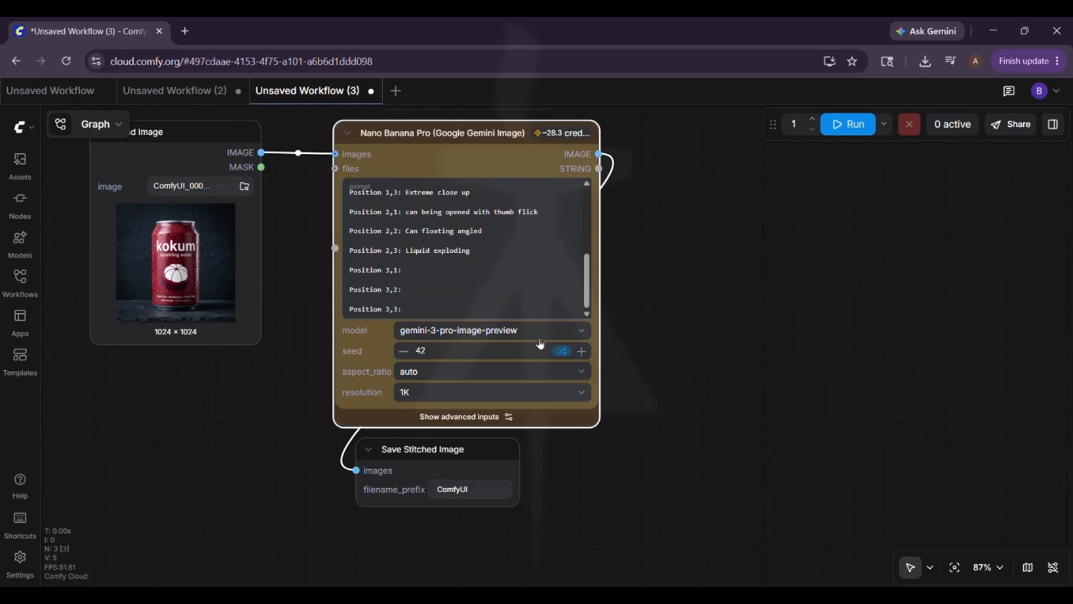
pyautogui.moveTo(598, 426); pyautogui.dragTo(546, 328)
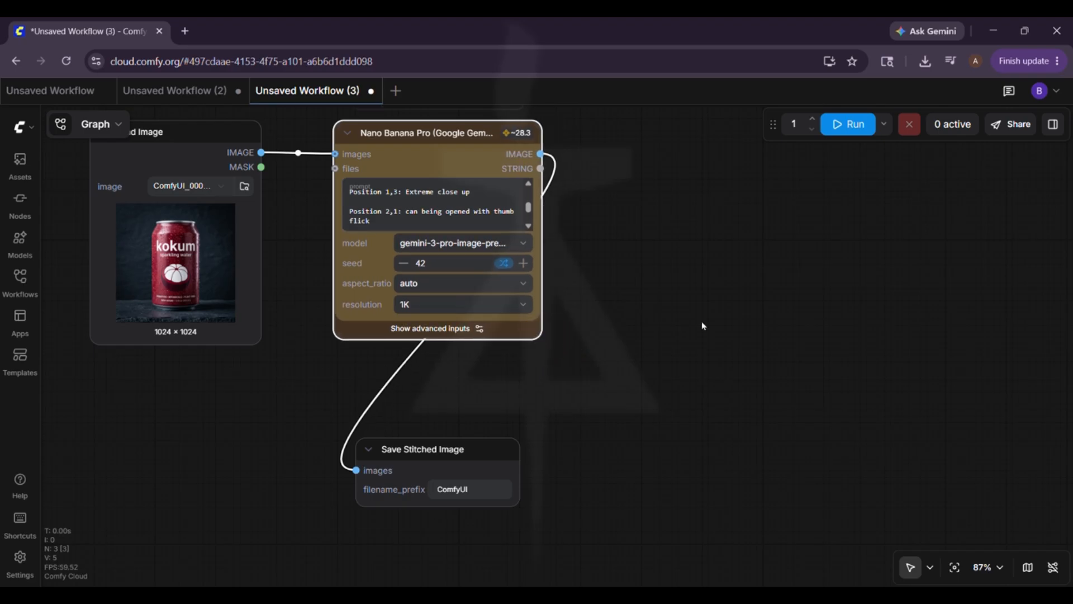
# Find the Crop Images 3×3 blueprint in the node library and place it beside the Nano Banana Pro node
pyautogui.moveTo(635, 307); pyautogui.dragTo(596, 423)
pyautogui.click(20, 217)
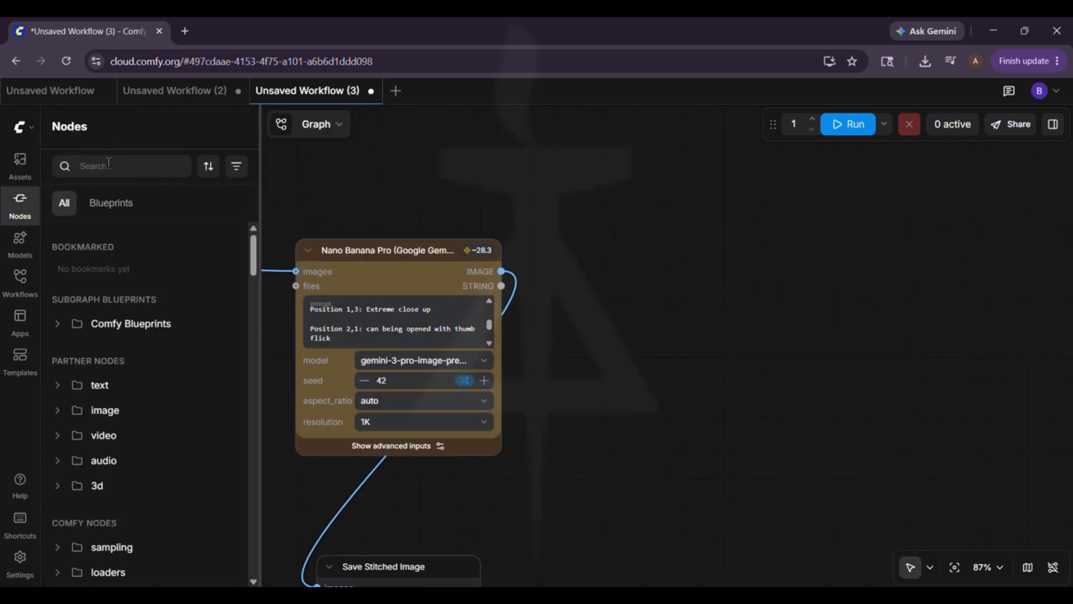
pyautogui.click(109, 162)
pyautogui.write('crop')
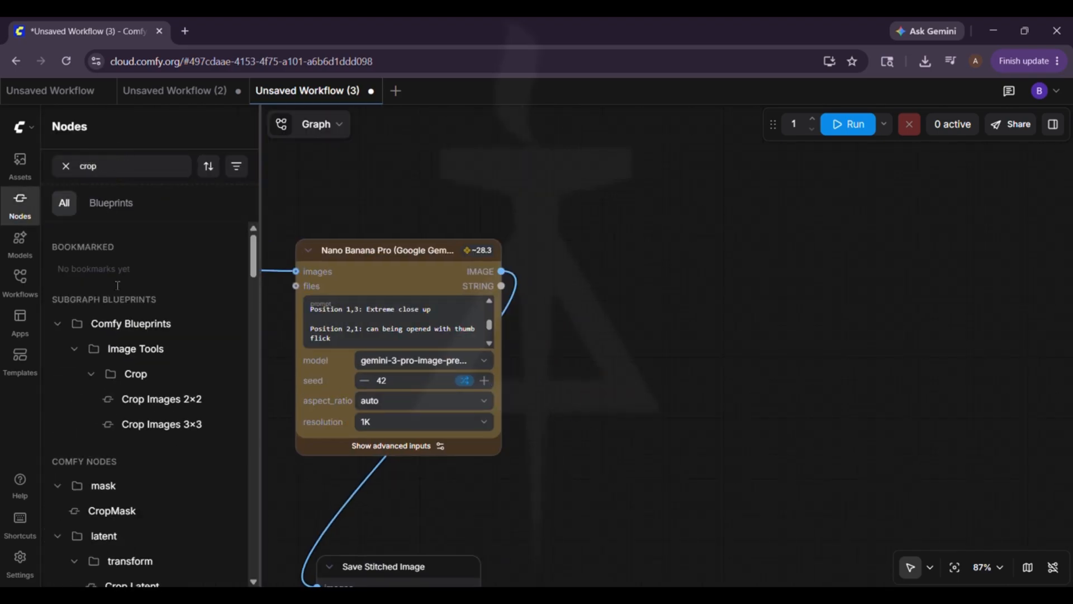
pyautogui.moveTo(145, 410)
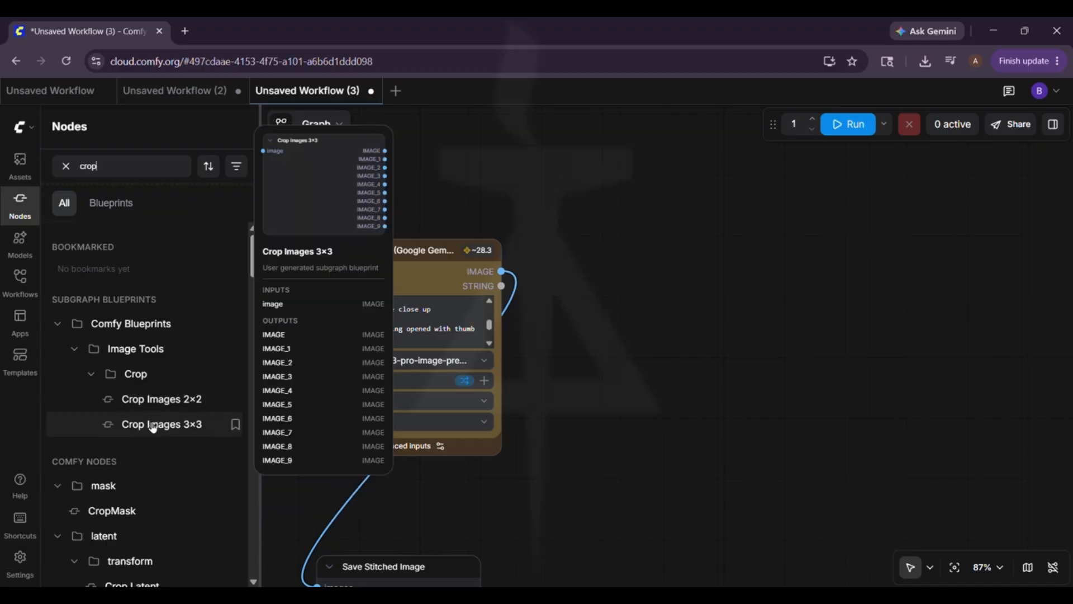
pyautogui.moveTo(156, 431); pyautogui.dragTo(729, 199)
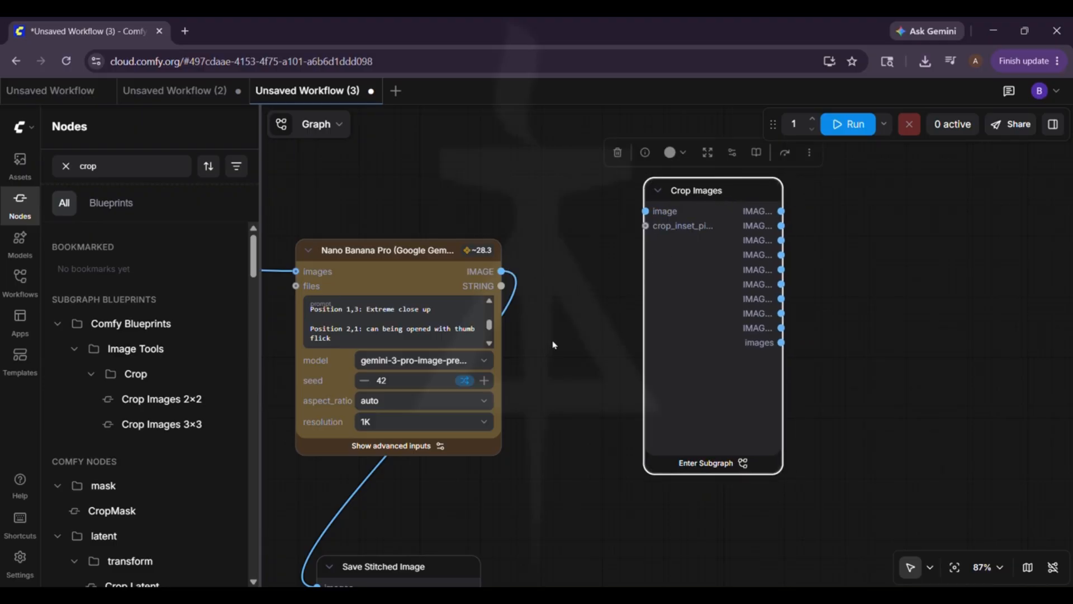
# Connect Nano Banana Pro's IMAGE output to the image input of Crop Images and reposition the Crop Images node
pyautogui.moveTo(501, 273); pyautogui.dragTo(643, 212)
pyautogui.moveTo(502, 271); pyautogui.dragTo(646, 212)
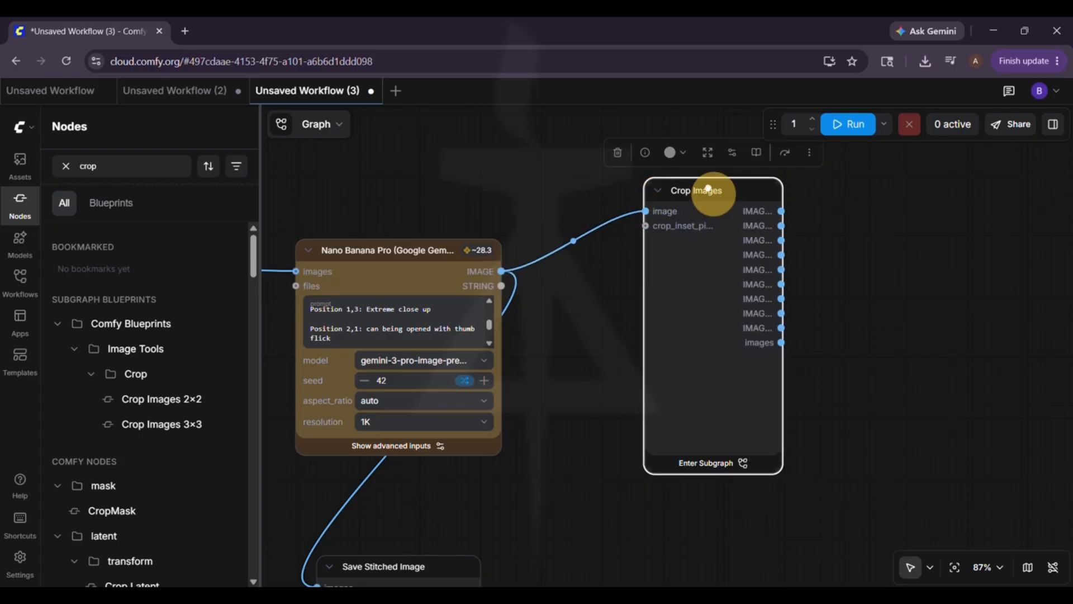
pyautogui.moveTo(708, 189); pyautogui.dragTo(694, 157)
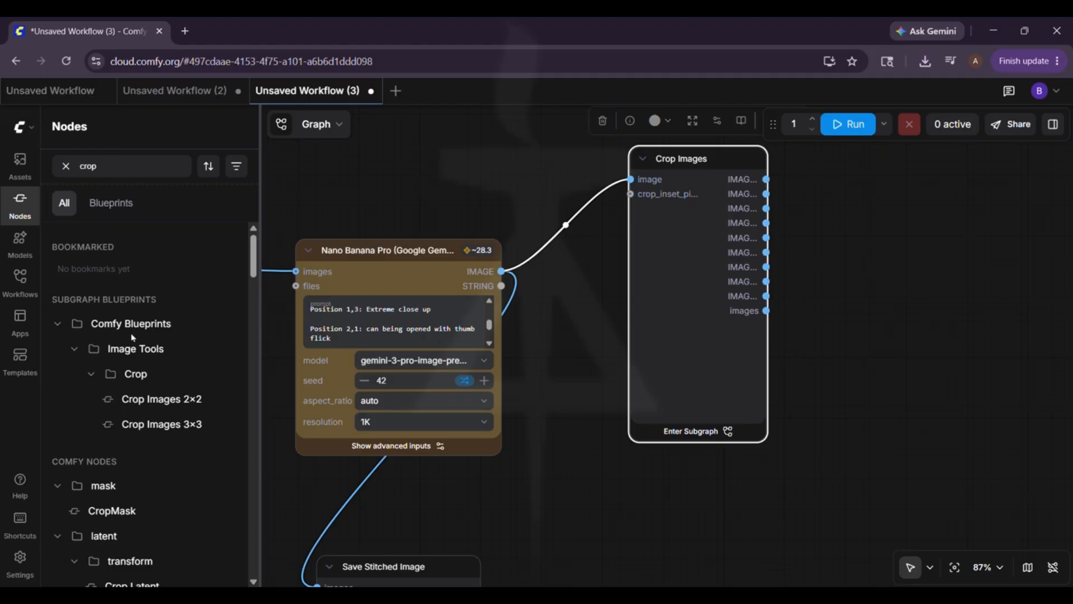
pyautogui.scroll(-1, 138, 453)
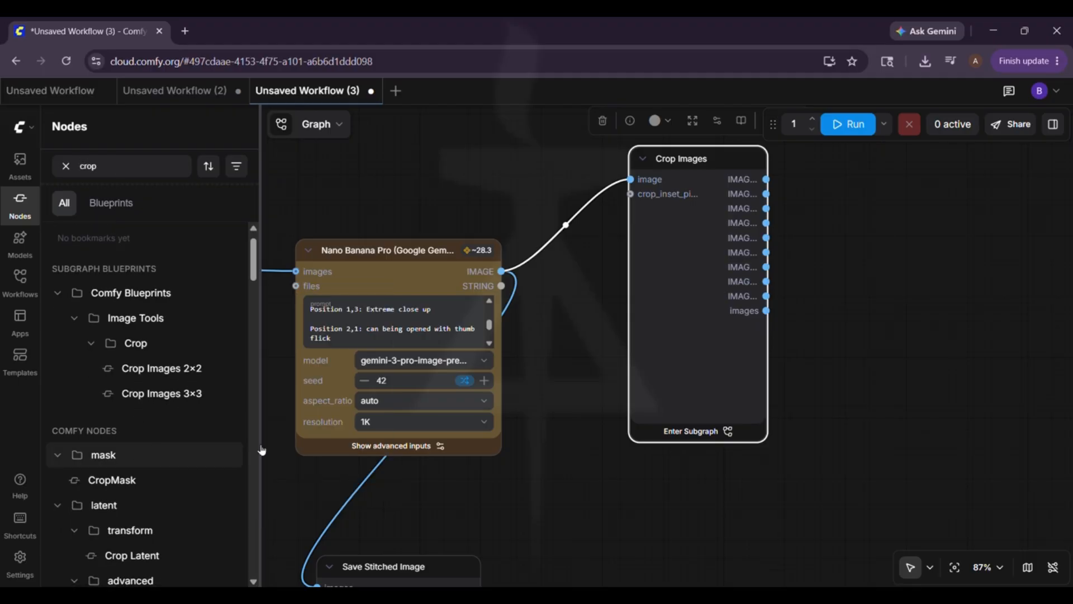
pyautogui.moveTo(732, 161); pyautogui.dragTo(669, 167)
pyautogui.moveTo(827, 285); pyautogui.dragTo(605, 415)
# Try wiring the Crop Images outputs directly to the Save Image 1–9 nodes, and detach those links
pyautogui.moveTo(492, 321); pyautogui.dragTo(515, 307)
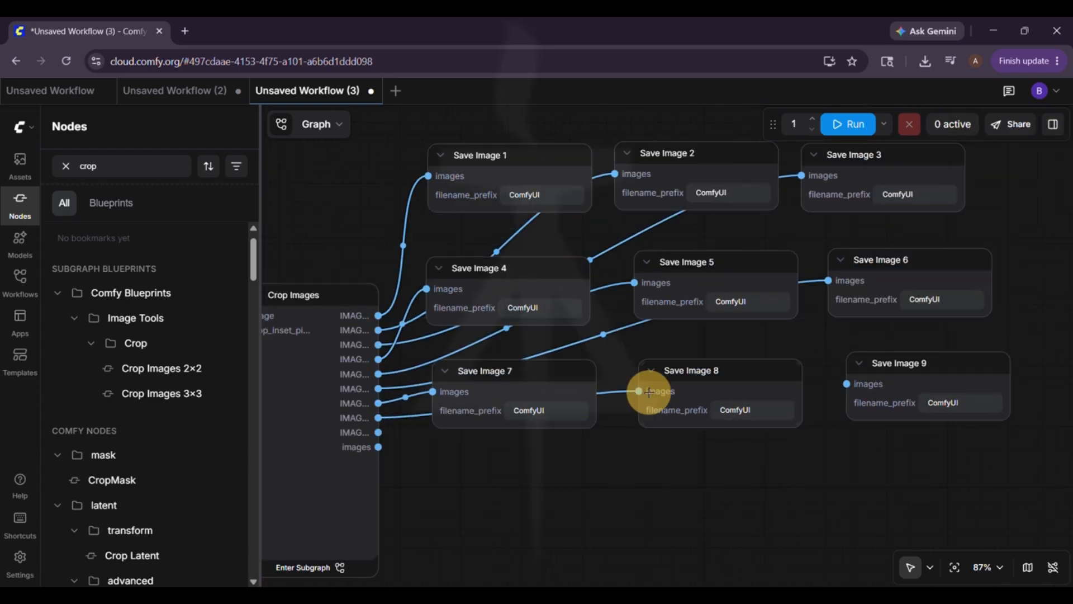
pyautogui.press('n')
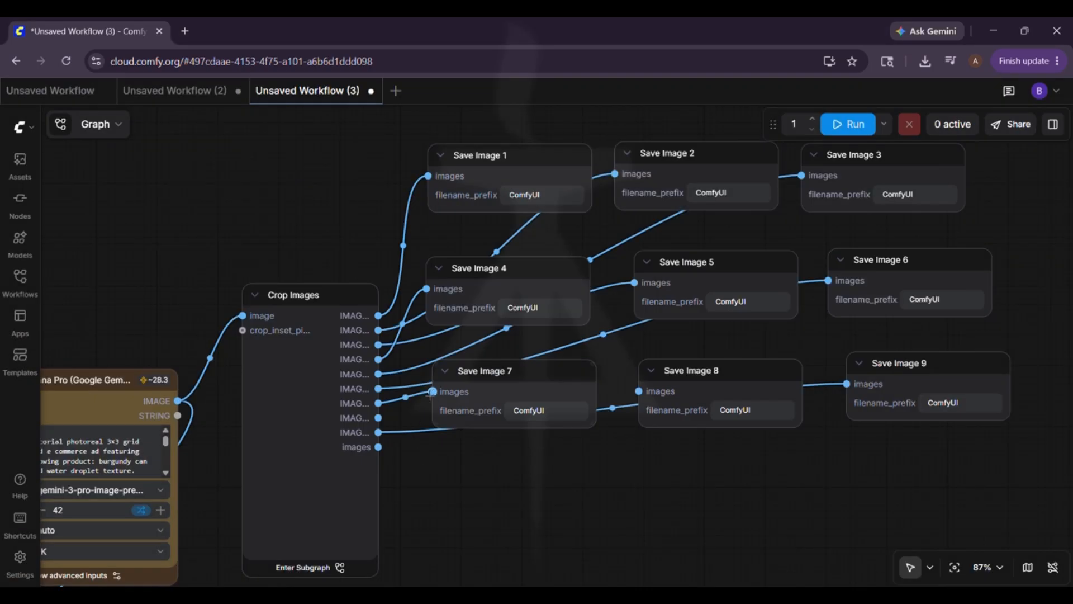
pyautogui.moveTo(378, 415); pyautogui.dragTo(378, 403)
pyautogui.moveTo(936, 368); pyautogui.dragTo(1002, 387)
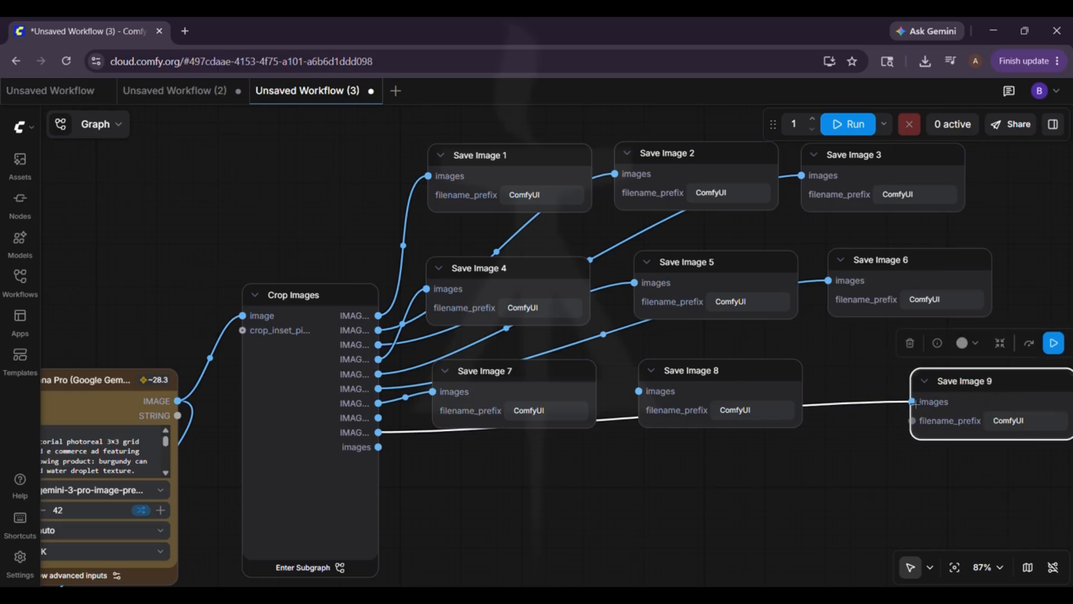
pyautogui.moveTo(913, 401); pyautogui.dragTo(369, 430)
pyautogui.moveTo(907, 401); pyautogui.dragTo(380, 431)
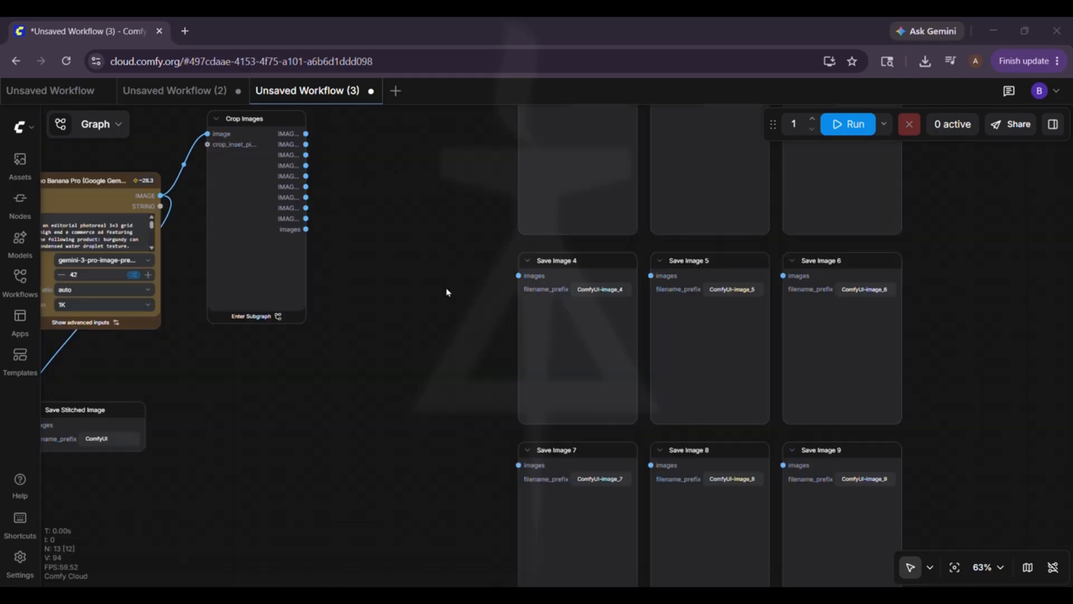
# Find the Reroute node in the node library and stack three Reroute nodes between Crop Images and the Save Image nodes
pyautogui.scroll(2, 446, 290)
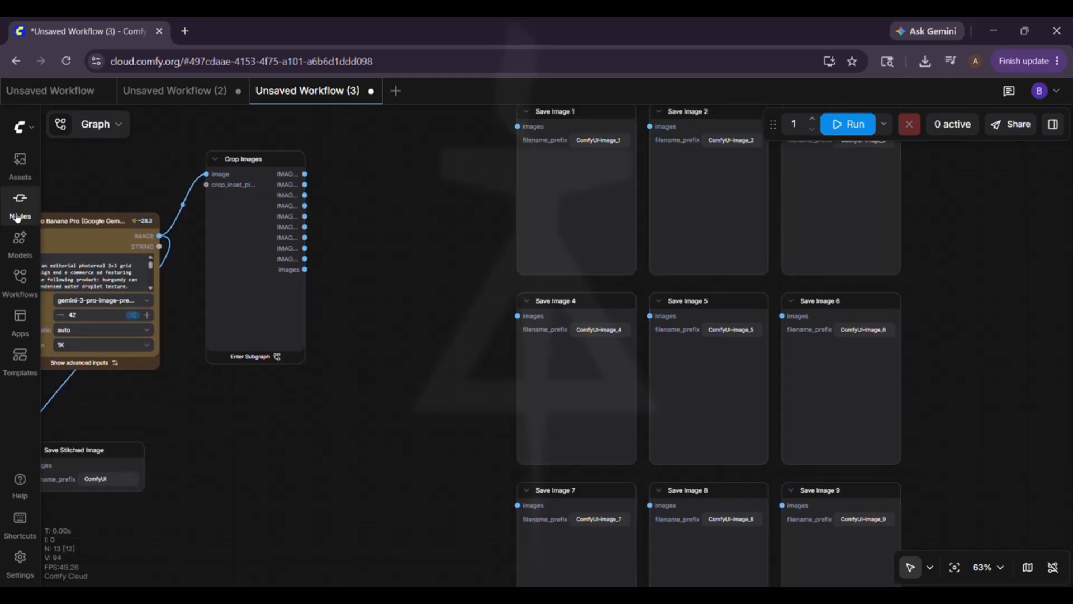
pyautogui.click(19, 202)
pyautogui.write('re')
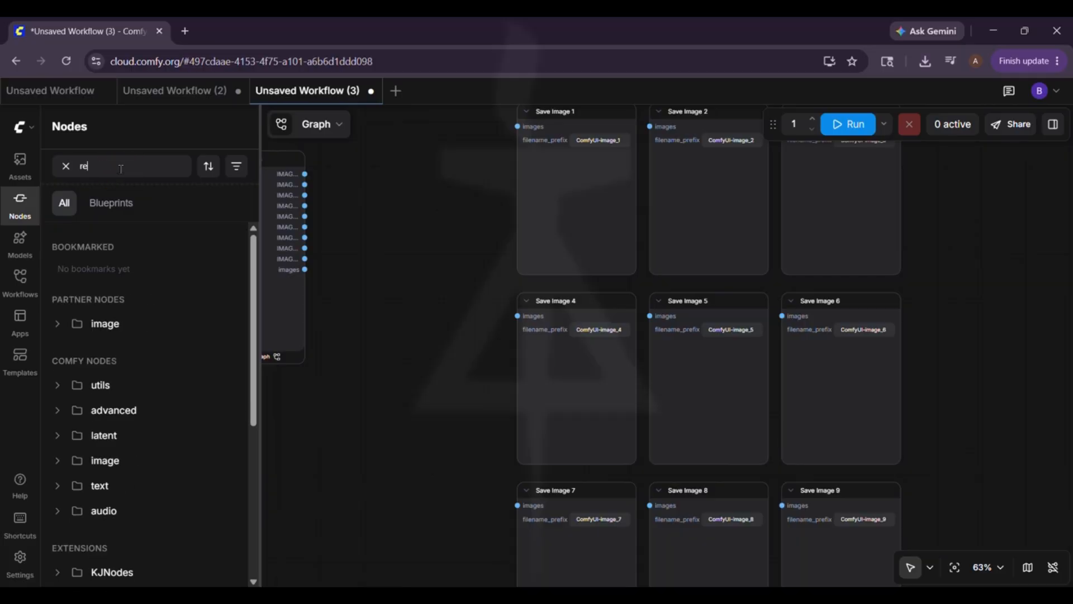
pyautogui.write('rou')
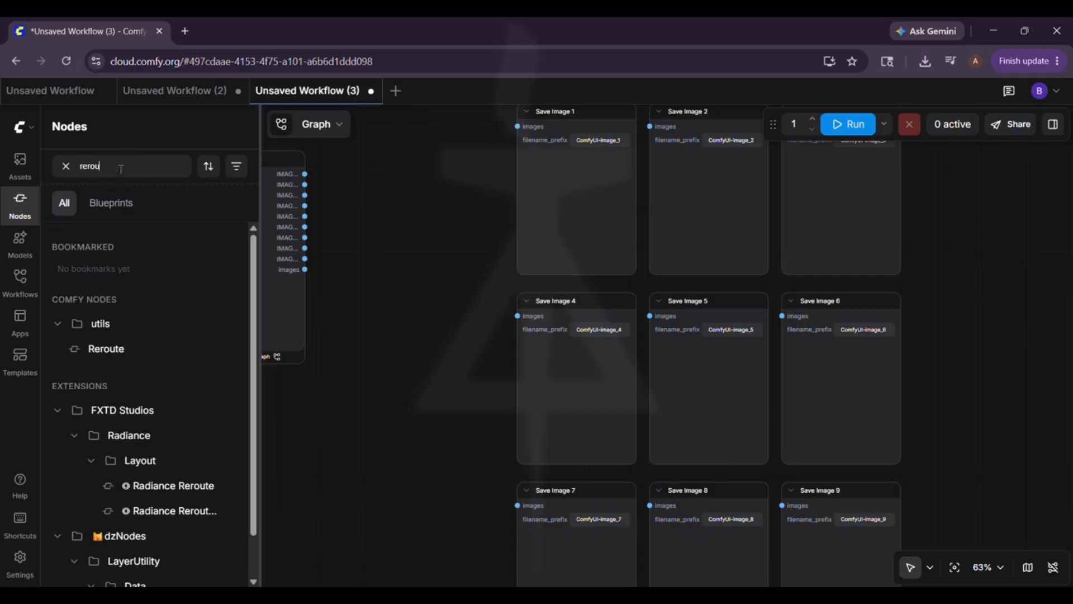
pyautogui.moveTo(139, 347); pyautogui.dragTo(398, 144)
pyautogui.click(366, 144)
pyautogui.click(388, 154)
pyautogui.moveTo(401, 177); pyautogui.dragTo(438, 223)
pyautogui.press('n')
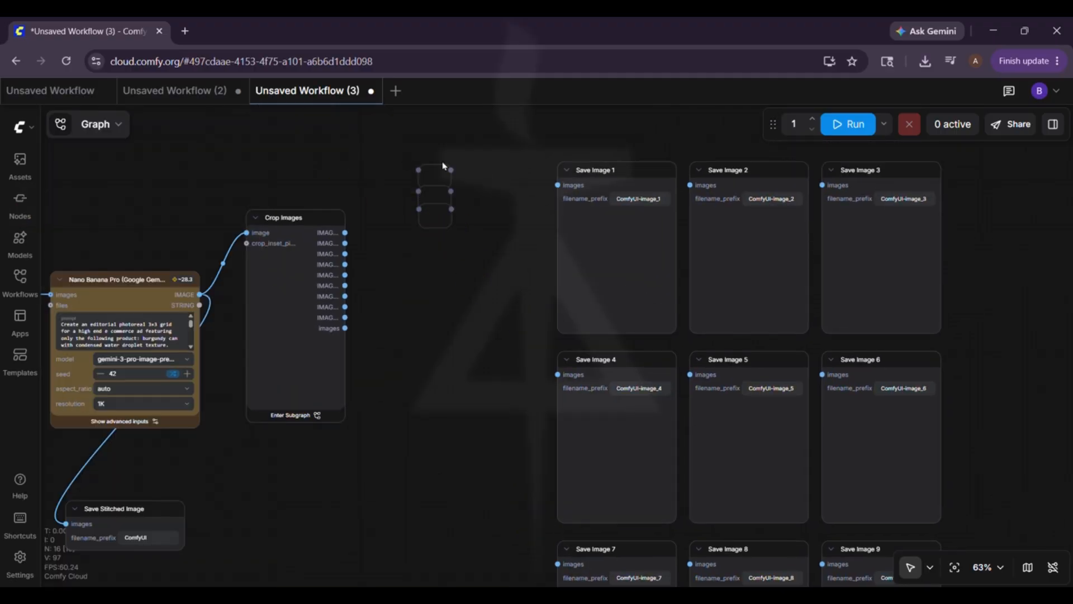
# Duplicate the stack of three Reroute nodes twice and place the copies beside the second and third Save Image rows
pyautogui.hotkey('ctrl', 'c')
pyautogui.hotkey('ctrl', 'v')
pyautogui.moveTo(464, 415); pyautogui.dragTo(424, 348)
pyautogui.moveTo(474, 536); pyautogui.dragTo(499, 400)
pyautogui.hotkey('ctrl', 'v')
pyautogui.moveTo(458, 248); pyautogui.dragTo(441, 491)
# Connect the first three Crop Images outputs through the upper Reroute stack to Save Image 1, 2 and 3
pyautogui.moveTo(353, 339); pyautogui.dragTo(427, 277)
pyautogui.moveTo(353, 350); pyautogui.dragTo(427, 298)
pyautogui.moveTo(353, 360); pyautogui.dragTo(428, 316)
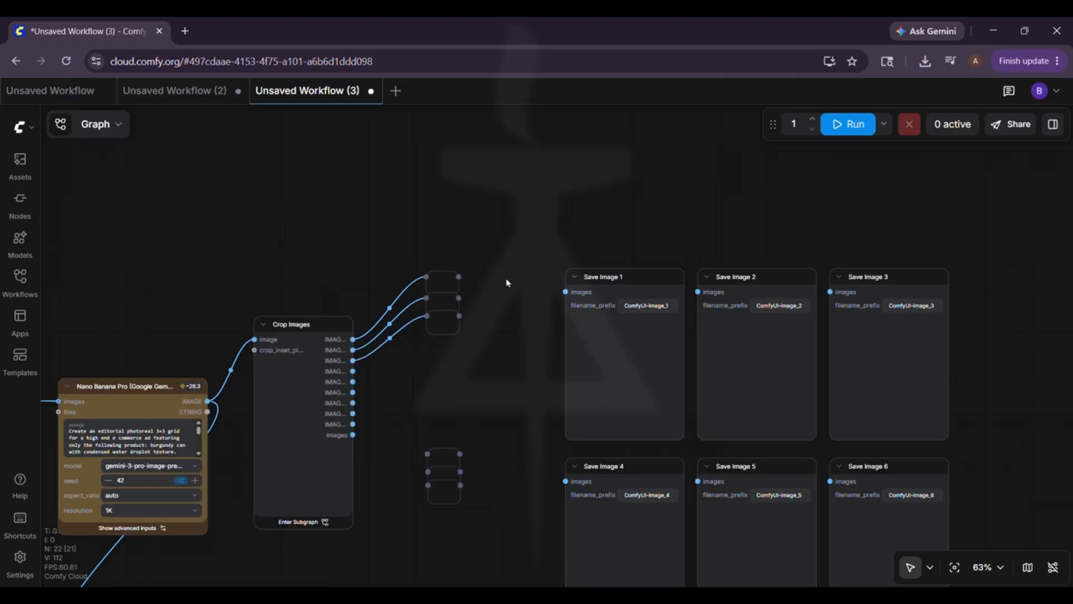
pyautogui.moveTo(353, 340); pyautogui.dragTo(426, 277)
pyautogui.moveTo(352, 350); pyautogui.dragTo(427, 298)
pyautogui.moveTo(352, 361); pyautogui.dragTo(427, 316)
pyautogui.moveTo(459, 277); pyautogui.dragTo(566, 292)
pyautogui.moveTo(459, 298); pyautogui.dragTo(831, 292)
# Wire the remaining six Crop Images outputs through the other two Reroute stacks to Save Image 4–9
pyautogui.moveTo(353, 371); pyautogui.dragTo(428, 454)
pyautogui.moveTo(353, 382); pyautogui.dragTo(427, 471)
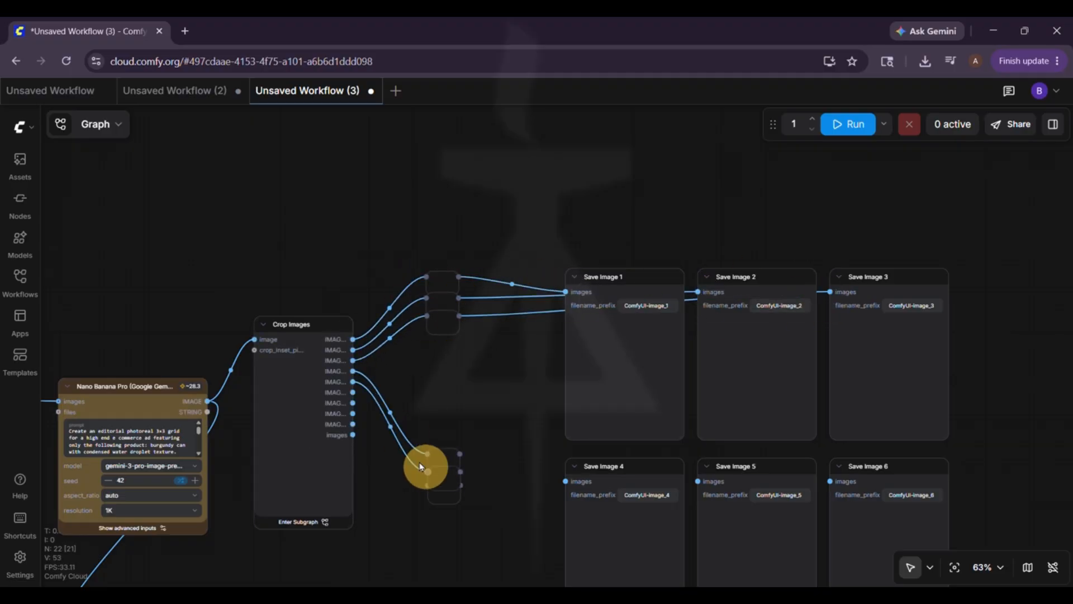
pyautogui.moveTo(401, 289); pyautogui.dragTo(394, 285)
pyautogui.click(352, 371)
pyautogui.moveTo(357, 350); pyautogui.dragTo(727, 360)
pyautogui.moveTo(411, 442); pyautogui.dragTo(403, 378)
pyautogui.moveTo(242, 218); pyautogui.dragTo(335, 509)
pyautogui.moveTo(241, 240); pyautogui.dragTo(719, 487)
pyautogui.moveTo(408, 378); pyautogui.dragTo(475, 436)
# Run the workflow to generate the 3×3 kokum can grid and crop it into nine images
pyautogui.click(849, 125)
pyautogui.moveTo(465, 271); pyautogui.dragTo(411, 270)
pyautogui.scroll(-2, 567, 270)
pyautogui.scroll(1, 411, 270)
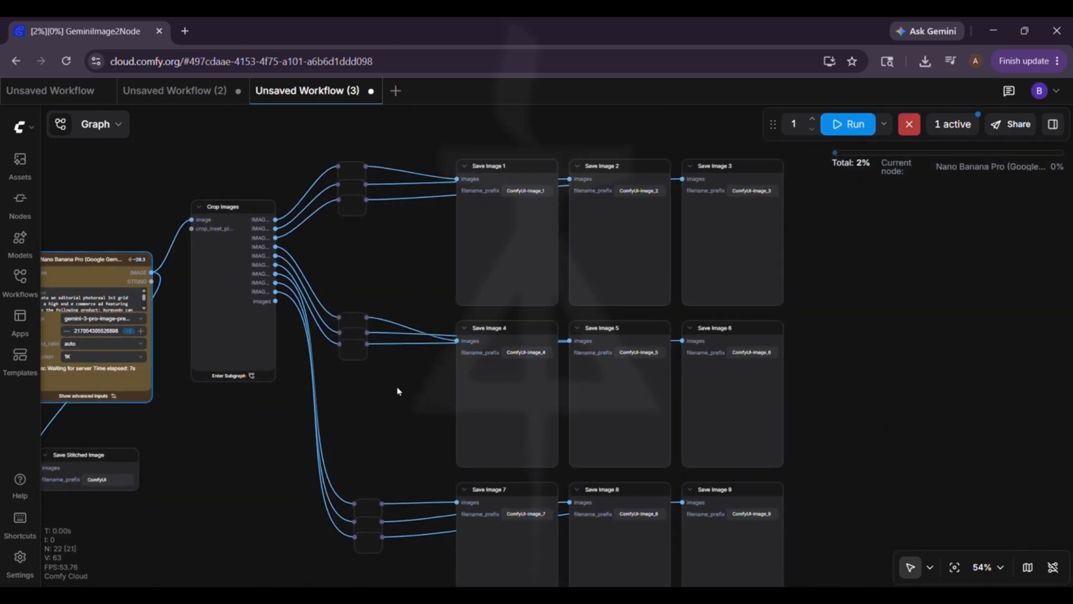
pyautogui.moveTo(405, 429); pyautogui.dragTo(403, 406)
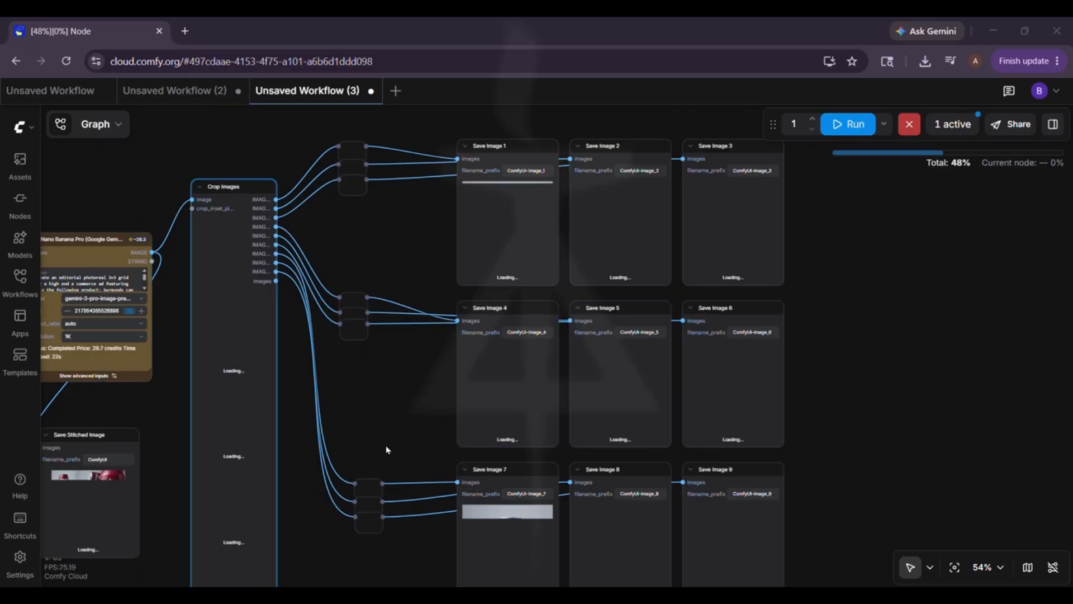
pyautogui.moveTo(332, 528); pyautogui.dragTo(528, 476)
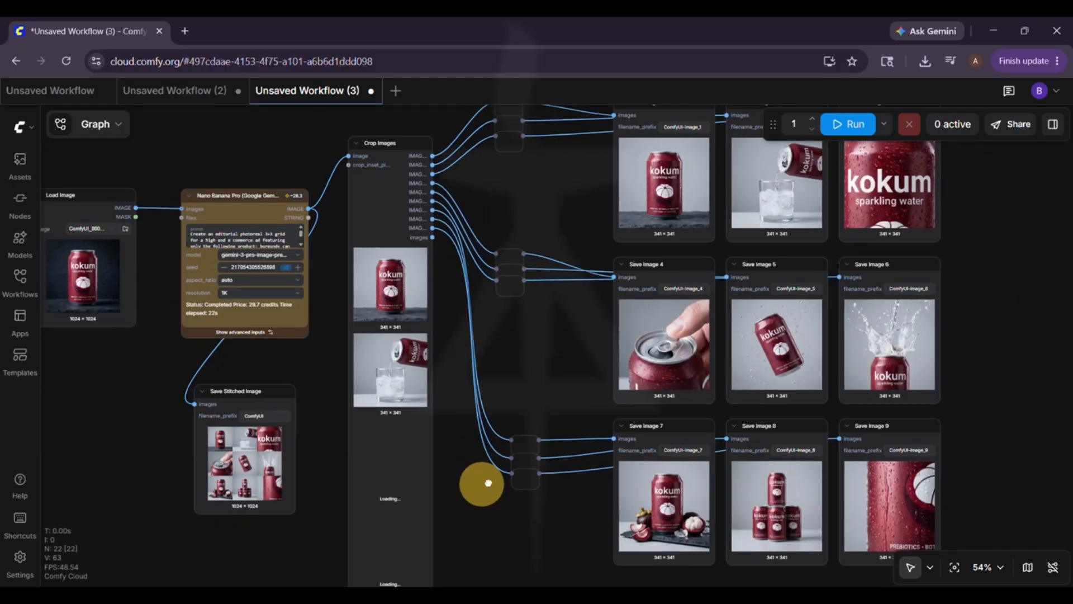
# Examine the stitched 3×3 grid and compare it with the cropped images in the Crop Images and Save Image 1–9 nodes
pyautogui.scroll(8, 359, 464)
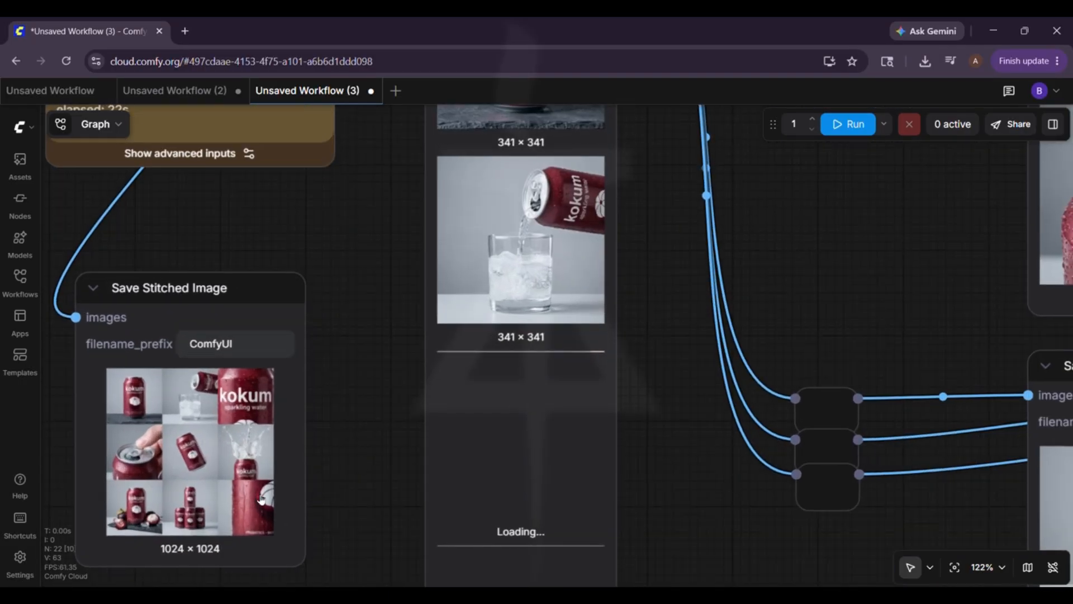
pyautogui.moveTo(300, 503); pyautogui.dragTo(437, 458)
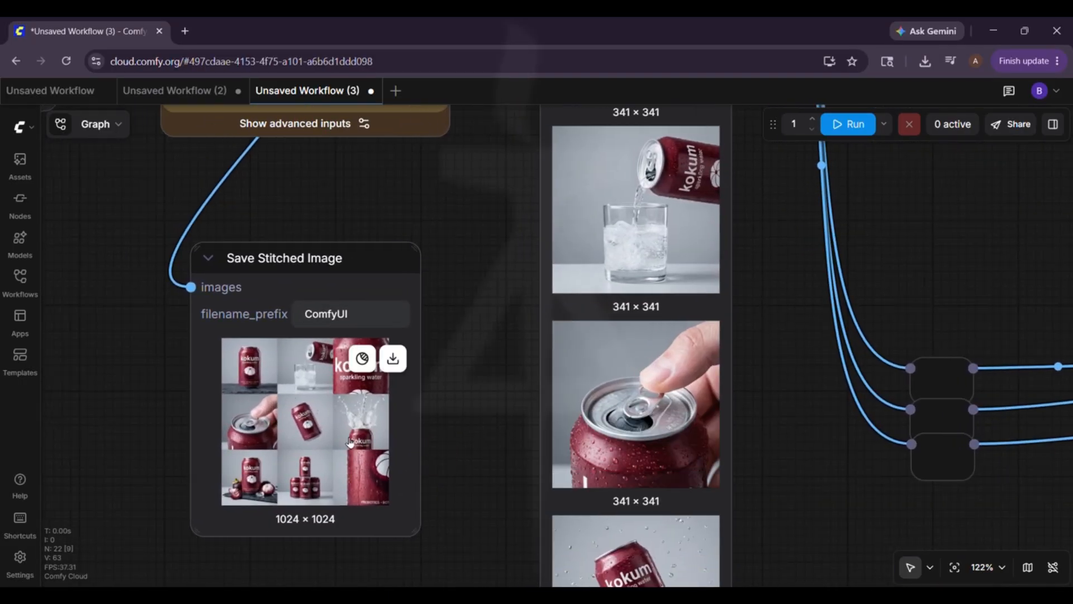
pyautogui.scroll(8, 350, 442)
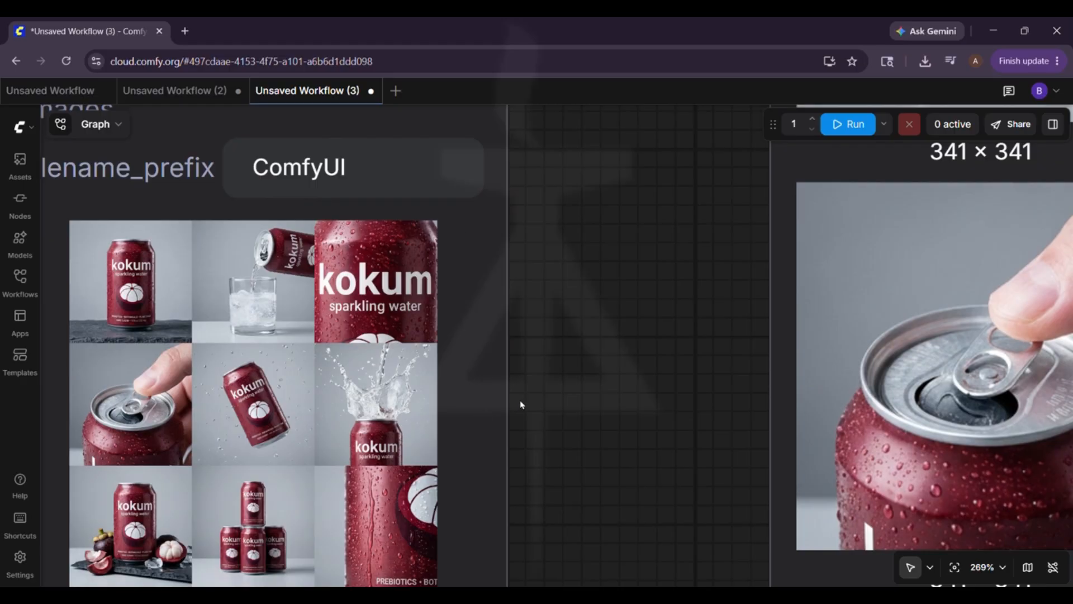
pyautogui.moveTo(523, 403); pyautogui.dragTo(619, 379)
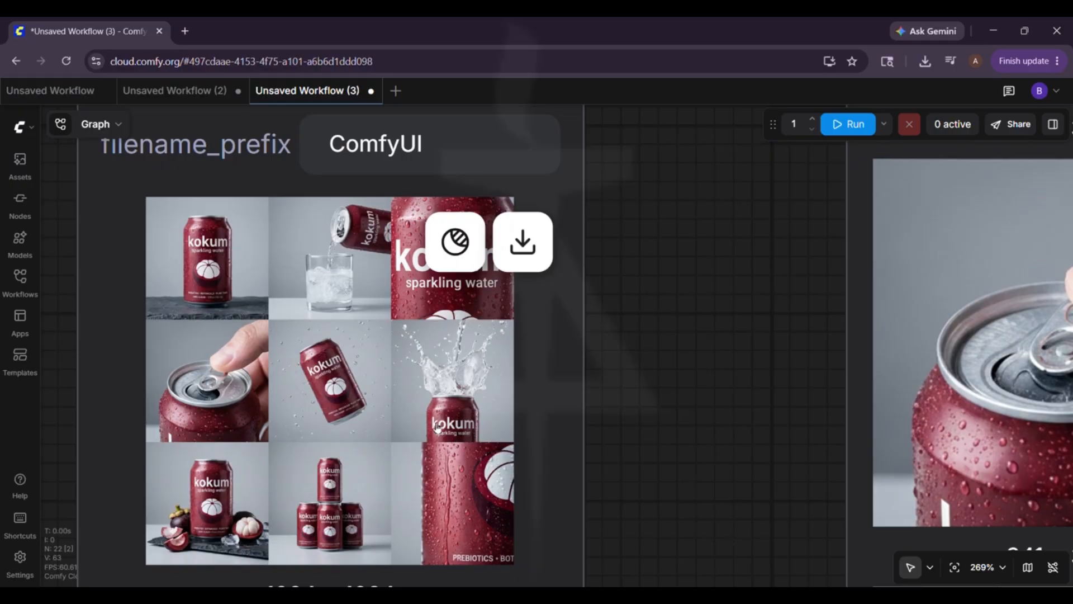
pyautogui.moveTo(676, 374); pyautogui.dragTo(412, 516)
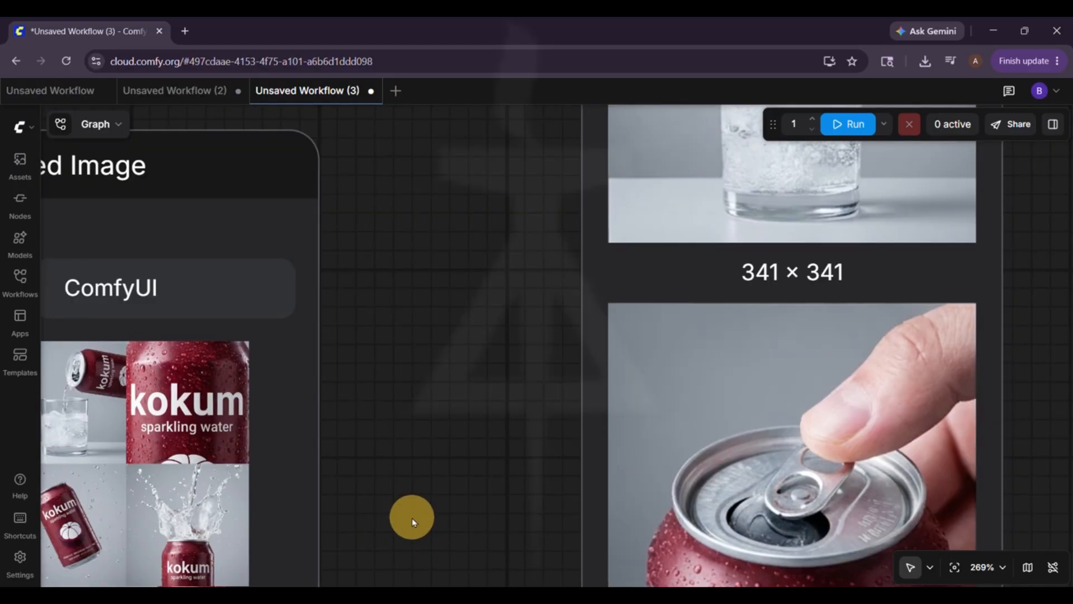
pyautogui.scroll(-12, 414, 520)
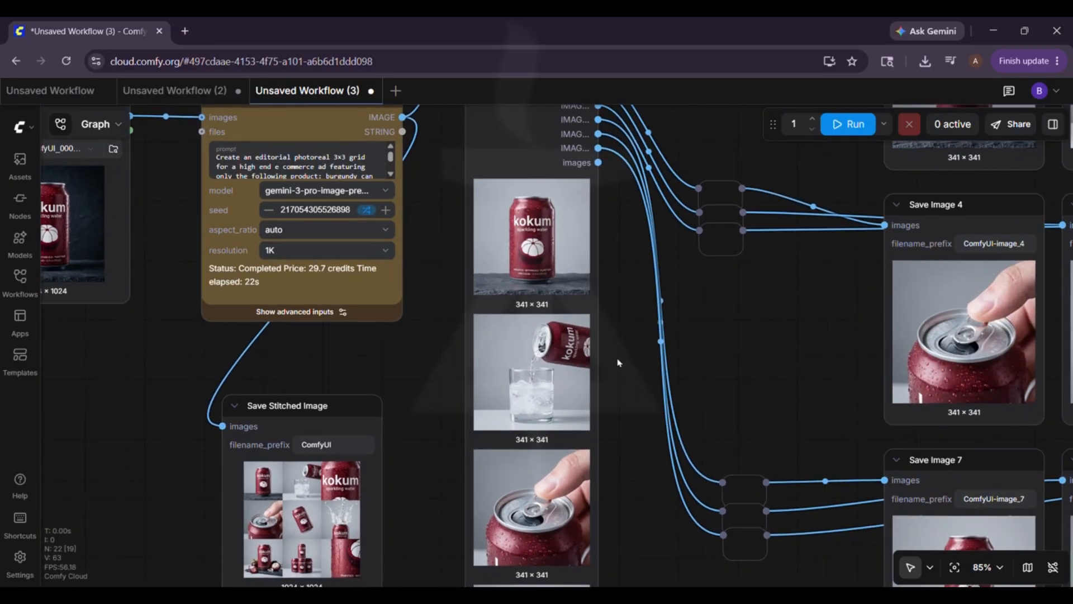
pyautogui.moveTo(618, 360); pyautogui.dragTo(638, 486)
pyautogui.moveTo(622, 420); pyautogui.dragTo(630, 175)
pyautogui.moveTo(637, 578); pyautogui.dragTo(274, 587)
pyautogui.moveTo(473, 278); pyautogui.dragTo(314, 553)
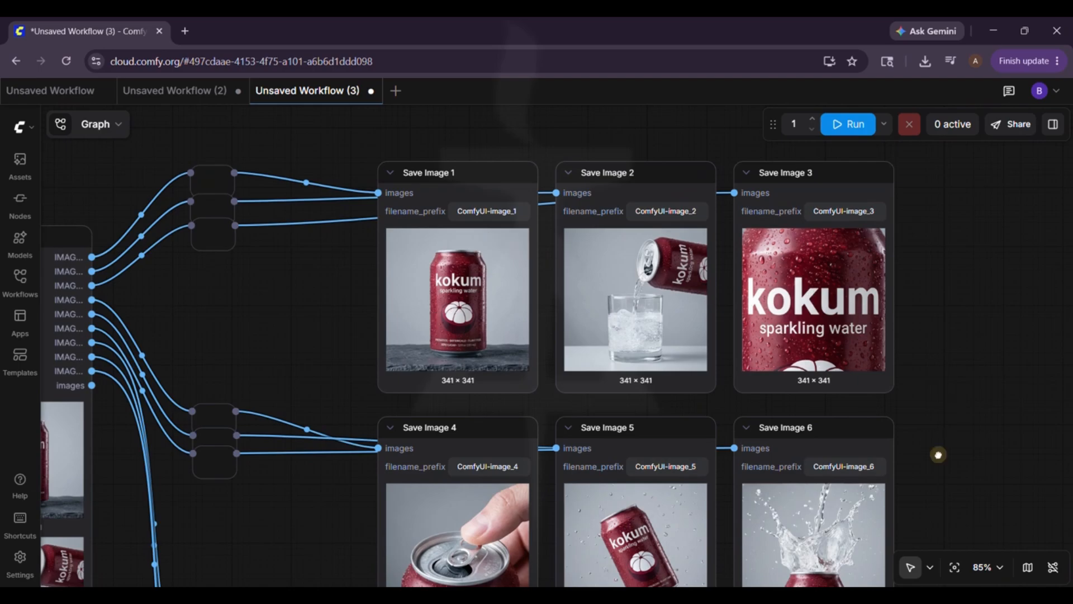
pyautogui.moveTo(938, 455); pyautogui.dragTo(959, 209)
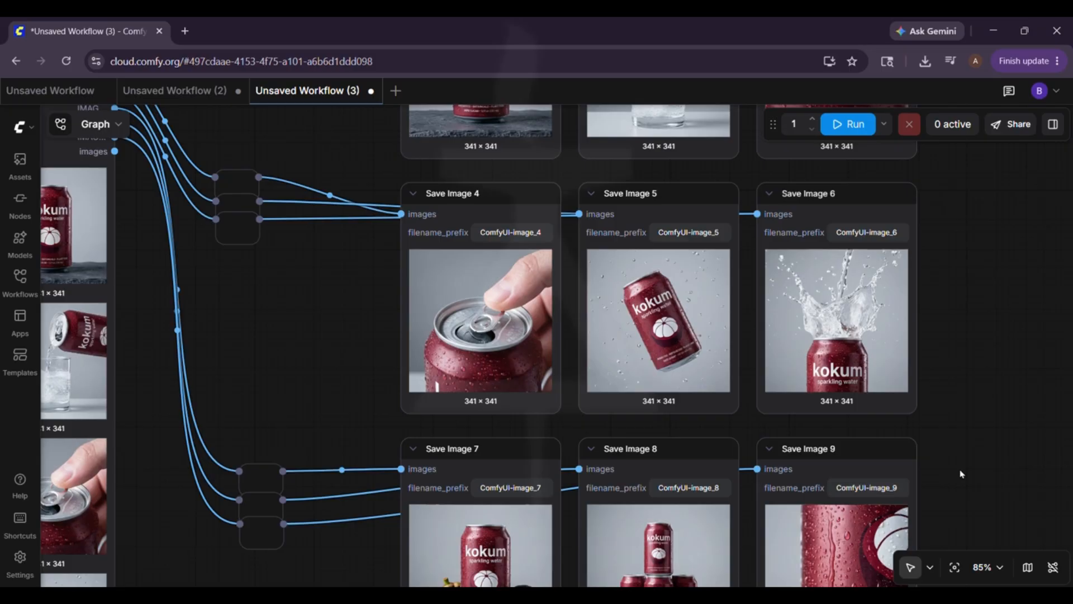
pyautogui.moveTo(952, 521); pyautogui.dragTo(930, 601)
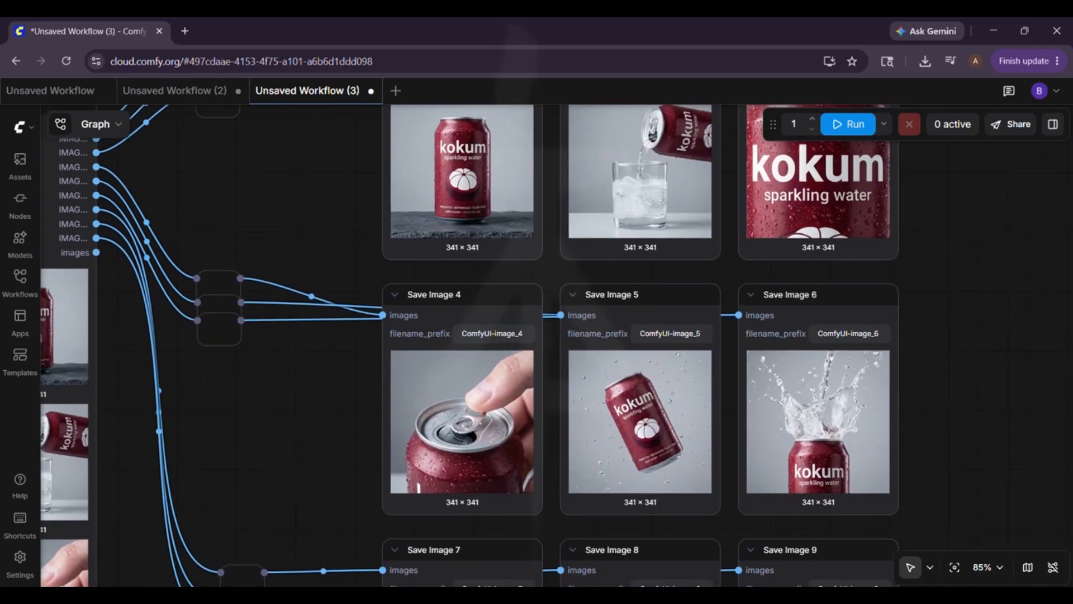
pyautogui.moveTo(598, 283); pyautogui.dragTo(599, 307)
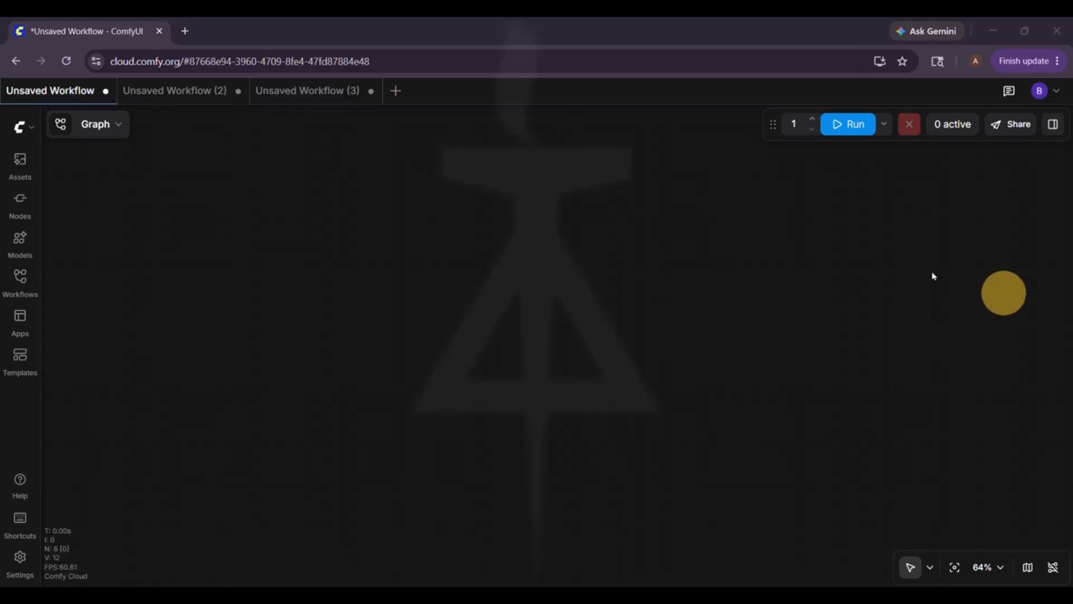
# Clear all nodes from the first Unsaved Workflow
pyautogui.click(452, 326)
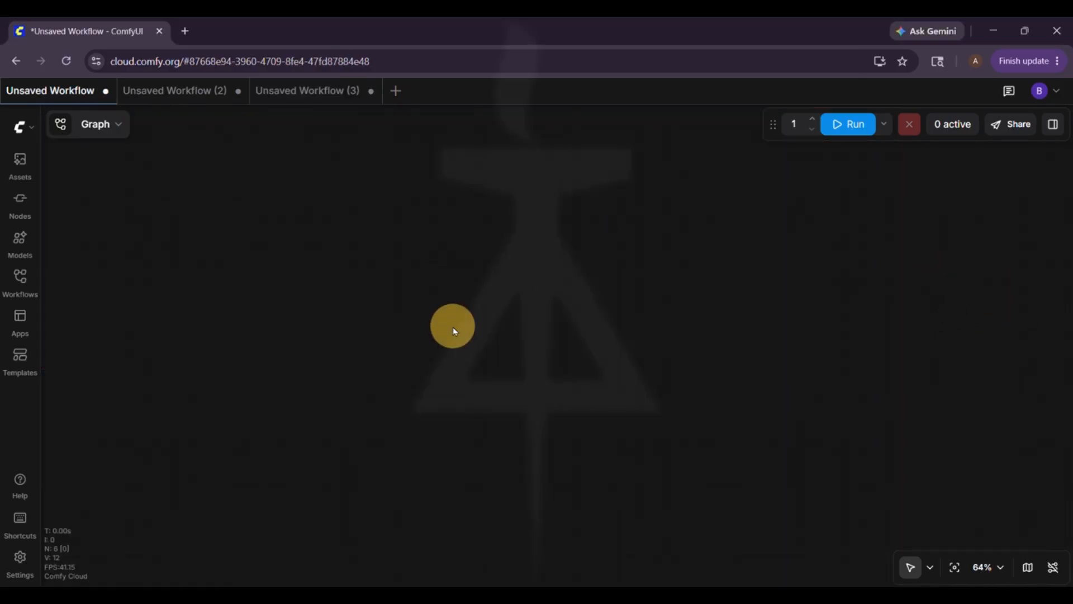
pyautogui.click(116, 124)
pyautogui.click(212, 434)
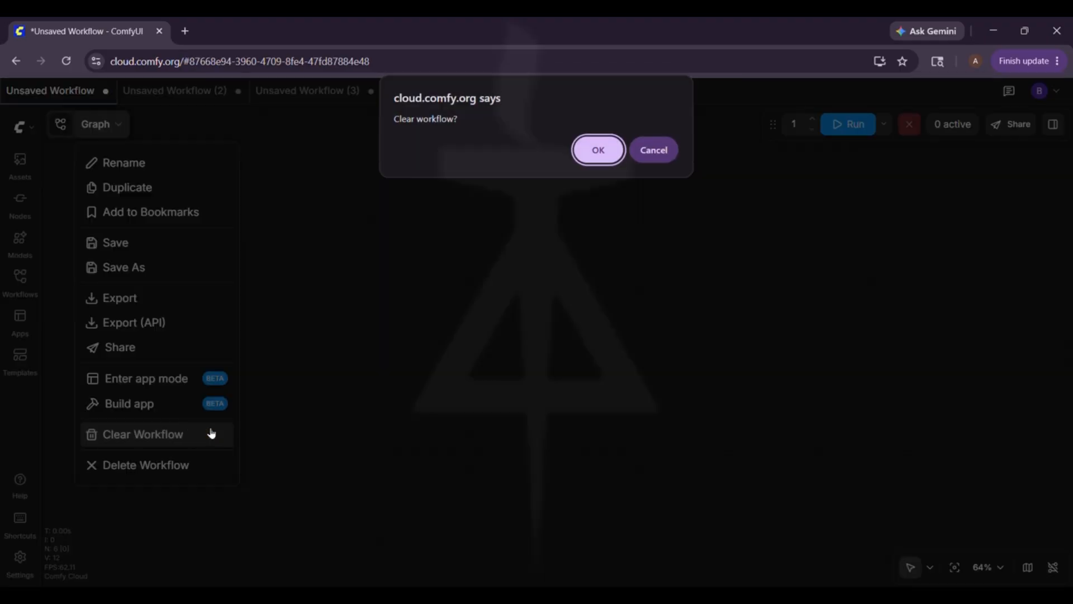
pyautogui.click(598, 150)
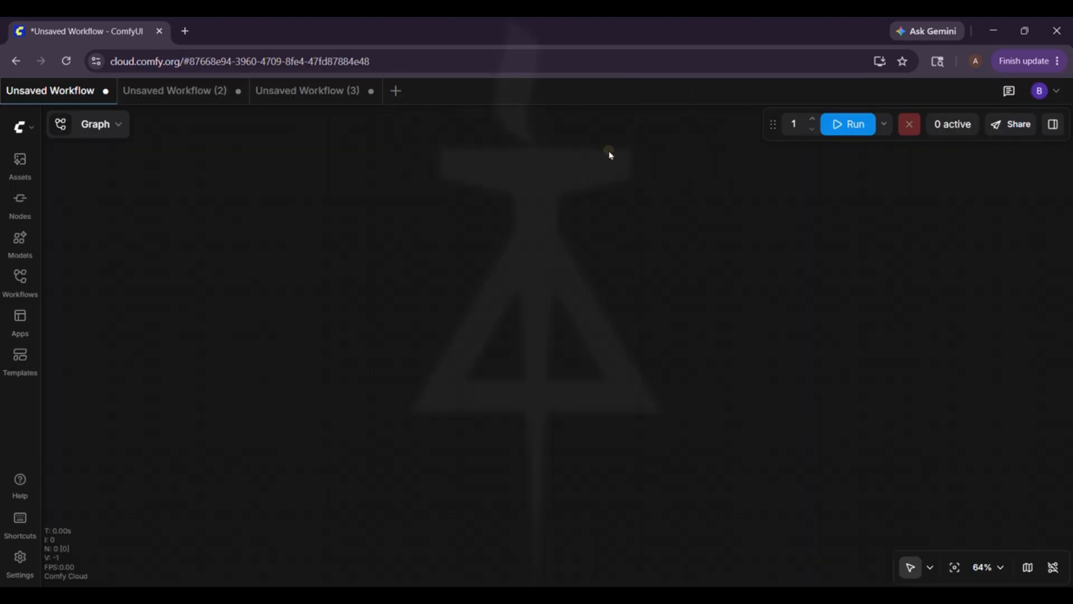
# Search the node library for "nano" and place a Nano Banana Pro (Google Gemini Image) node on the empty canvas
pyautogui.click(28, 215)
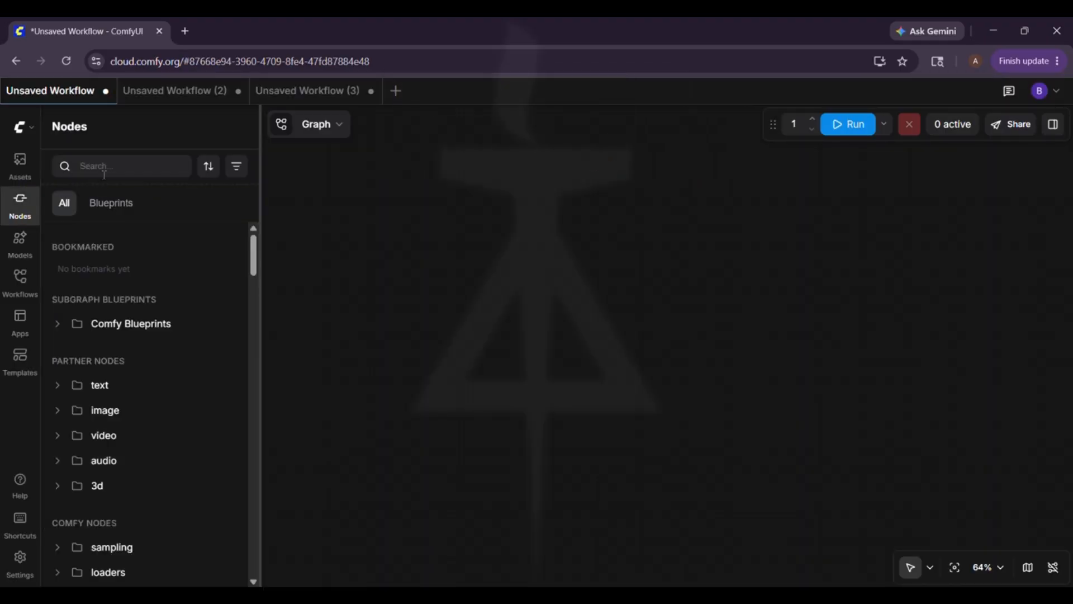
pyautogui.write('nano')
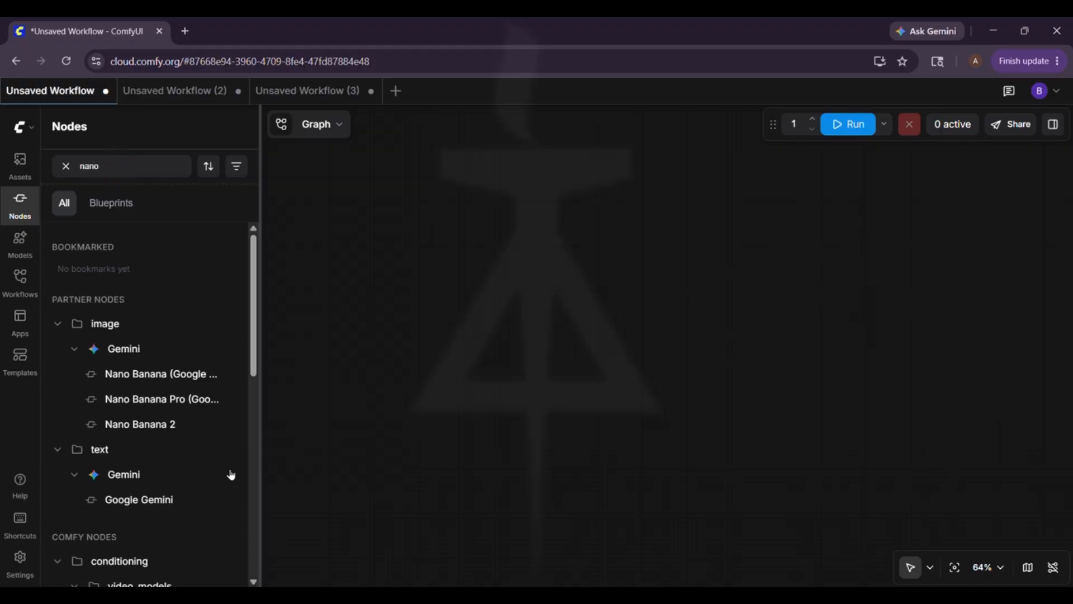
pyautogui.moveTo(190, 408)
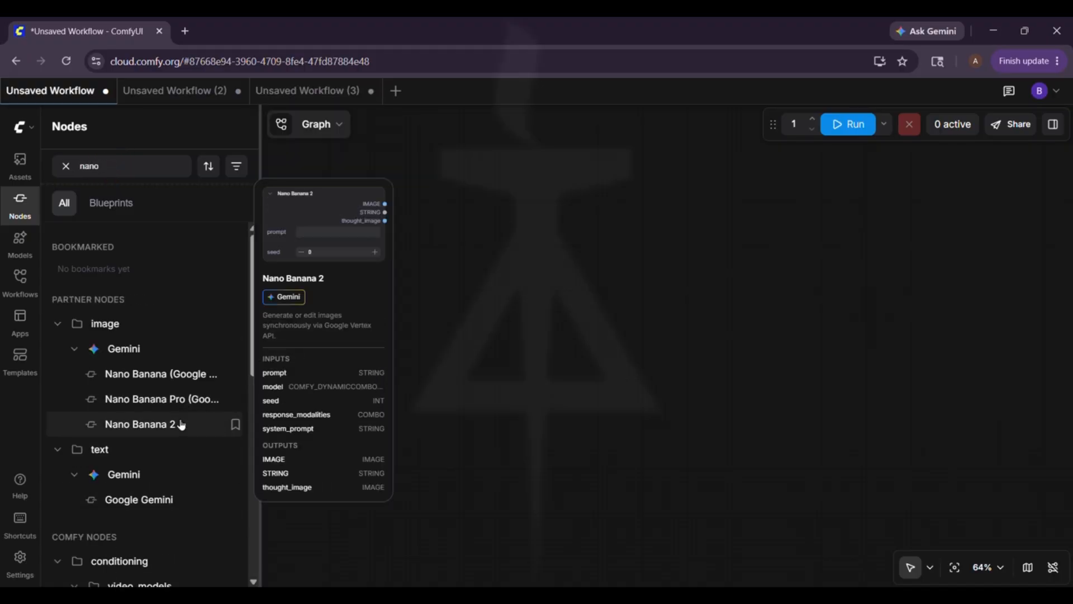
pyautogui.moveTo(182, 398); pyautogui.dragTo(375, 226)
# Add a Save Image node and connect Nano Banana Pro's IMAGE output to its images input
pyautogui.write('save')
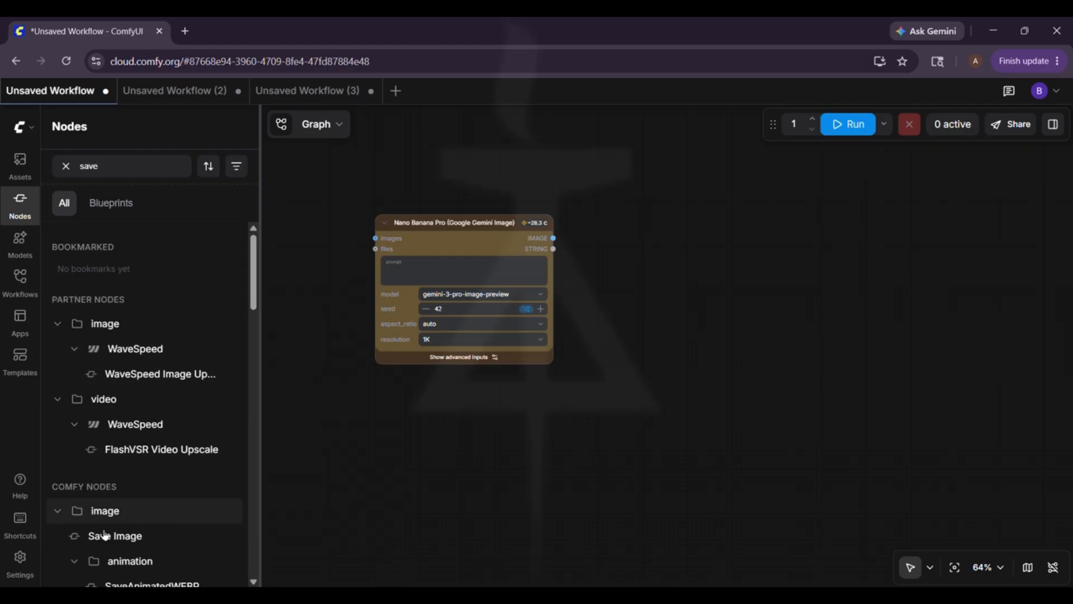
pyautogui.moveTo(100, 536); pyautogui.dragTo(736, 228)
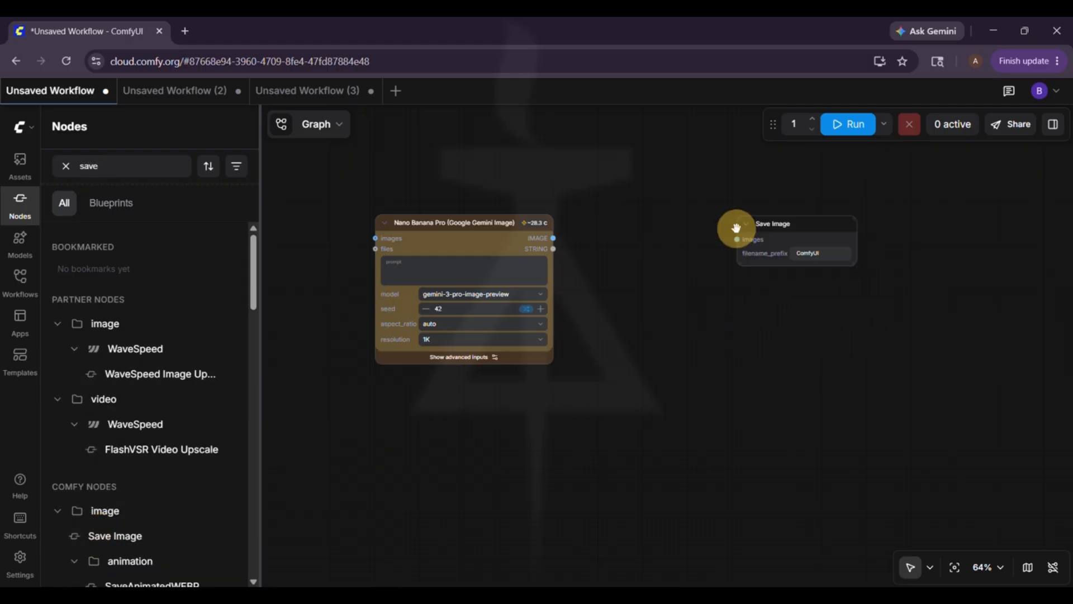
pyautogui.moveTo(553, 237); pyautogui.dragTo(738, 240)
pyautogui.click(21, 202)
# Paste the cinematic, Gen Z, user-generated-content style photo prompt into Nano Banana Pro and move the two nodes closer together
pyautogui.click(477, 271)
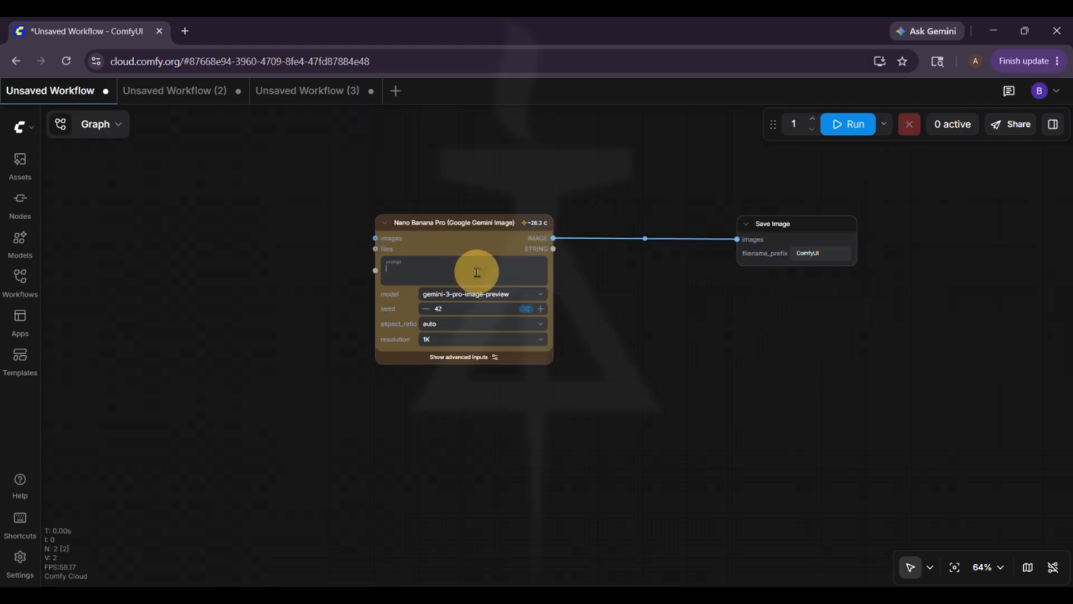
pyautogui.hotkey('ctrl', 'v')
pyautogui.moveTo(473, 228); pyautogui.dragTo(485, 169)
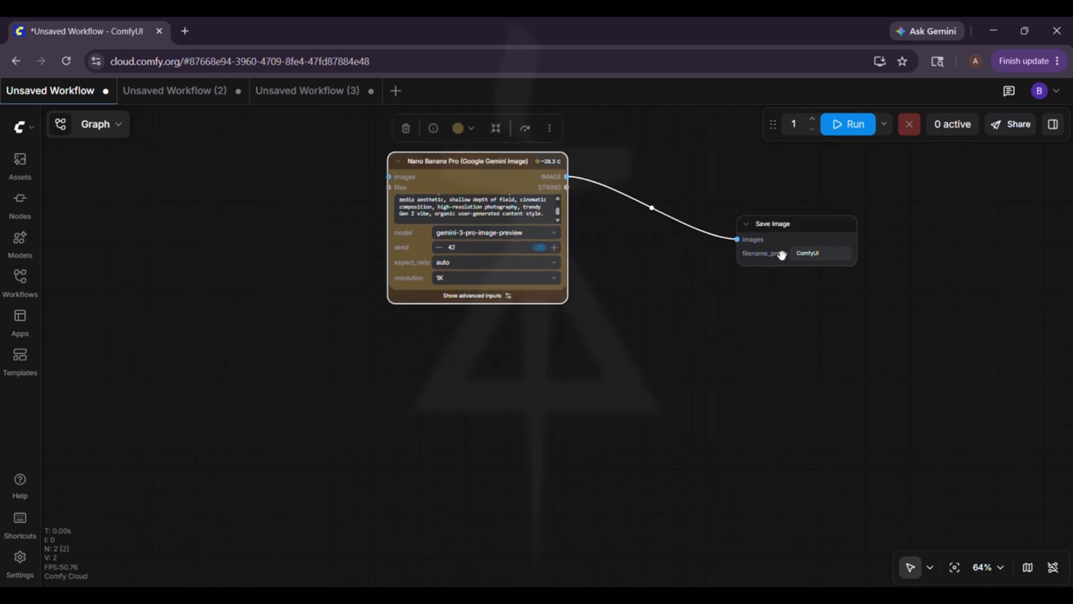
pyautogui.moveTo(800, 238); pyautogui.dragTo(726, 230)
# Run the workflow to generate the image and enlarge the Nano Banana Pro node
pyautogui.click(855, 123)
pyautogui.moveTo(638, 327); pyautogui.dragTo(611, 386)
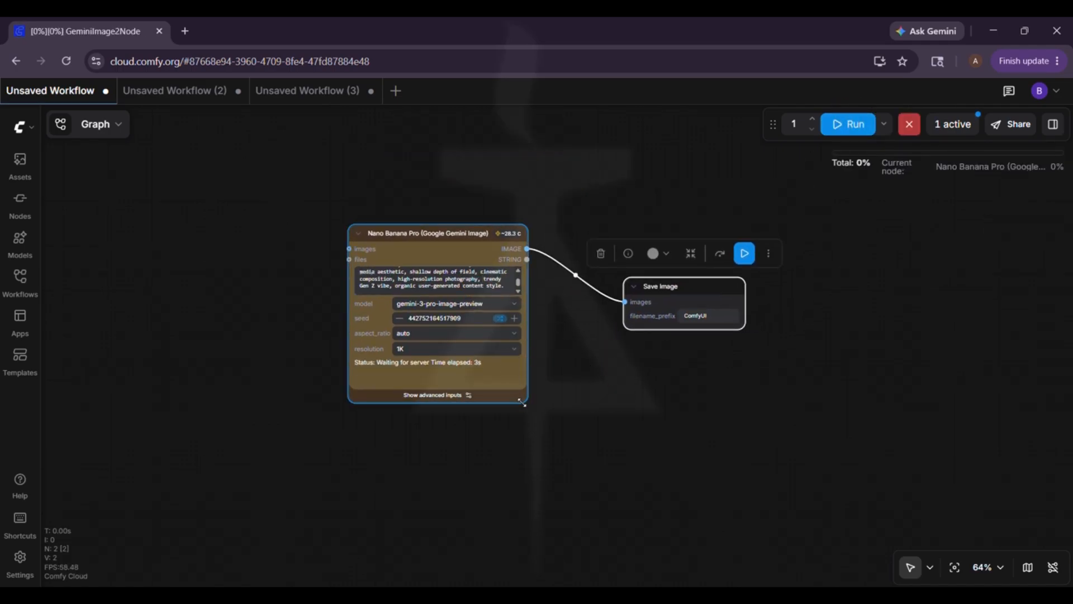
pyautogui.moveTo(526, 401); pyautogui.dragTo(560, 443)
pyautogui.scroll(2, 435, 297)
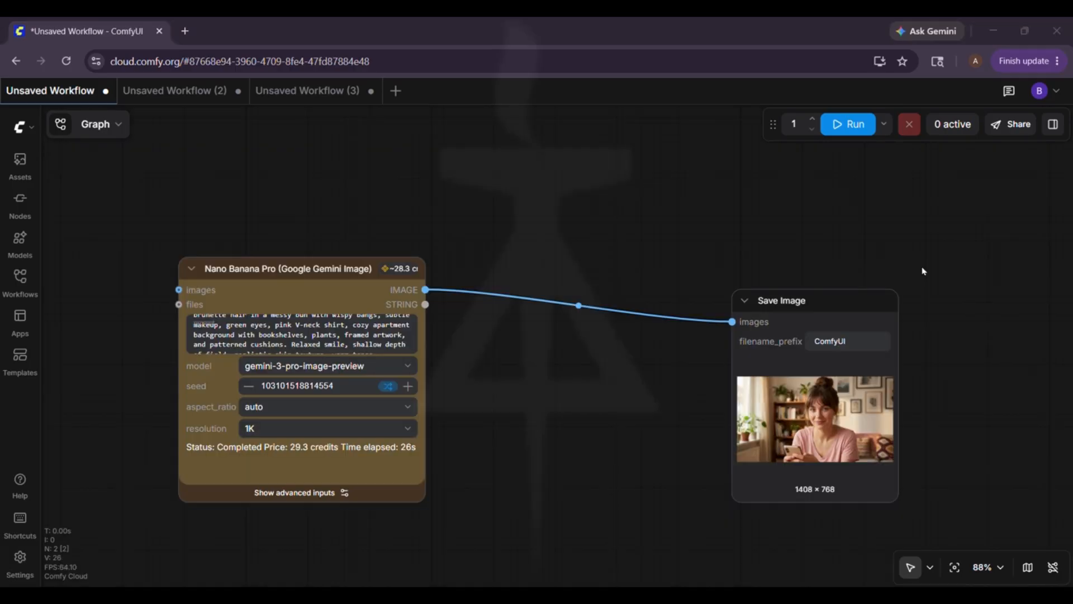
# Inspect the generated image of the woman in the pink shirt and download it from the Save Image node
pyautogui.moveTo(900, 256); pyautogui.dragTo(795, 164)
pyautogui.scroll(11, 759, 319)
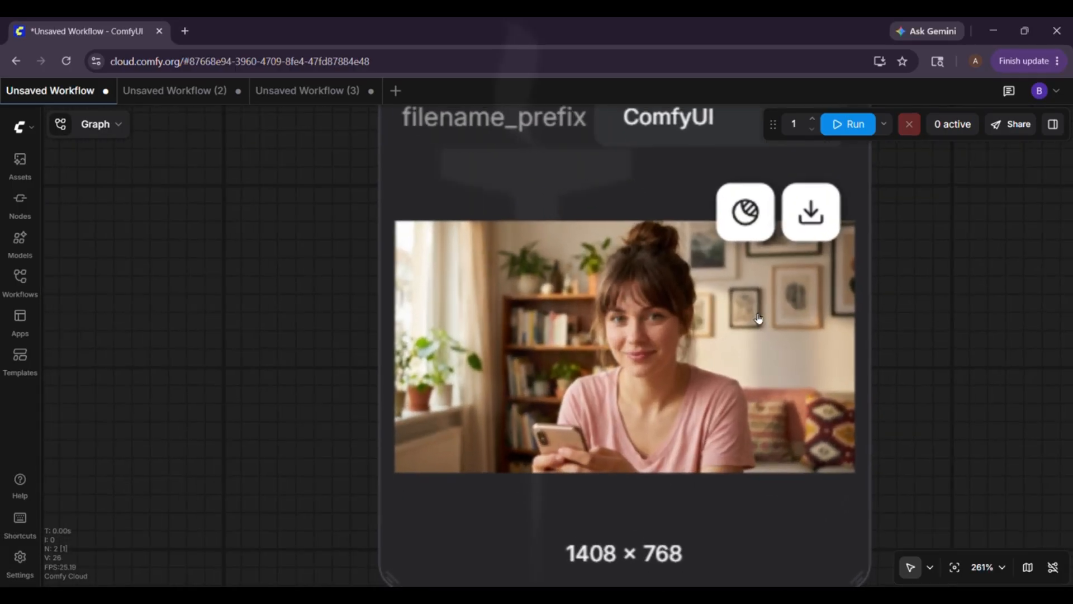
pyautogui.scroll(1, 759, 319)
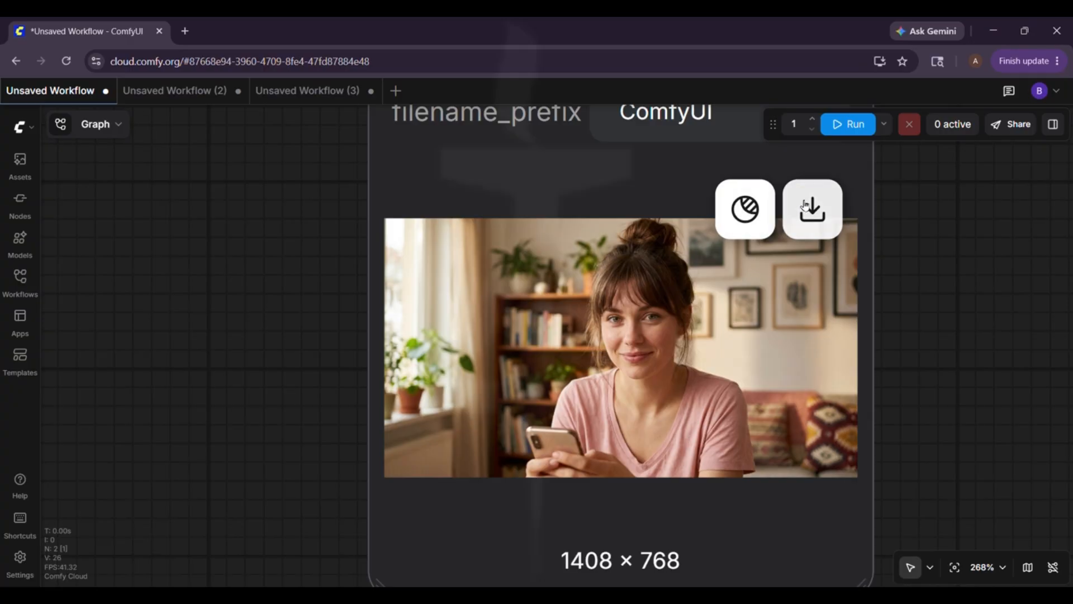
pyautogui.click(622, 394)
pyautogui.click(815, 221)
pyautogui.scroll(-10, 569, 286)
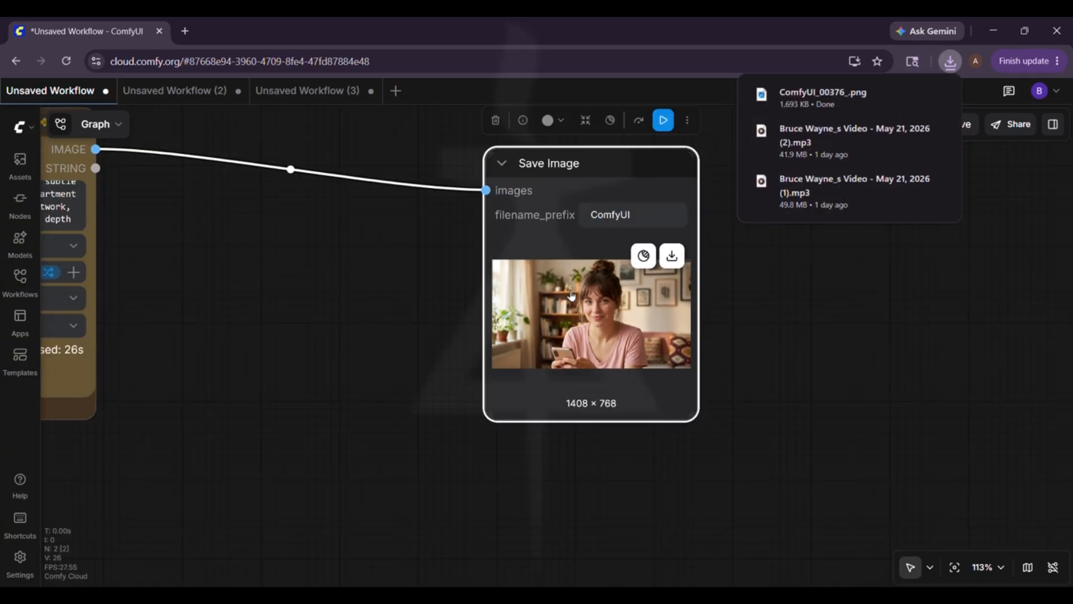
pyautogui.moveTo(371, 264); pyautogui.dragTo(444, 337)
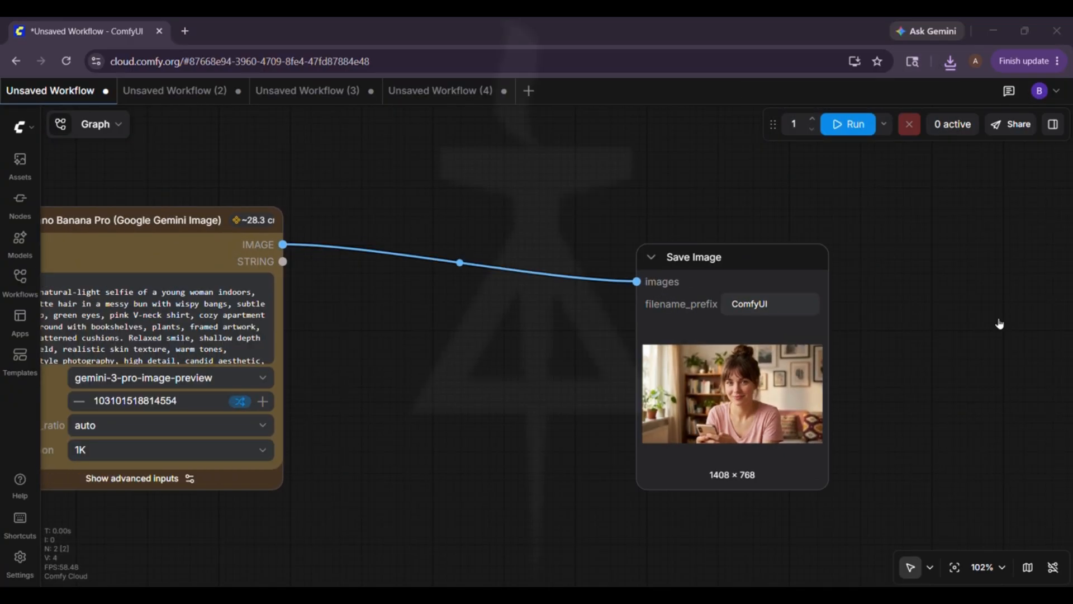
# Switch to Unsaved Workflow (4) and add two Load Image nodes, one above the other
pyautogui.moveTo(907, 293); pyautogui.dragTo(883, 286)
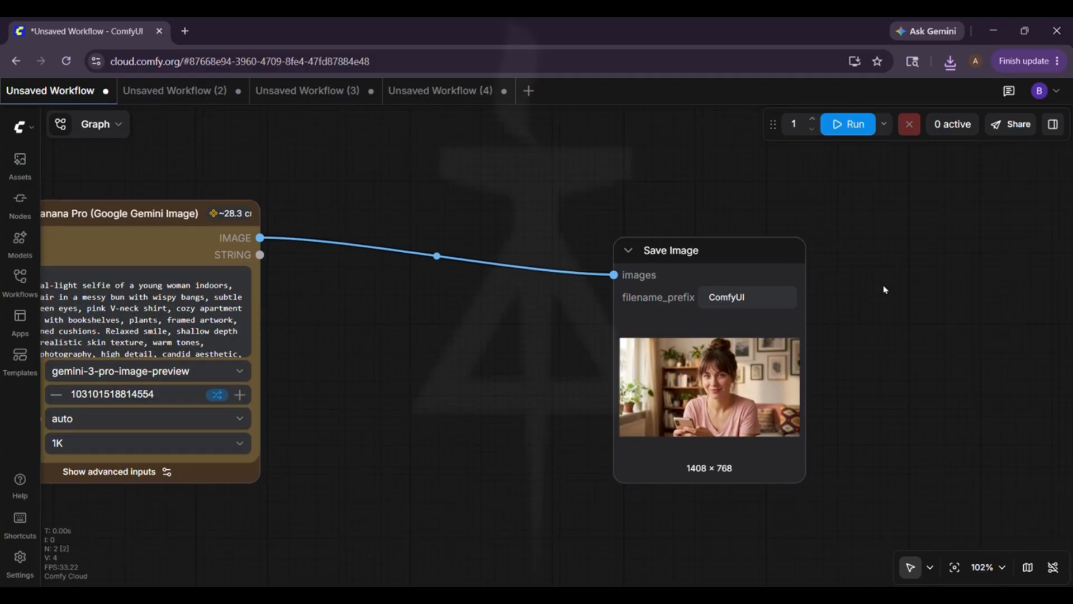
pyautogui.click(442, 105)
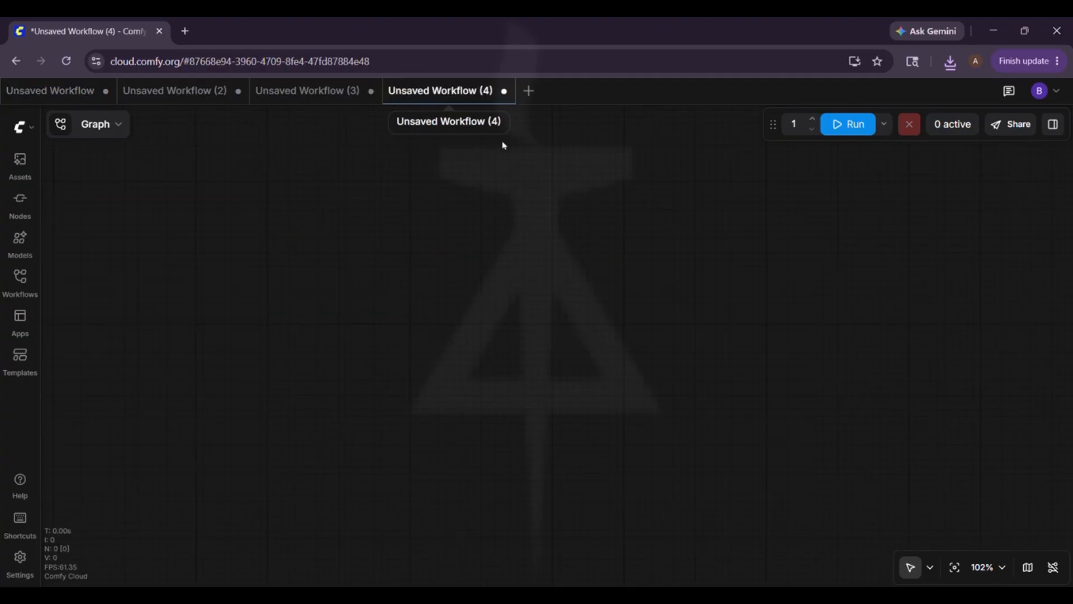
pyautogui.click(506, 273)
pyautogui.click(21, 209)
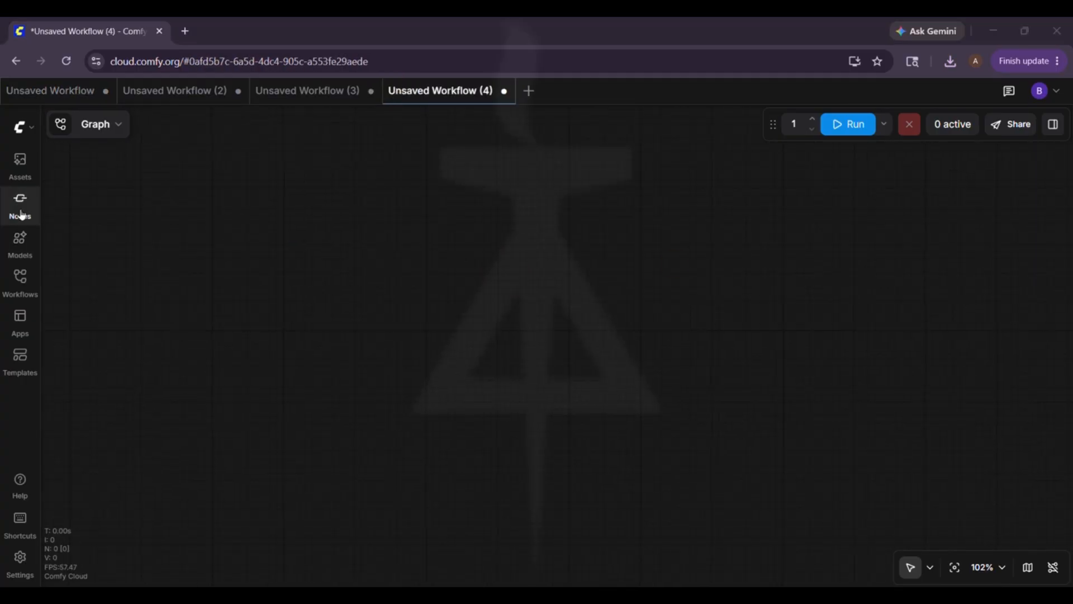
pyautogui.write('load')
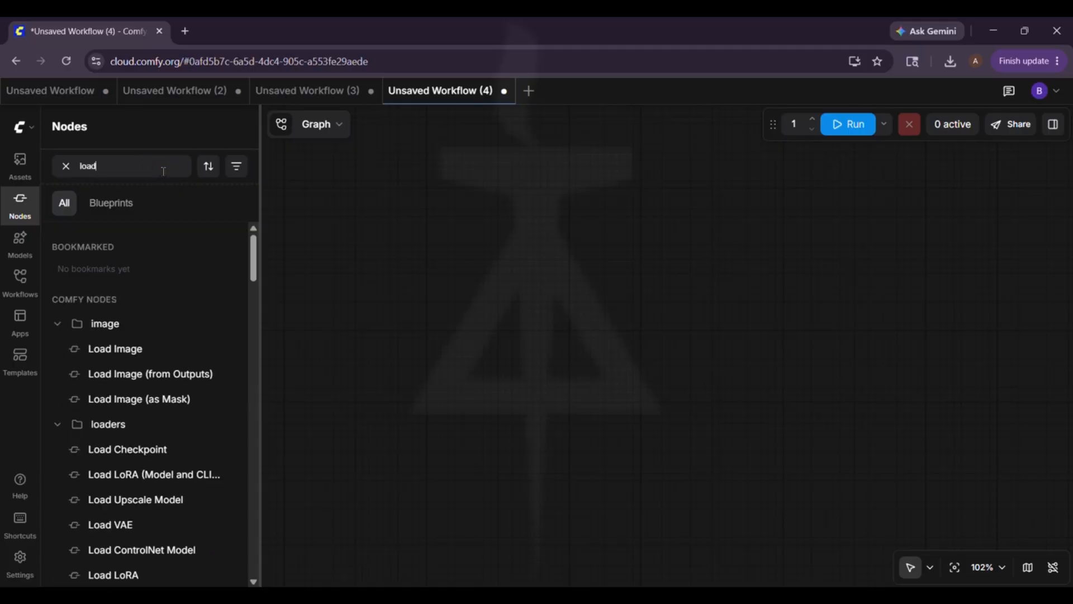
pyautogui.click(159, 348)
pyautogui.moveTo(159, 347); pyautogui.dragTo(342, 480)
pyautogui.moveTo(396, 204); pyautogui.dragTo(406, 172)
pyautogui.scroll(-2, 521, 258)
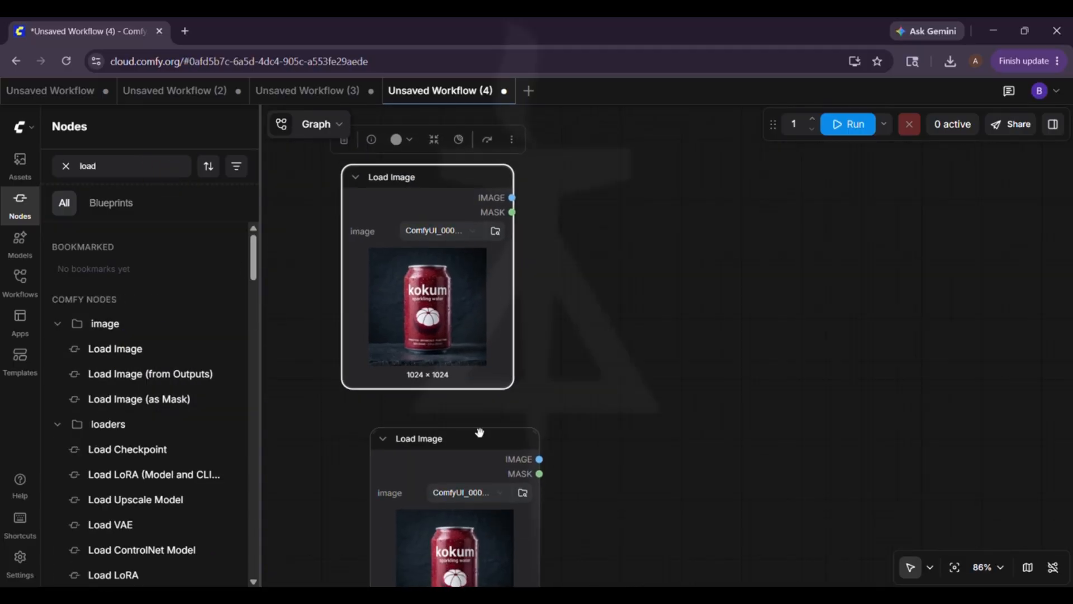
# Align the lower Load Image node under the first and upload the downloaded portrait of the woman in the pink shirt into it
pyautogui.moveTo(459, 449); pyautogui.dragTo(434, 435)
pyautogui.click(494, 474)
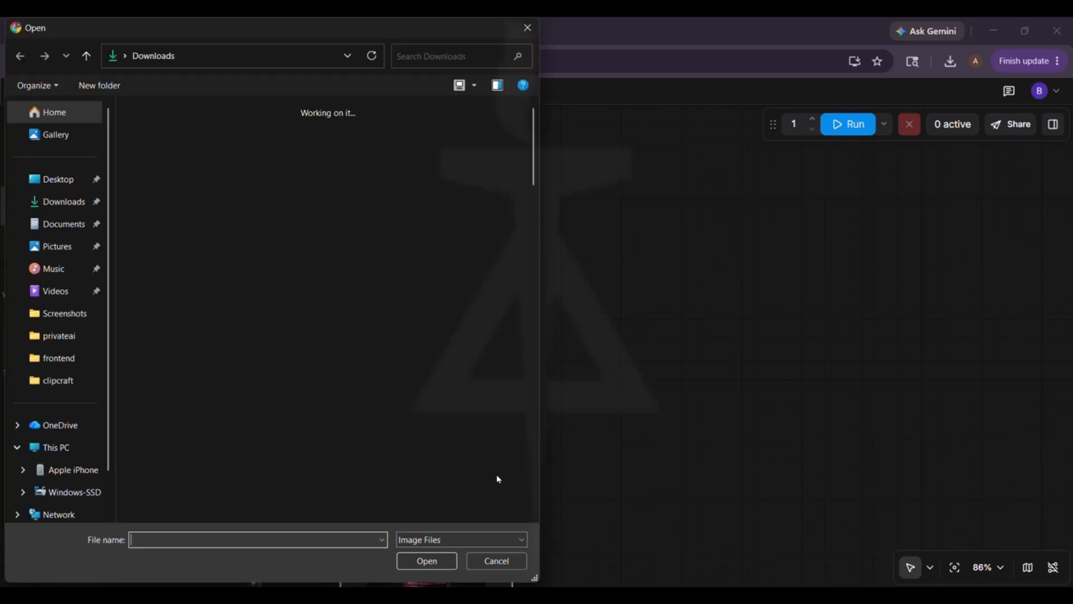
pyautogui.doubleClick(180, 184)
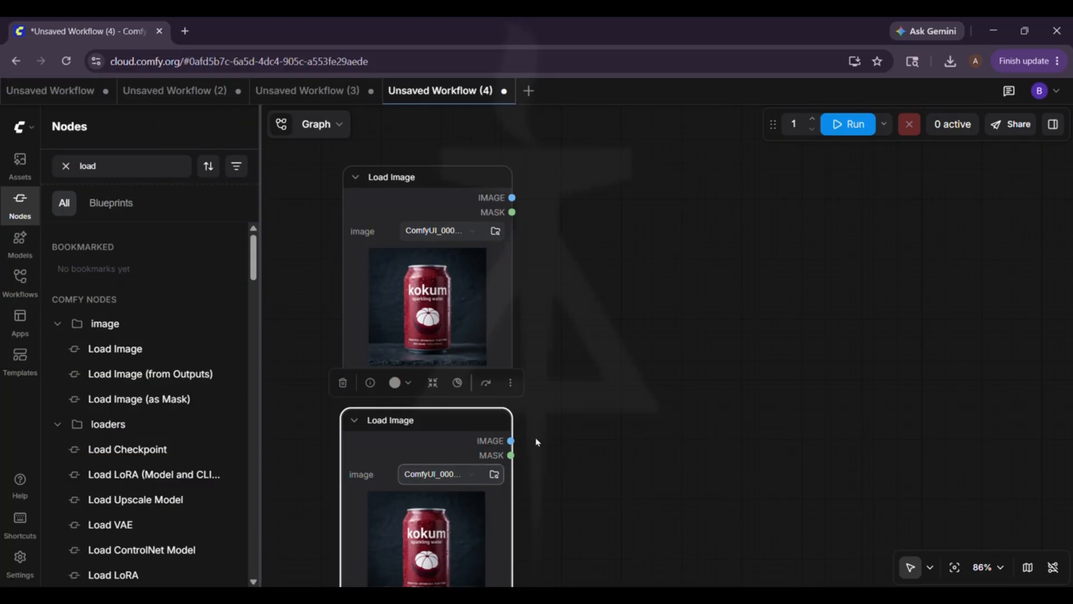
pyautogui.moveTo(589, 455); pyautogui.dragTo(592, 402)
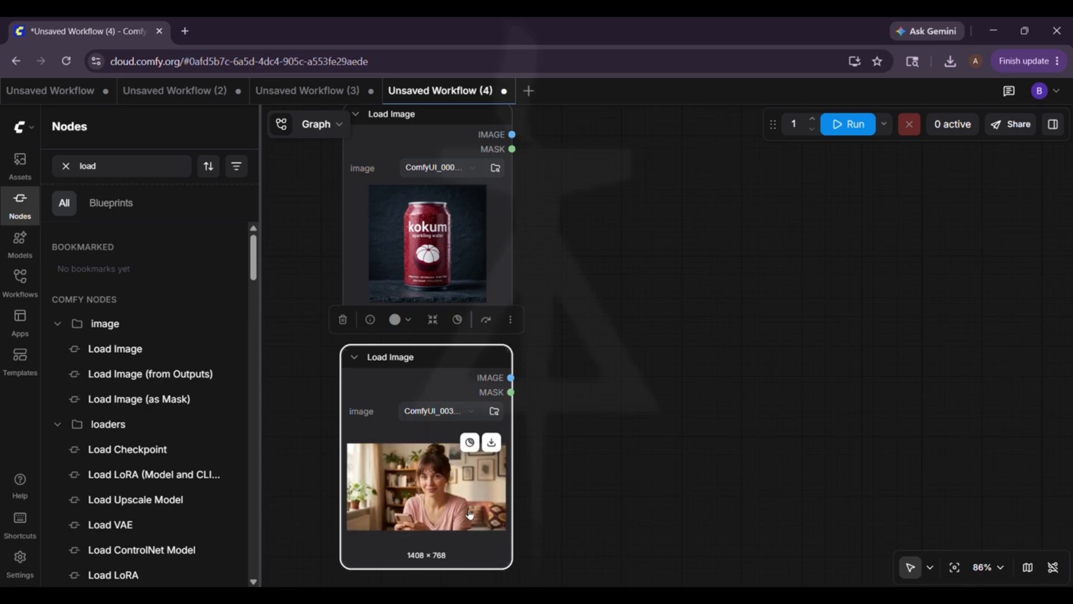
# Add a Batch Images node and connect the can image to image0 and the portrait to image1
pyautogui.click(65, 166)
pyautogui.click(124, 166)
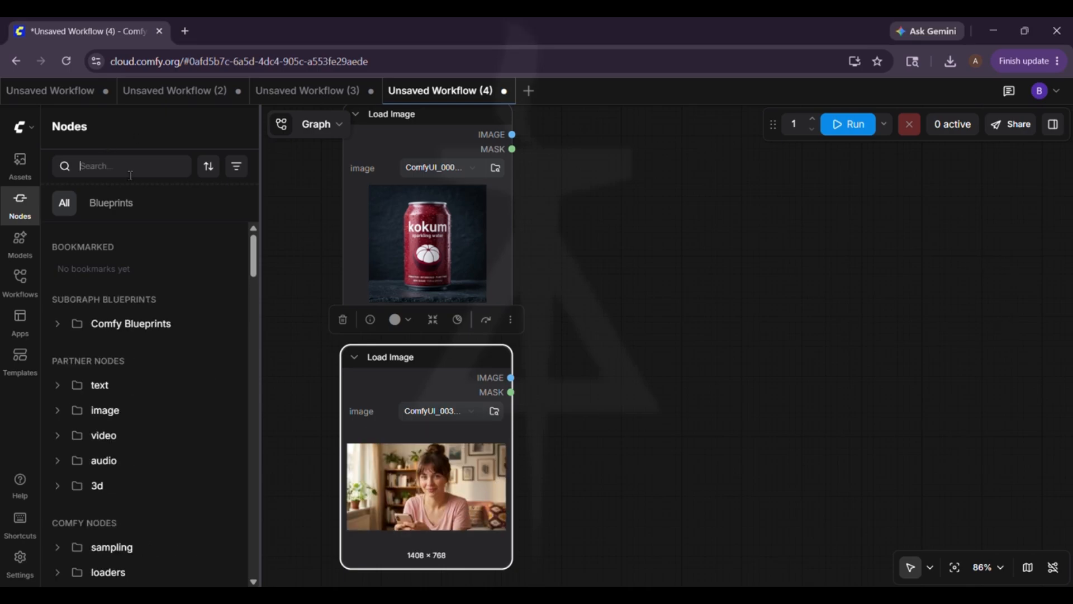
pyautogui.write('batch')
pyautogui.moveTo(158, 428)
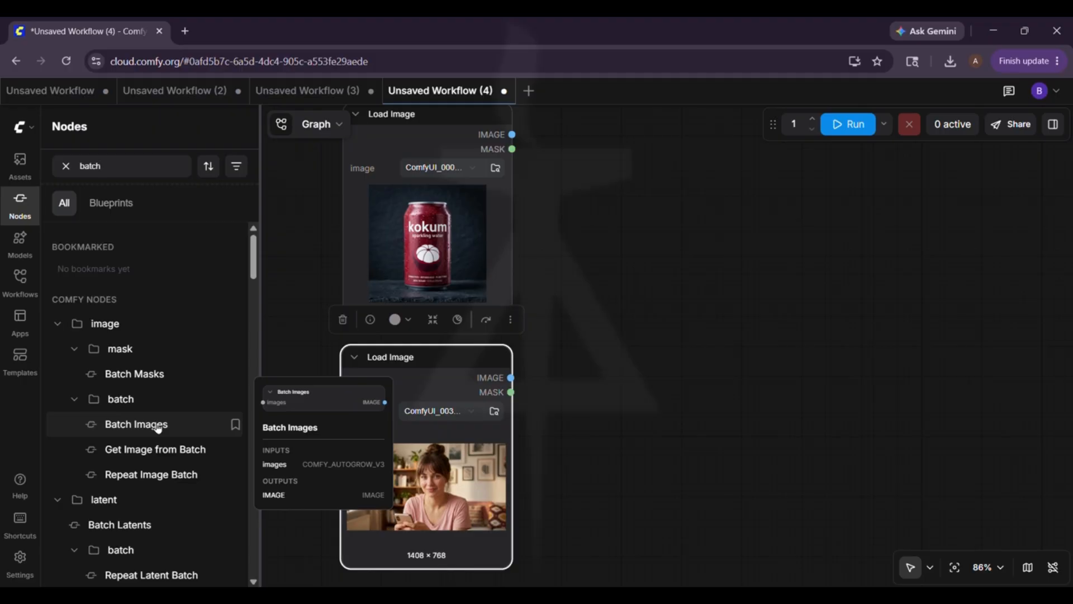
pyautogui.moveTo(158, 428); pyautogui.dragTo(666, 162)
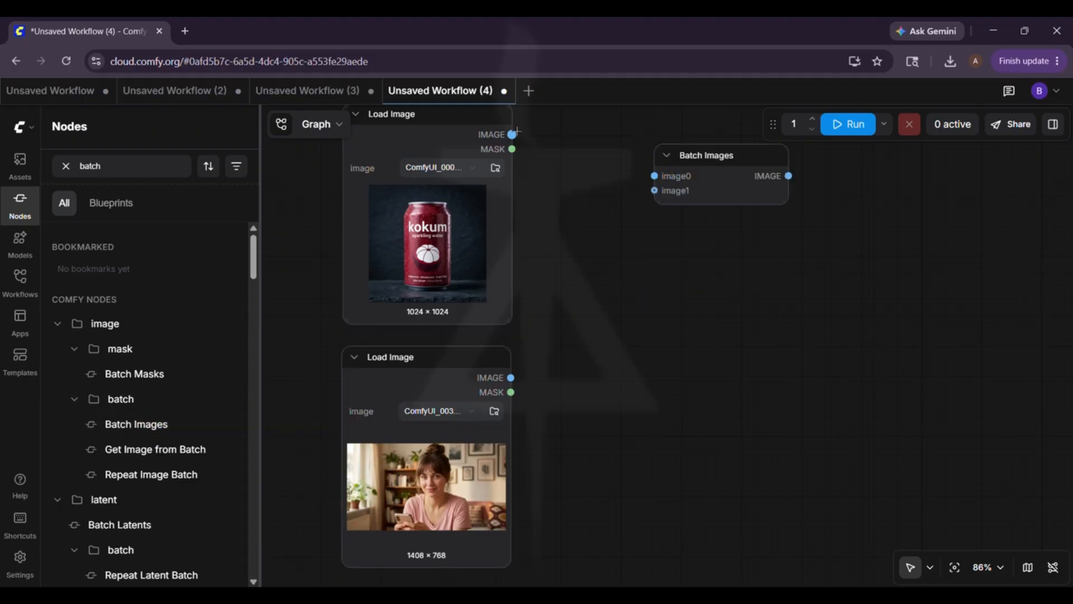
pyautogui.moveTo(513, 134); pyautogui.dragTo(653, 175)
pyautogui.moveTo(509, 379); pyautogui.dragTo(648, 191)
pyautogui.moveTo(729, 158); pyautogui.dragTo(670, 159)
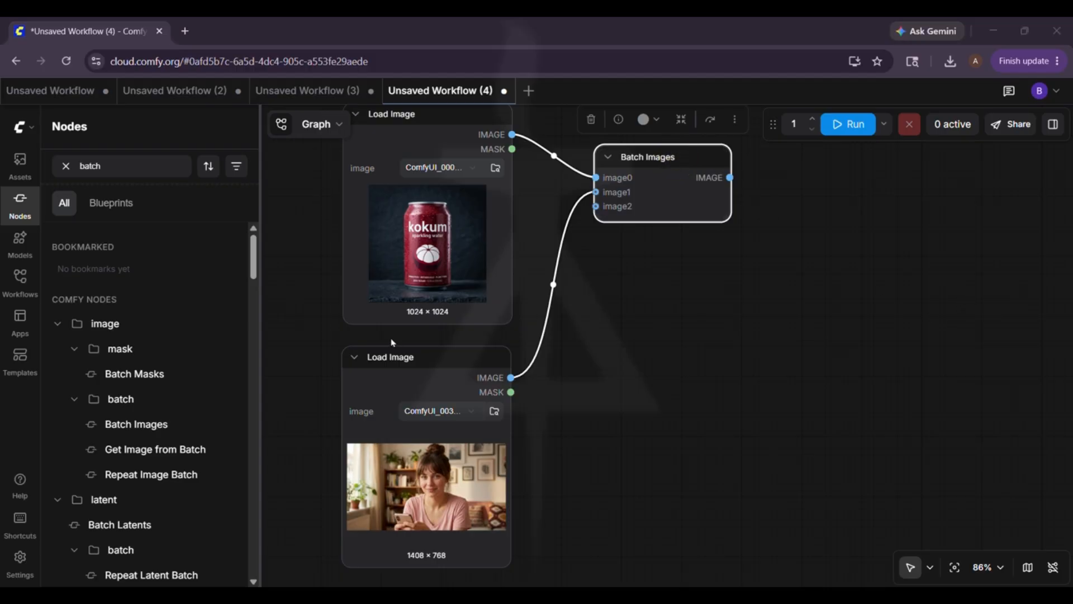
# Add a Nano Banana Pro node and connect the Batch Images output to its images input
pyautogui.doubleClick(109, 166)
pyautogui.write('nano b')
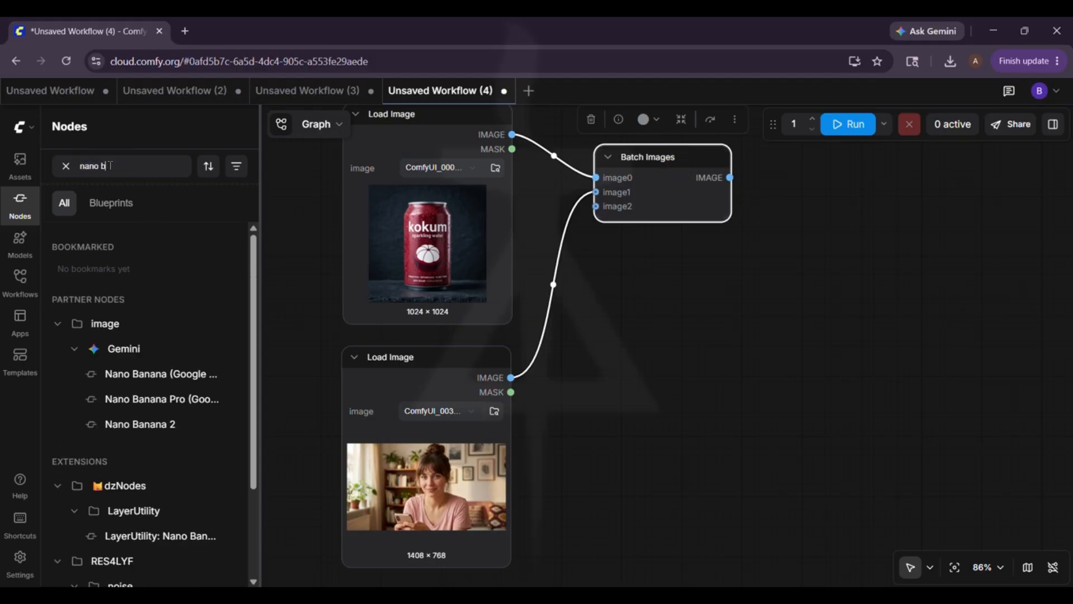
pyautogui.write('an')
pyautogui.moveTo(173, 394)
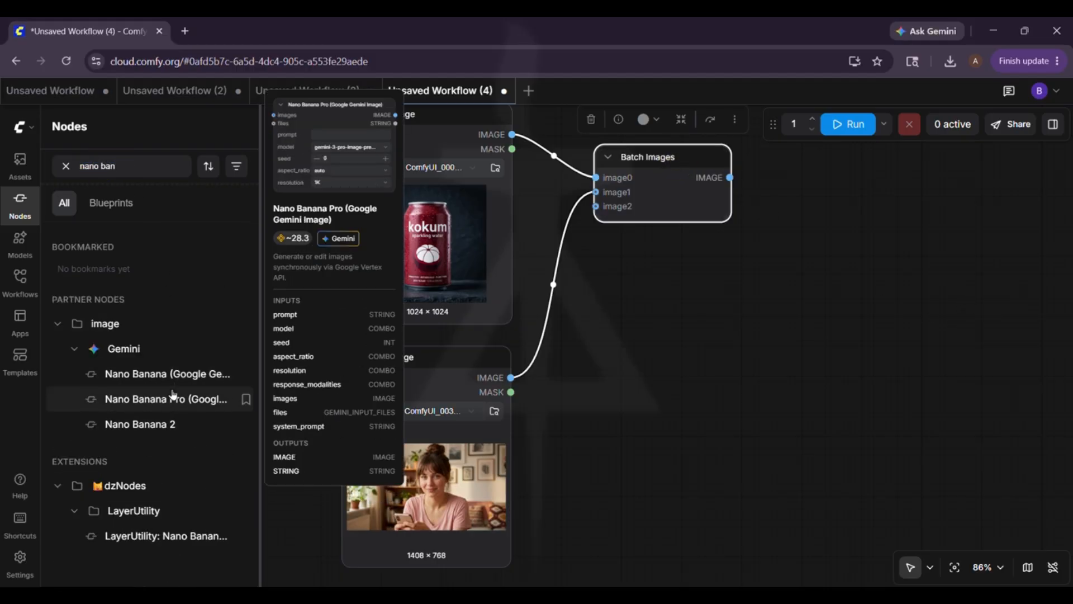
pyautogui.moveTo(173, 391); pyautogui.dragTo(784, 150)
pyautogui.moveTo(776, 447); pyautogui.dragTo(716, 452)
pyautogui.scroll(-1, 734, 505)
pyautogui.scroll(1, 734, 504)
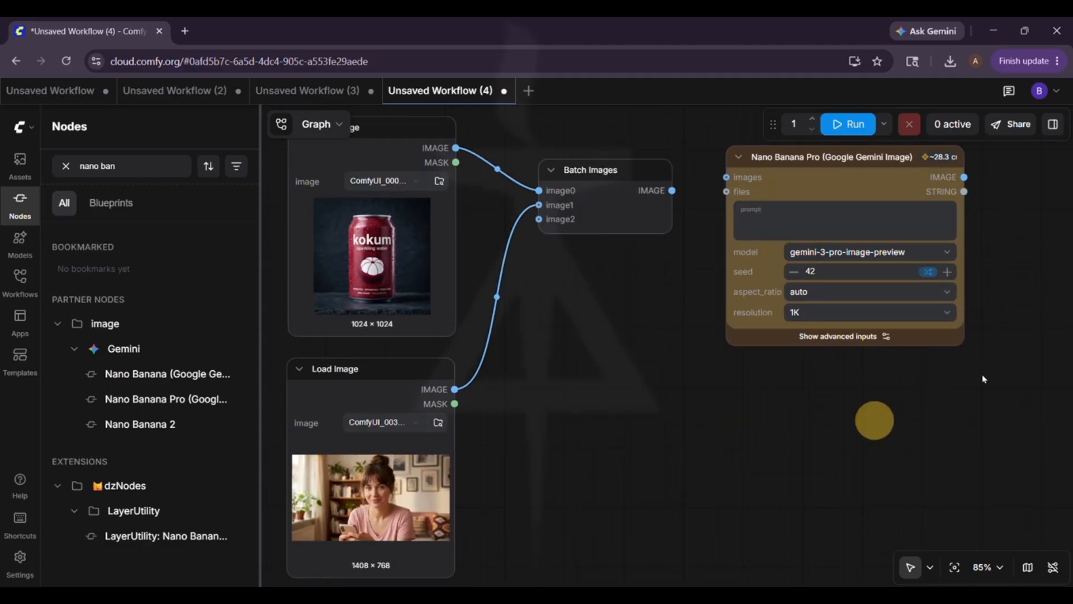
pyautogui.moveTo(667, 192); pyautogui.dragTo(737, 174)
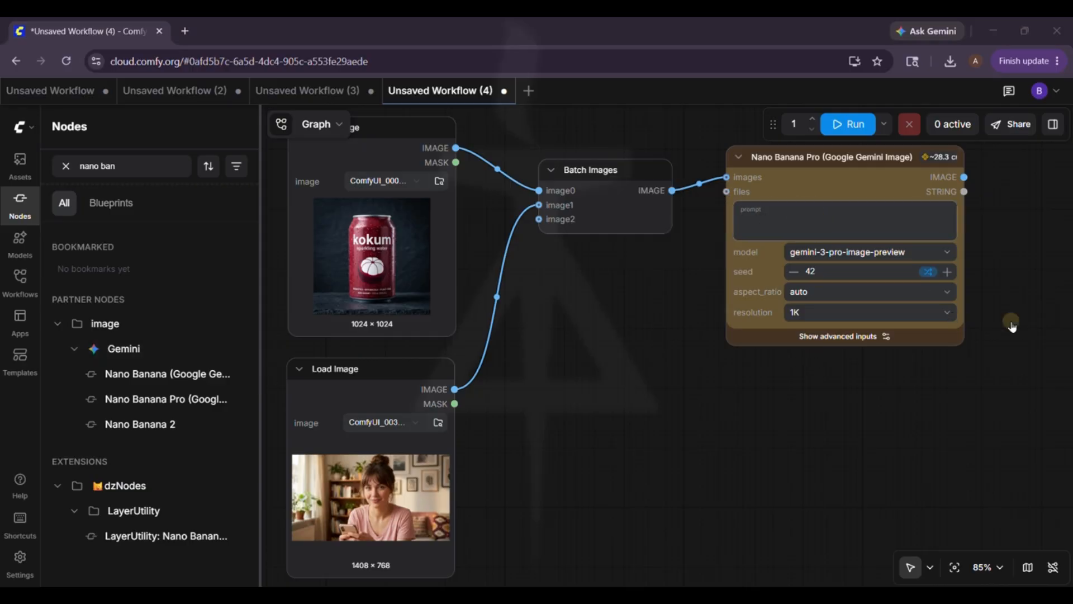
# Configure Nano Banana Pro with prompt "Character with product", model Nano Banana 2 (Gemini 3.1 Flash Image), aspect ratio 9:16 and resolution 2K
pyautogui.click(827, 312)
pyautogui.click(839, 355)
pyautogui.click(859, 292)
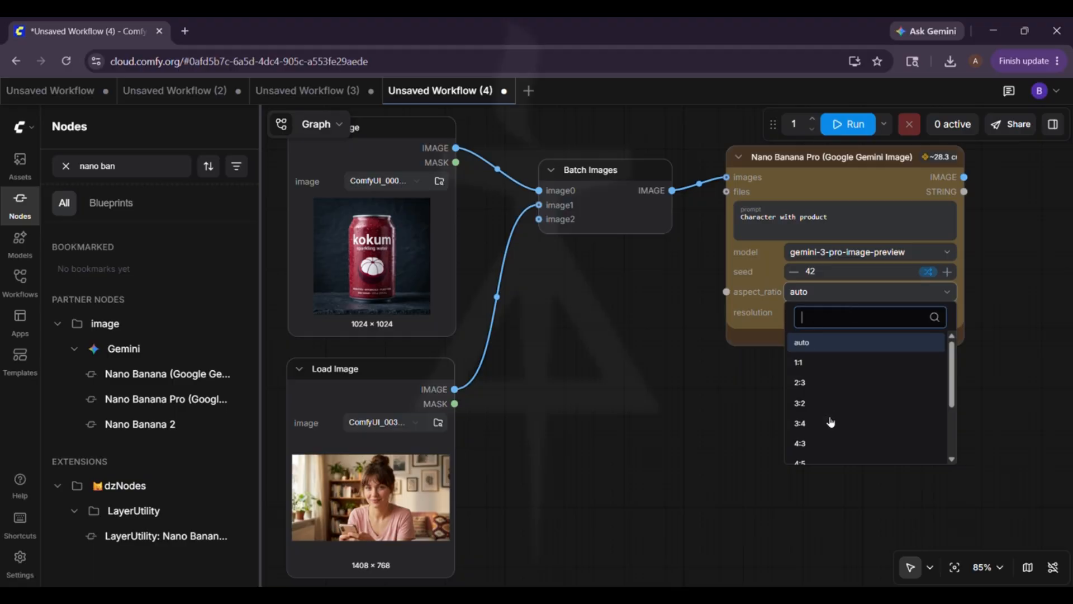
pyautogui.scroll(-3, 827, 425)
pyautogui.click(801, 423)
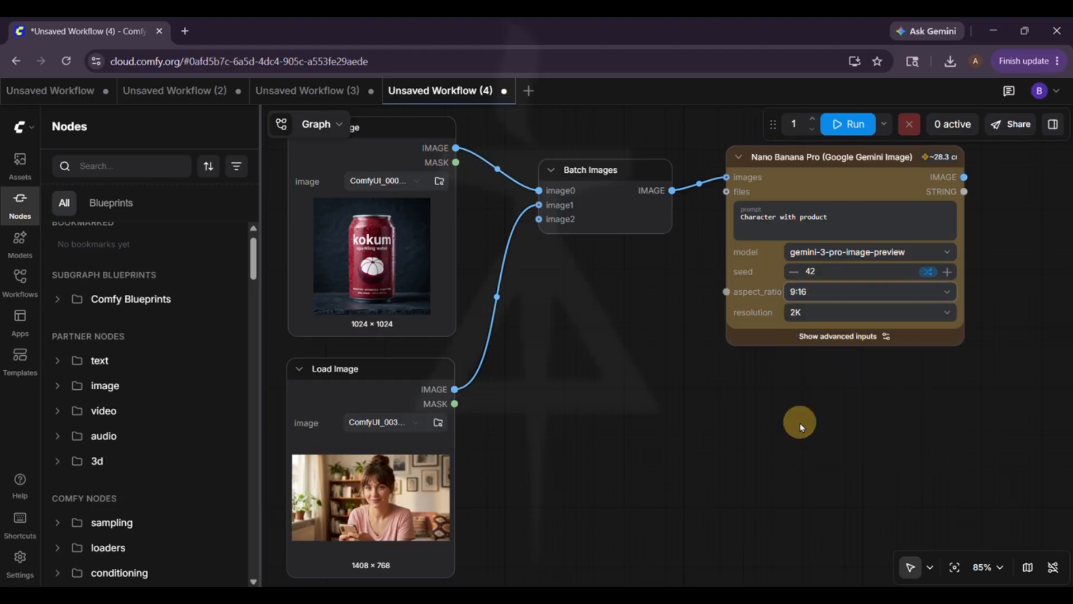
pyautogui.click(872, 253)
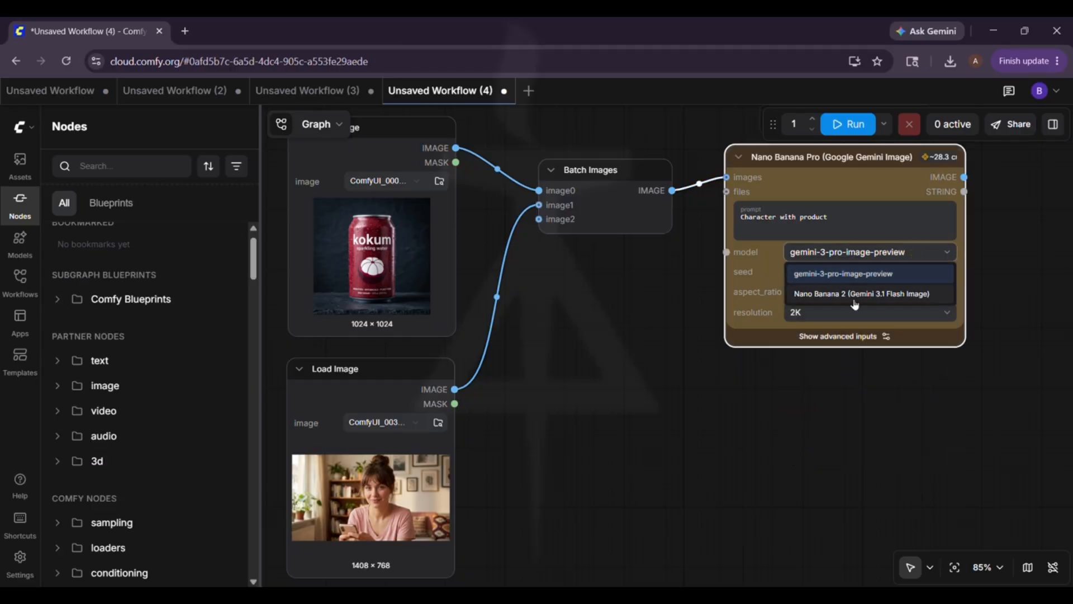
pyautogui.click(858, 295)
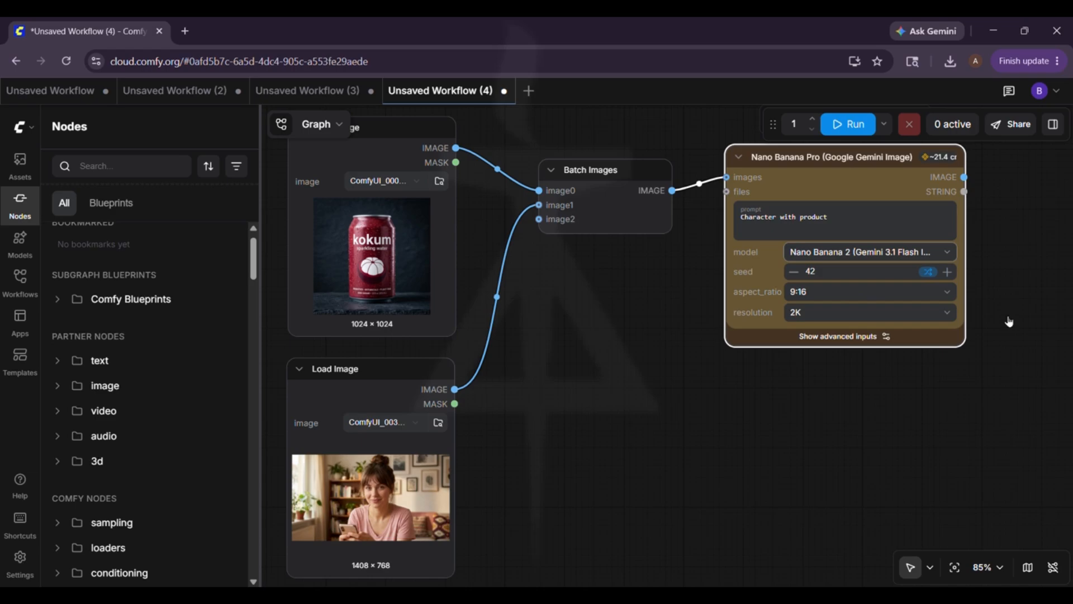
# Add a Save Image node below Nano Banana Pro and connect the generated IMAGE output to its images input
pyautogui.write('save image')
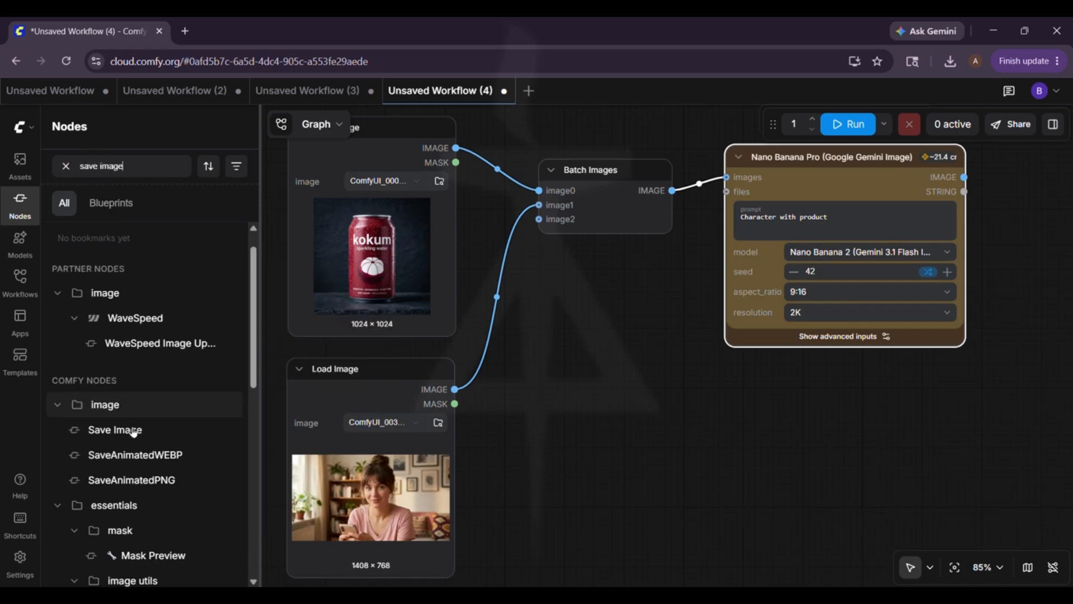
pyautogui.moveTo(119, 432); pyautogui.dragTo(795, 436)
pyautogui.moveTo(977, 178); pyautogui.dragTo(797, 451)
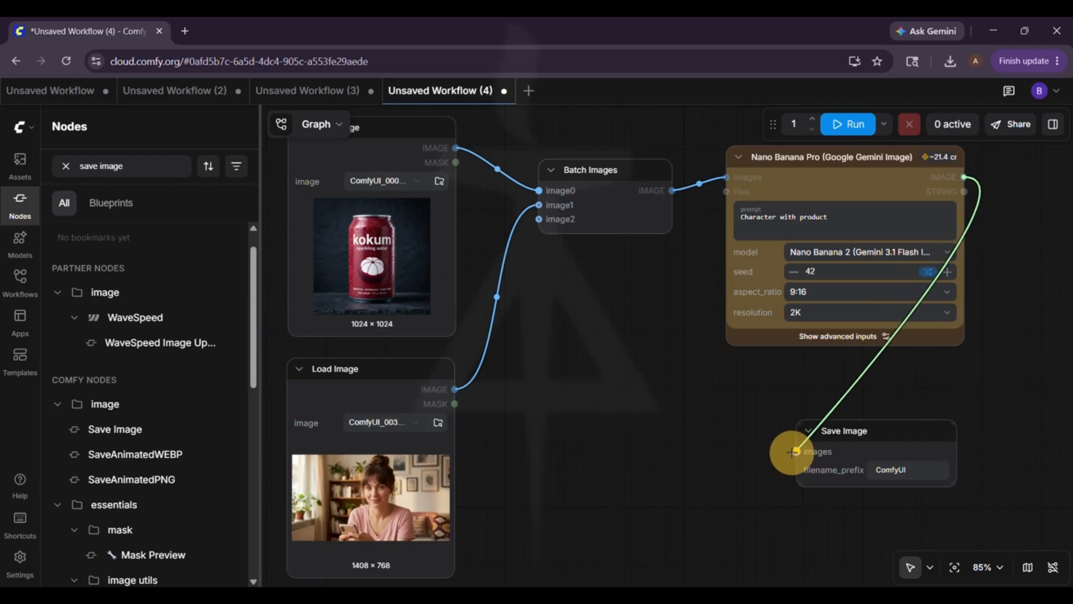
pyautogui.moveTo(855, 430); pyautogui.dragTo(799, 404)
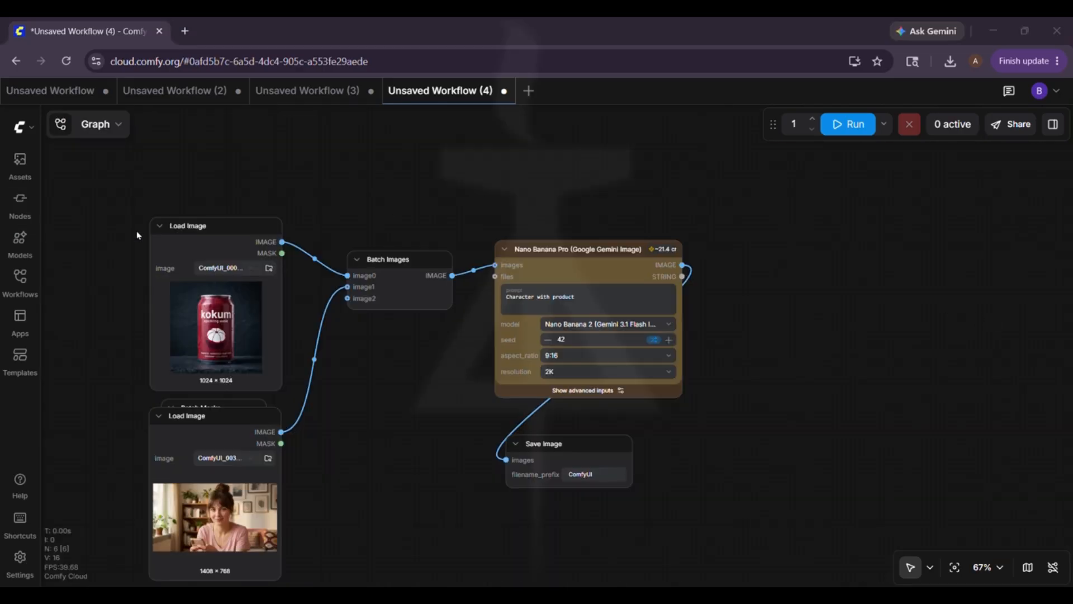
# Add a second Batch Images node, feeding Nano Banana Pro's IMAGE into image0 and the kokum can image into image1
pyautogui.click(8, 216)
pyautogui.write('batch')
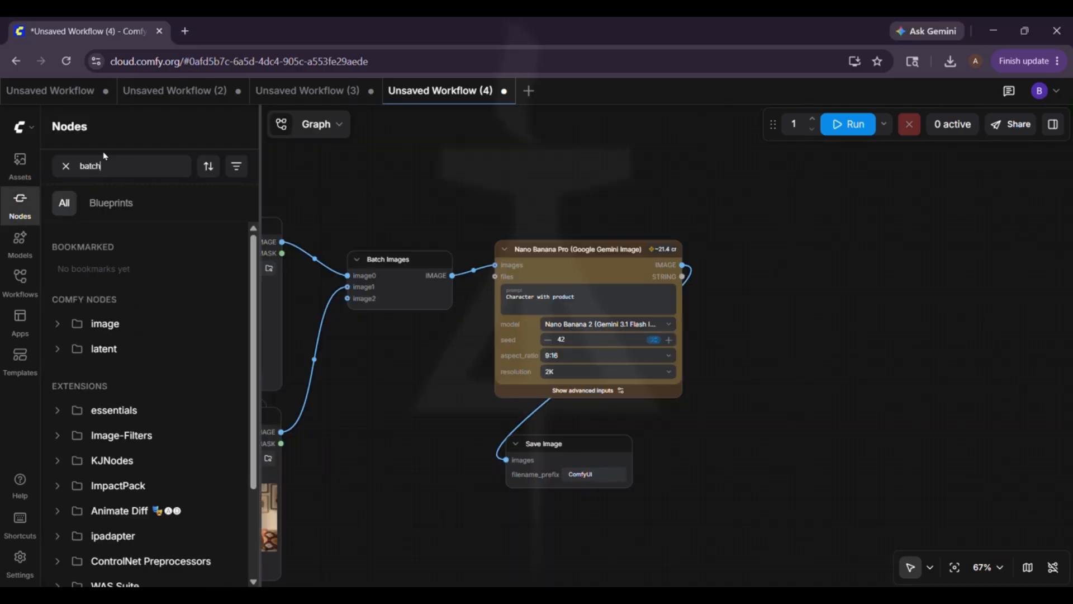
pyautogui.moveTo(172, 415)
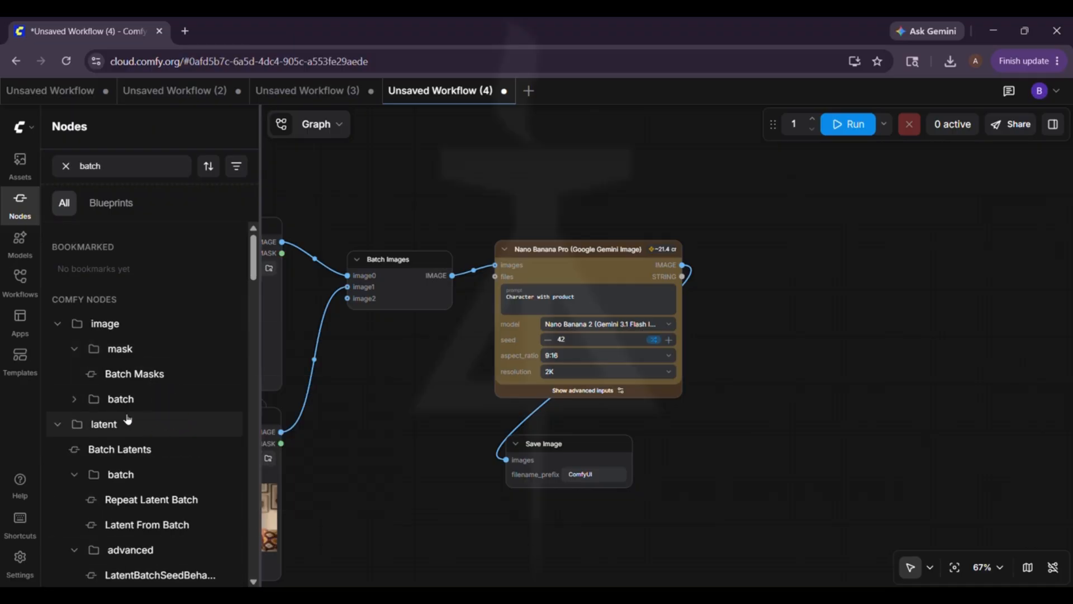
pyautogui.click(144, 425)
pyautogui.click(20, 216)
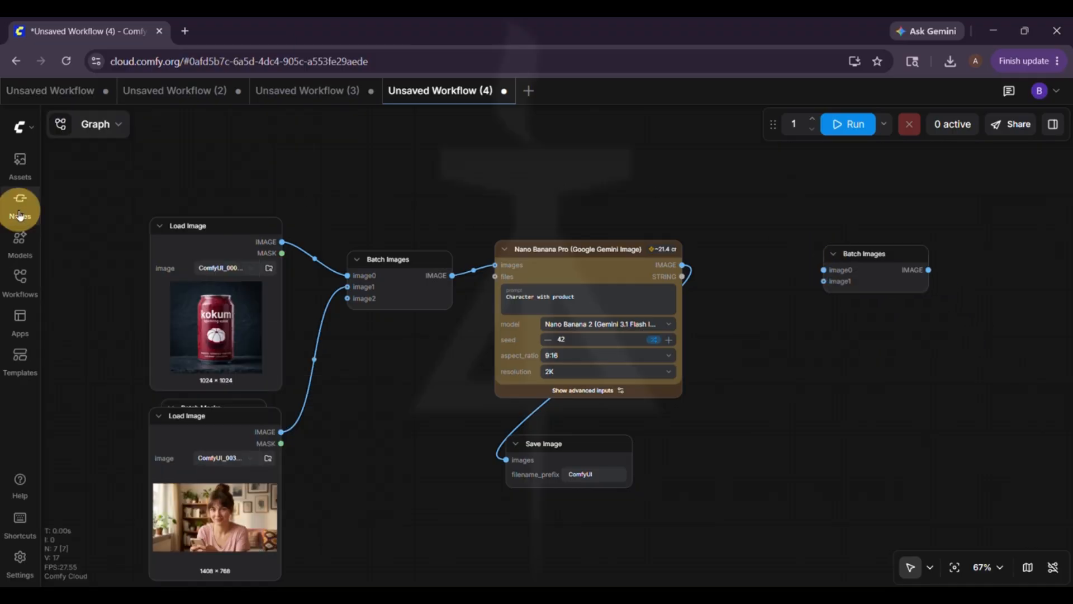
pyautogui.moveTo(683, 264); pyautogui.dragTo(821, 267)
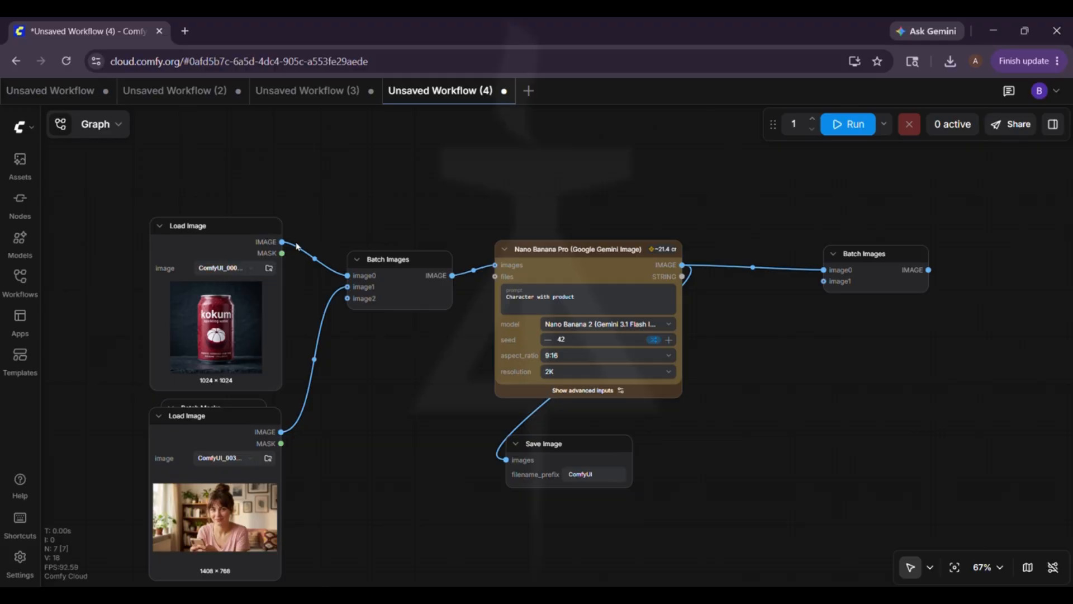
pyautogui.moveTo(282, 241); pyautogui.dragTo(825, 280)
pyautogui.moveTo(879, 258); pyautogui.dragTo(815, 160)
pyautogui.click(818, 330)
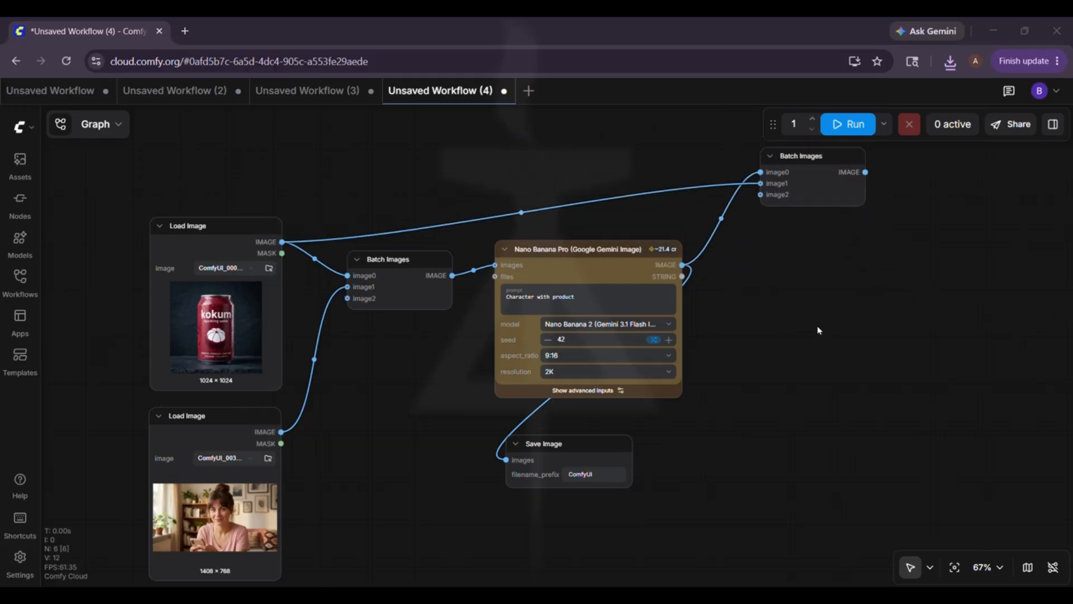
# Add a third Load Image node above the others and upload the cropped kokum can splash image into it
pyautogui.click(20, 204)
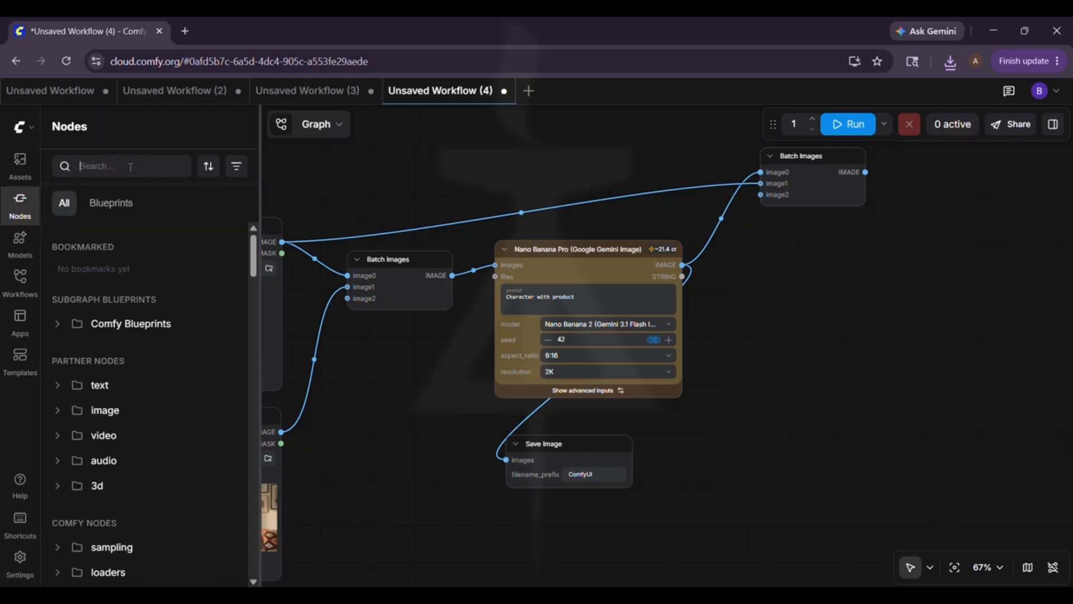
pyautogui.write('load')
pyautogui.moveTo(168, 349); pyautogui.dragTo(374, 133)
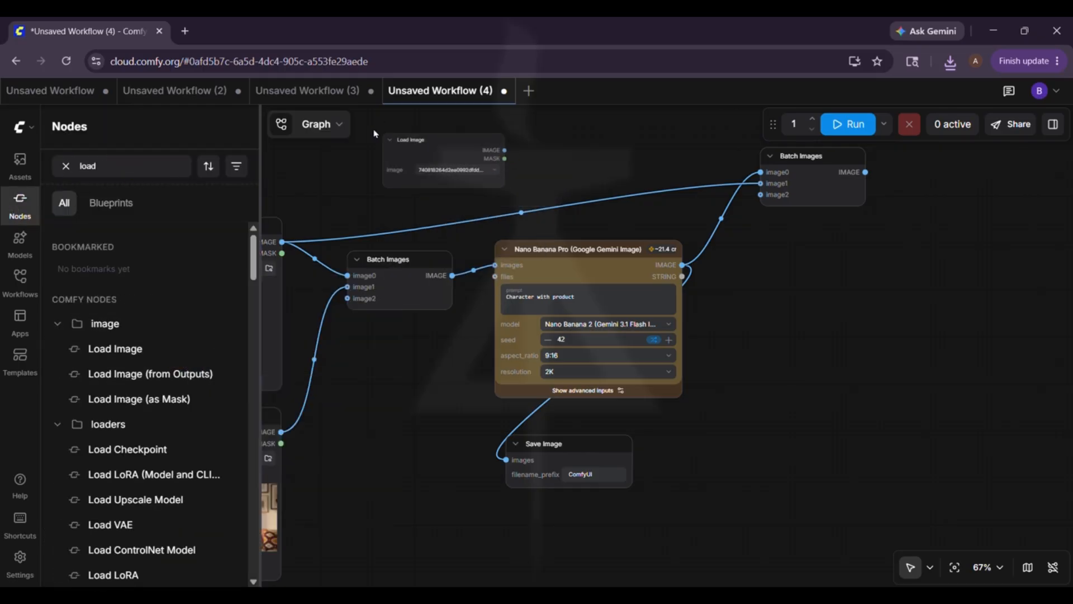
pyautogui.click(384, 120)
pyautogui.moveTo(461, 119); pyautogui.dragTo(353, 163)
pyautogui.press('n')
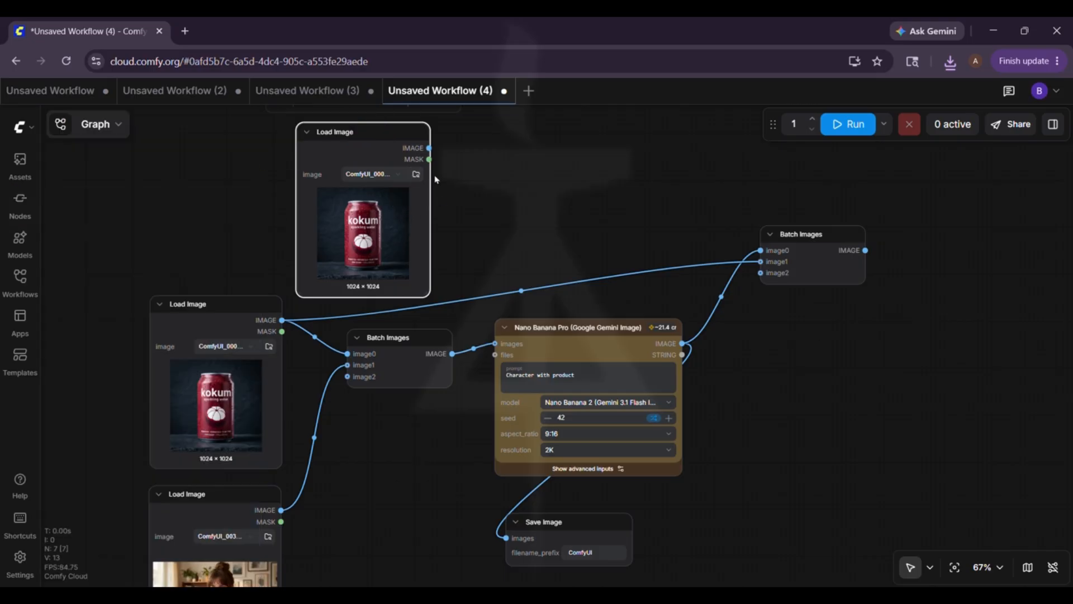
pyautogui.click(416, 173)
pyautogui.doubleClick(241, 166)
pyautogui.moveTo(429, 148); pyautogui.dragTo(506, 163)
pyautogui.click(723, 273)
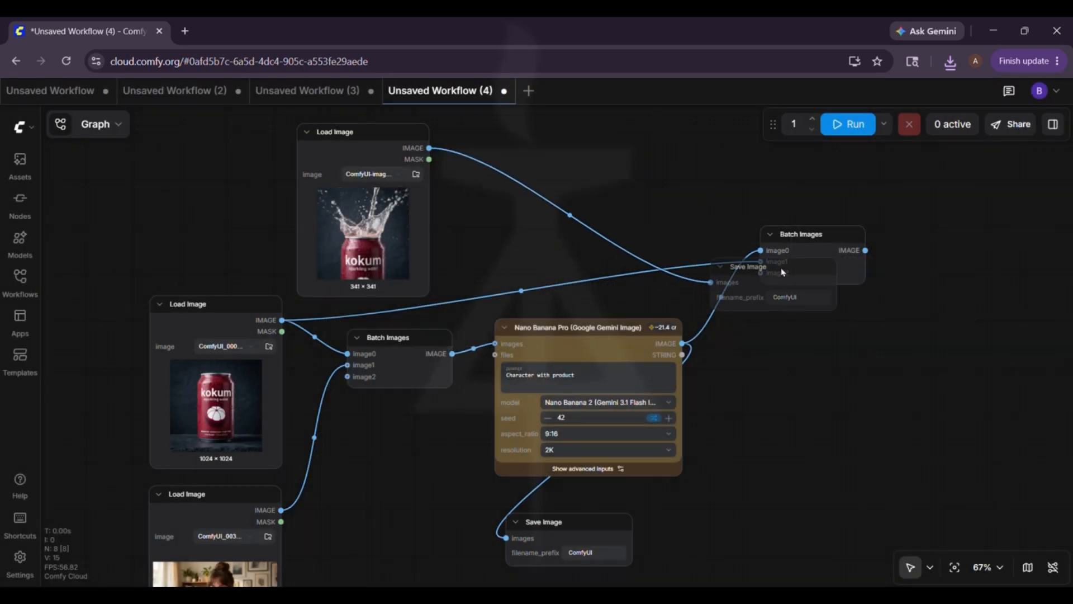
pyautogui.click(450, 149)
pyautogui.press('Delete')
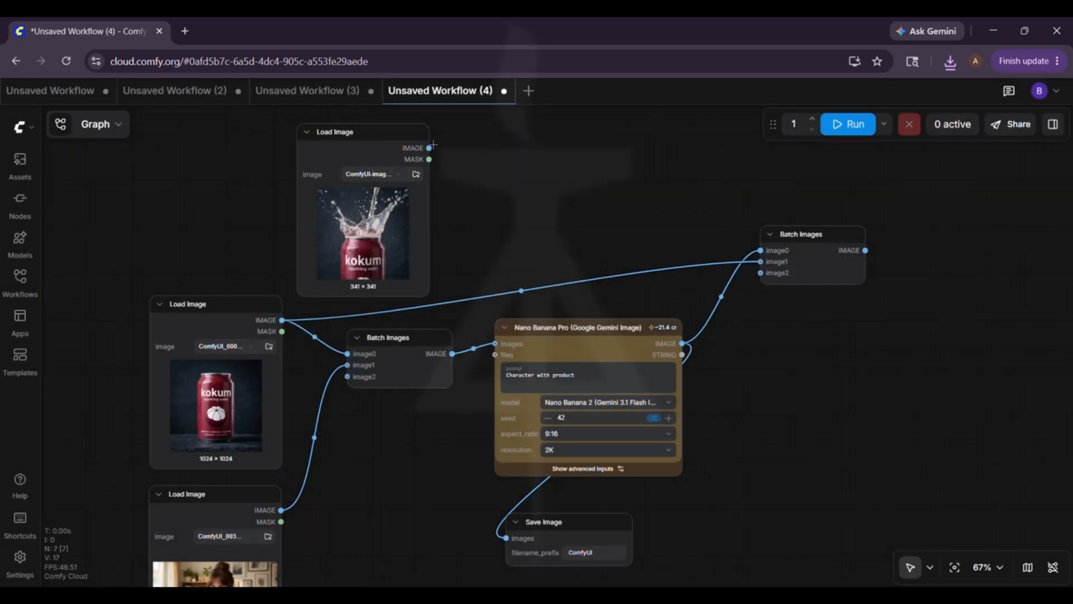
# Connect the splash image's IMAGE output to image2 of the second Batch Images node and shift that node slightly
pyautogui.moveTo(429, 147); pyautogui.dragTo(769, 273)
pyautogui.click(833, 232)
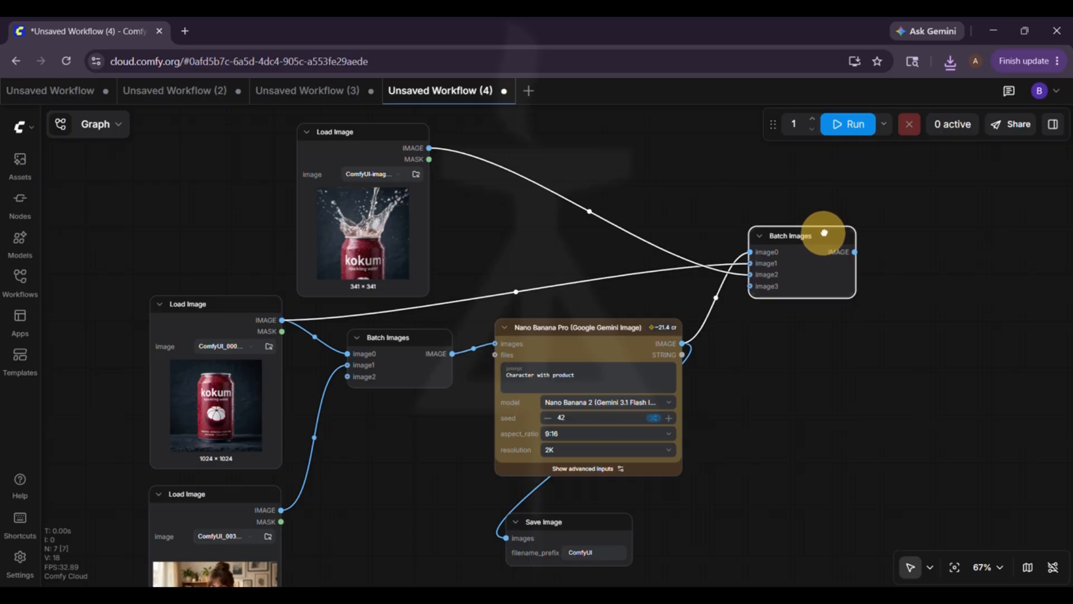
pyautogui.moveTo(855, 475); pyautogui.dragTo(653, 476)
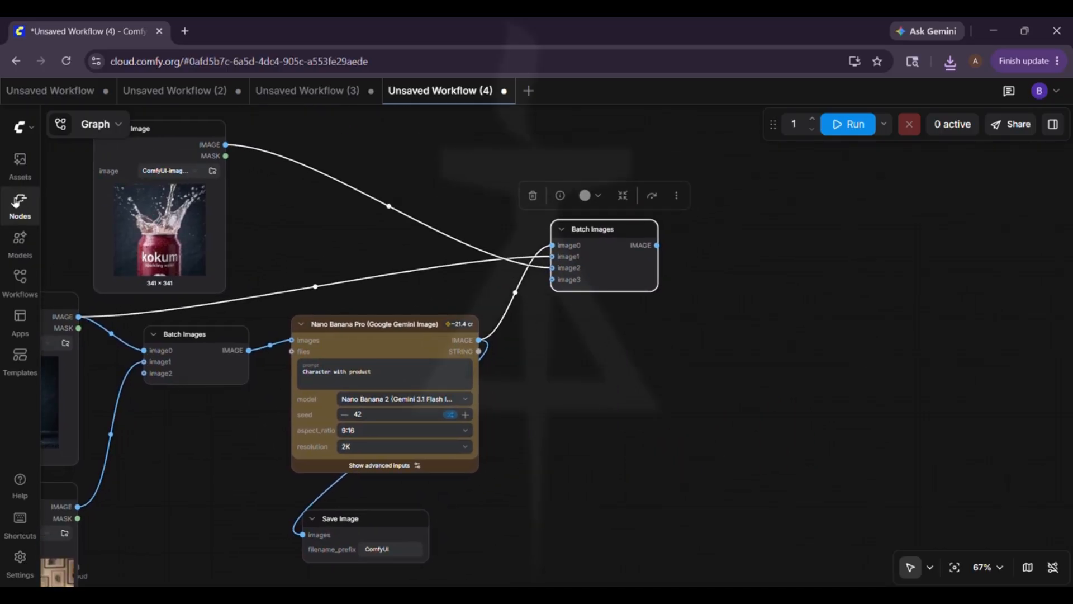
# Add a Kling 3.0 Omni Image to Video node beside the second Batch Images node
pyautogui.click(19, 202)
pyautogui.write('kling')
pyautogui.scroll(-6, 157, 475)
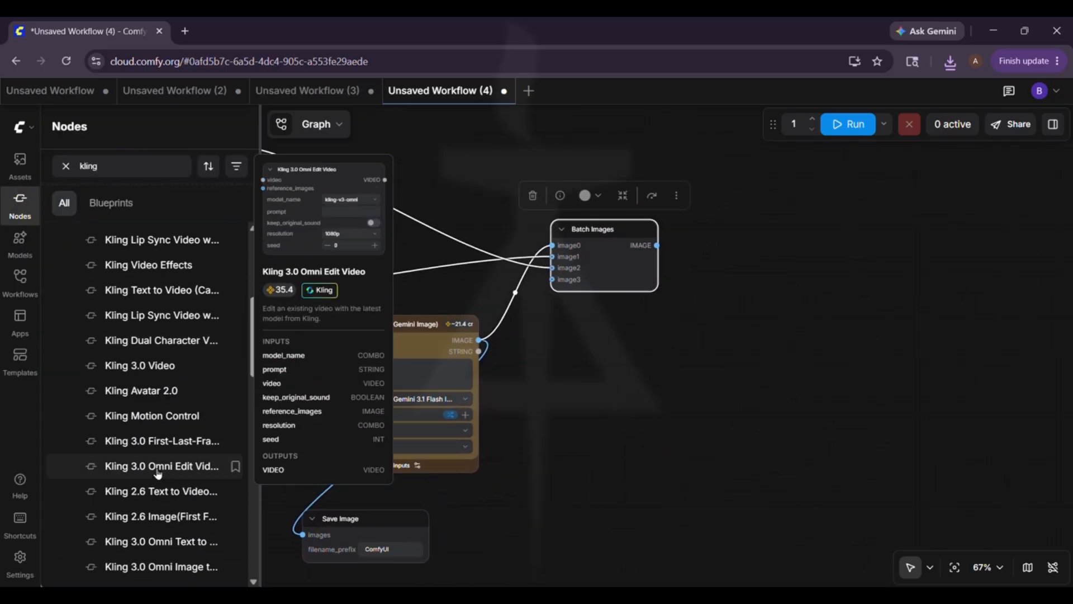
pyautogui.moveTo(260, 512); pyautogui.dragTo(378, 512)
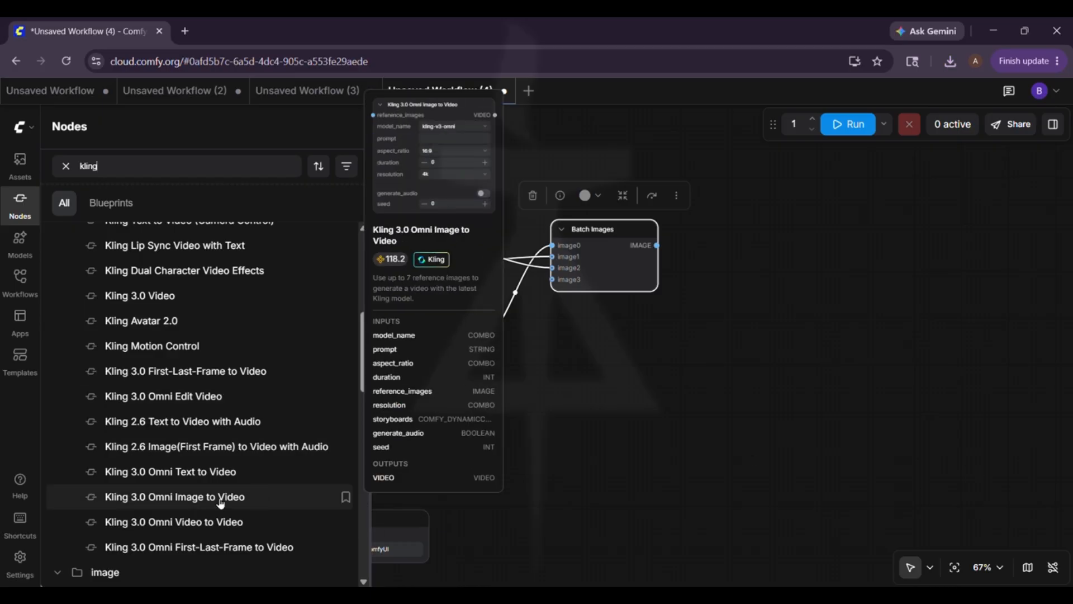
pyautogui.moveTo(199, 496); pyautogui.dragTo(721, 264)
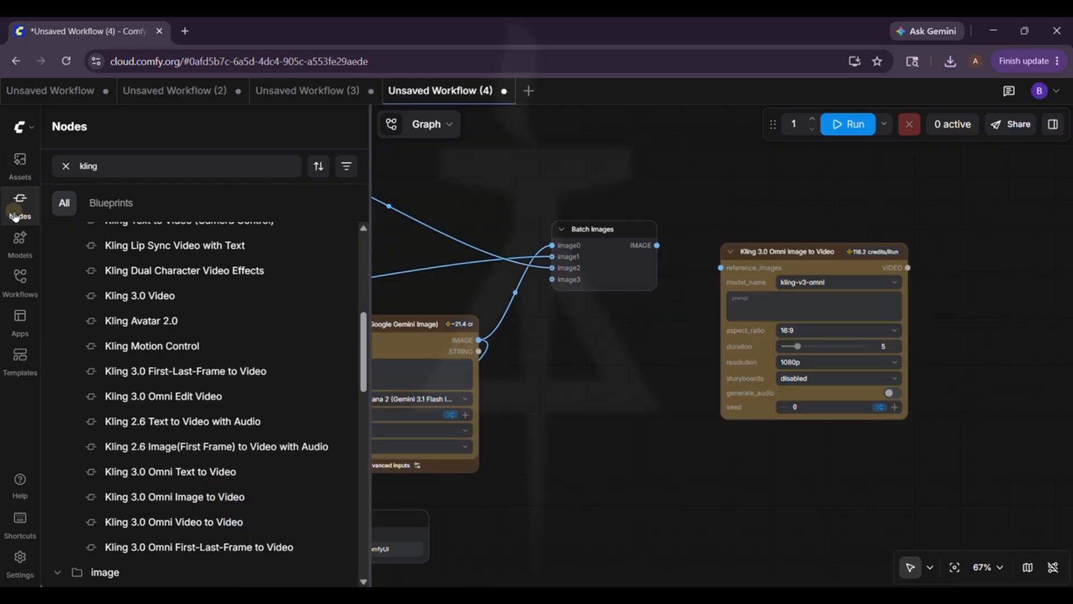
pyautogui.click(20, 202)
pyautogui.click(772, 240)
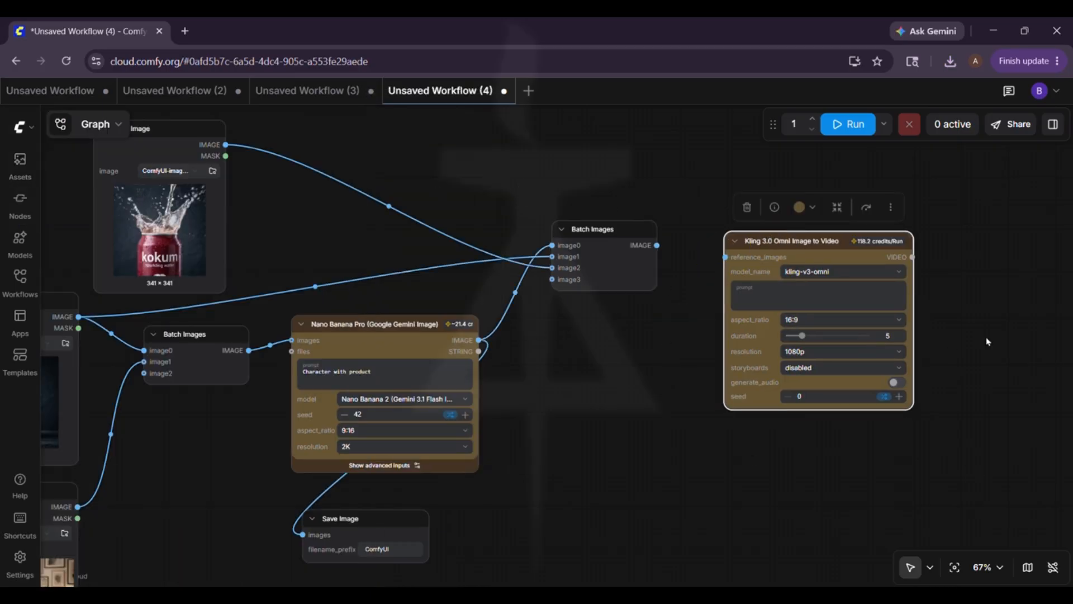
pyautogui.moveTo(657, 245); pyautogui.dragTo(683, 192)
pyautogui.click(745, 250)
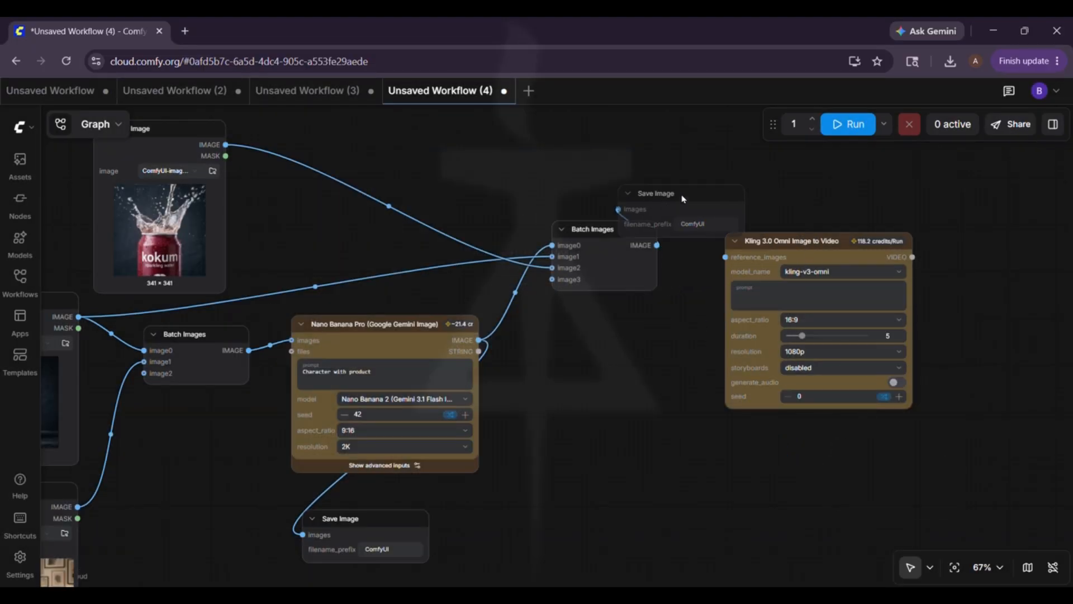
pyautogui.press('Delete')
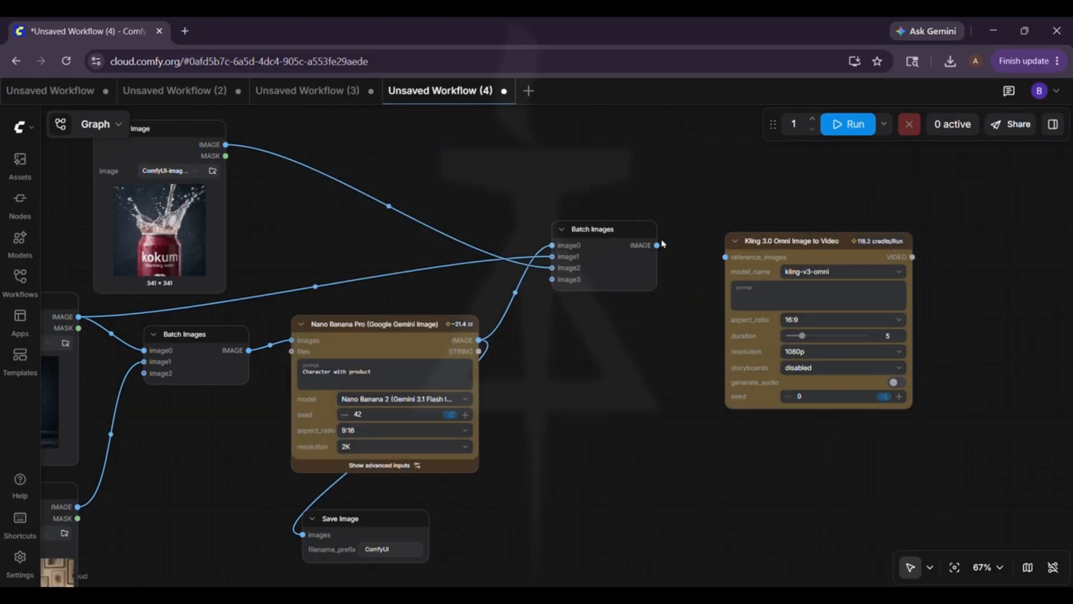
# Connect the second Batch Images node's IMAGE output to Kling's reference_images, then reposition and enlarge the Kling node
pyautogui.moveTo(656, 245); pyautogui.dragTo(724, 255)
pyautogui.moveTo(831, 243); pyautogui.dragTo(827, 211)
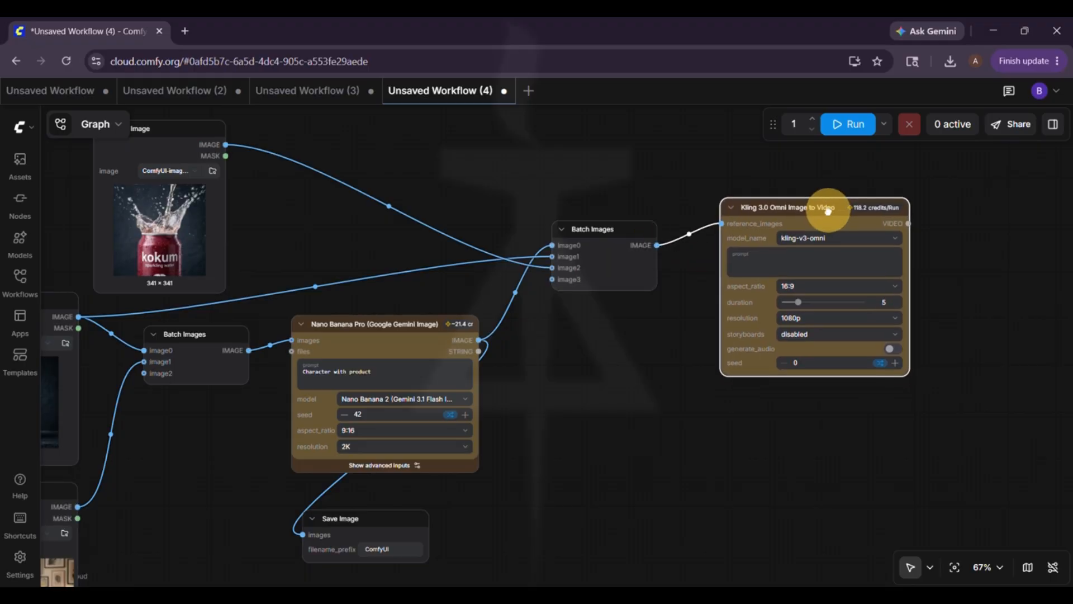
pyautogui.moveTo(908, 380); pyautogui.dragTo(921, 527)
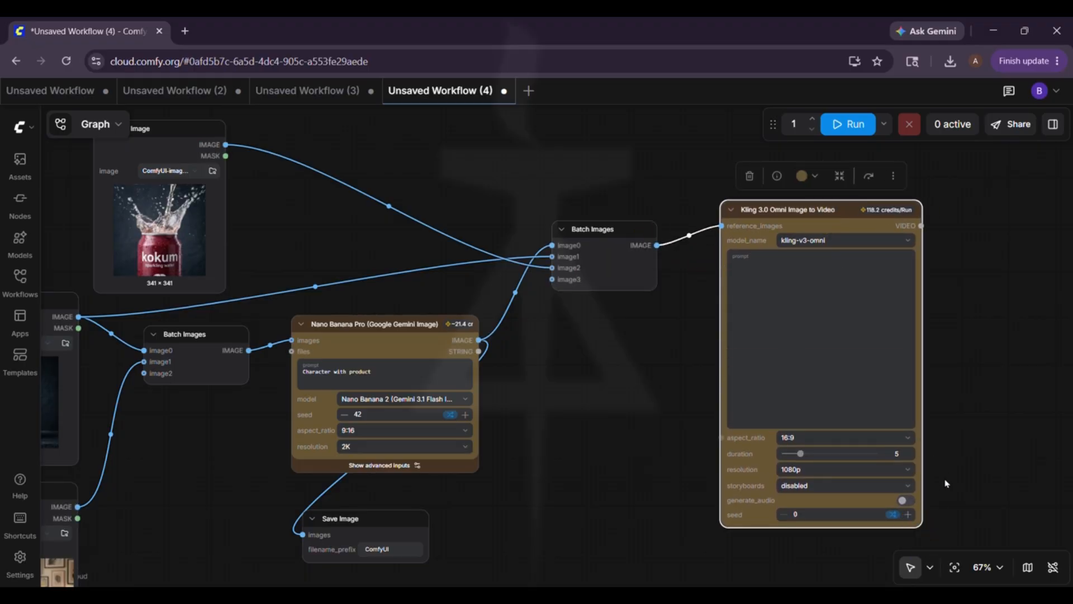
# Configure the Kling node with audio generation and 3 storyboards, prompting the first with "One sip... and suddenly I'm on the beach."
pyautogui.click(906, 501)
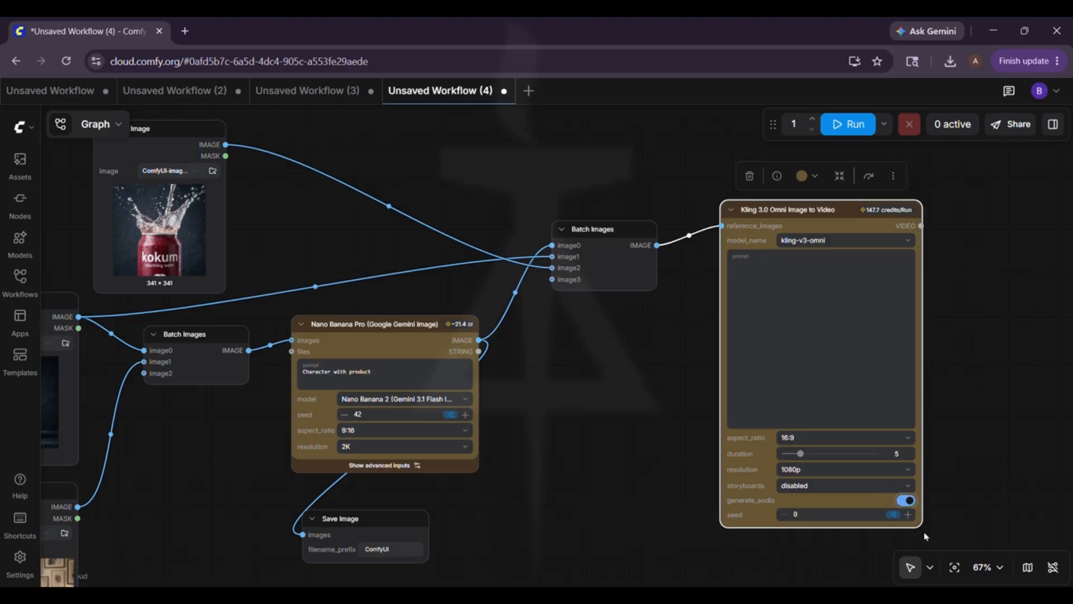
pyautogui.click(883, 487)
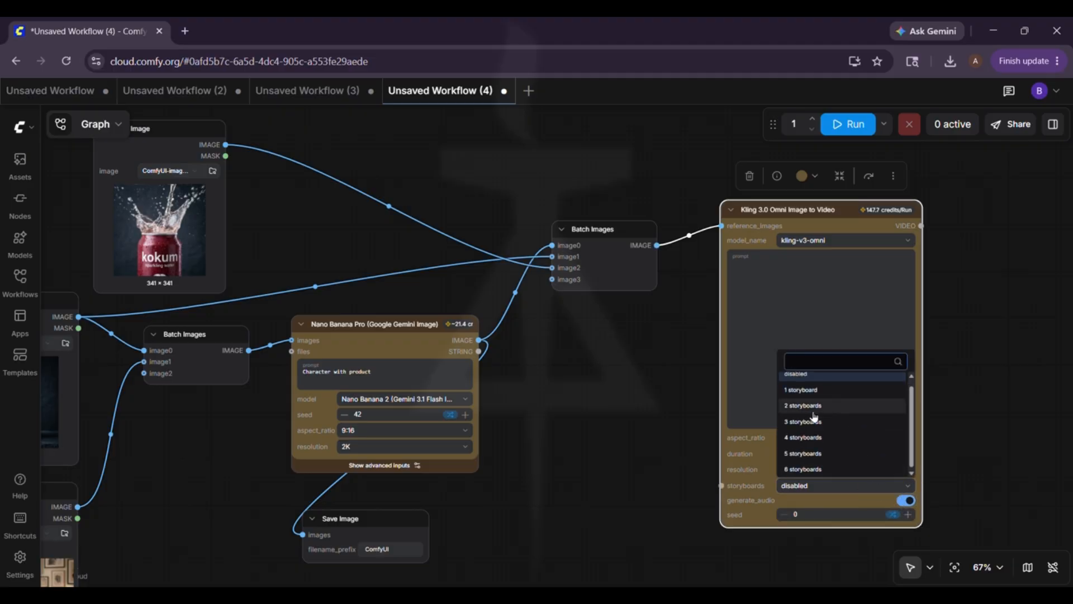
pyautogui.click(801, 425)
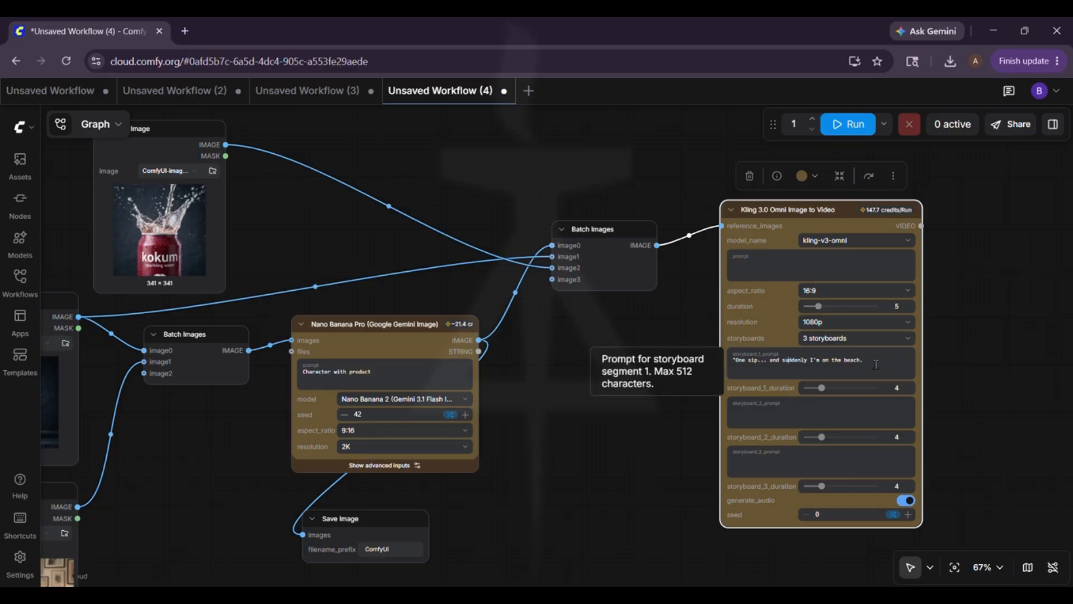
# Set storyboard prompts 2 and 3 to "Refreshing kokum sparkle with every wave." and "Taste the chill. Feel the vacation", and fill in the main commercial prompt
pyautogui.click(756, 414)
pyautogui.write('Refreshing kokum sparkle with every wave.')
pyautogui.click(826, 458)
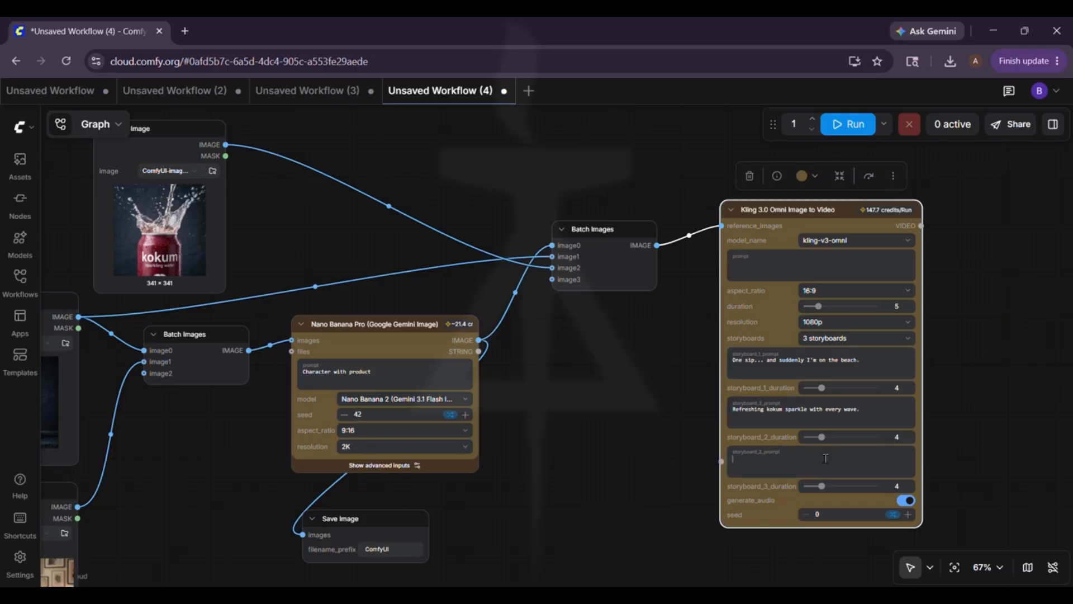
pyautogui.click(820, 275)
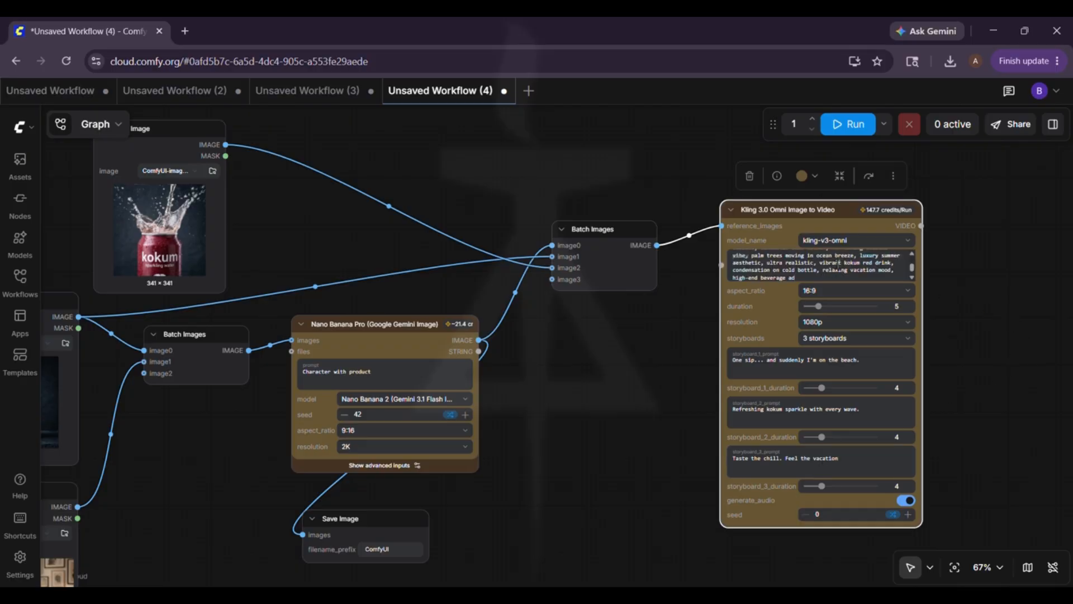
pyautogui.scroll(5, 838, 263)
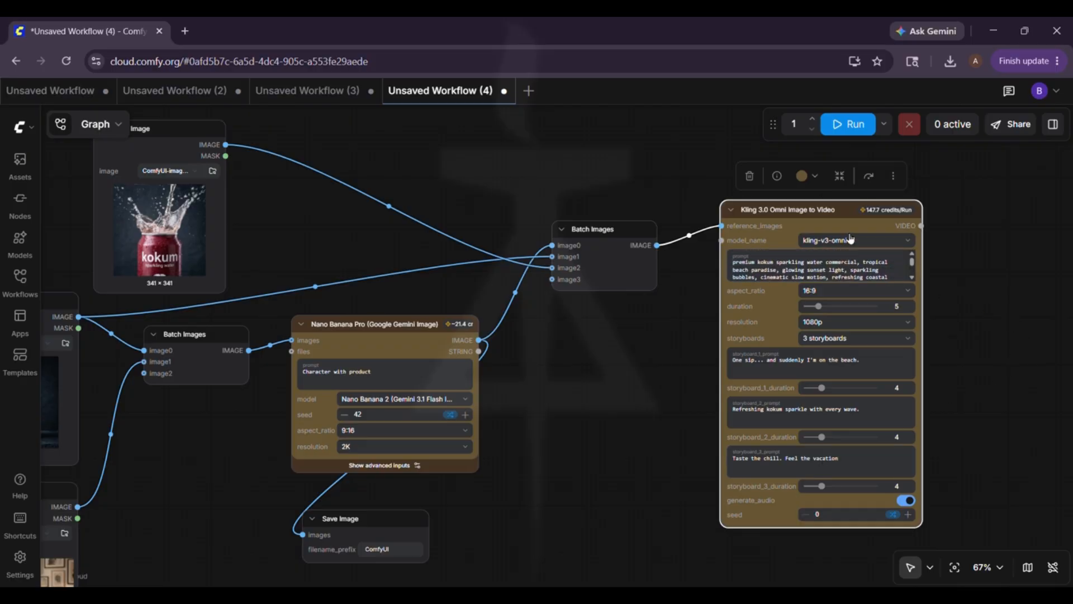
# Shift the Kling node toward Batch Images and add a Save Video node fed by its VIDEO output
pyautogui.moveTo(829, 210); pyautogui.dragTo(798, 211)
pyautogui.click(20, 204)
pyautogui.click(143, 168)
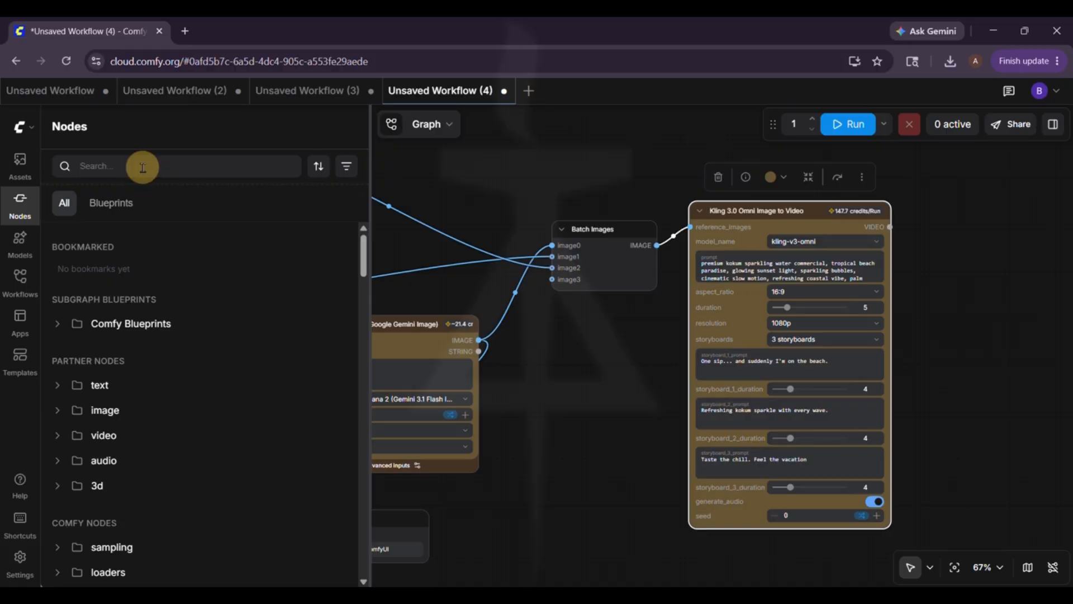
pyautogui.write('save video')
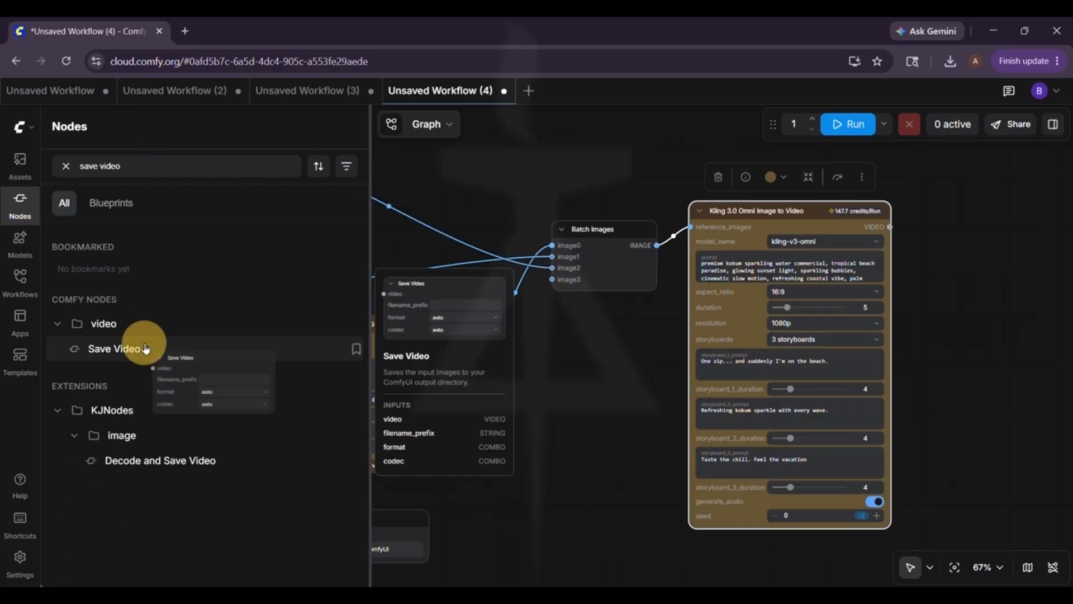
pyautogui.moveTo(143, 350); pyautogui.dragTo(967, 217)
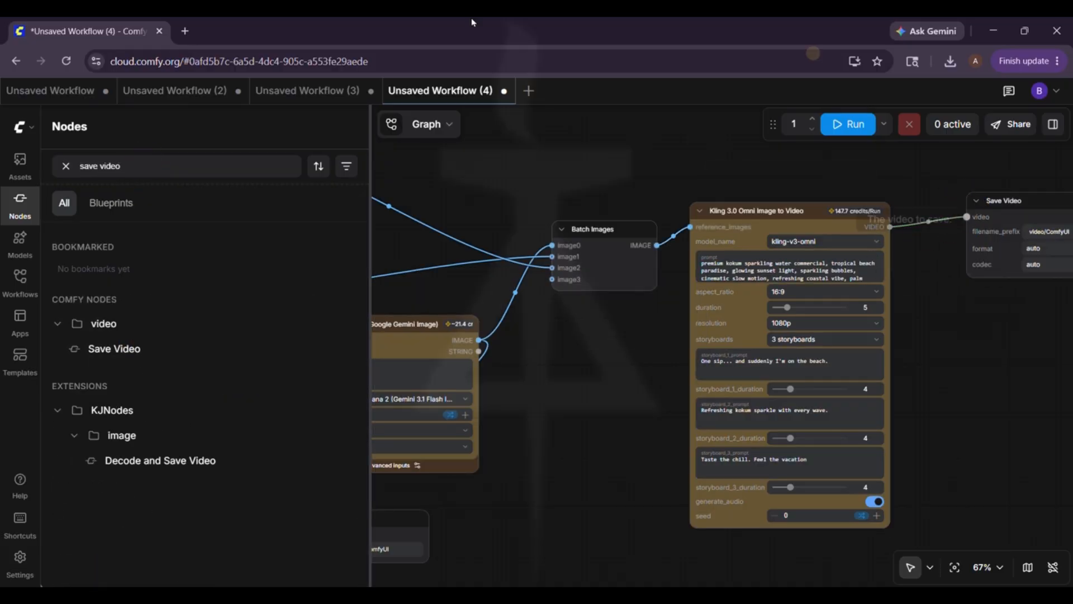
pyautogui.click(19, 202)
# Try to run the complete image-to-video workflow and dismiss the resulting notice
pyautogui.scroll(-5, 477, 206)
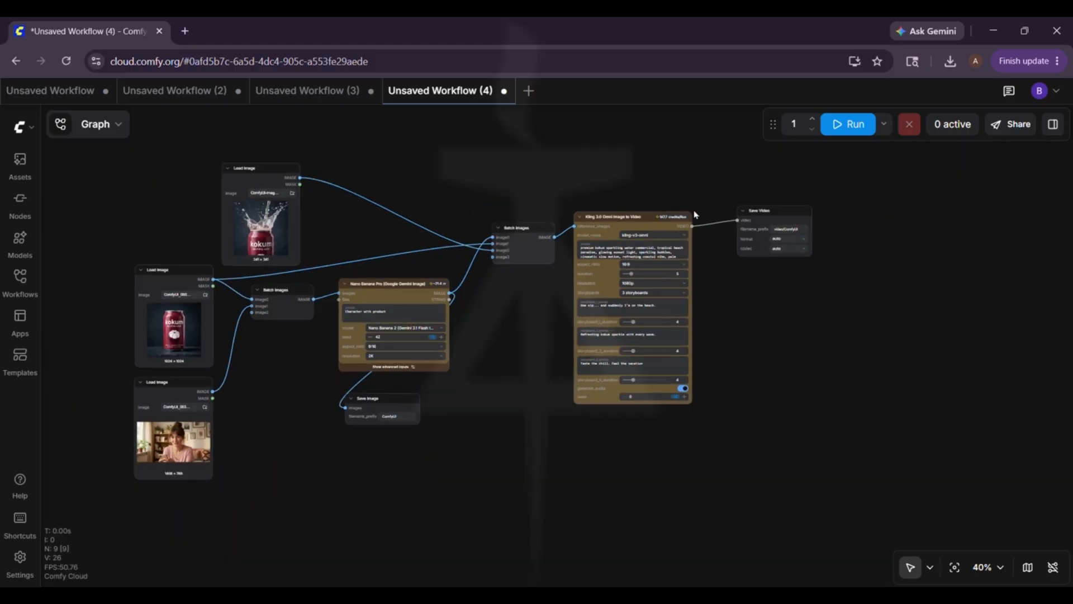
pyautogui.click(757, 239)
pyautogui.scroll(2, 666, 229)
pyautogui.click(854, 126)
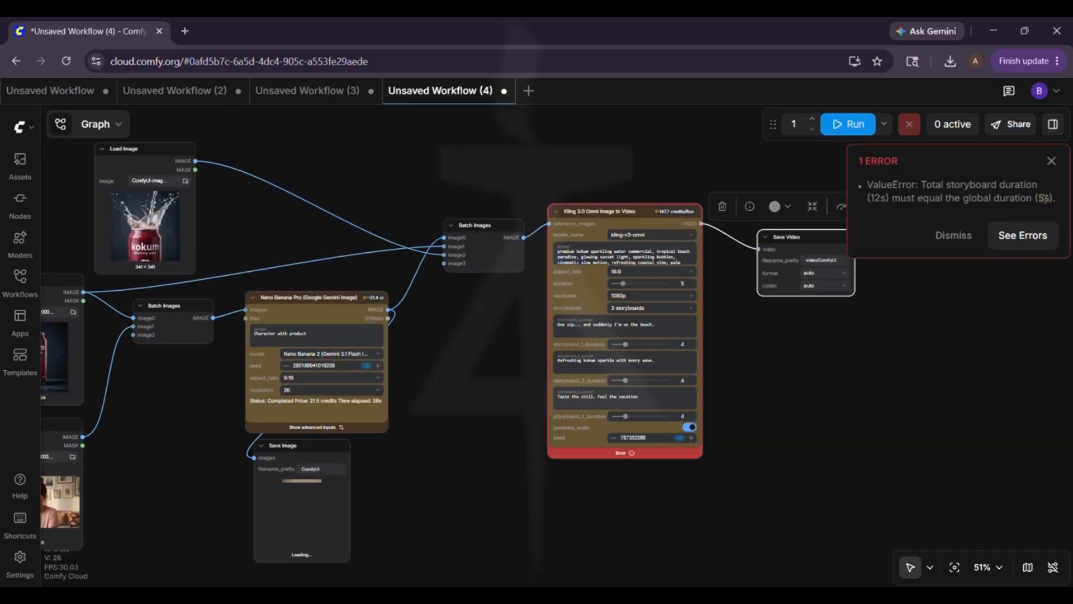
pyautogui.click(1053, 162)
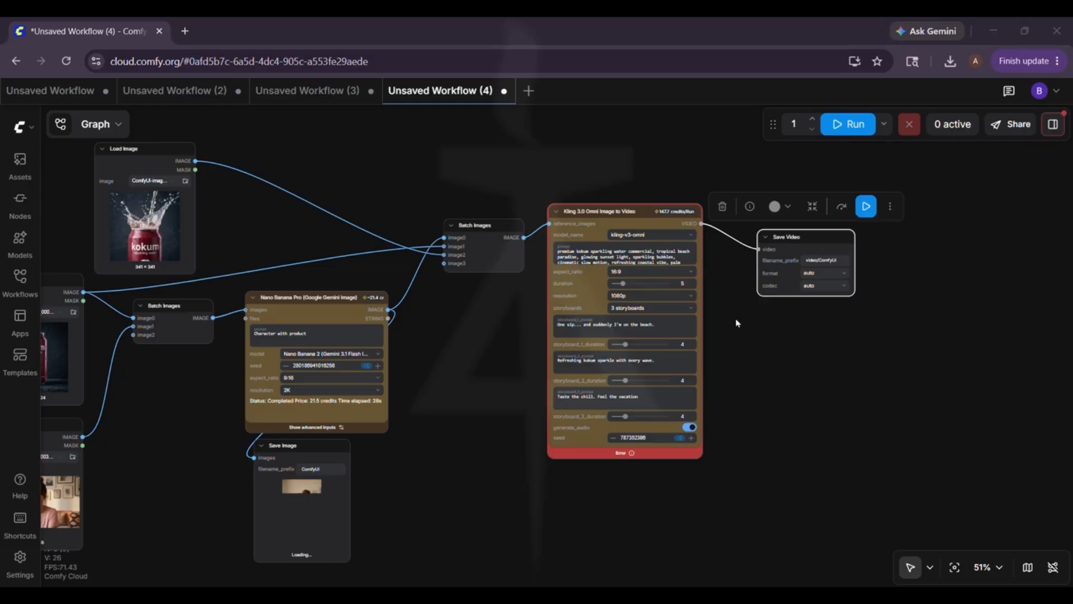
# Set the Kling node's total duration to 15 and each of the three storyboard durations to 5
pyautogui.scroll(7, 743, 342)
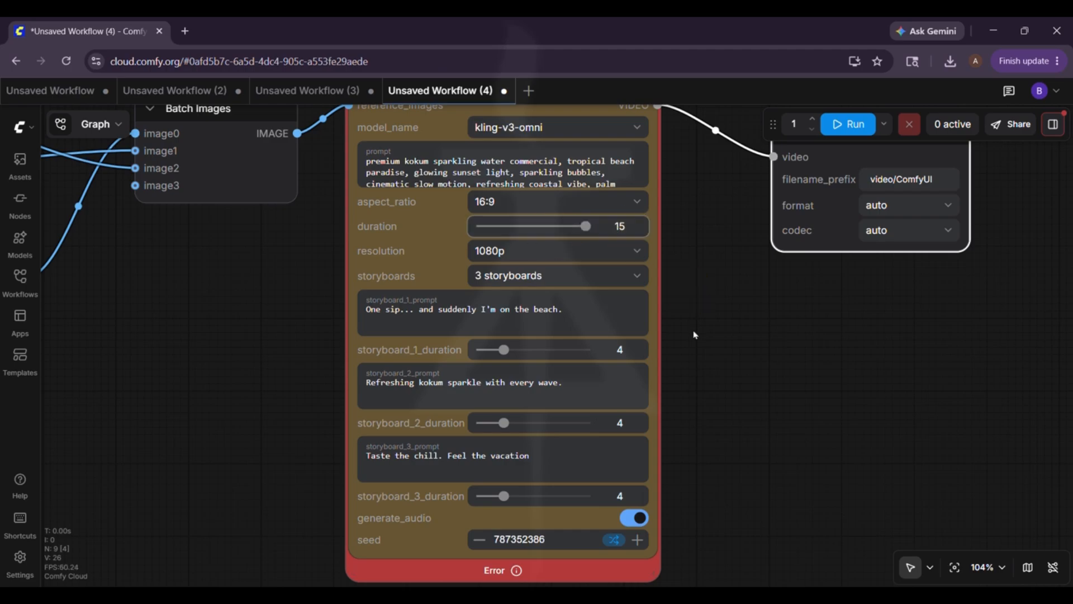
pyautogui.click(507, 358)
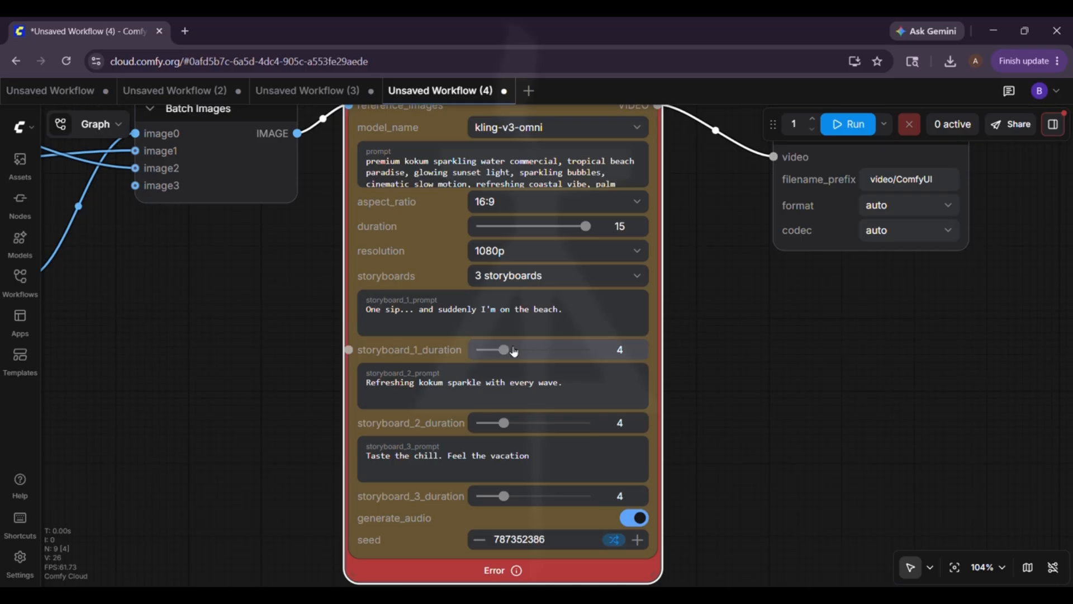
pyautogui.moveTo(523, 360); pyautogui.dragTo(512, 360)
pyautogui.moveTo(504, 423); pyautogui.dragTo(512, 422)
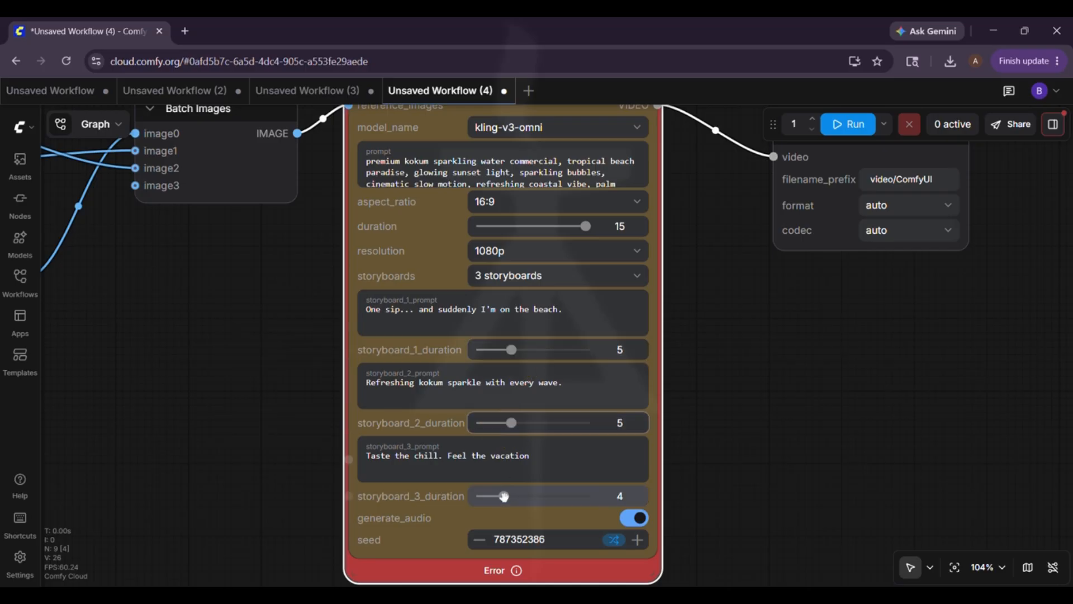
pyautogui.moveTo(504, 496); pyautogui.dragTo(512, 496)
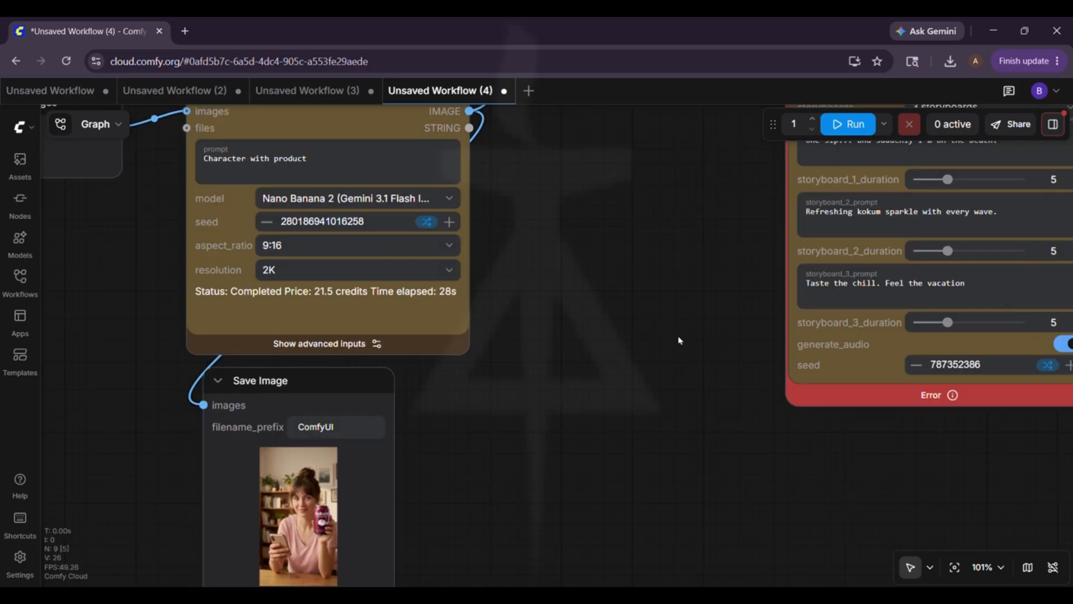
# Run the workflow with the corrected durations and play the saved video in full screen
pyautogui.click(838, 116)
pyautogui.scroll(-9, 614, 386)
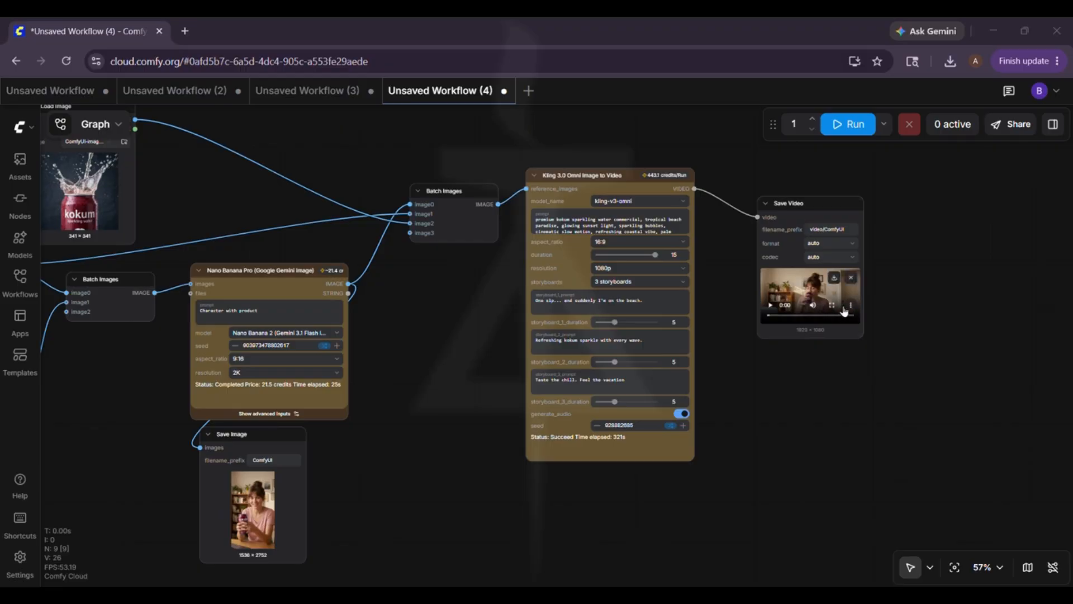
pyautogui.click(832, 305)
pyautogui.click(43, 573)
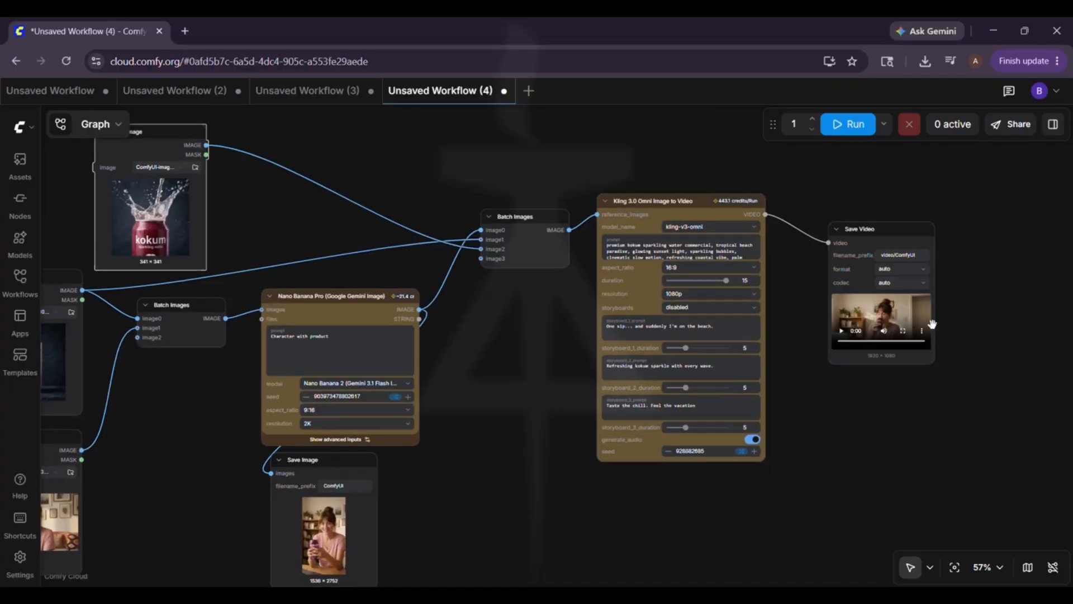
# Delete the kokum splash Load Image node and set Kling's aspect_ratio to 9:16, shifting the Save Video node slightly
pyautogui.click(161, 139)
pyautogui.press('Delete')
pyautogui.moveTo(895, 223); pyautogui.dragTo(917, 227)
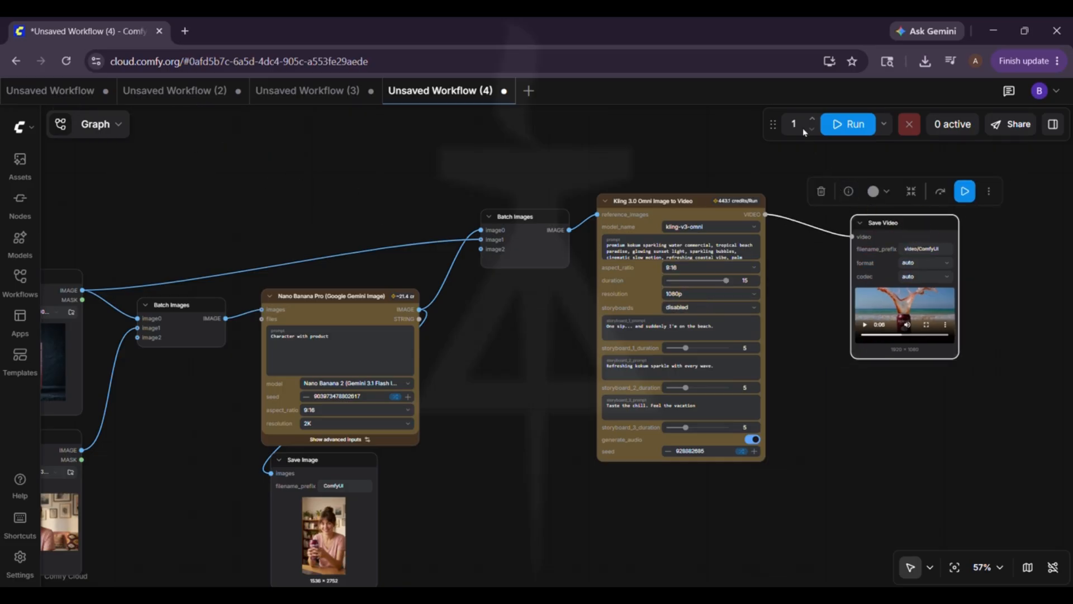
# Generate the vertical video without the splash reference, play it in full screen, and return to the workflow
pyautogui.click(855, 126)
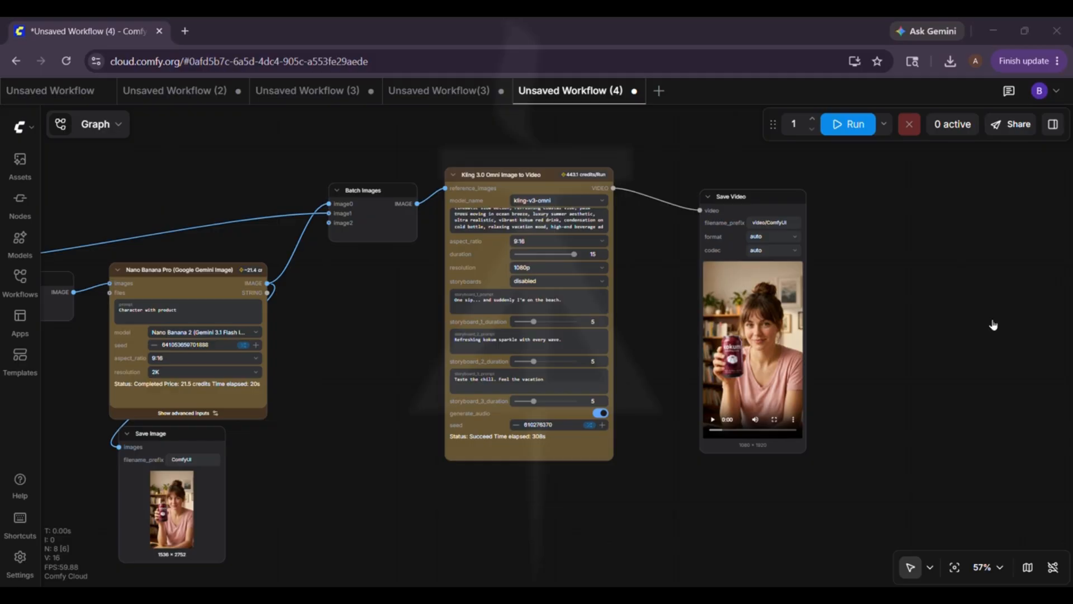
pyautogui.click(775, 420)
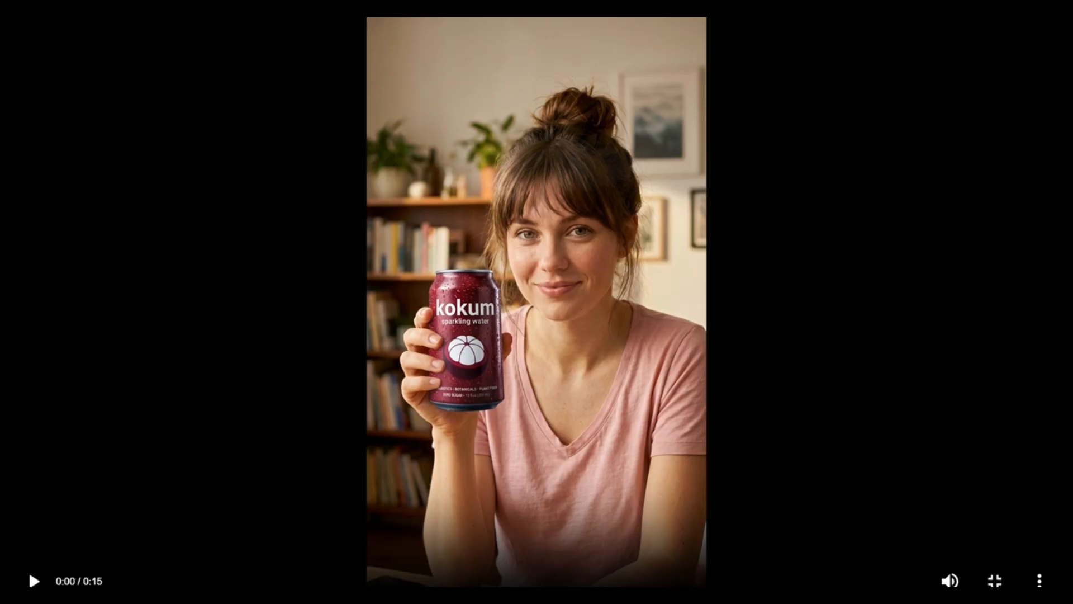
pyautogui.click(34, 581)
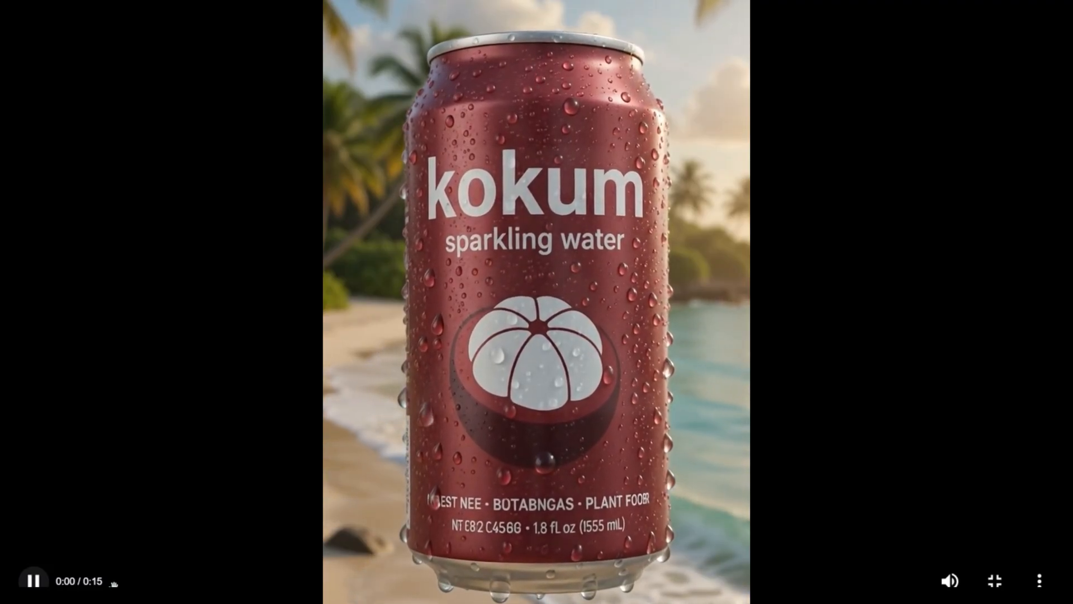
pyautogui.press('Escape')
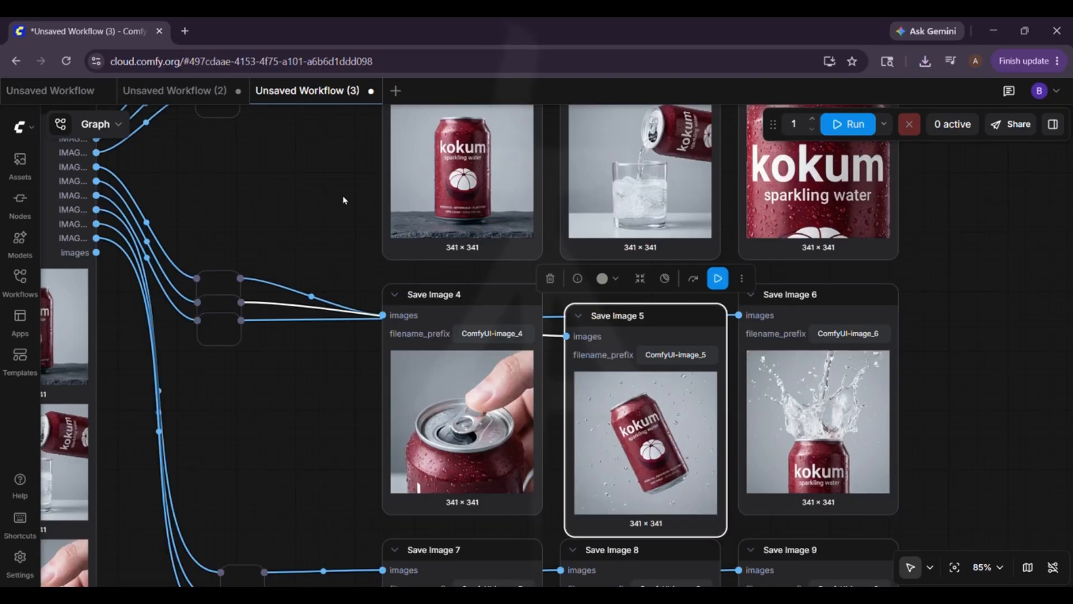
# Examine the cropped kokum images in Save Image 1, 2 and 3 up close for label and detail quality
pyautogui.moveTo(334, 251); pyautogui.dragTo(316, 329)
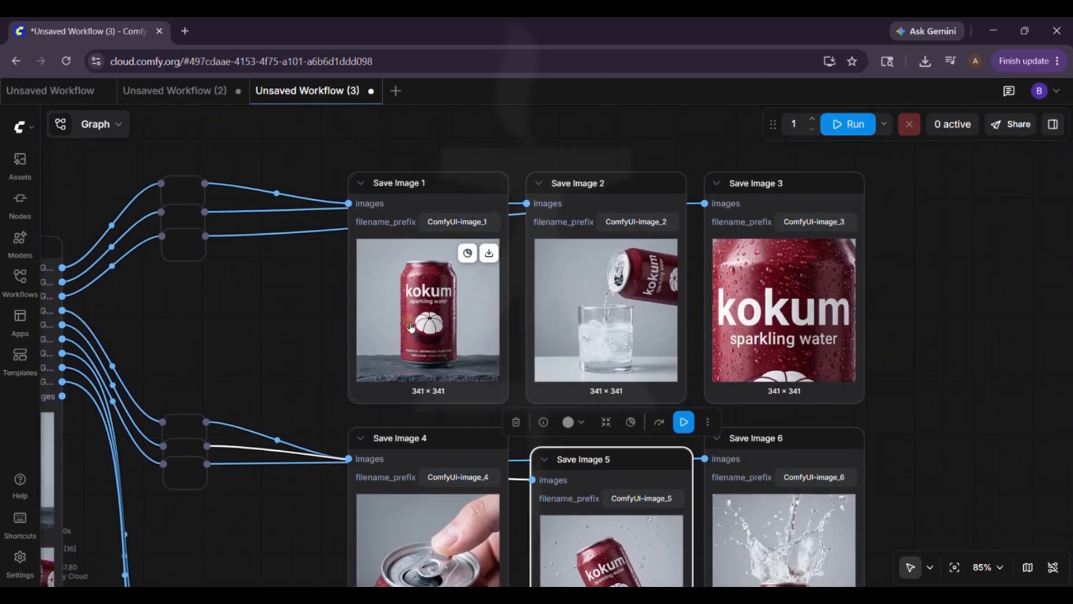
pyautogui.scroll(5, 411, 327)
pyautogui.scroll(6, 411, 327)
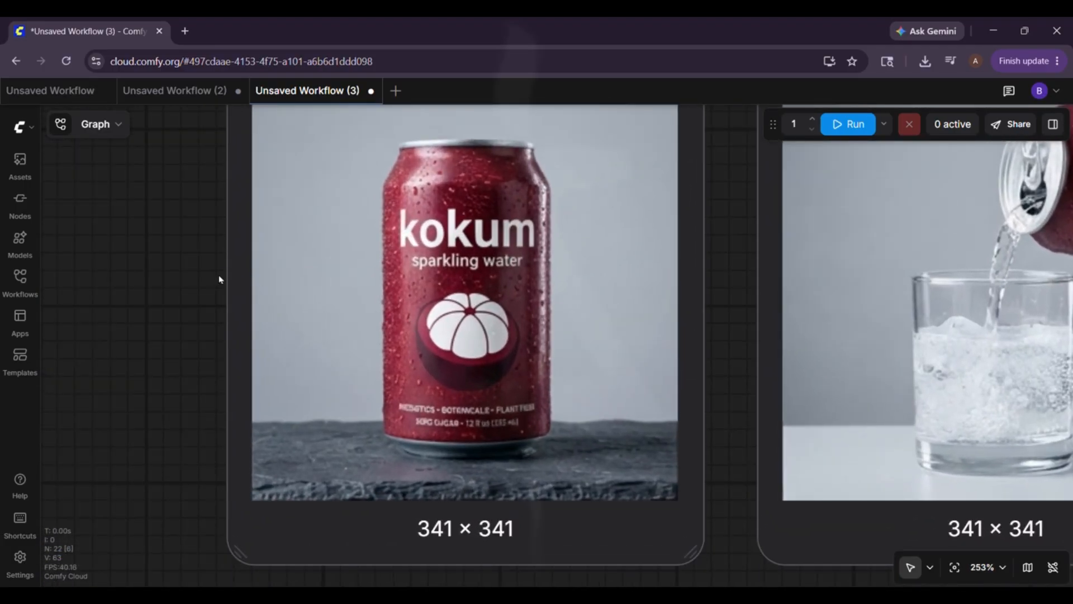
pyautogui.moveTo(190, 280); pyautogui.dragTo(148, 343)
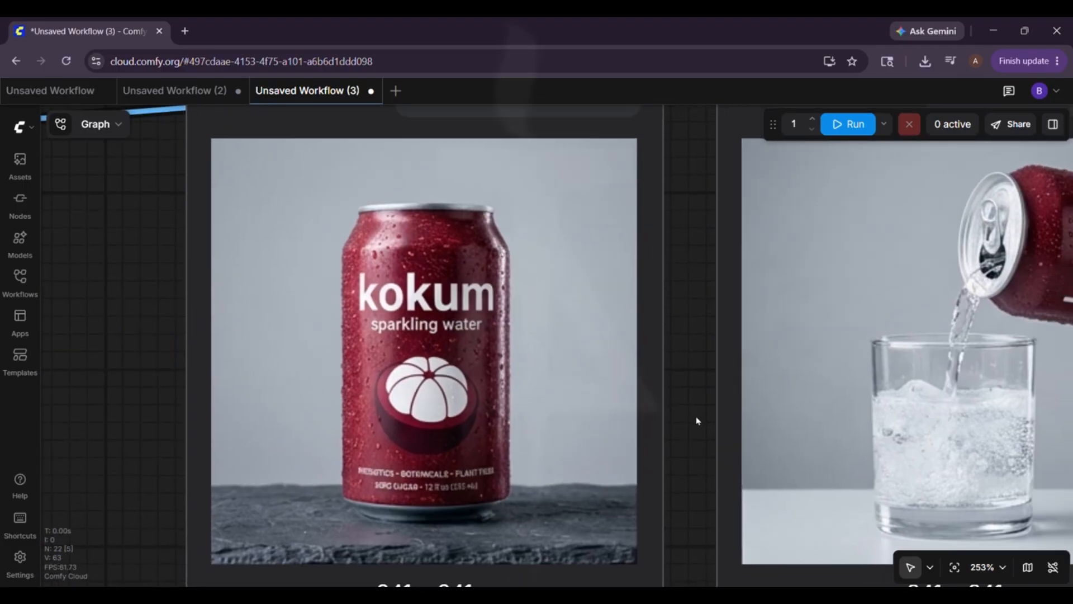
pyautogui.moveTo(702, 429); pyautogui.dragTo(352, 406)
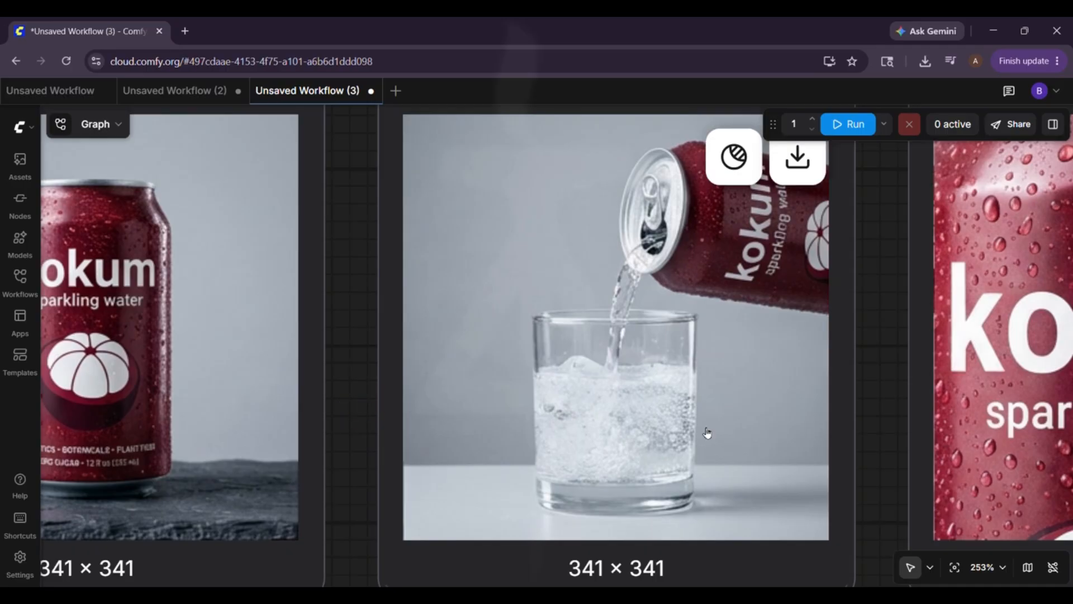
pyautogui.moveTo(864, 467); pyautogui.dragTo(337, 403)
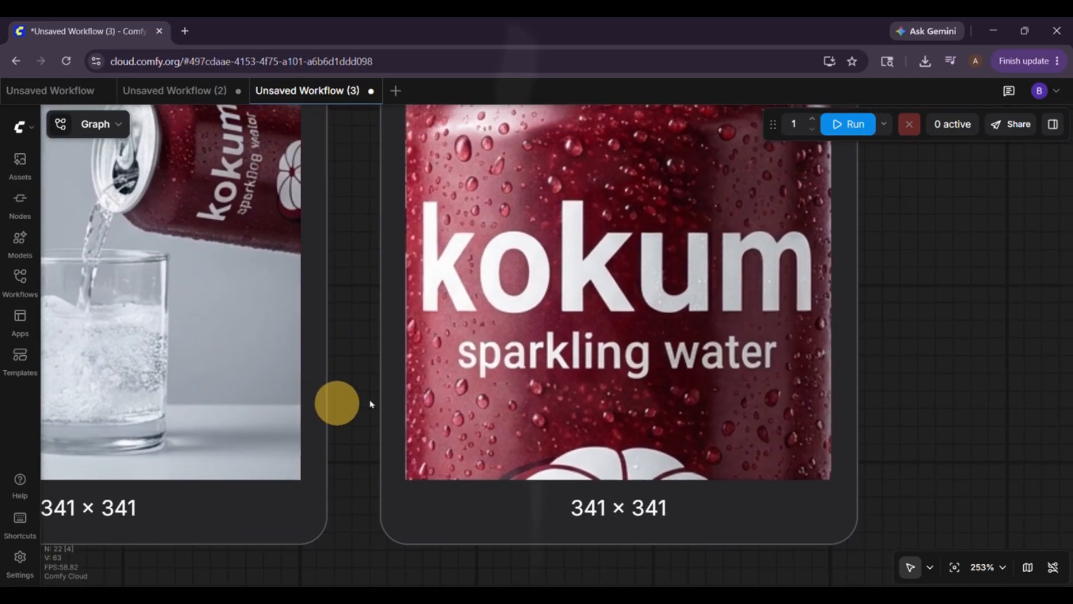
# Examine the remaining cropped kokum images in Save Image 4 through 9 up close, finishing with an overview of the workflow
pyautogui.moveTo(911, 528); pyautogui.dragTo(861, 22)
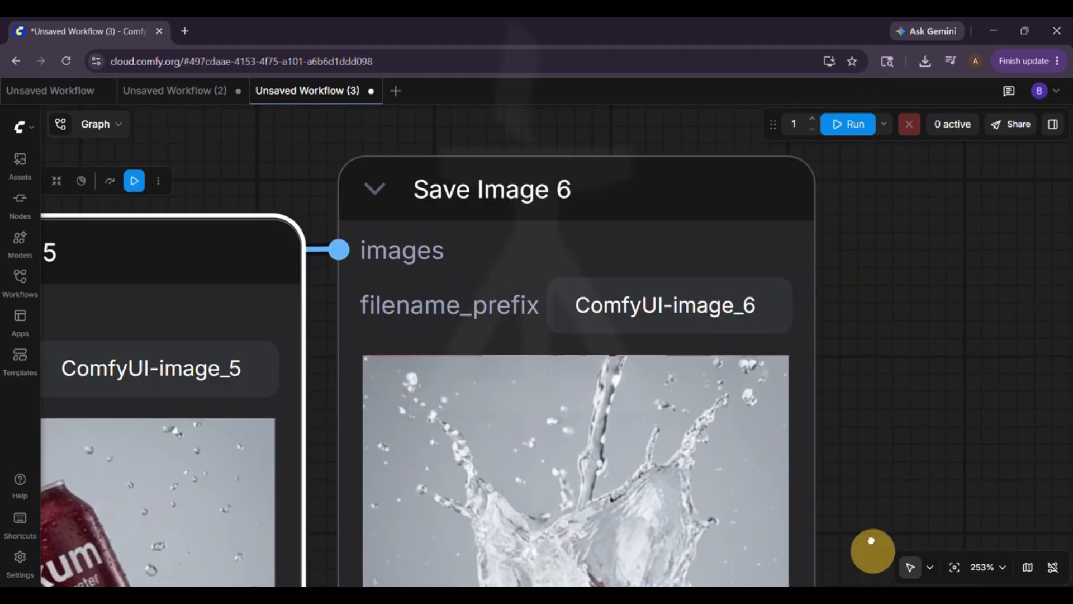
pyautogui.moveTo(870, 556); pyautogui.dragTo(884, 236)
pyautogui.moveTo(444, 544); pyautogui.dragTo(866, 542)
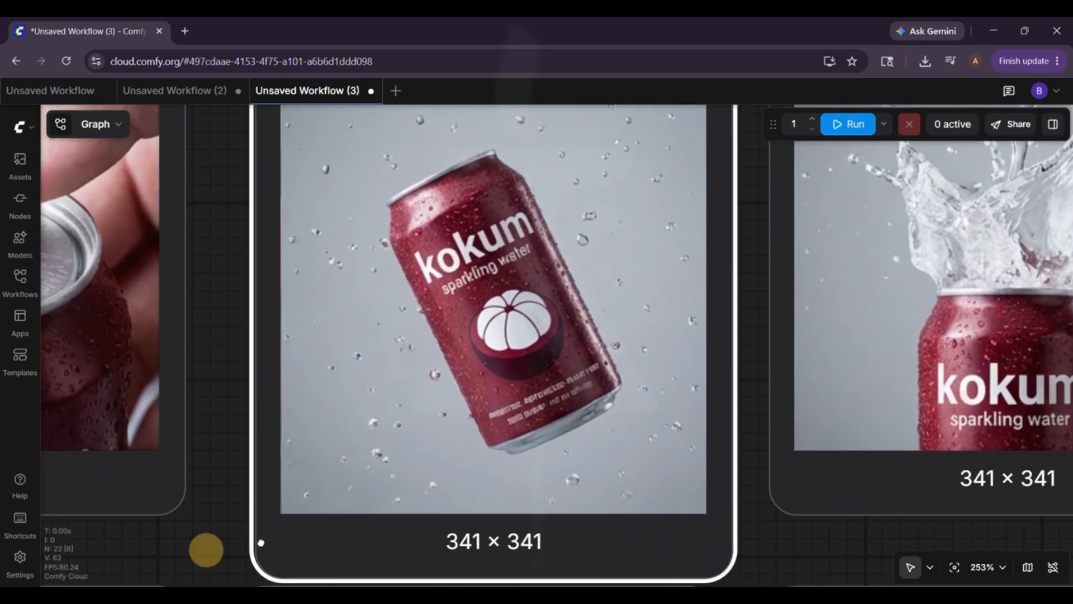
pyautogui.moveTo(261, 542); pyautogui.dragTo(577, 27)
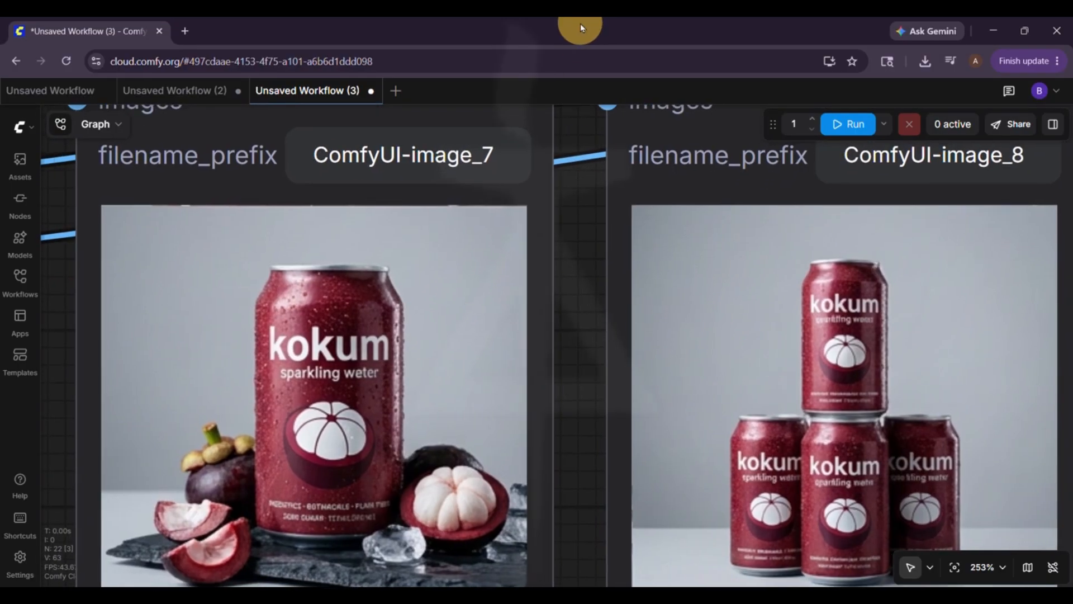
pyautogui.moveTo(594, 412); pyautogui.dragTo(303, 233)
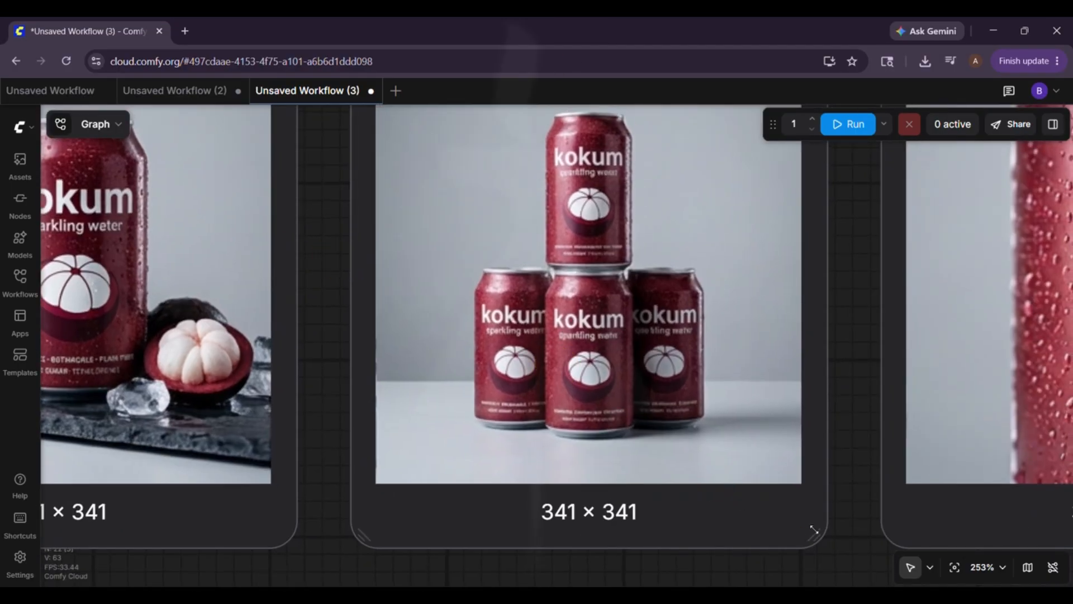
pyautogui.moveTo(821, 509); pyautogui.dragTo(360, 559)
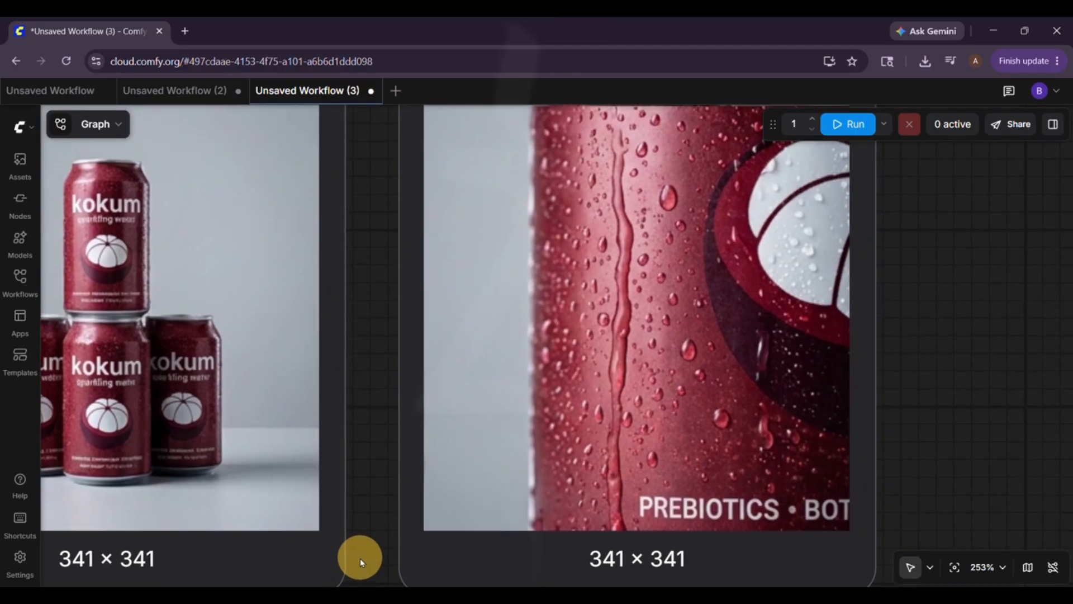
pyautogui.scroll(-3, 361, 563)
pyautogui.scroll(-5, 361, 563)
pyautogui.moveTo(593, 387); pyautogui.dragTo(873, 458)
pyautogui.moveTo(246, 319); pyautogui.dragTo(460, 445)
pyautogui.moveTo(540, 446); pyautogui.dragTo(661, 471)
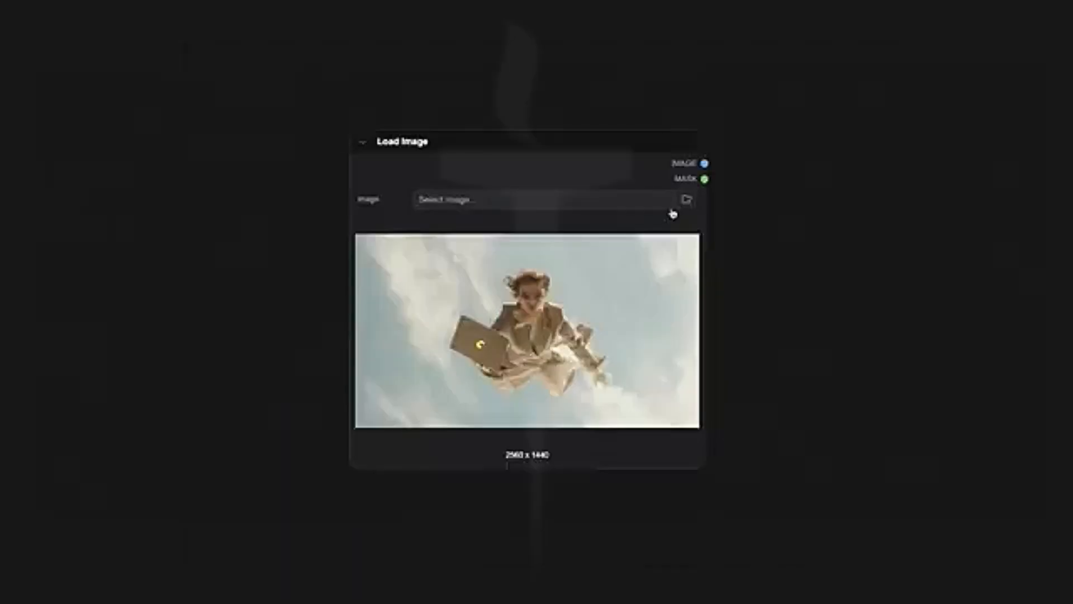
pyautogui.click(575, 204)
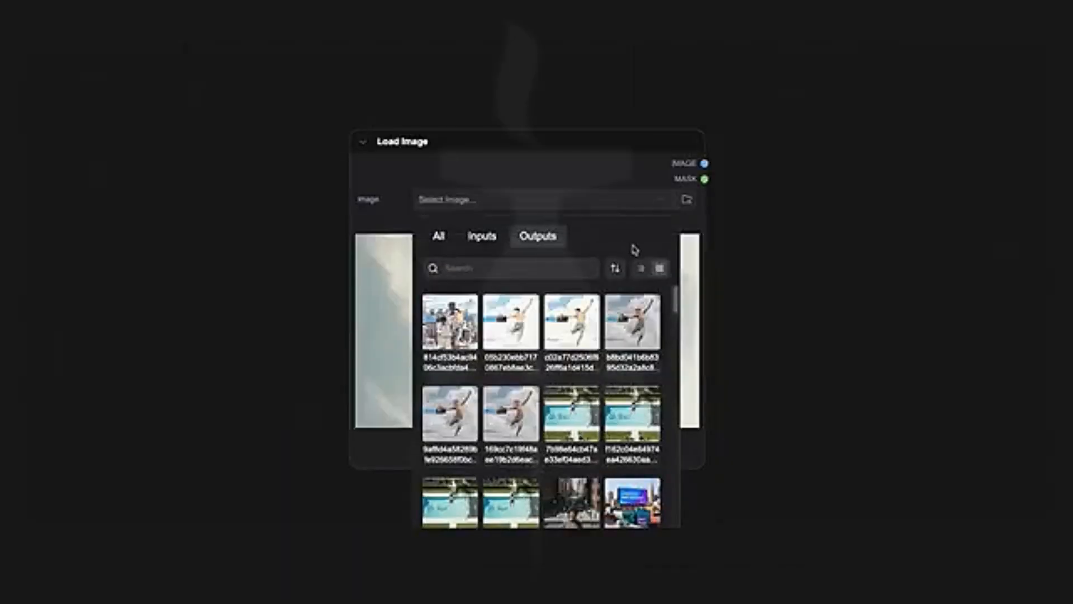
pyautogui.click(643, 271)
pyautogui.click(659, 268)
pyautogui.click(719, 280)
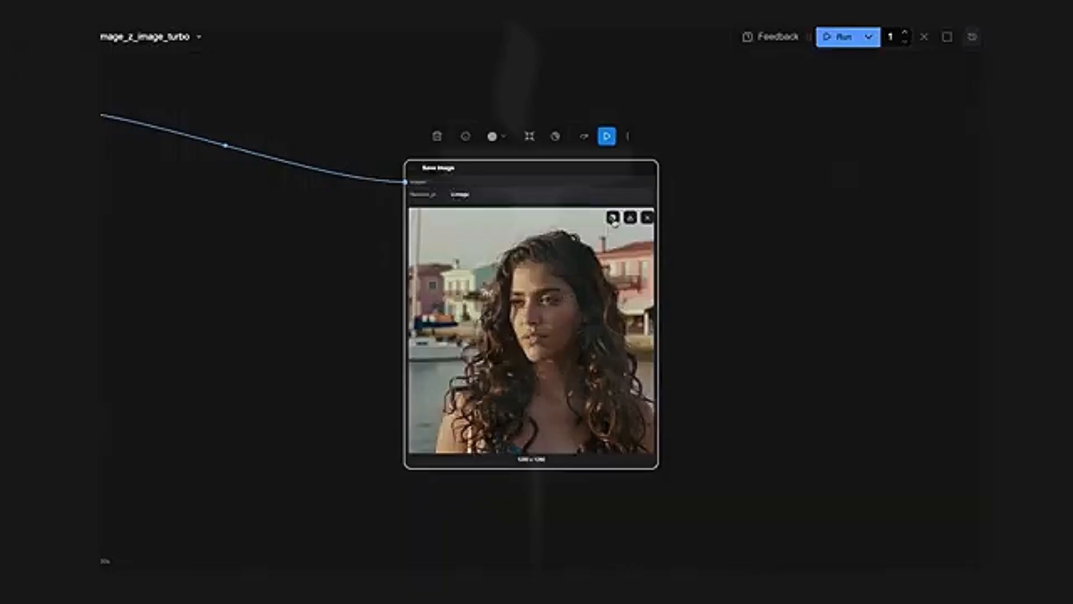
pyautogui.click(613, 218)
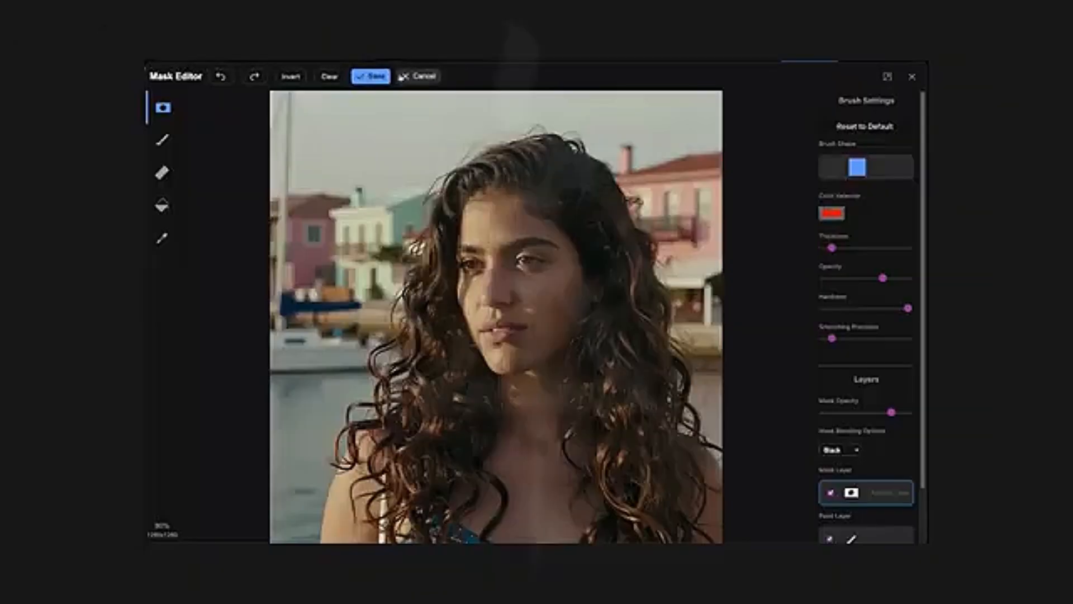
pyautogui.click(419, 77)
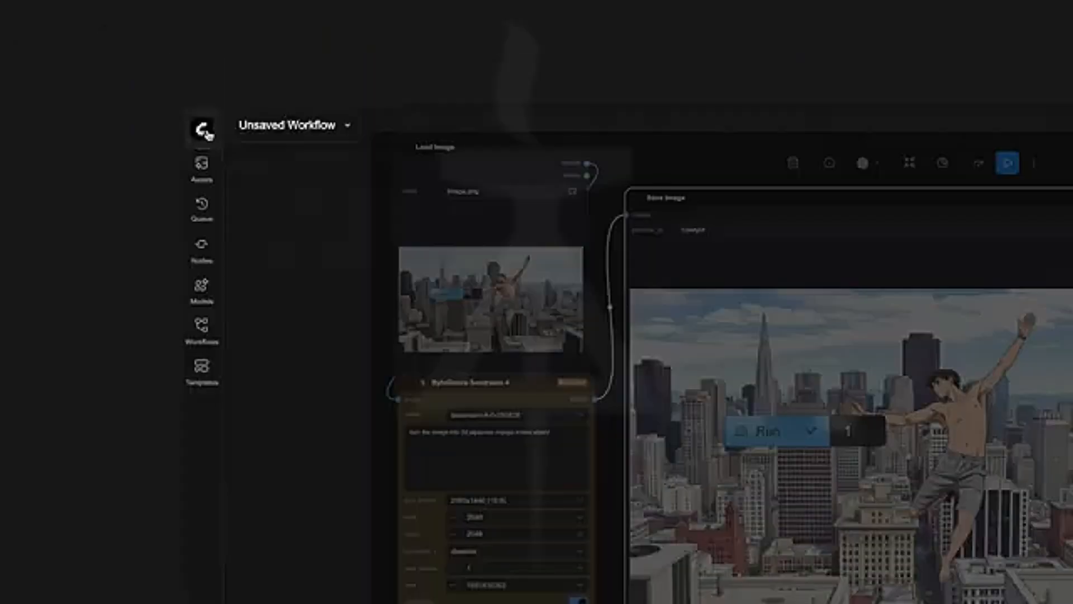
pyautogui.click(208, 134)
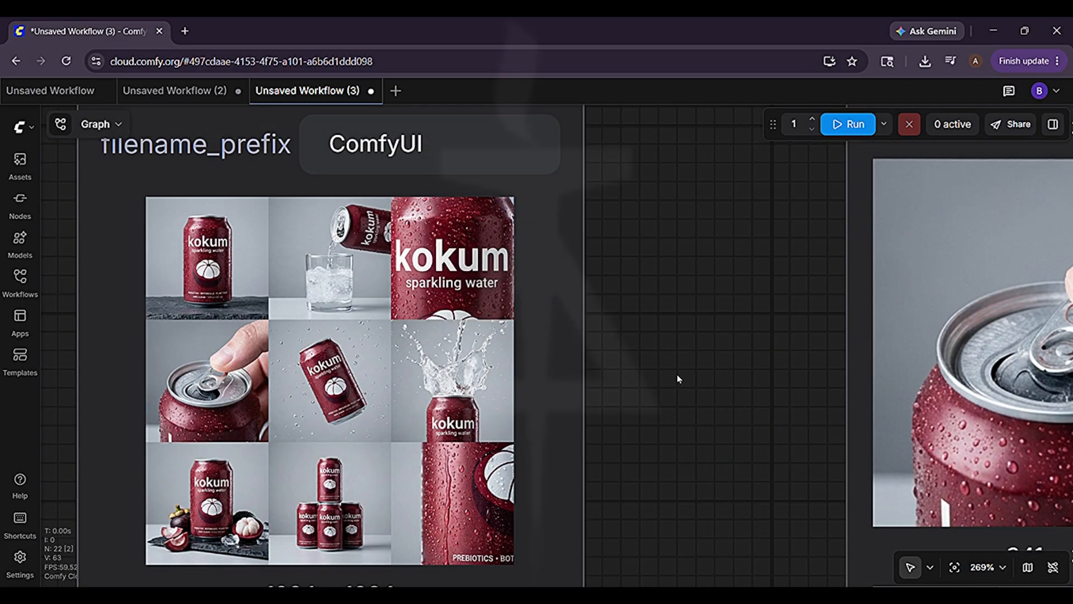
# Review the kokum grid workflow from the stitched image and Nano Banana Pro node through Crop Images to the nine Save Image nodes
pyautogui.moveTo(677, 374); pyautogui.dragTo(412, 515)
pyautogui.scroll(-1, 413, 523)
pyautogui.scroll(-2, 413, 523)
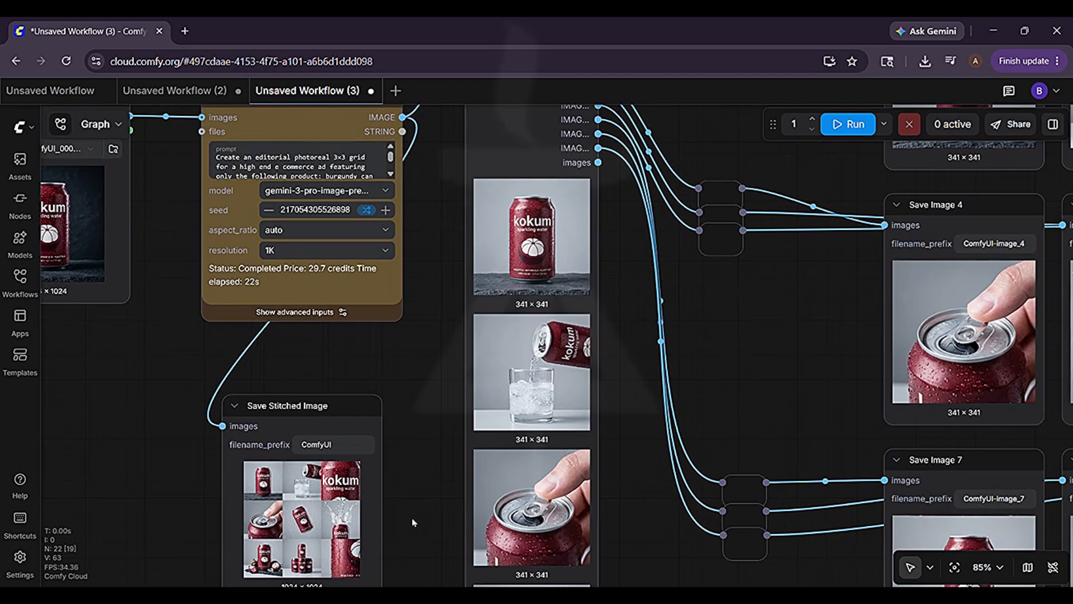
pyautogui.moveTo(619, 357); pyautogui.dragTo(639, 486)
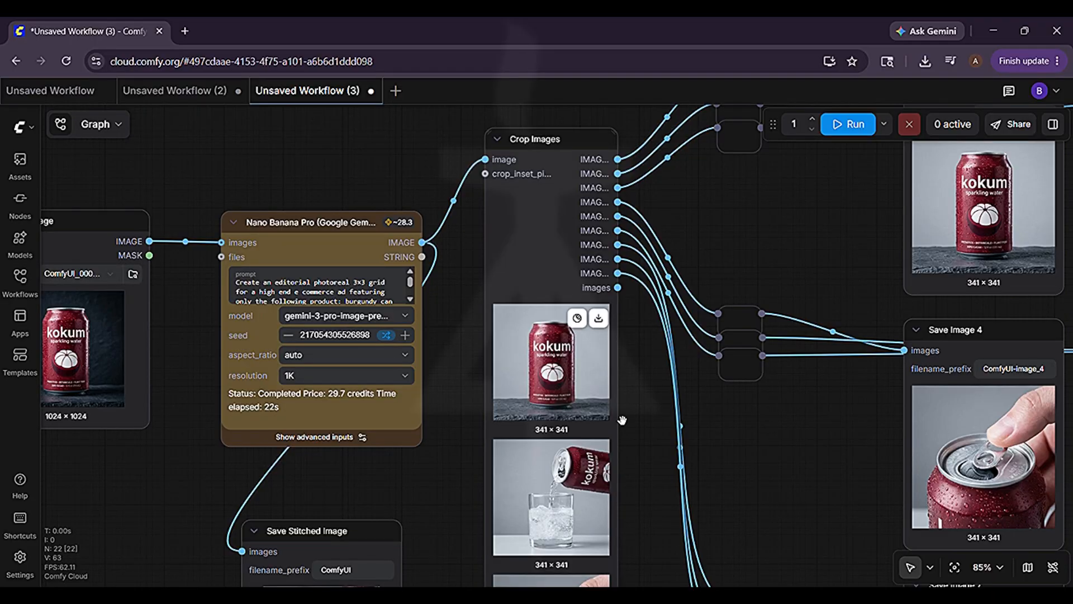
pyautogui.moveTo(623, 420); pyautogui.dragTo(630, 179)
pyautogui.moveTo(632, 511); pyautogui.dragTo(293, 584)
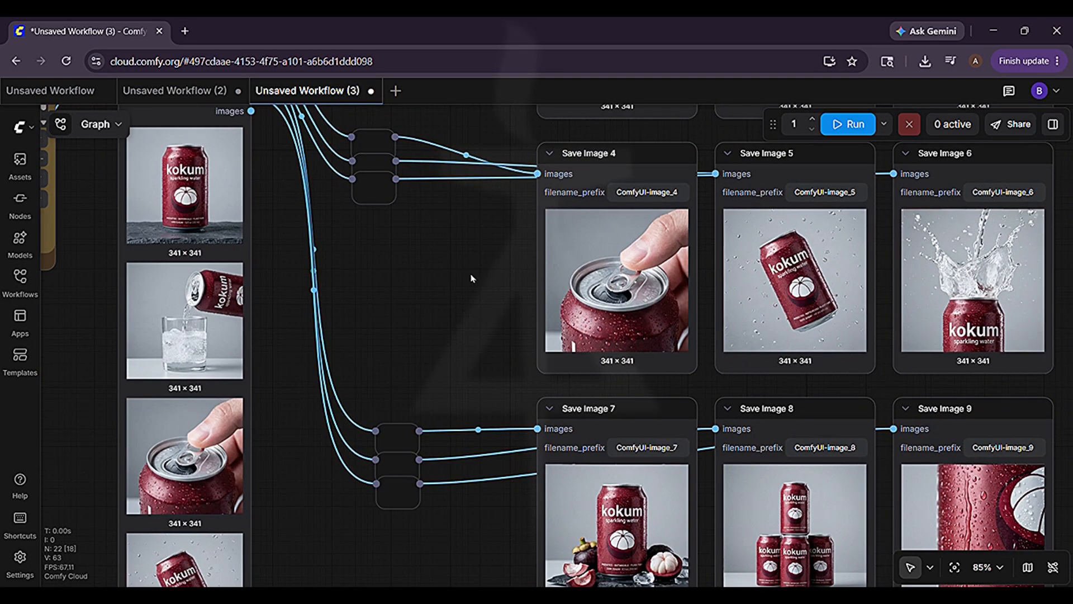
pyautogui.moveTo(471, 278); pyautogui.dragTo(312, 552)
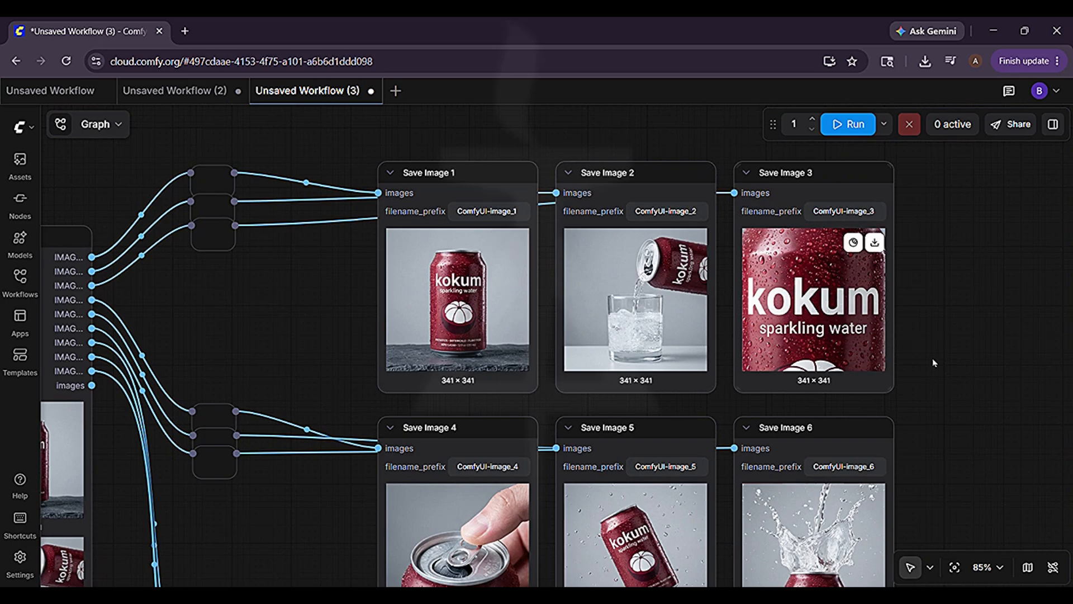
pyautogui.moveTo(941, 460); pyautogui.dragTo(959, 210)
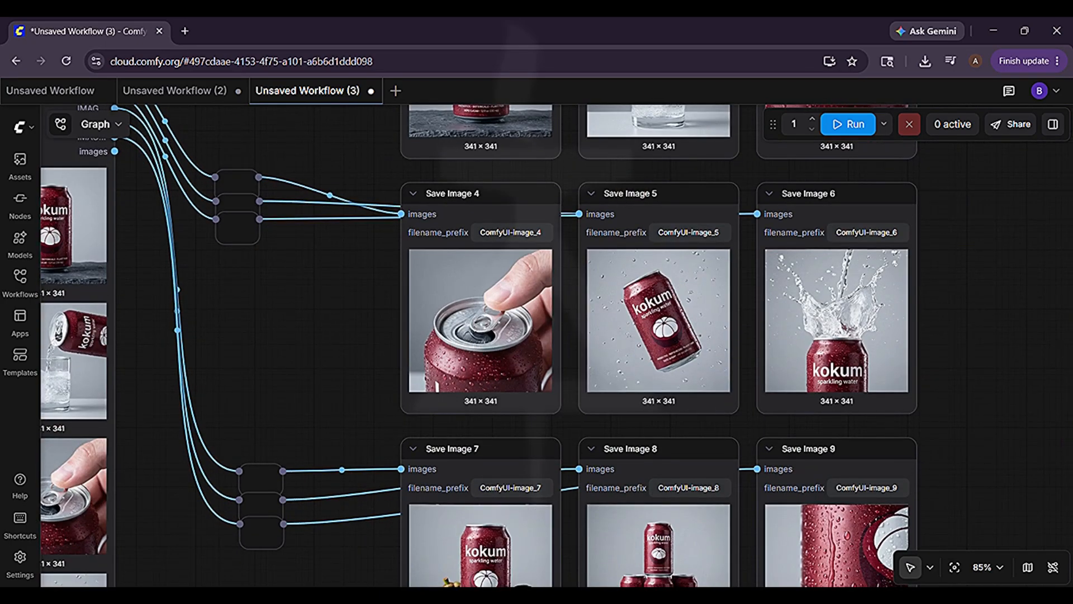
pyautogui.moveTo(951, 515); pyautogui.dragTo(930, 603)
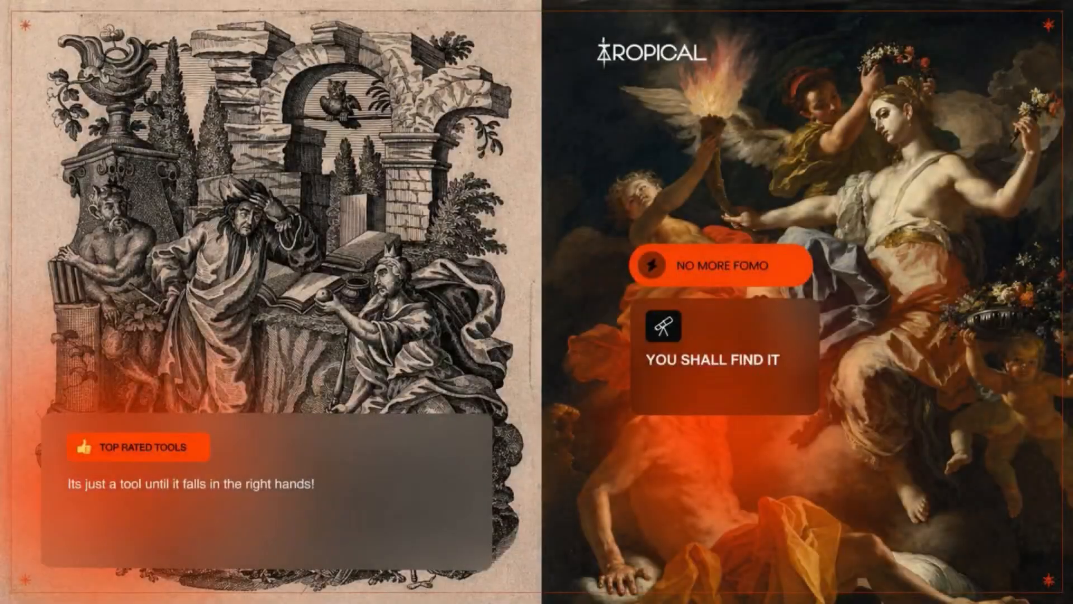